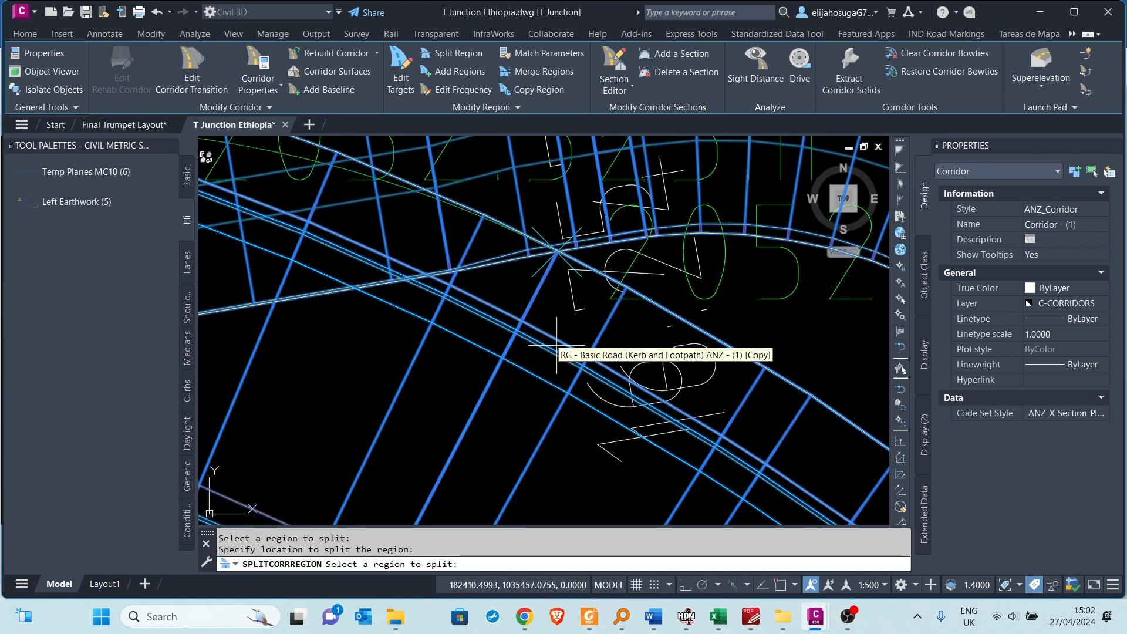
# - End the Split Region command and clear the corridor selection
pyautogui.press('Escape')
pyautogui.press('Return')
pyautogui.press('Escape')
pyautogui.scroll(-4, 519, 362)
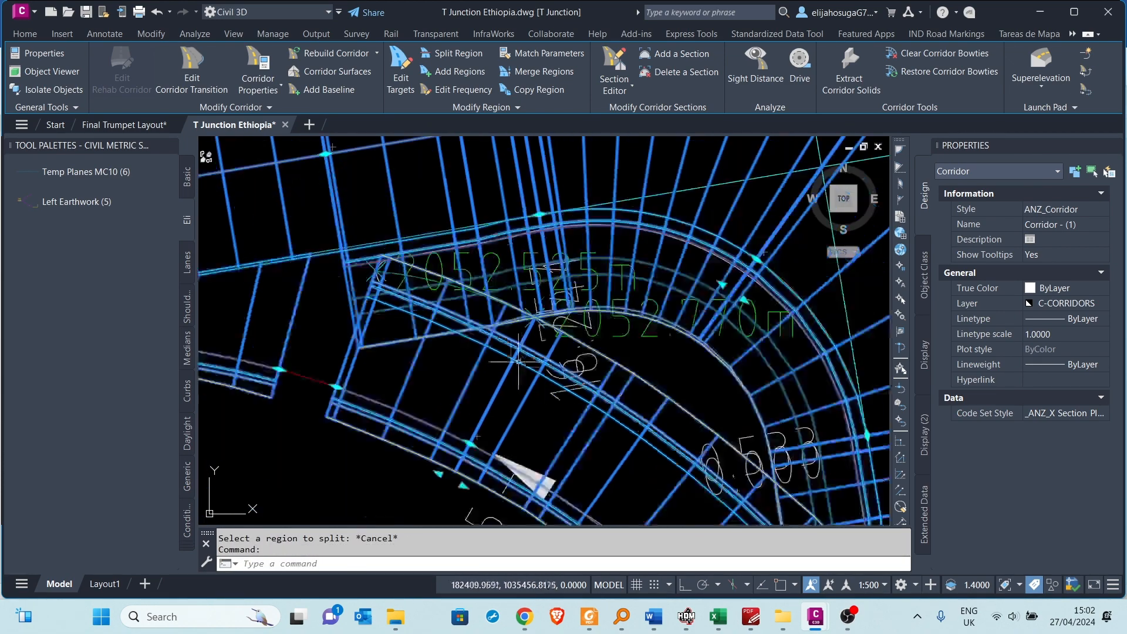
pyautogui.scroll(-5, 447, 370)
pyautogui.scroll(4, 444, 359)
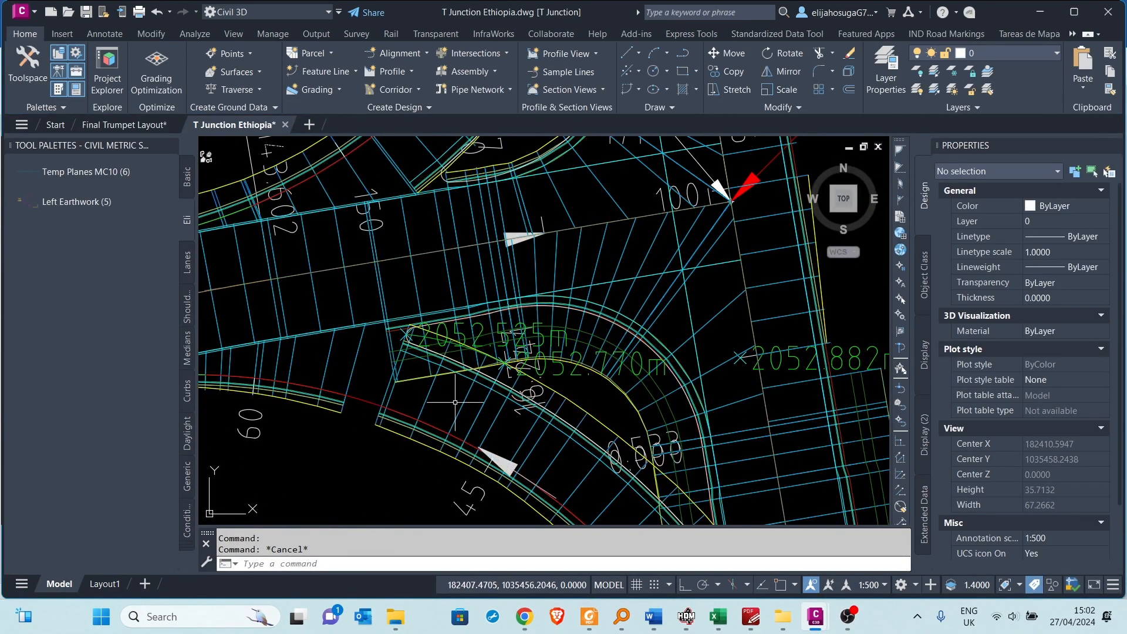
# - Open the target mapping for the connected-alignment Basic Road region between stations 46.971 and 52.292
pyautogui.click(469, 106)
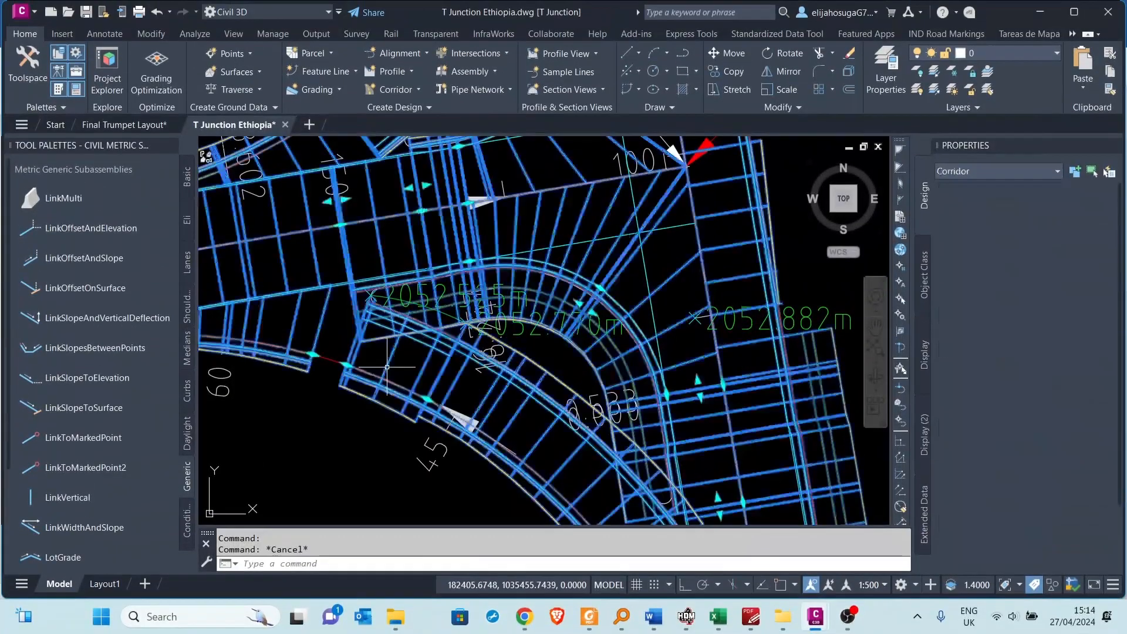
pyautogui.click(401, 70)
pyautogui.click(421, 381)
pyautogui.press('Return')
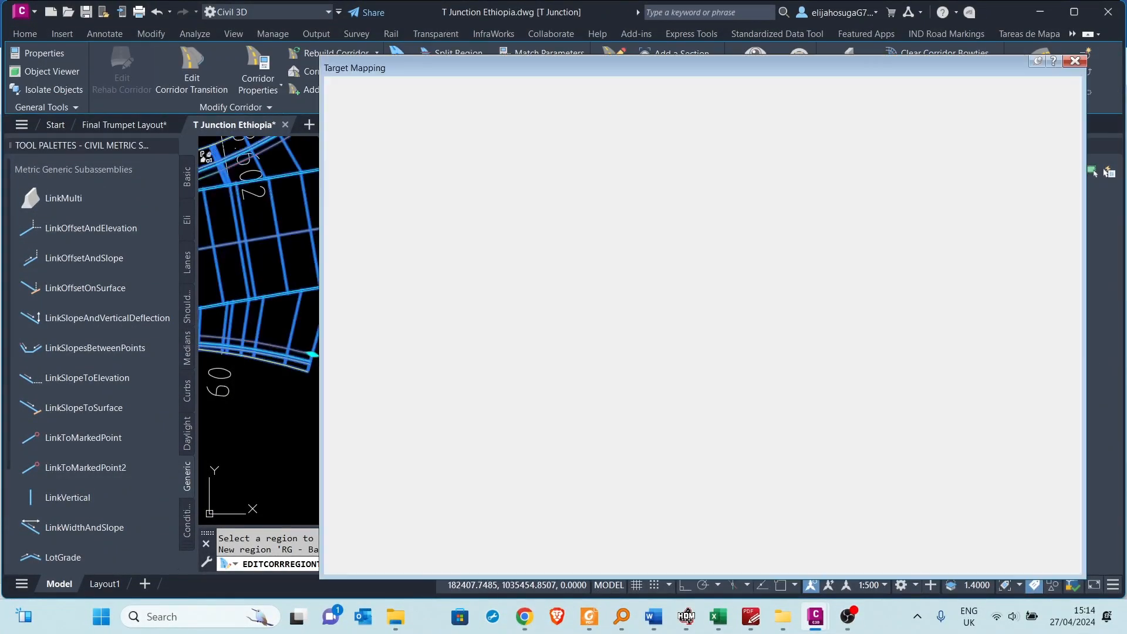
pyautogui.click(388, 122)
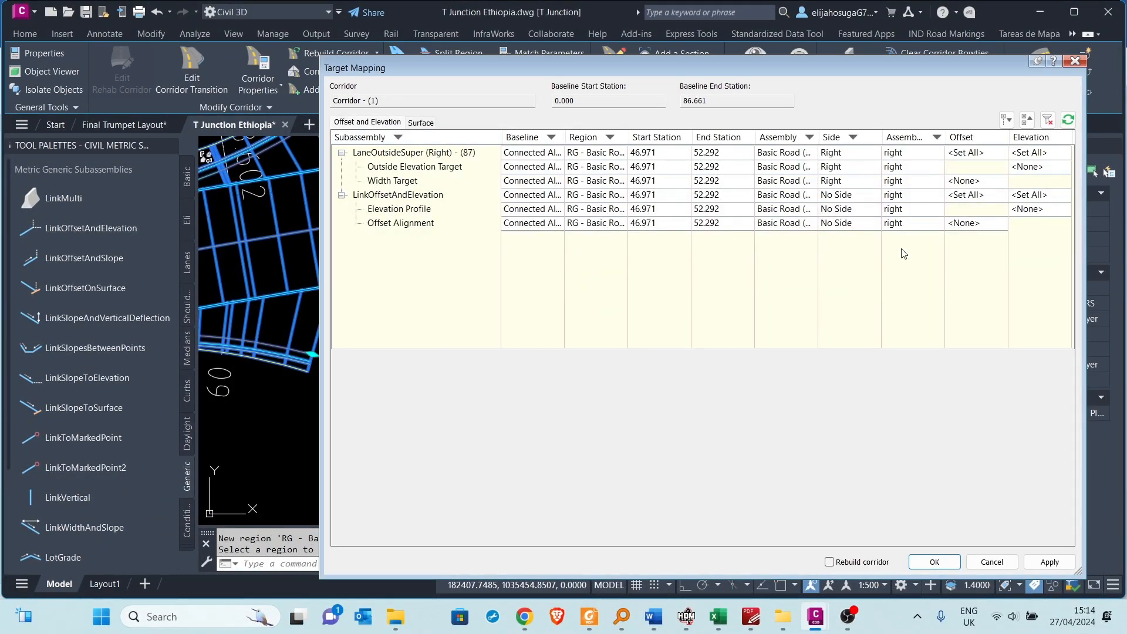
# - Target the LinkOffsetAndElevation offset alignment to the feature line crossing the island nose, naming unnamed feature lines with the default name template
pyautogui.click(964, 224)
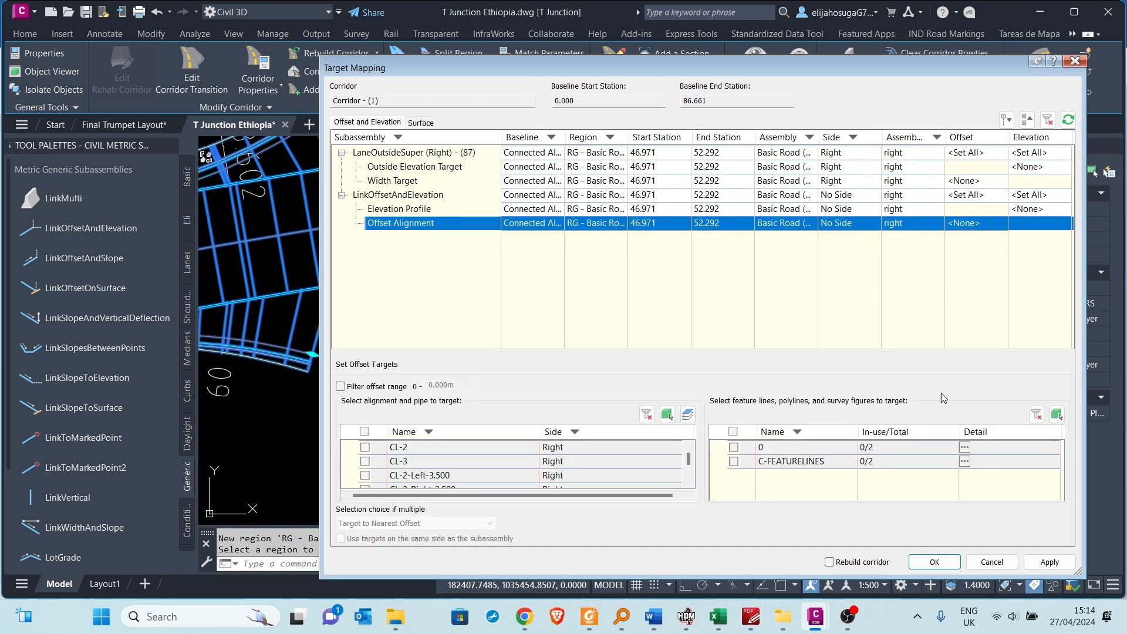
pyautogui.click(1057, 414)
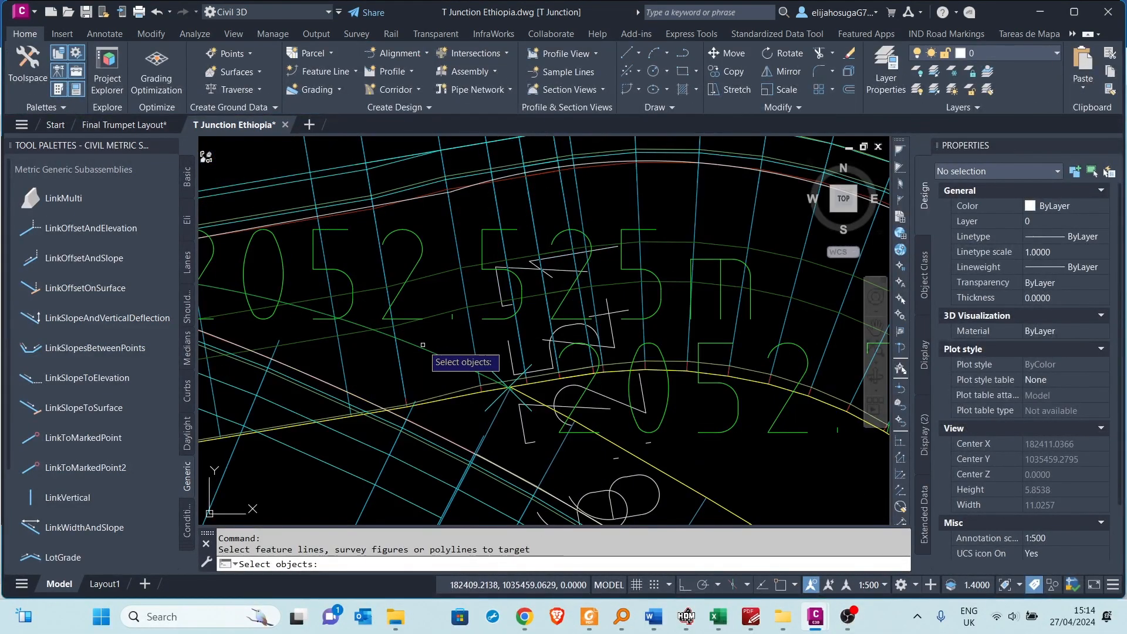
pyautogui.press('Return')
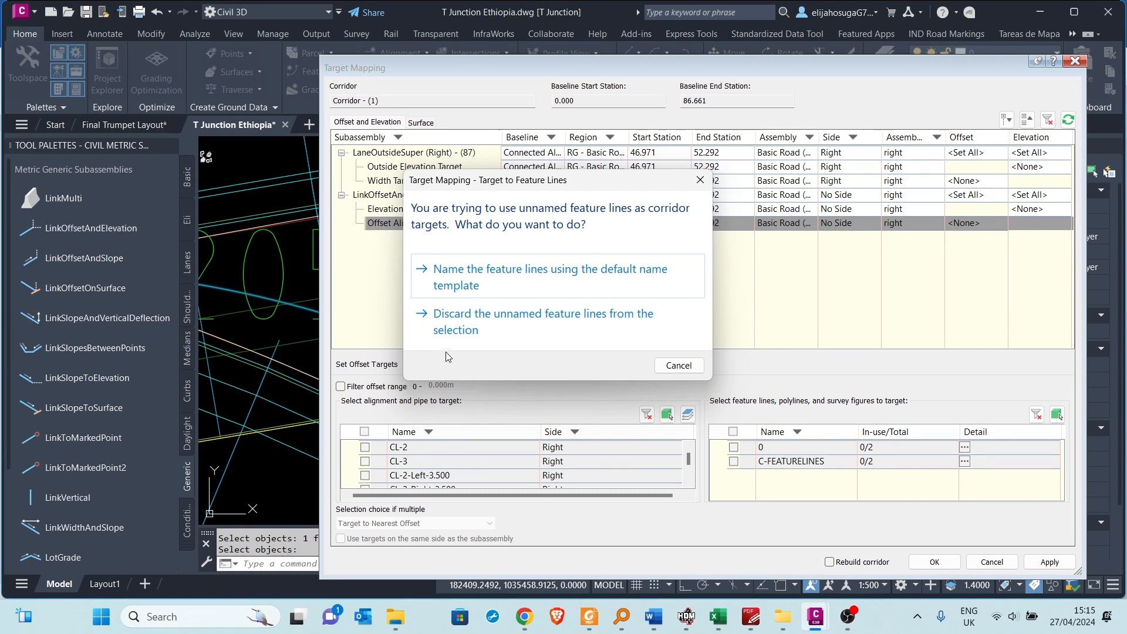
pyautogui.click(492, 286)
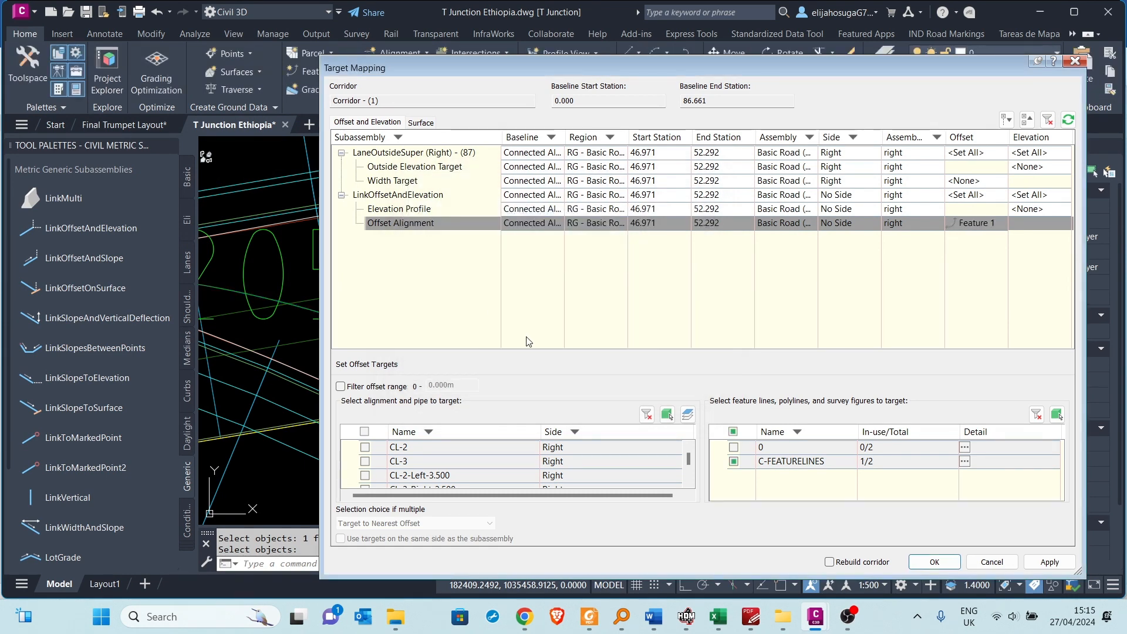
# - Target the LinkOffsetAndElevation elevation profile to the same feature line and close the target mapping
pyautogui.click(1038, 209)
pyautogui.click(1056, 414)
pyautogui.click(432, 370)
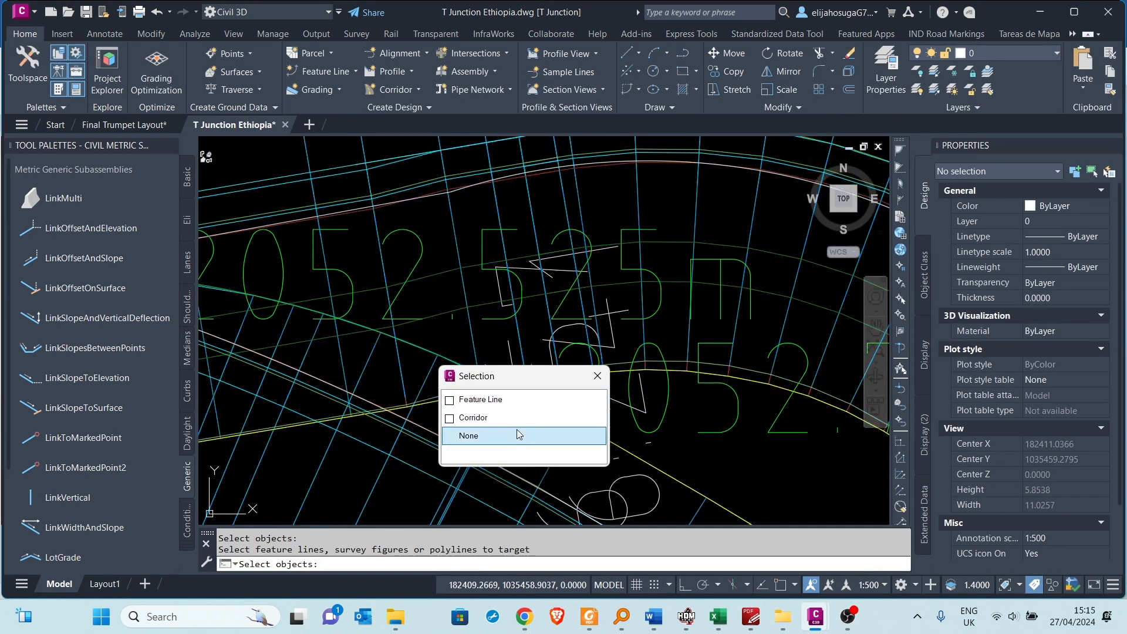
pyautogui.click(516, 432)
pyautogui.press('Return')
pyautogui.click(992, 562)
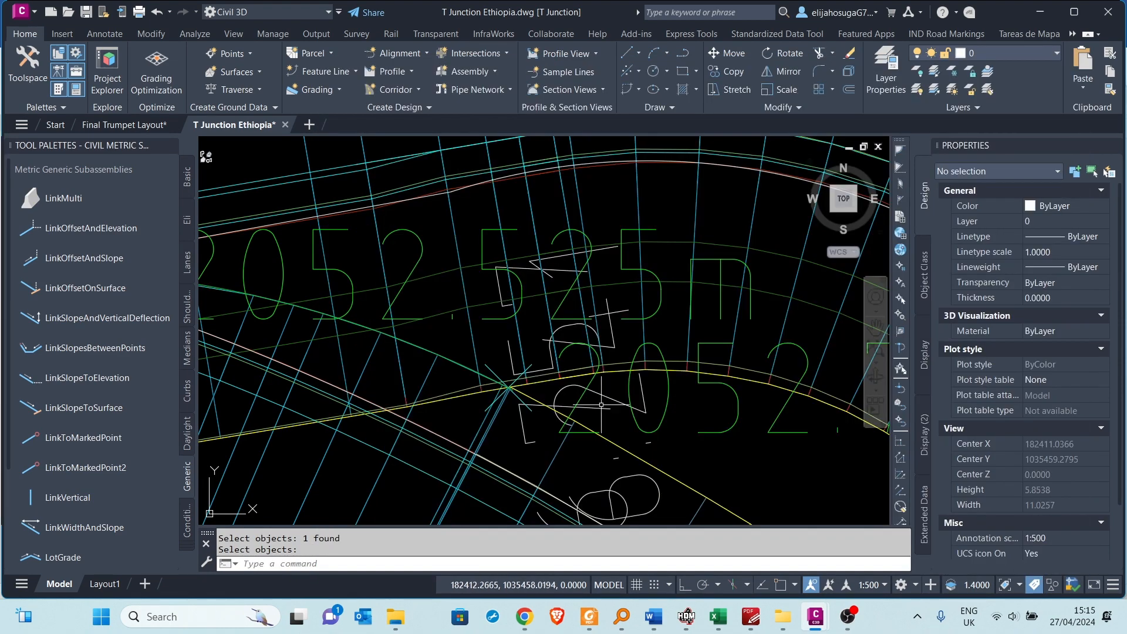
# - Split the primary road corridor region where the feature line ends at the curved kerb, and end the command
pyautogui.scroll(2, 555, 396)
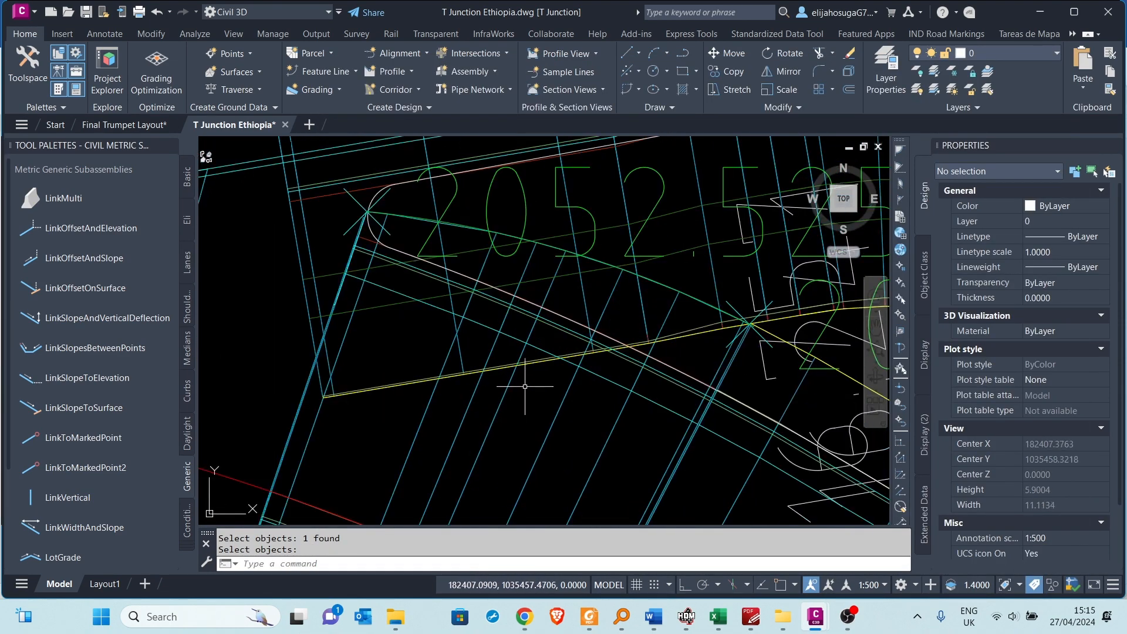
pyautogui.scroll(-4, 422, 416)
pyautogui.click(369, 302)
pyautogui.scroll(-2, 376, 346)
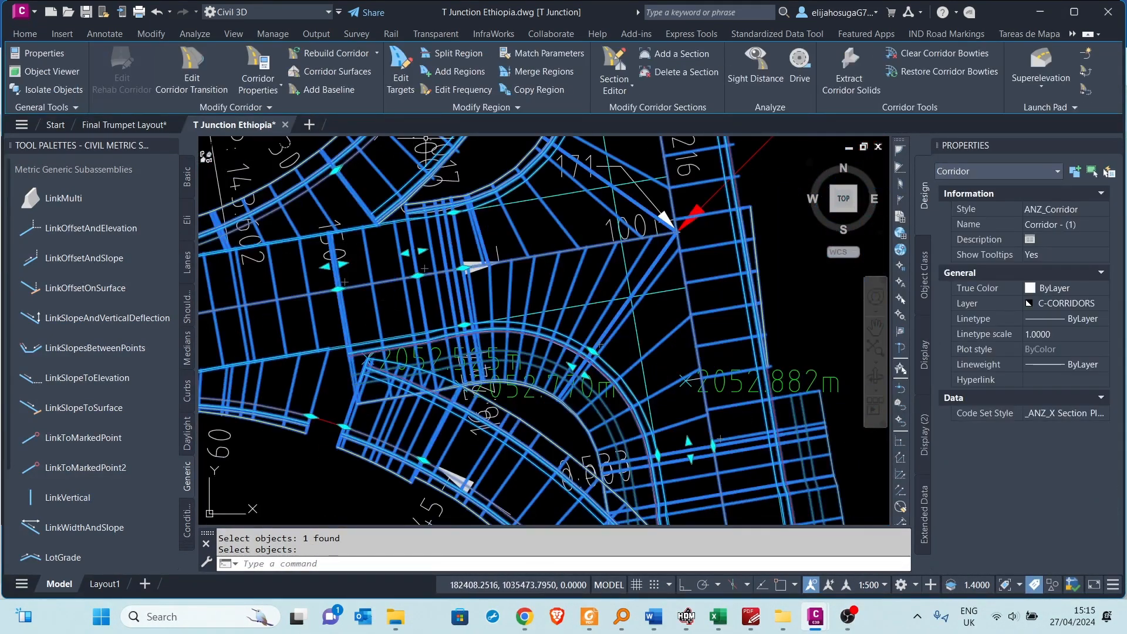
pyautogui.click(449, 53)
pyautogui.scroll(3, 464, 367)
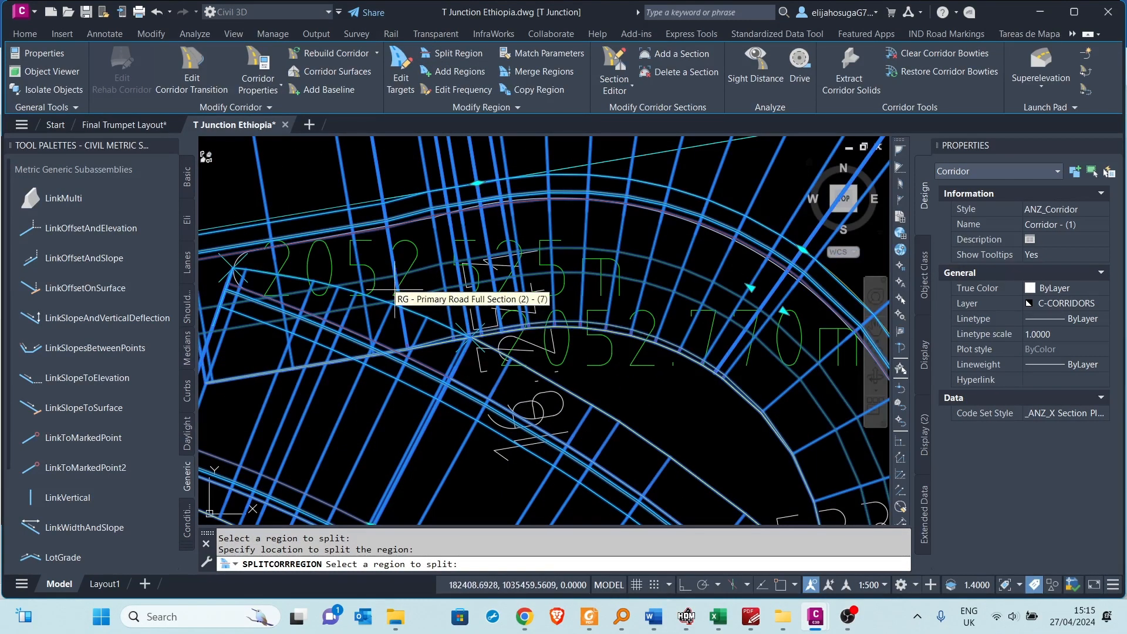
pyautogui.press('Escape')
pyautogui.scroll(-4, 394, 290)
pyautogui.scroll(3, 448, 344)
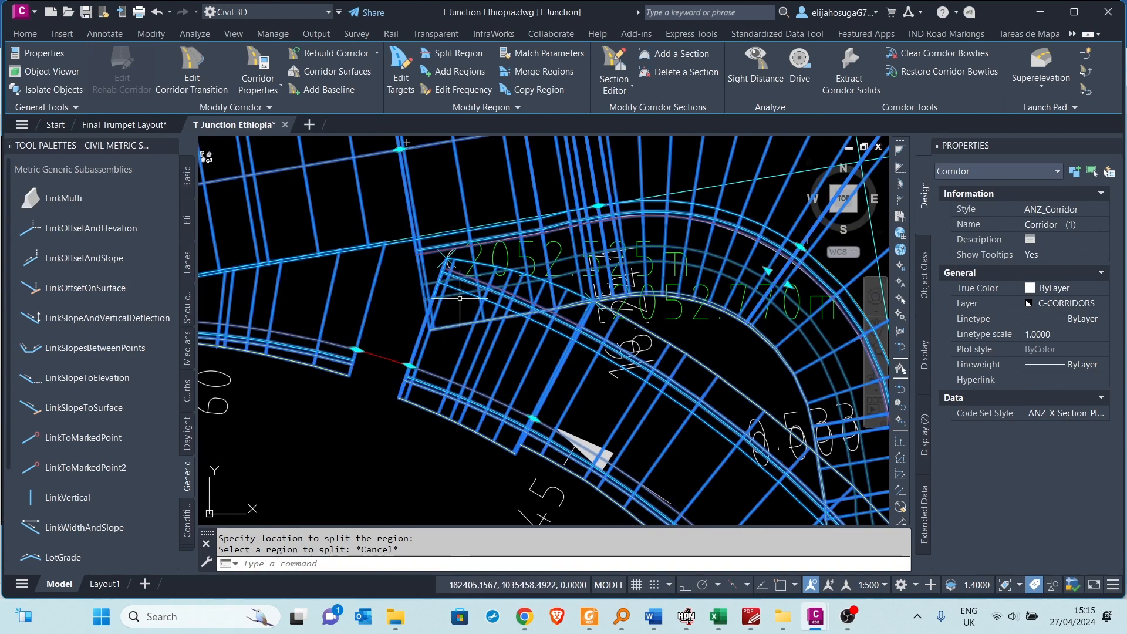
pyautogui.scroll(-6, 460, 298)
pyautogui.press('Escape')
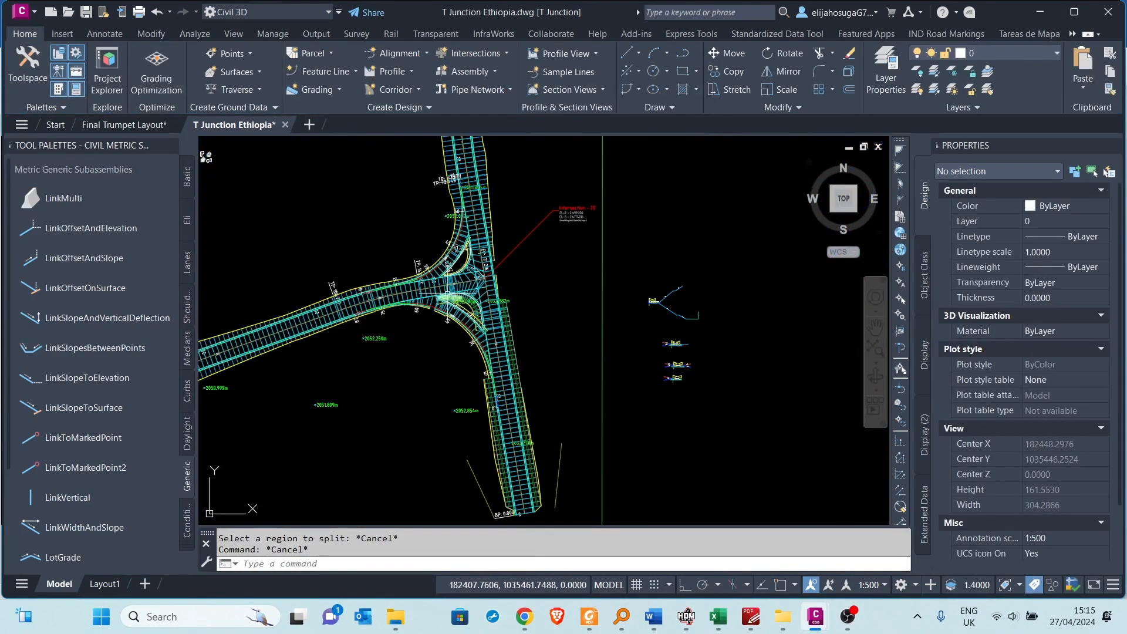
# - Copy the lowest road assembly, which has a side slope only on its right, into the empty space to its left
pyautogui.scroll(4, 450, 294)
pyautogui.scroll(-10, 430, 299)
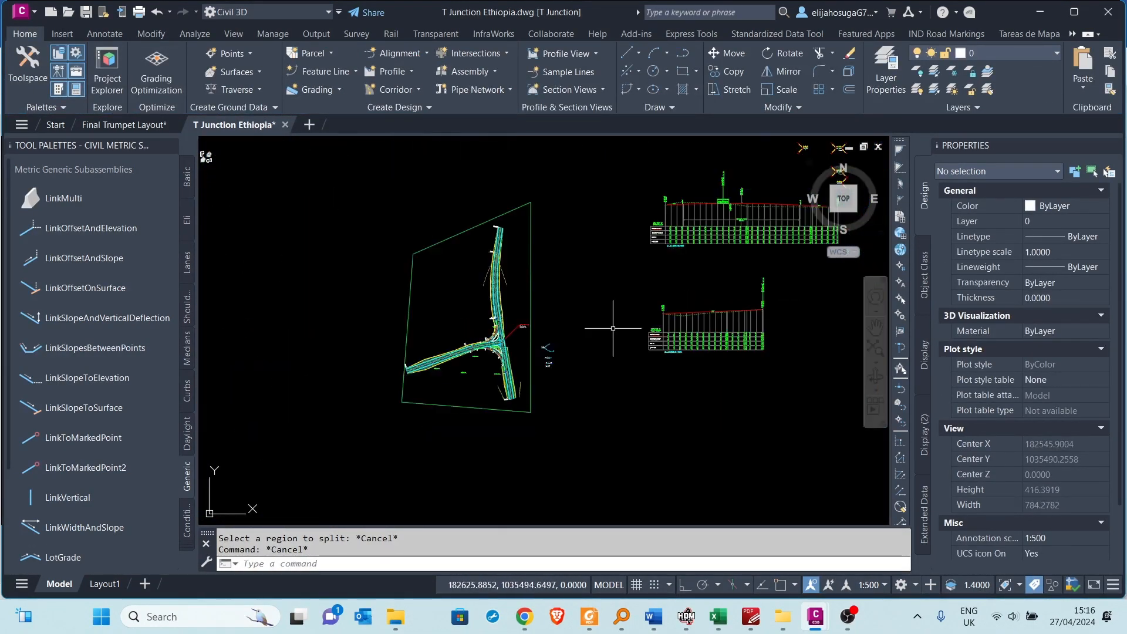
pyautogui.scroll(5, 787, 298)
pyautogui.scroll(9, 666, 236)
pyautogui.scroll(-10, 633, 258)
pyautogui.scroll(10, 622, 358)
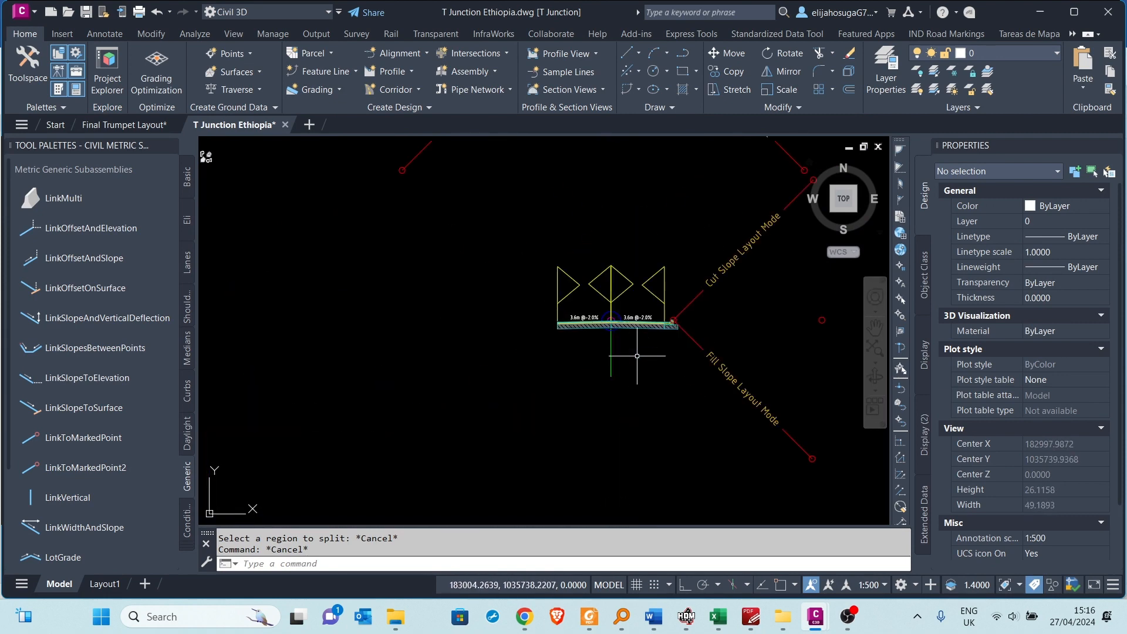
pyautogui.scroll(-6, 623, 359)
pyautogui.click(620, 362)
pyautogui.write('co')
pyautogui.press('Return')
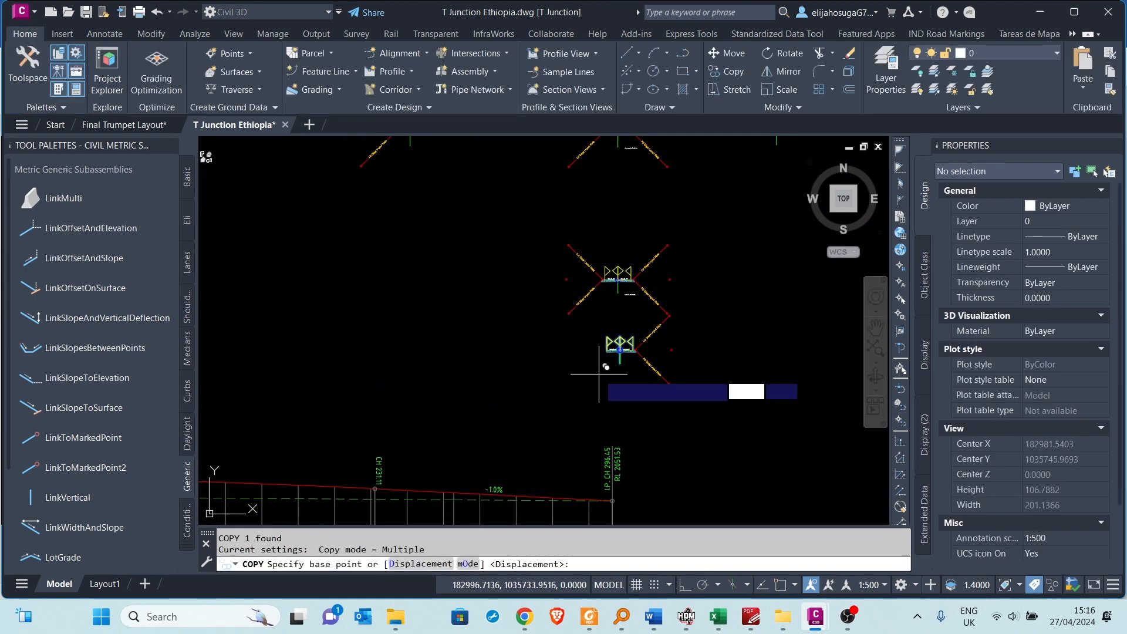
pyautogui.click(599, 374)
pyautogui.click(377, 376)
pyautogui.press('Escape')
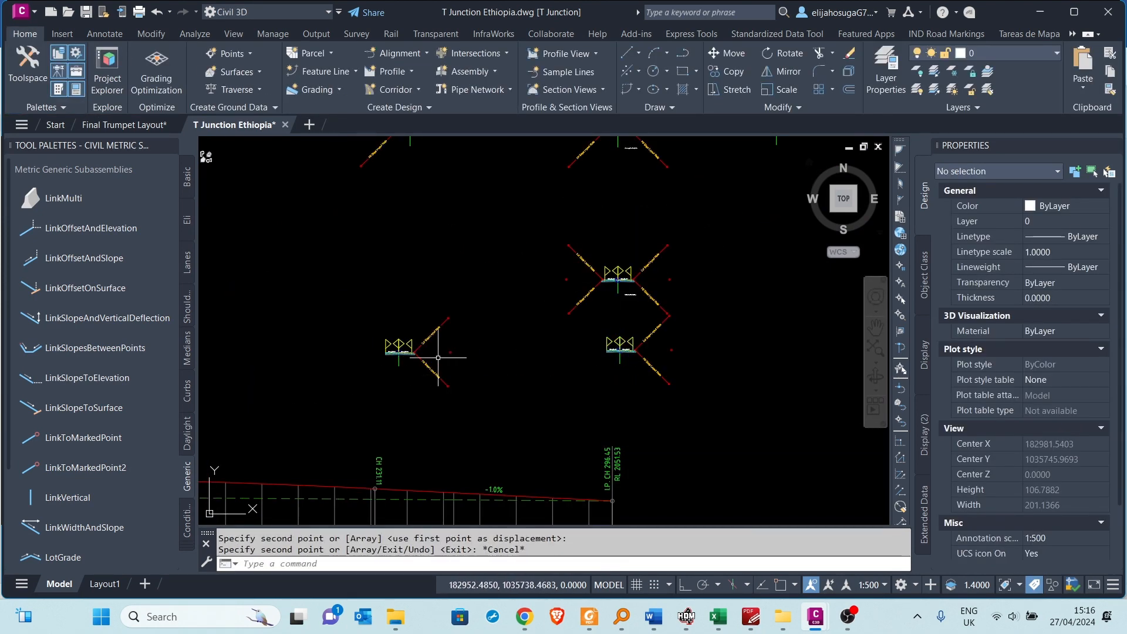
# - Delete the cut and fill side slope subassembly from the copied assembly
pyautogui.scroll(3, 438, 357)
pyautogui.click(510, 375)
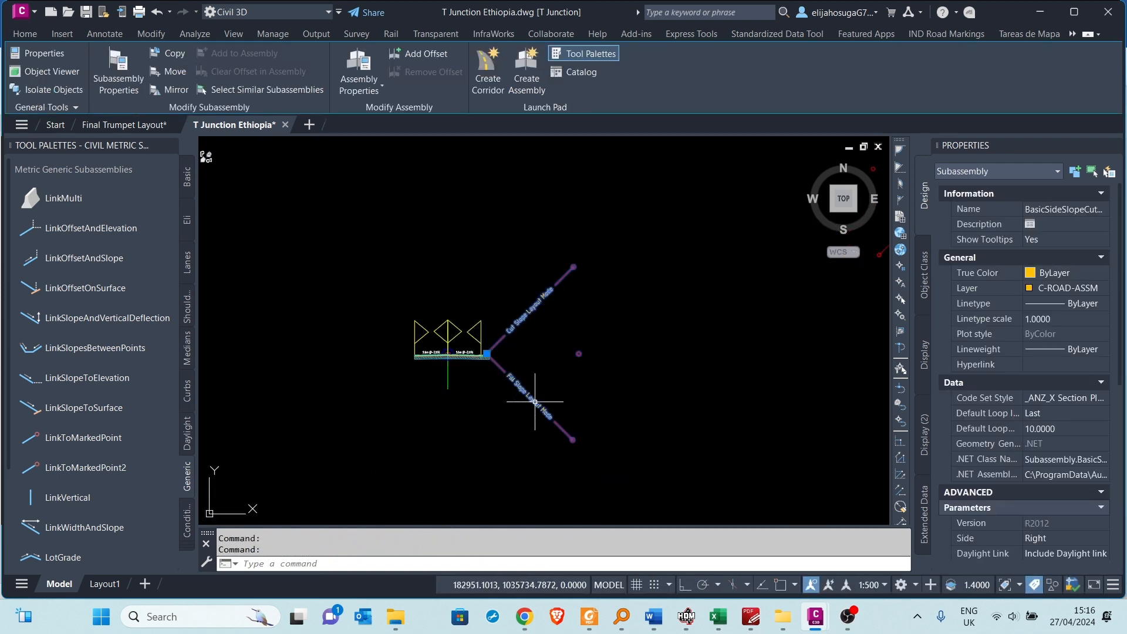
pyautogui.press('Delete')
# - Attach a LinkOffsetAndElevation subassembly to the top outer marker point on the right edge of the copied assembly
pyautogui.scroll(2, 596, 359)
pyautogui.scroll(5, 314, 361)
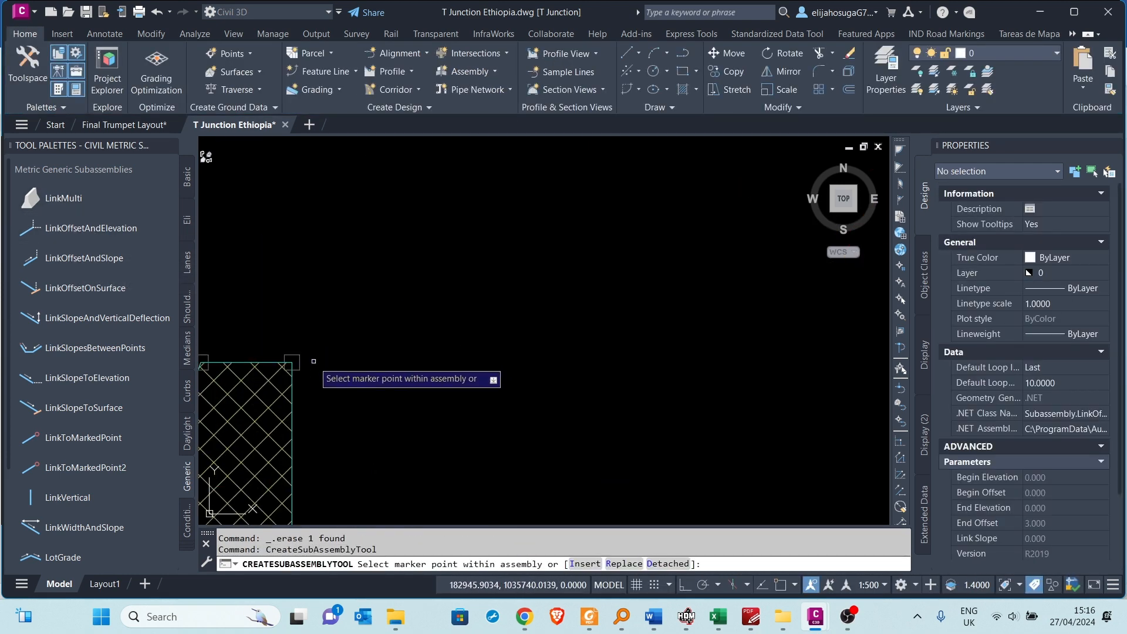
pyautogui.click(301, 364)
pyautogui.scroll(-5, 446, 258)
pyautogui.press('Escape')
# - Open the region properties of the CL-3 corridor region between stations 149.828 and 154.852
pyautogui.scroll(-10, 493, 307)
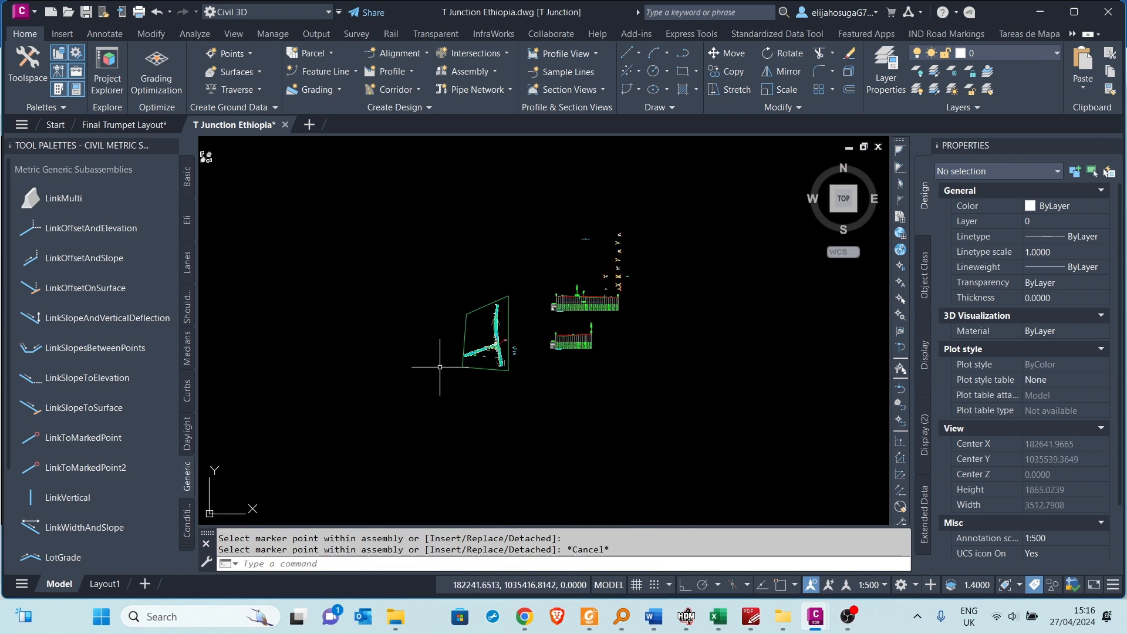
pyautogui.scroll(6, 491, 351)
pyautogui.moveTo(496, 354); pyautogui.dragTo(565, 402, button='middle')
pyautogui.scroll(8, 579, 379)
pyautogui.click(479, 360)
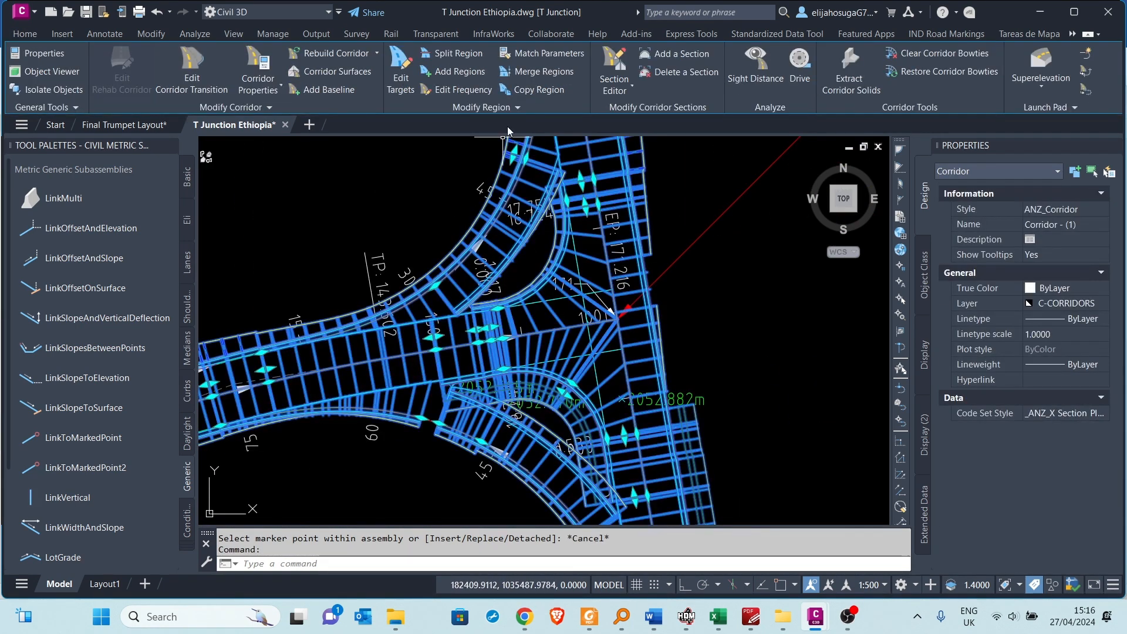
pyautogui.click(499, 107)
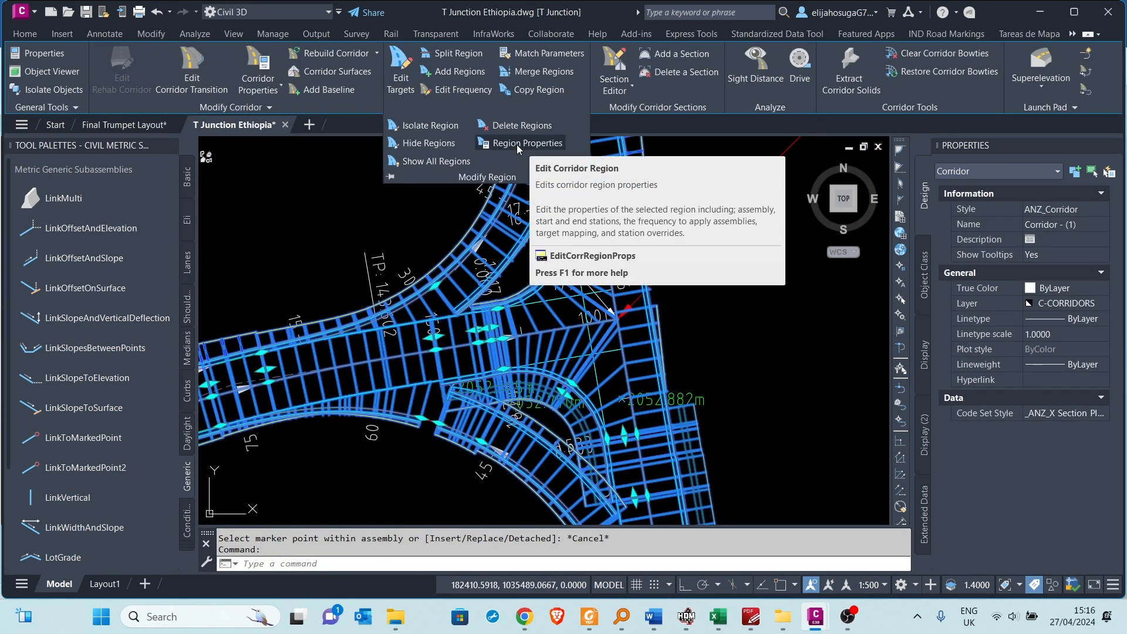
pyautogui.click(526, 143)
pyautogui.click(465, 374)
# - Replace the region's assembly with the copied assembly carrying the LinkOffsetAndElevation link, then deselect the corridor
pyautogui.click(665, 329)
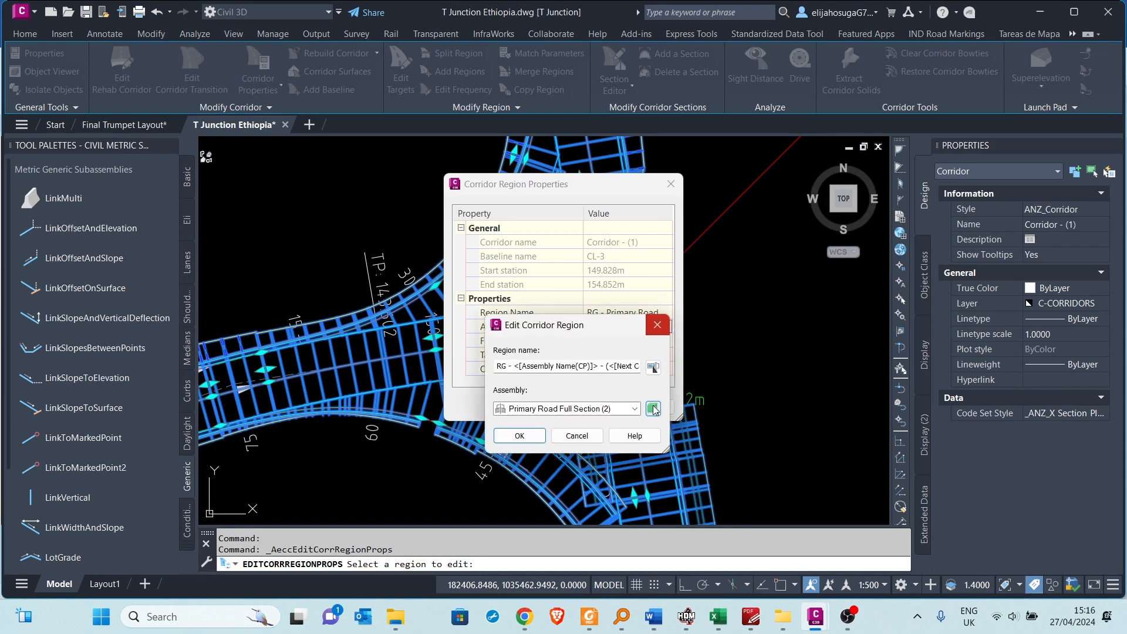
pyautogui.click(655, 409)
pyautogui.scroll(-12, 519, 323)
pyautogui.scroll(8, 581, 314)
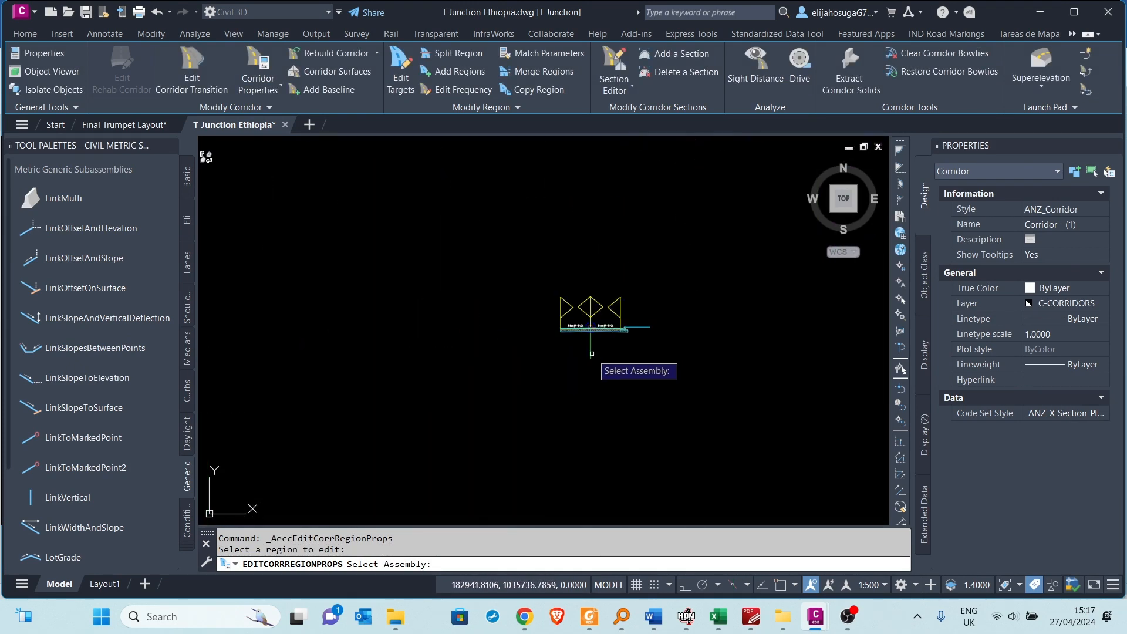
pyautogui.click(593, 343)
pyautogui.click(519, 435)
pyautogui.click(541, 405)
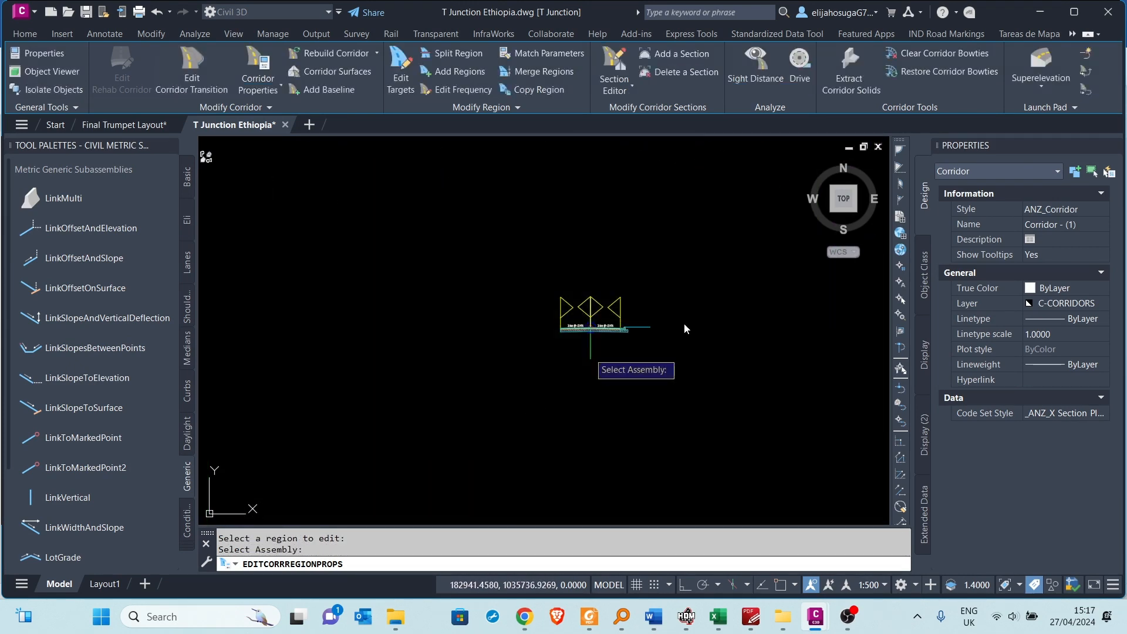
pyautogui.scroll(-6, 514, 376)
pyautogui.scroll(10, 514, 375)
pyautogui.press('Escape')
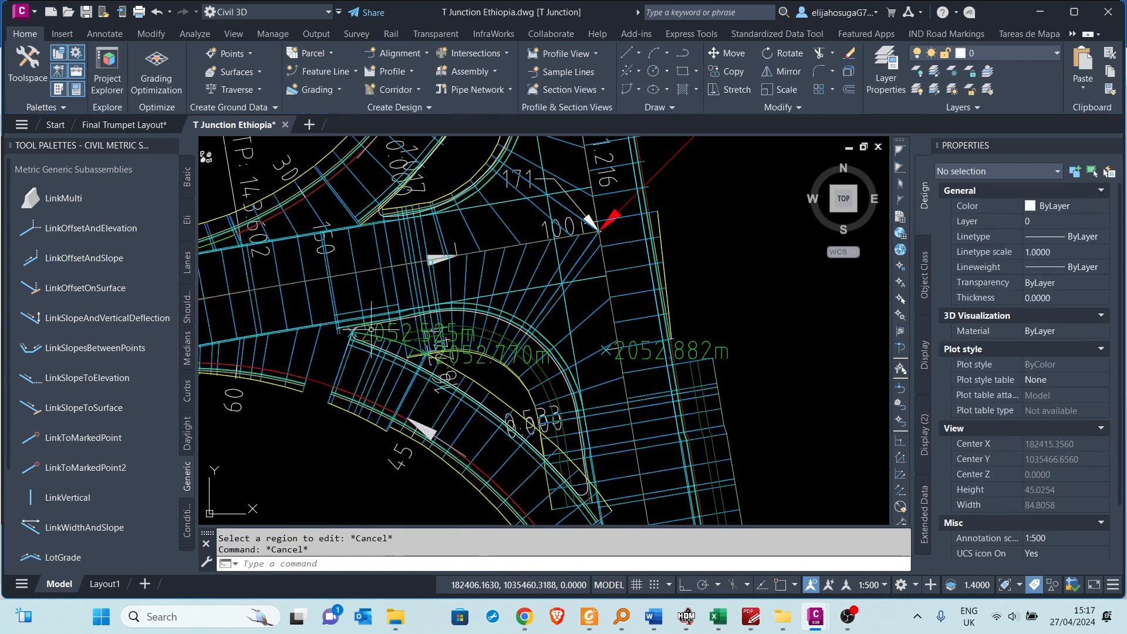
# - Open the target mapping for the CL-3 primary road region between stations 149.828 and 154.852
pyautogui.click(475, 258)
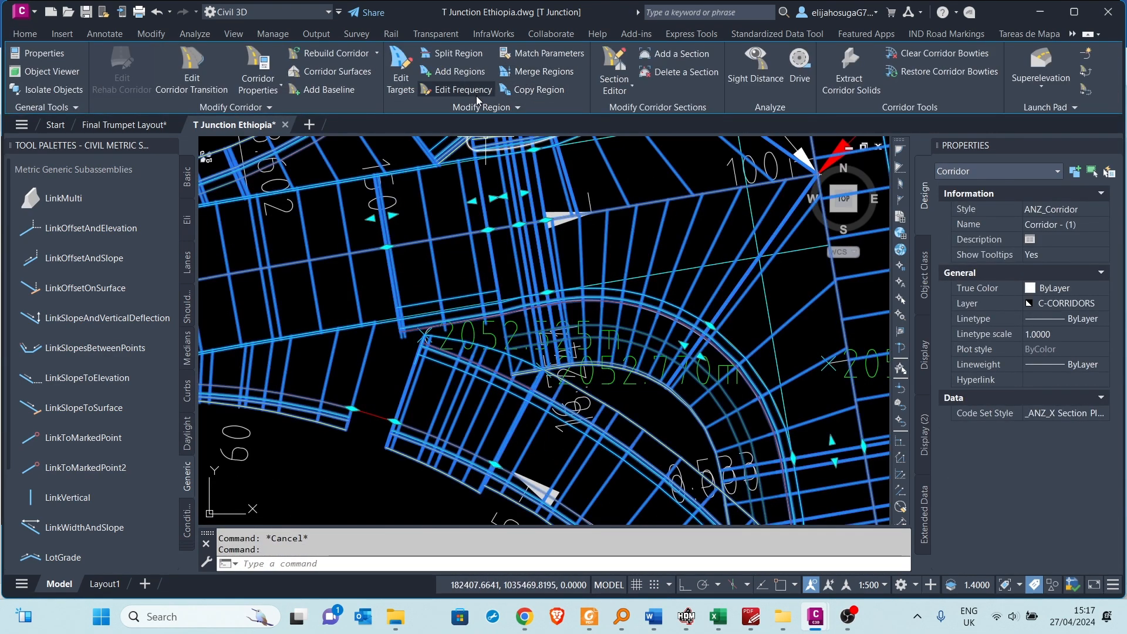
pyautogui.click(400, 73)
pyautogui.click(436, 267)
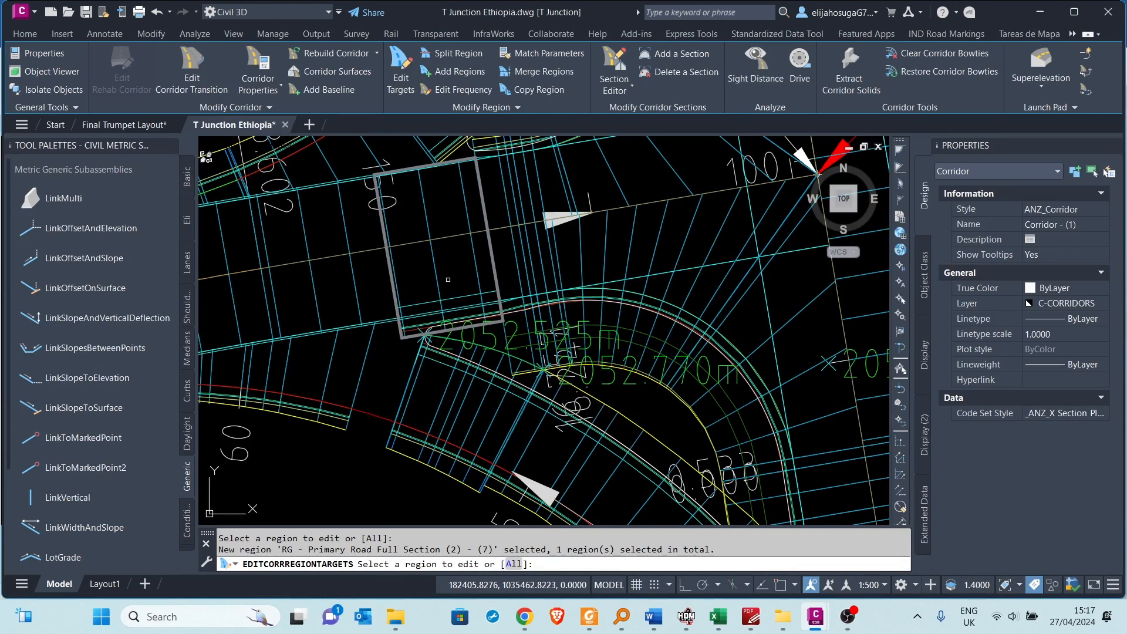
pyautogui.press('Return')
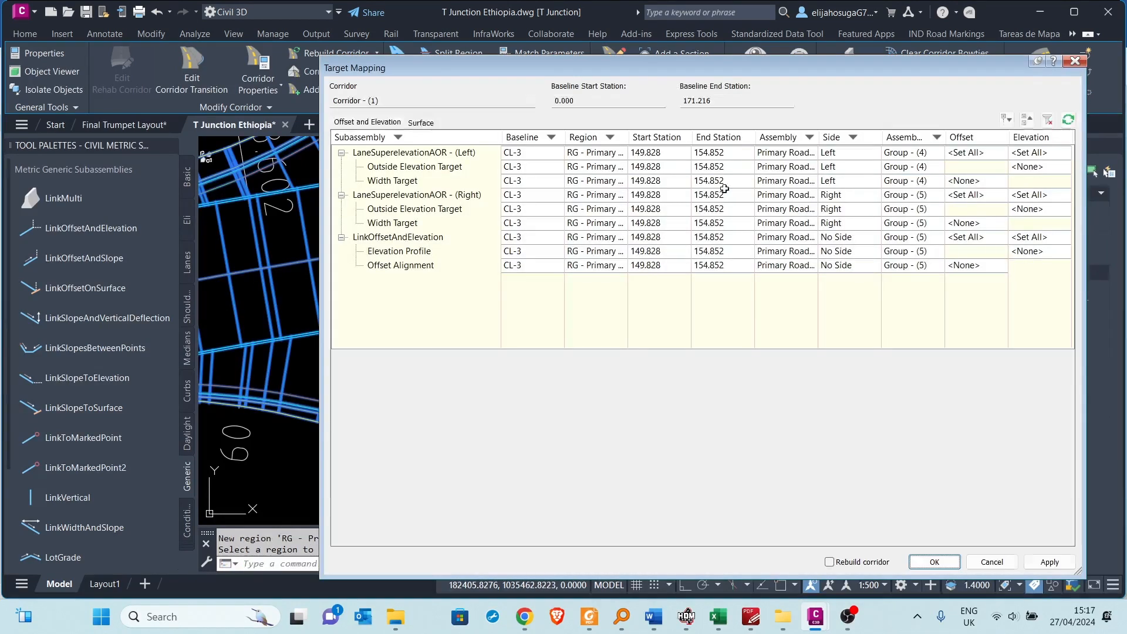
# - Target this CL-3 region's LinkOffsetAndElevation elevation profile to the curved feature line at the island nose
pyautogui.click(1027, 251)
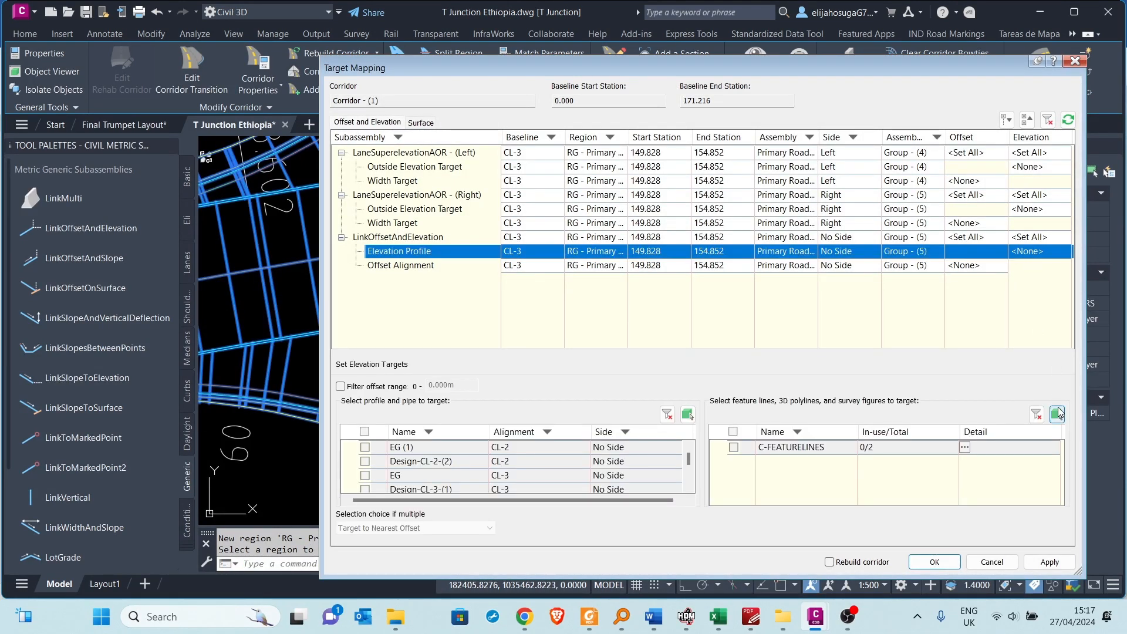
pyautogui.click(1057, 410)
pyautogui.click(432, 359)
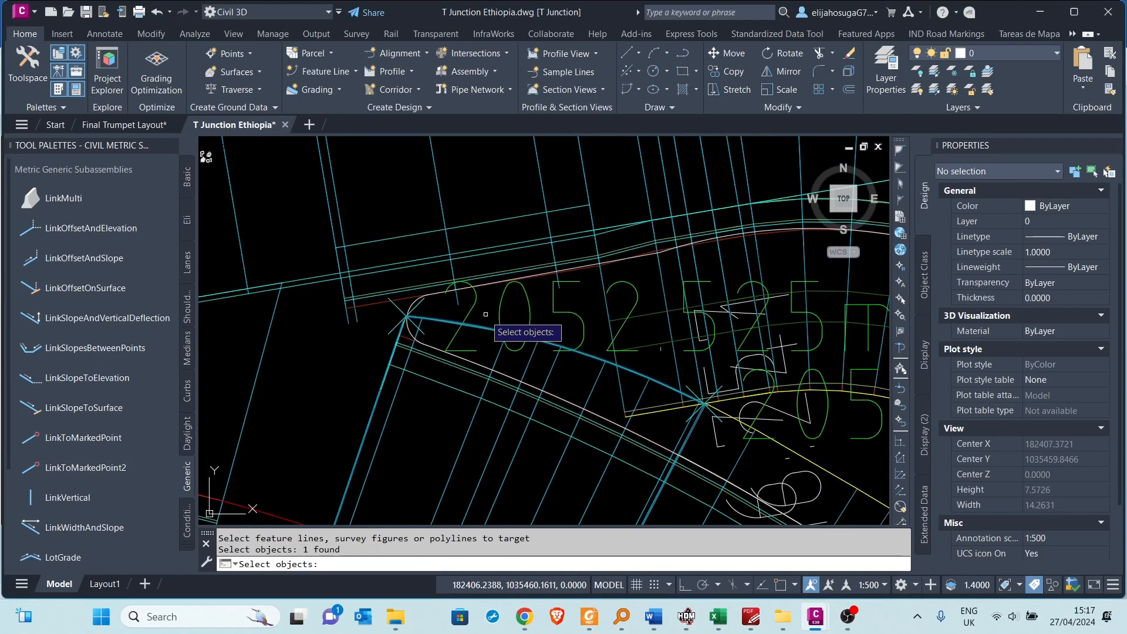
pyautogui.press('Return')
# - Target the CL-3 region's LinkOffsetAndElevation offset alignment to the curved feature line at the island nose and apply the target mapping
pyautogui.click(974, 266)
pyautogui.click(1056, 414)
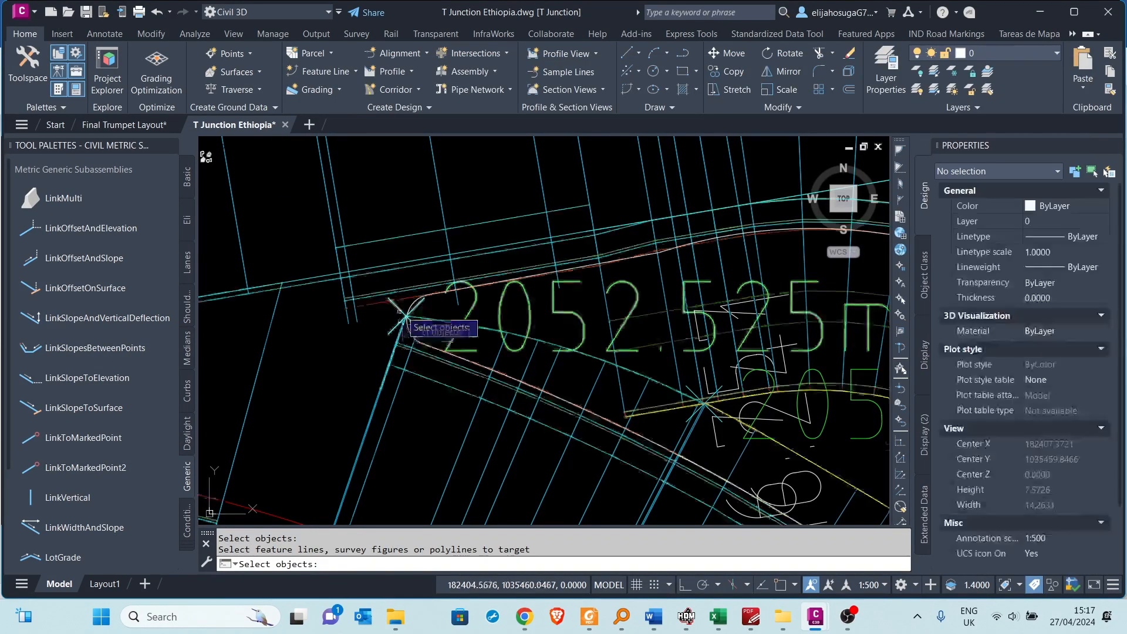
pyautogui.click(766, 418)
pyautogui.press('Return')
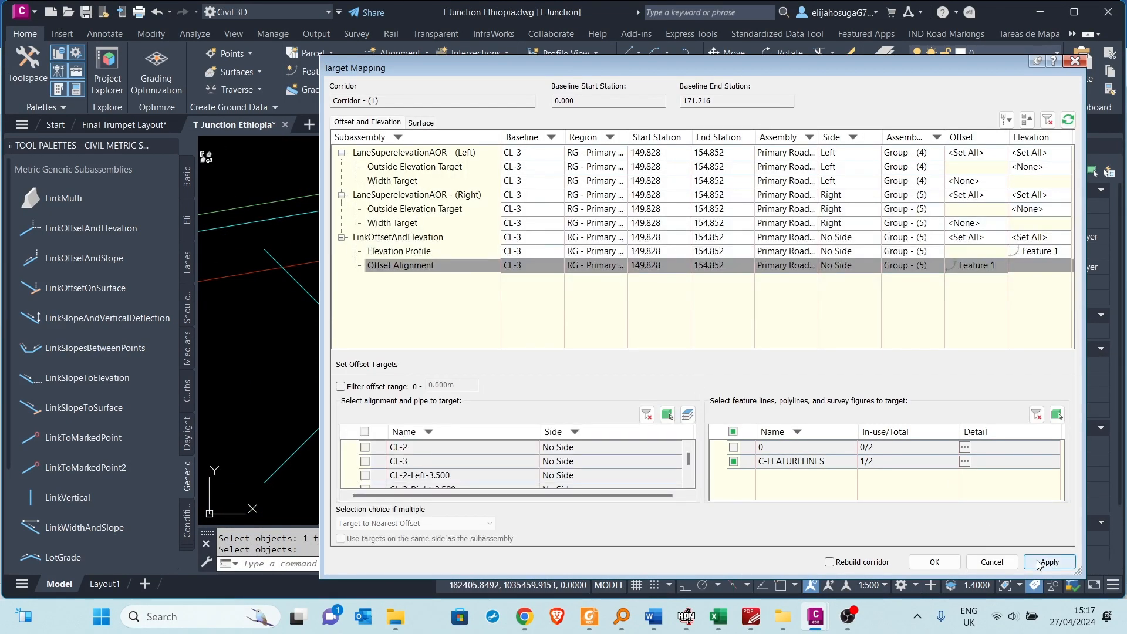
pyautogui.click(1049, 562)
pyautogui.click(933, 562)
# - Stretch the start of the CL-3 corridor region following station 154.852 farther along the baseline toward the junction
pyautogui.scroll(-11, 566, 354)
pyautogui.click(567, 268)
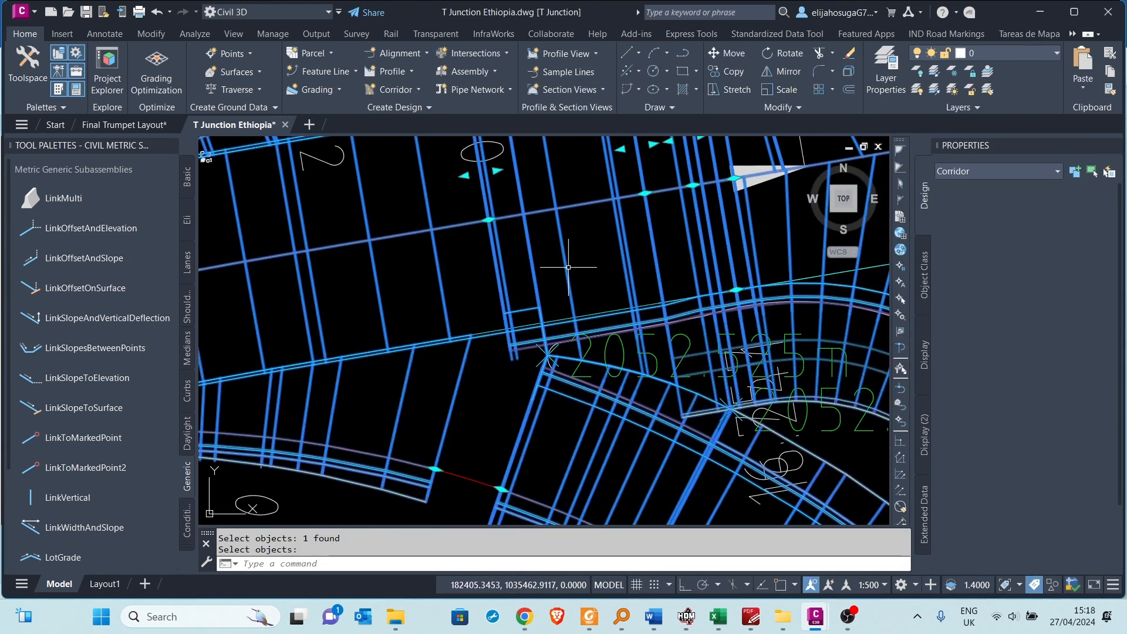
pyautogui.scroll(-4, 669, 219)
pyautogui.moveTo(669, 219); pyautogui.dragTo(647, 256, button='middle')
pyautogui.scroll(2, 647, 256)
pyautogui.scroll(3, 647, 255)
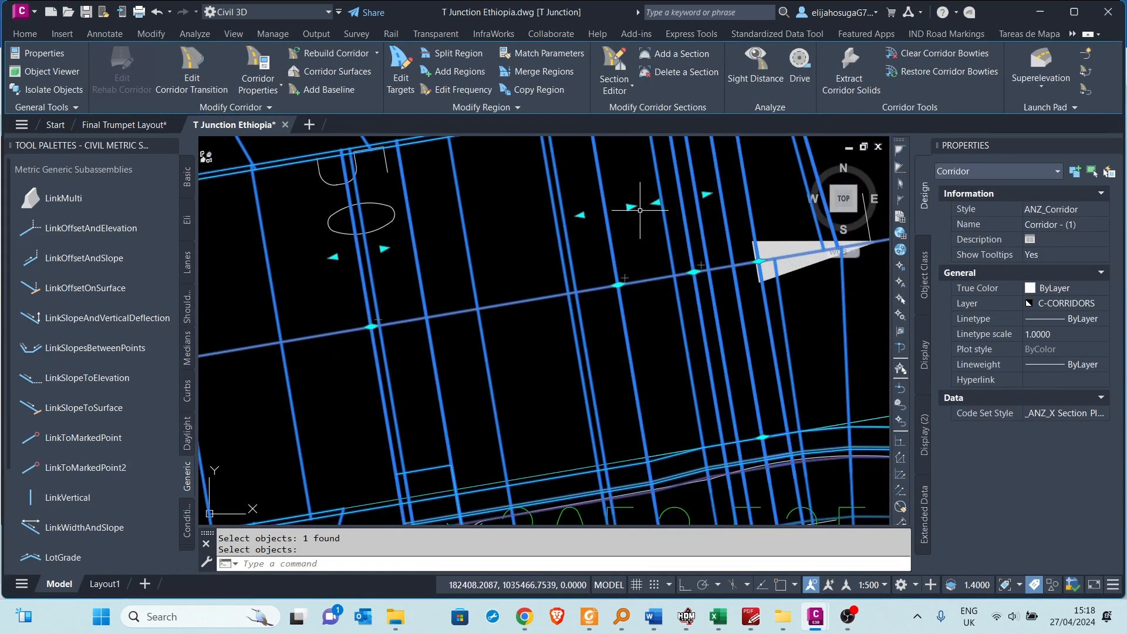
pyautogui.click(664, 210)
pyautogui.scroll(-5, 668, 218)
pyautogui.scroll(3, 667, 240)
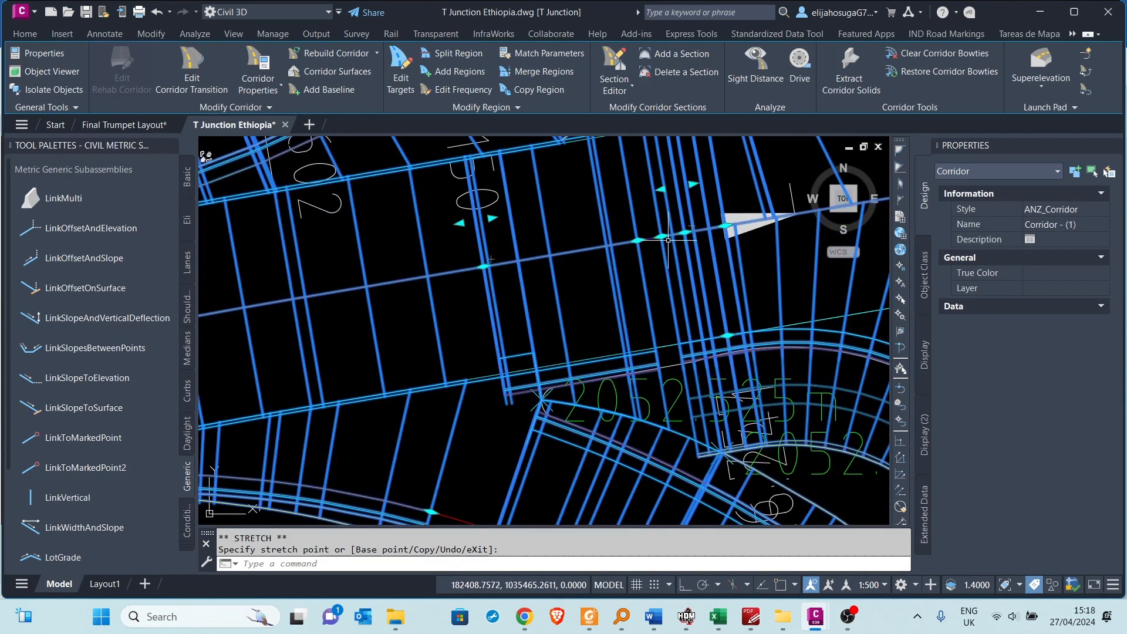
pyautogui.press('Escape')
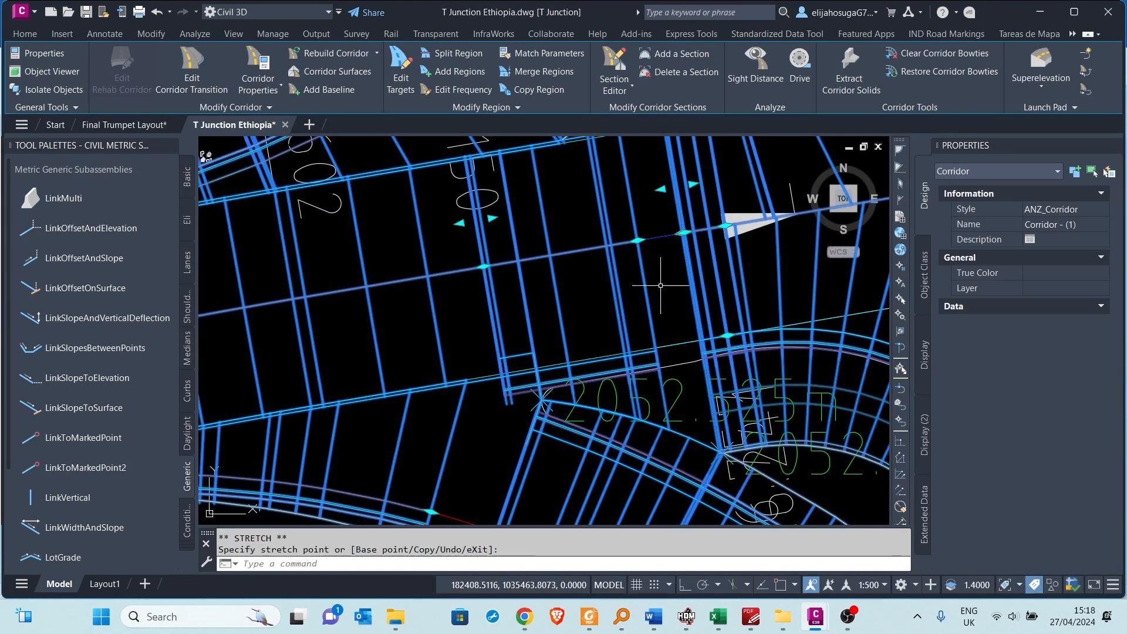
# - Stretch the end of the retargeted CL-3 region to meet the start of the following region, then deselect the corridor
pyautogui.click(638, 238)
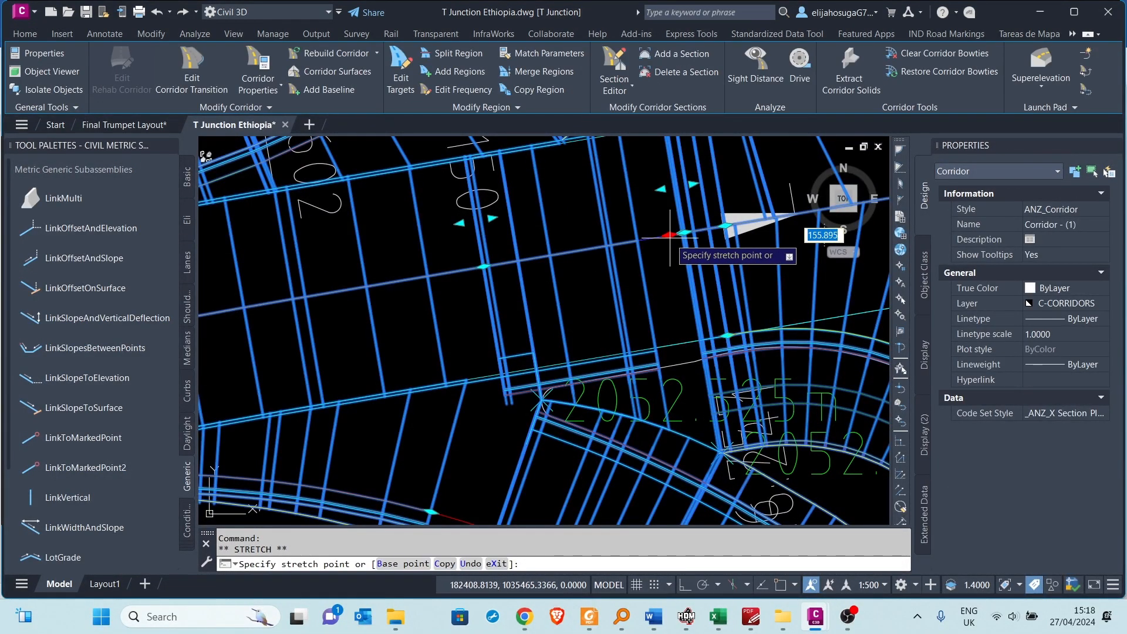
pyautogui.scroll(5, 673, 233)
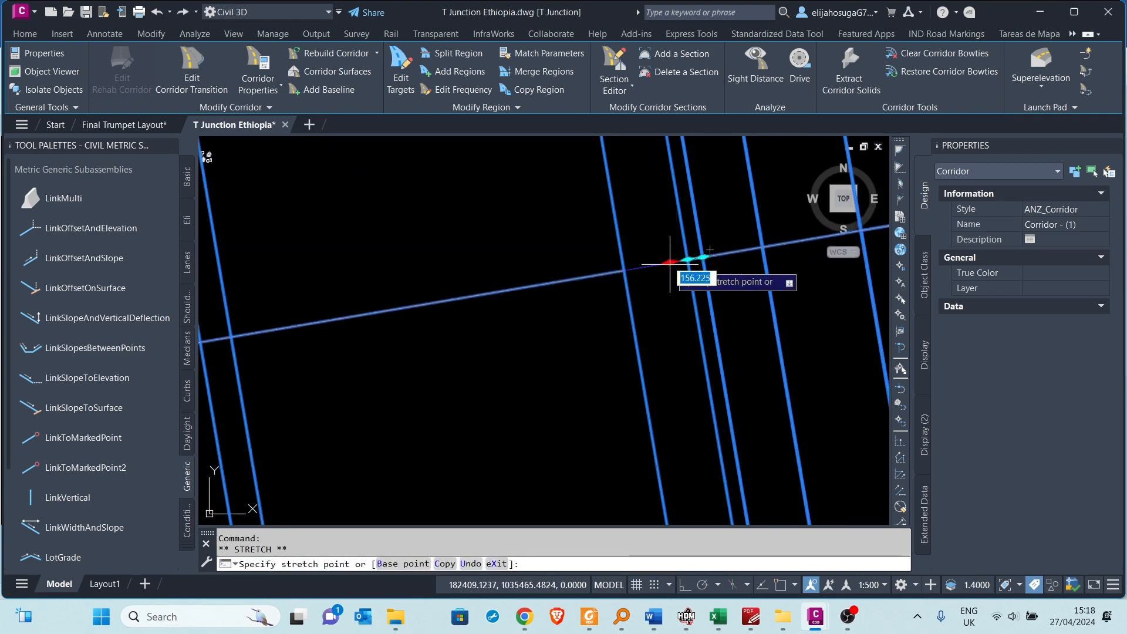
pyautogui.scroll(-10, 669, 262)
pyautogui.press('Escape')
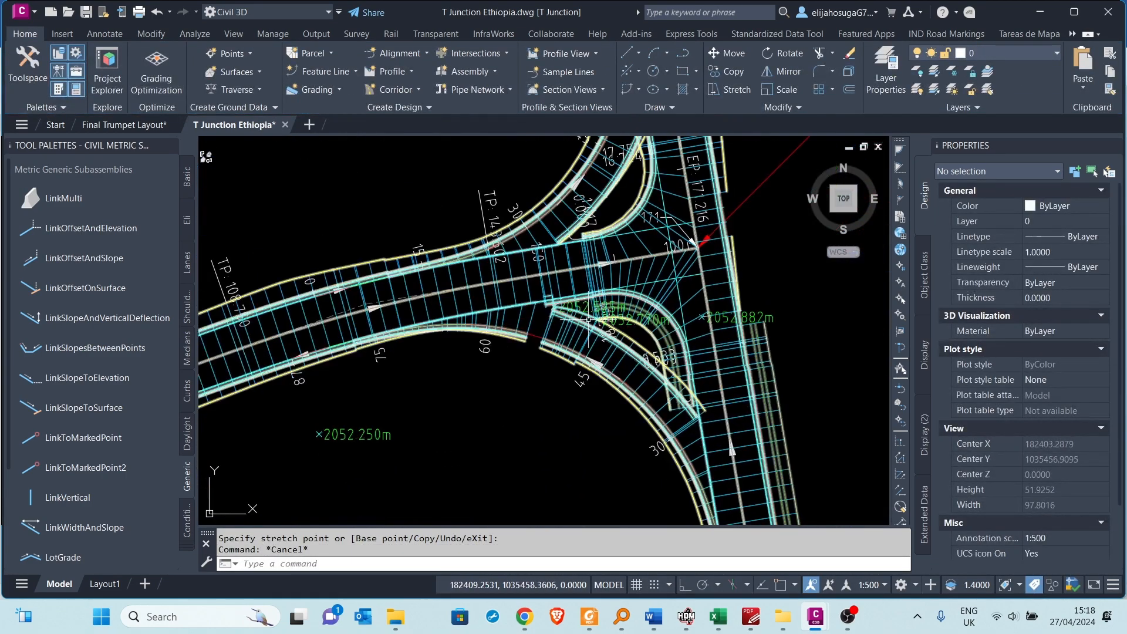
# - Move the start of the retargeted CL-3 region near station 150 forward along the baseline toward the island nose
pyautogui.scroll(5, 588, 320)
pyautogui.scroll(-5, 564, 317)
pyautogui.scroll(8, 537, 313)
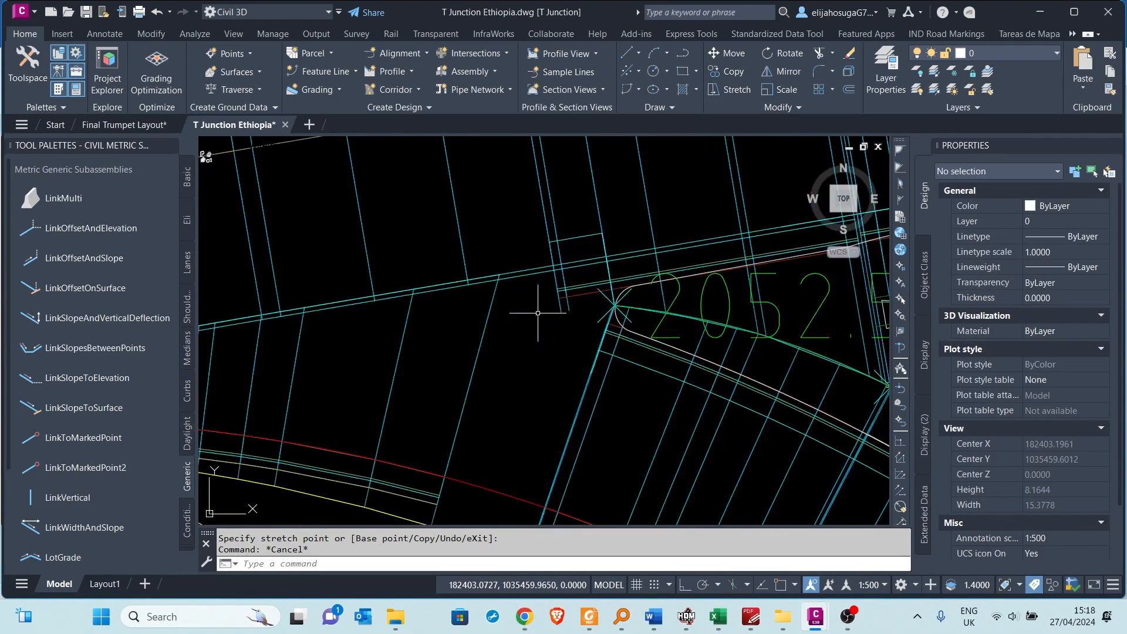
pyautogui.scroll(-3, 537, 312)
pyautogui.click(540, 205)
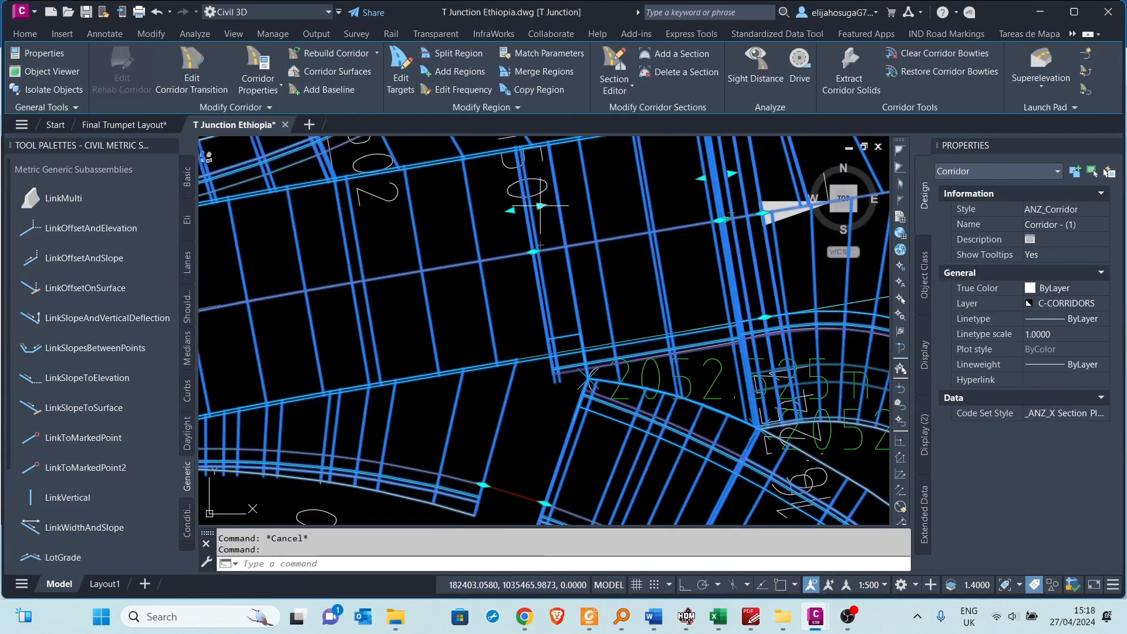
pyautogui.scroll(4, 553, 250)
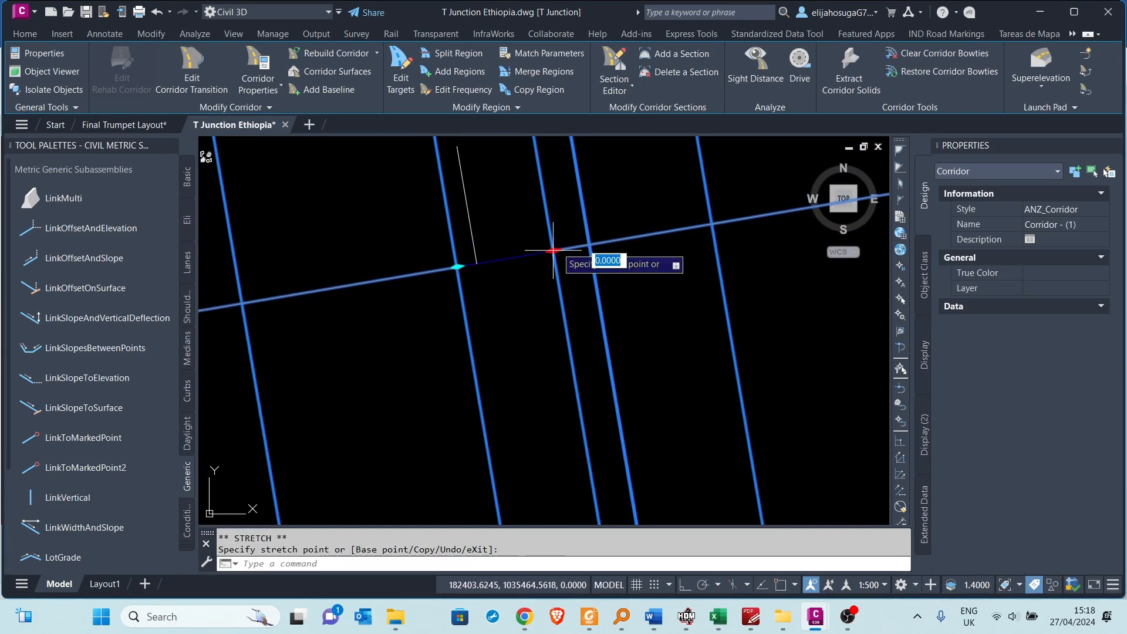
pyautogui.click(611, 241)
pyautogui.scroll(-7, 593, 258)
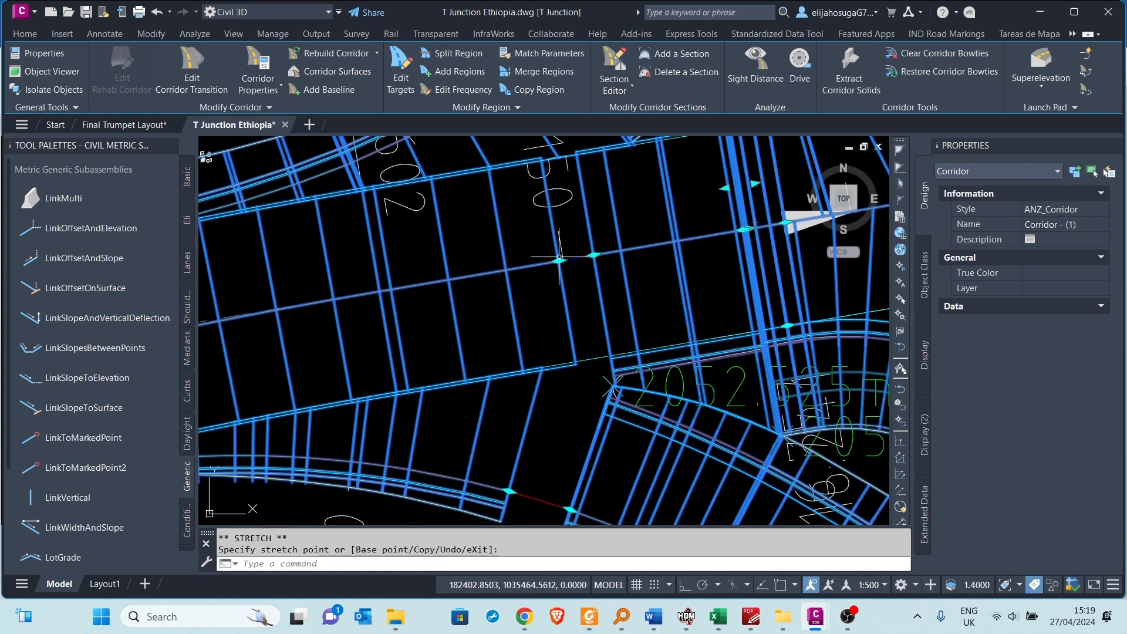
# - Extend the end of the preceding CL-3 region to meet the retargeted region's start, then deselect the corridor
pyautogui.scroll(2, 580, 260)
pyautogui.click(592, 255)
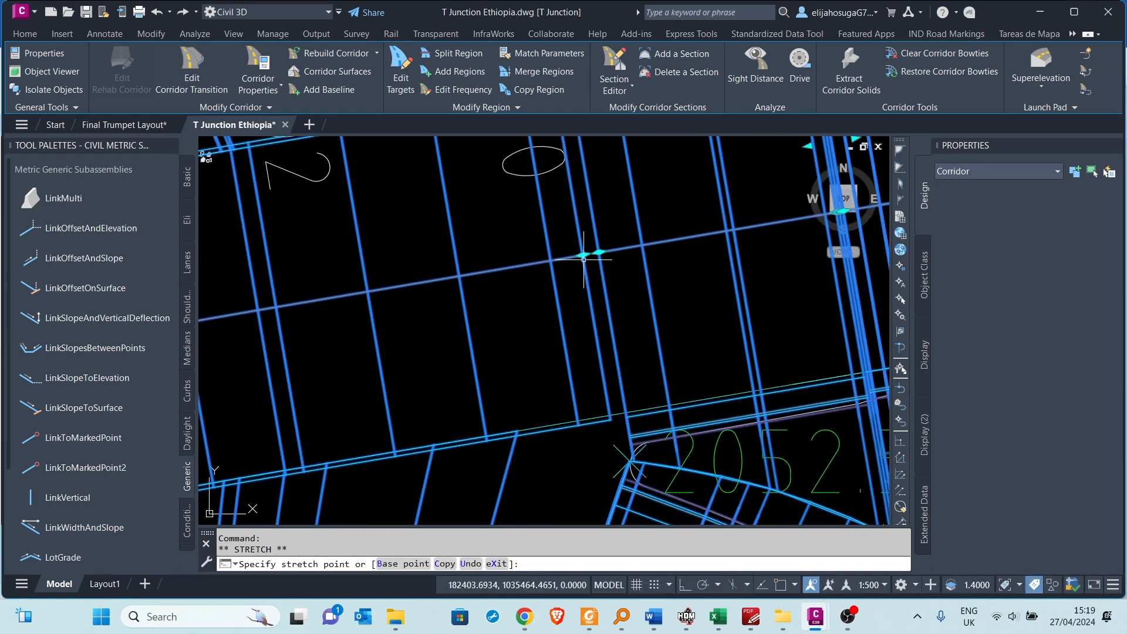
pyautogui.scroll(-6, 580, 263)
pyautogui.press('Escape')
# - Stretch the curved turning road's corridor region between stations 45 and 60 to meet the adjacent region, then deselect the corridor
pyautogui.scroll(2, 561, 360)
pyautogui.click(552, 321)
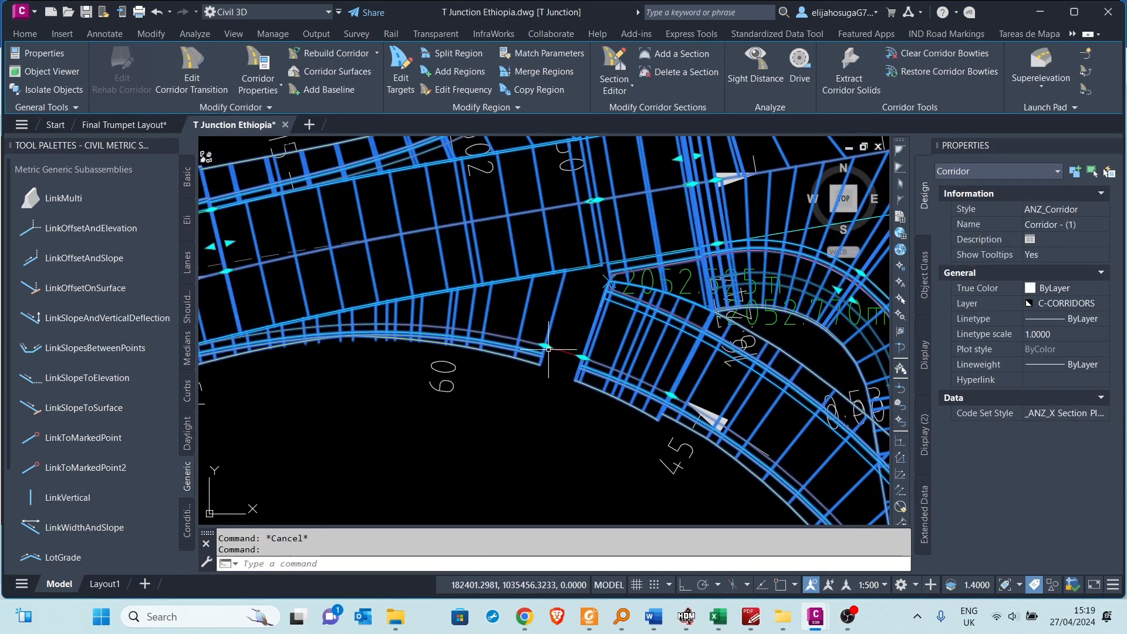
pyautogui.click(548, 346)
pyautogui.scroll(5, 572, 353)
pyautogui.scroll(-5, 603, 362)
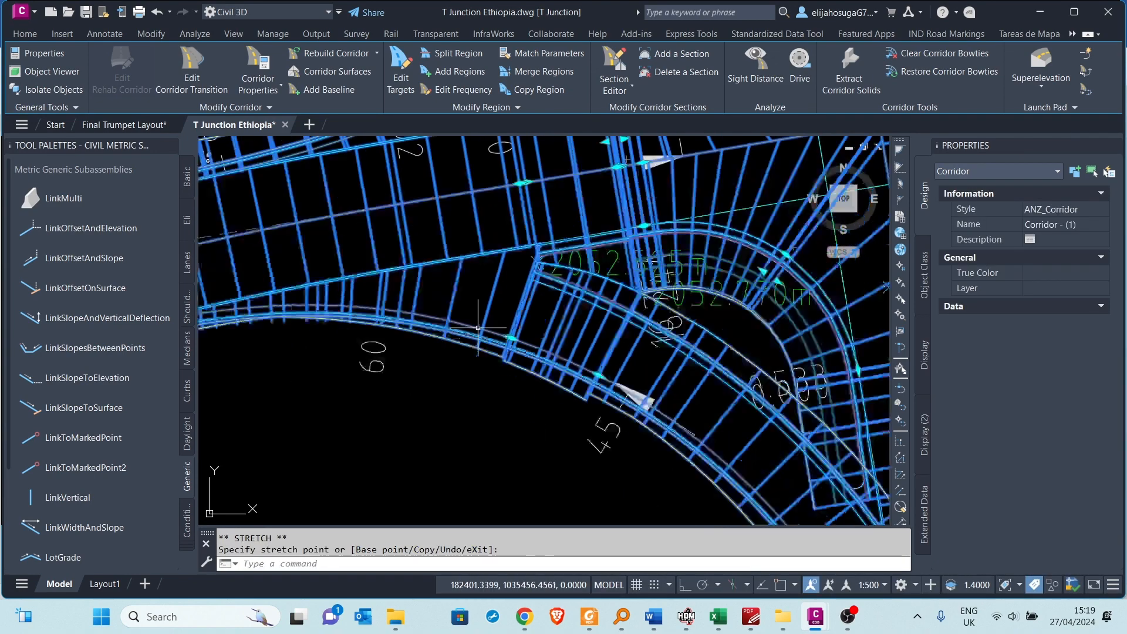
pyautogui.press('Escape')
pyautogui.scroll(8, 561, 284)
pyautogui.scroll(-6, 553, 277)
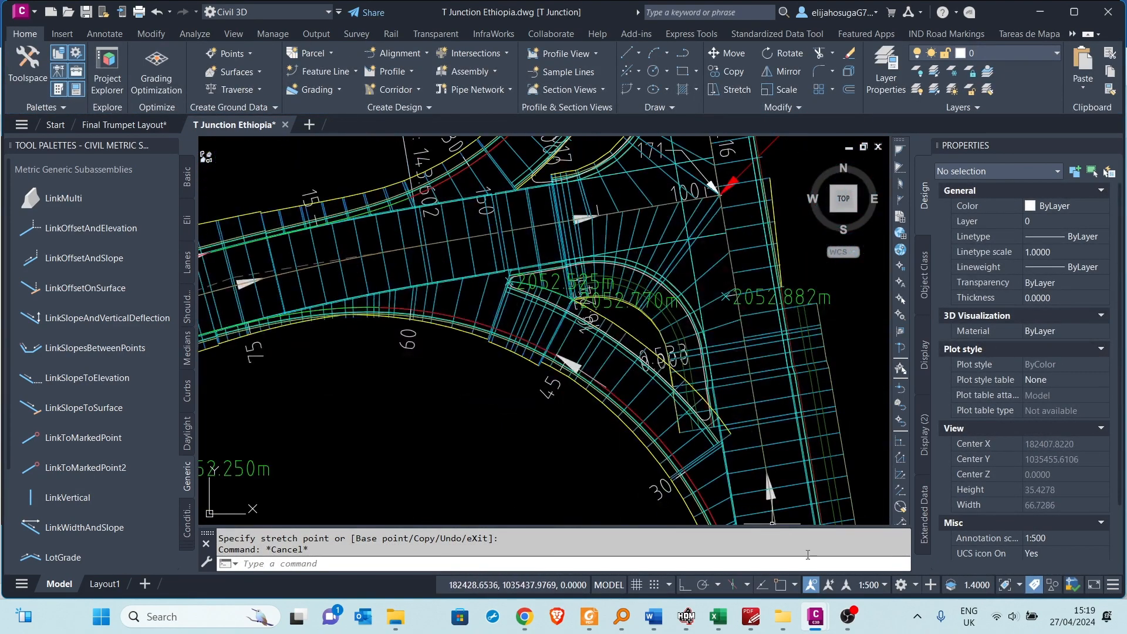
# - Set the drawing's annotation scale to 1:250
pyautogui.click(874, 586)
pyautogui.click(854, 403)
pyautogui.scroll(5, 544, 263)
pyautogui.scroll(-5, 638, 258)
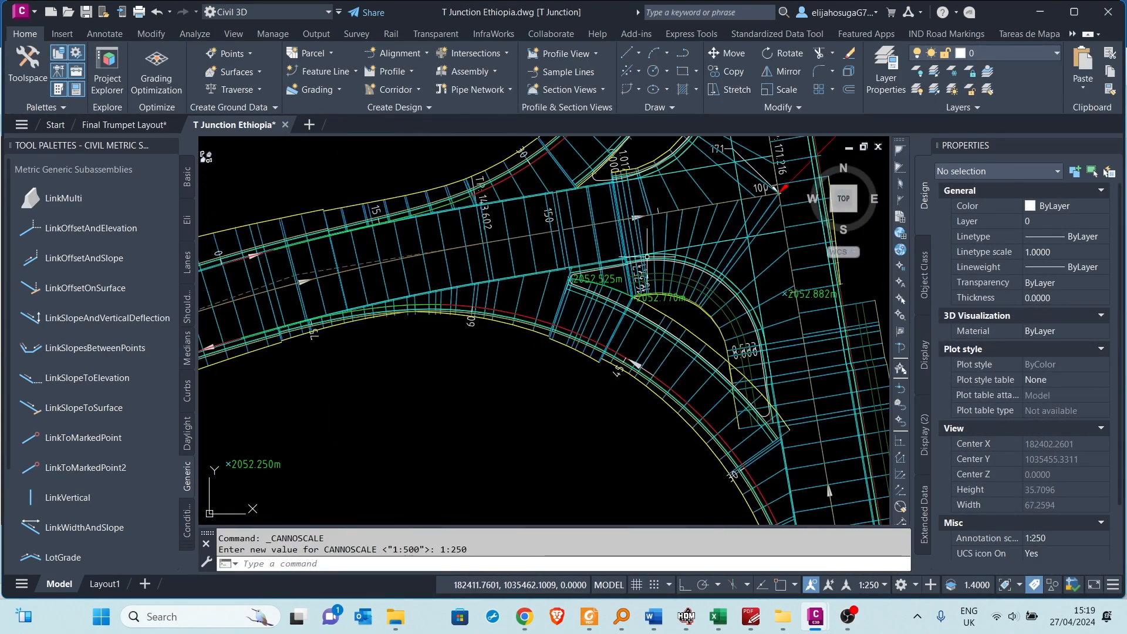
# - Set the drawing's annotation scale to 1:200
pyautogui.click(870, 586)
pyautogui.click(862, 368)
pyautogui.scroll(5, 557, 264)
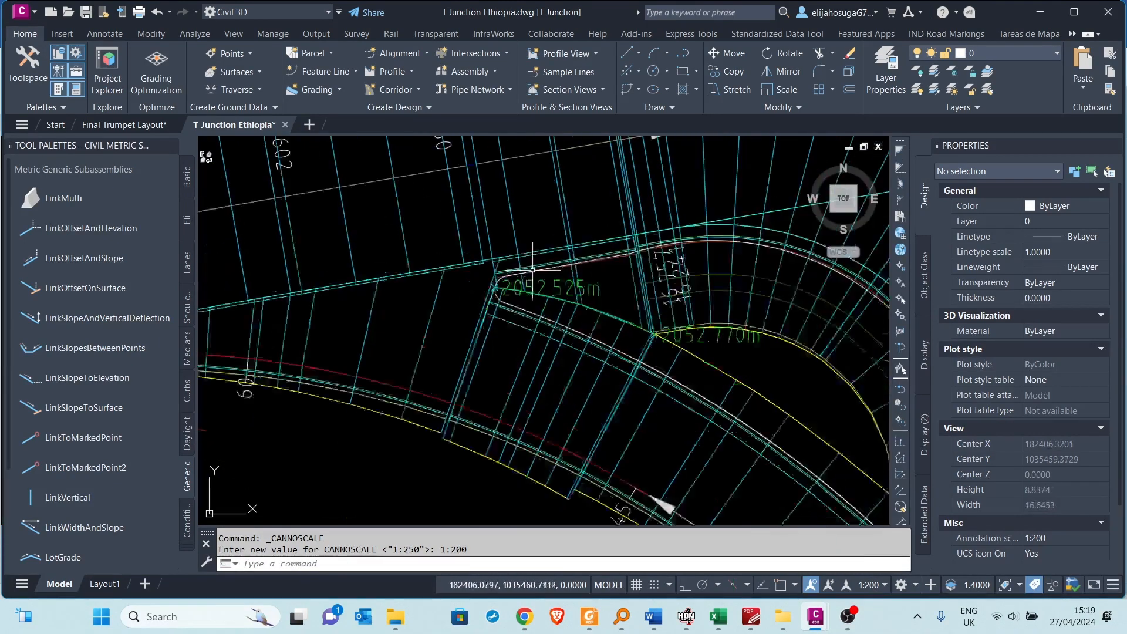
# - Examine the corridor around the T-junction, including both islands, the nose area and the merge with the main road
pyautogui.scroll(-7, 554, 237)
pyautogui.scroll(4, 554, 237)
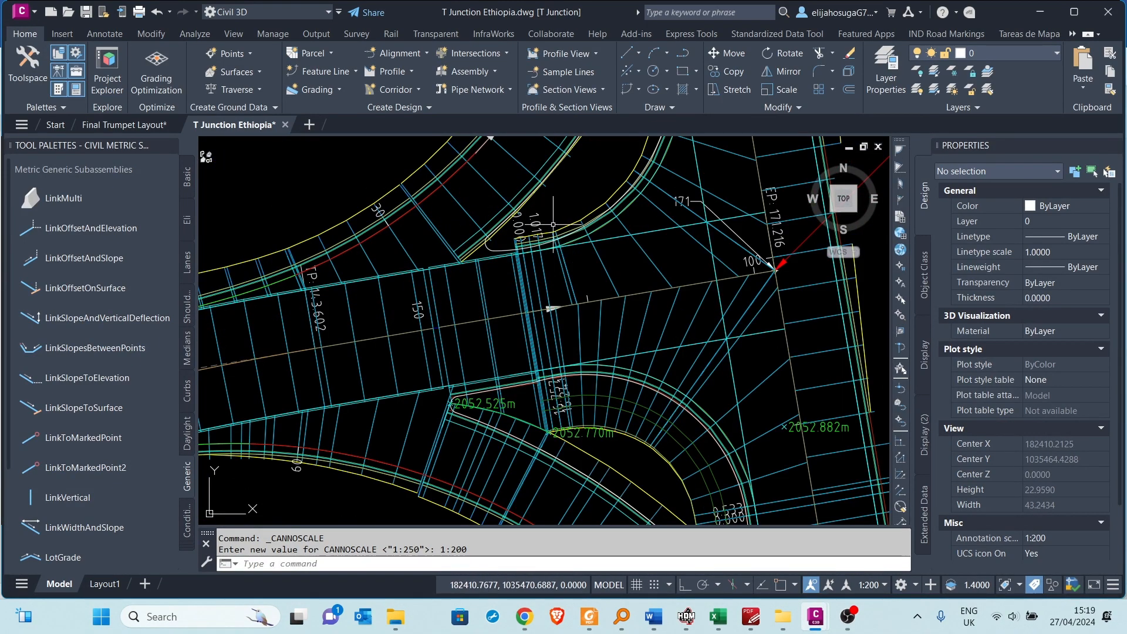
pyautogui.scroll(-2, 552, 224)
pyautogui.scroll(4, 561, 218)
pyautogui.scroll(-4, 563, 211)
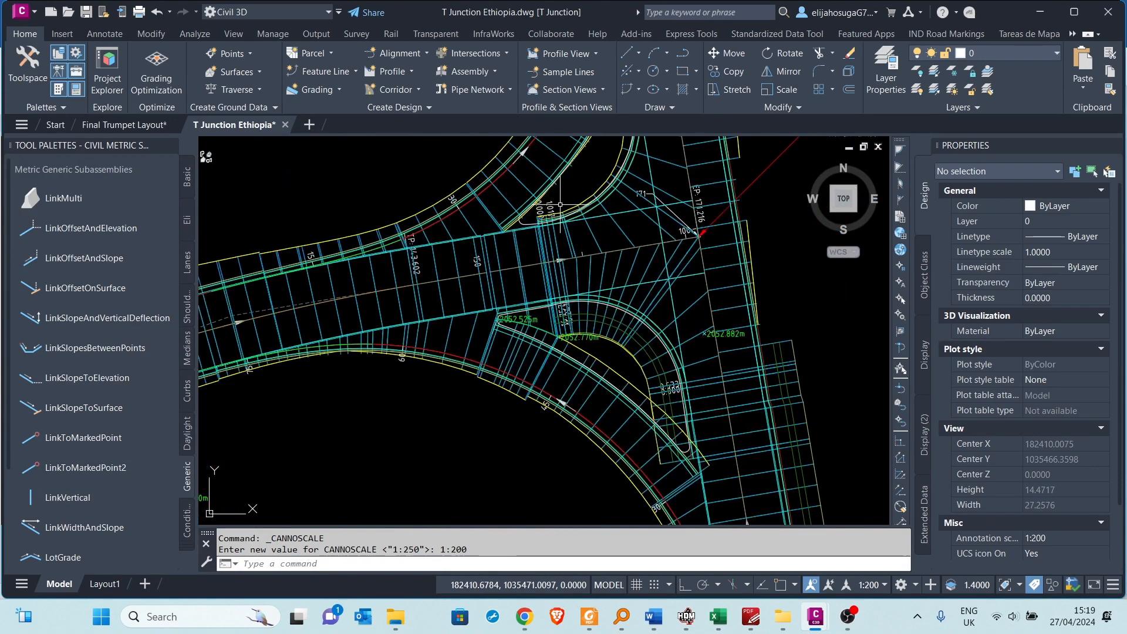
pyautogui.scroll(4, 601, 173)
pyautogui.scroll(-5, 600, 173)
pyautogui.scroll(5, 586, 264)
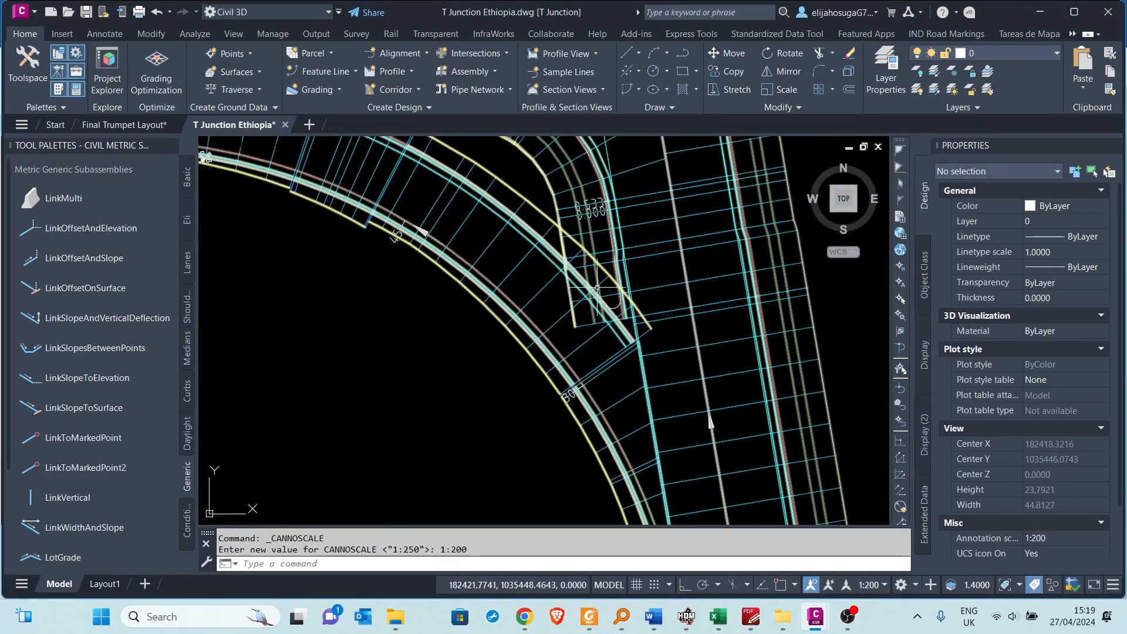
pyautogui.scroll(-4, 604, 328)
pyautogui.scroll(2, 606, 332)
pyautogui.scroll(-6, 605, 338)
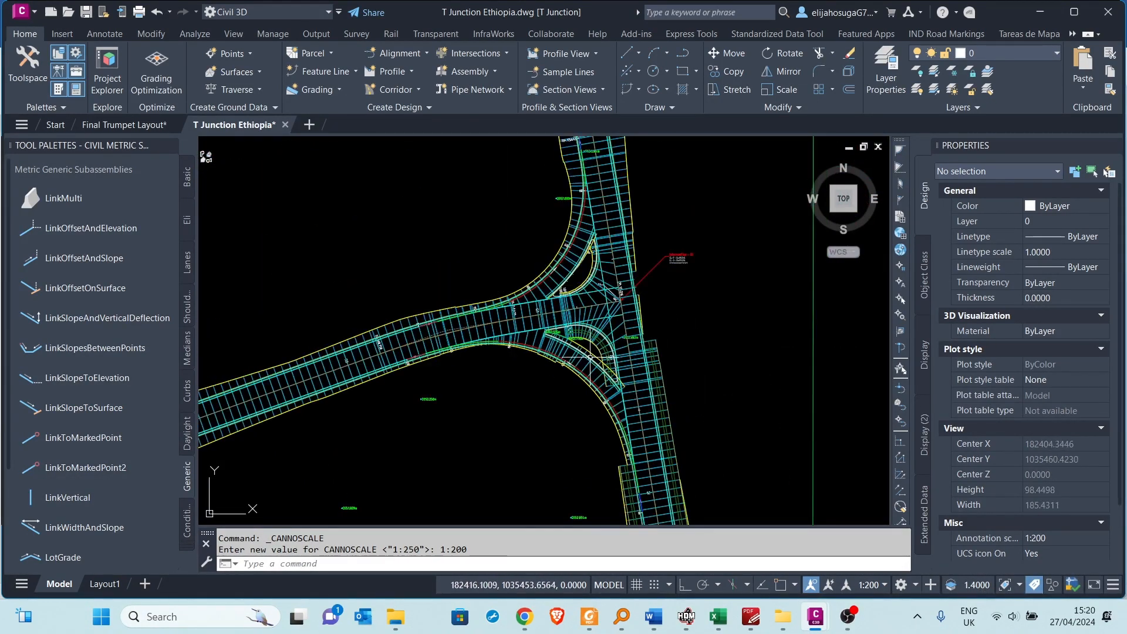
pyautogui.scroll(6, 544, 354)
pyautogui.moveTo(543, 354); pyautogui.dragTo(505, 359, button='middle')
pyautogui.scroll(-2, 447, 305)
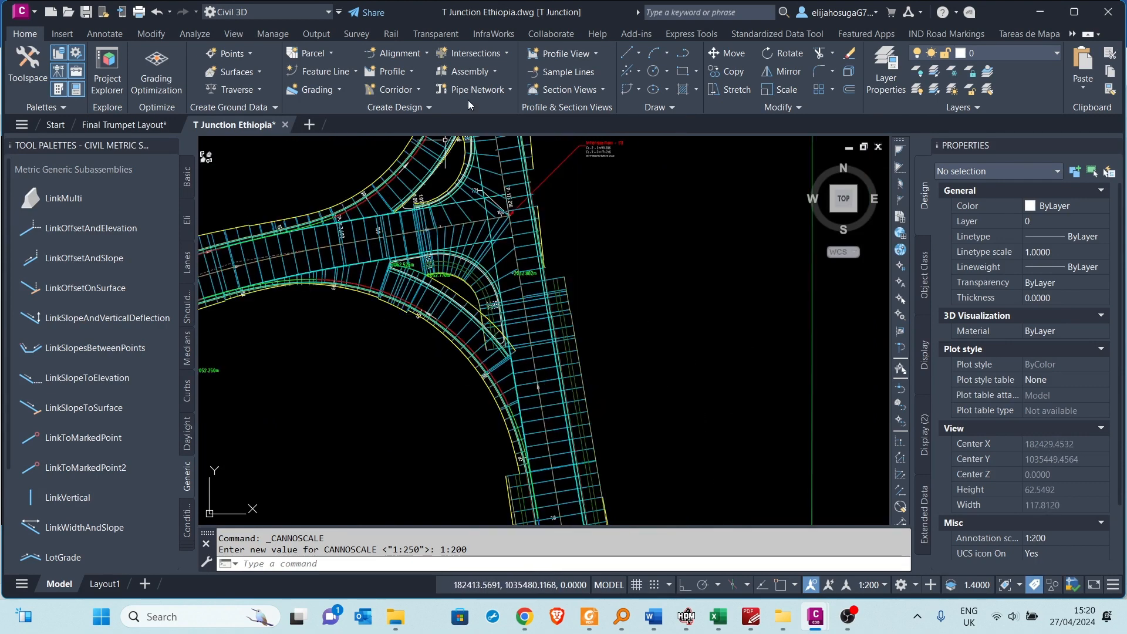
# - Close the Properties palette and set up Add Labels with Surface as the feature and Spot Elevation as the label type
pyautogui.click(105, 34)
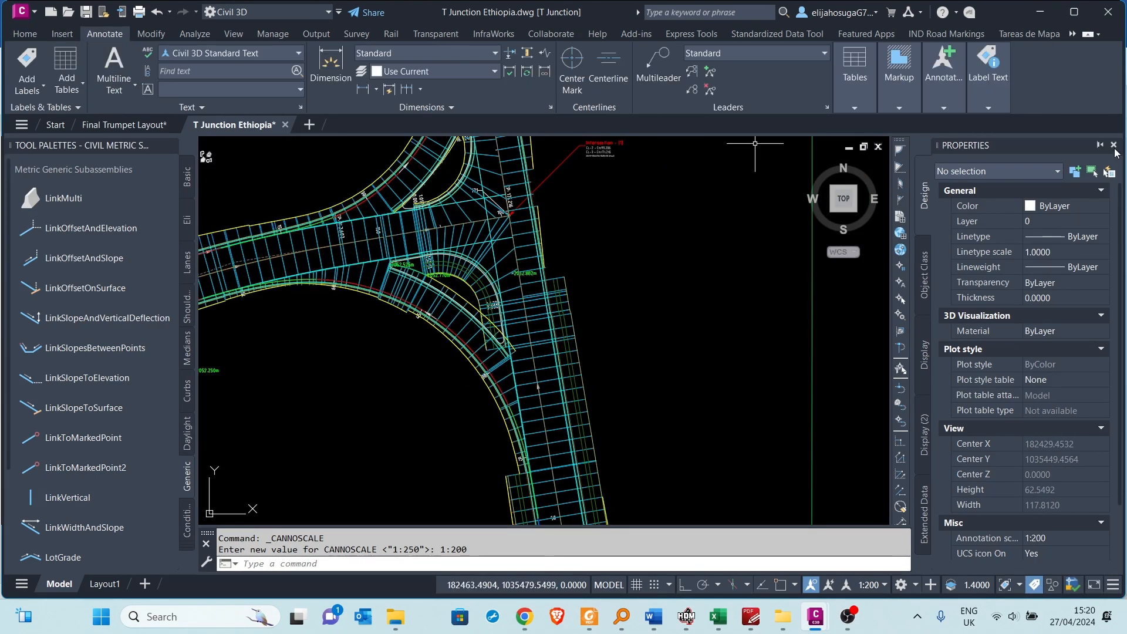
pyautogui.click(1113, 145)
pyautogui.click(27, 71)
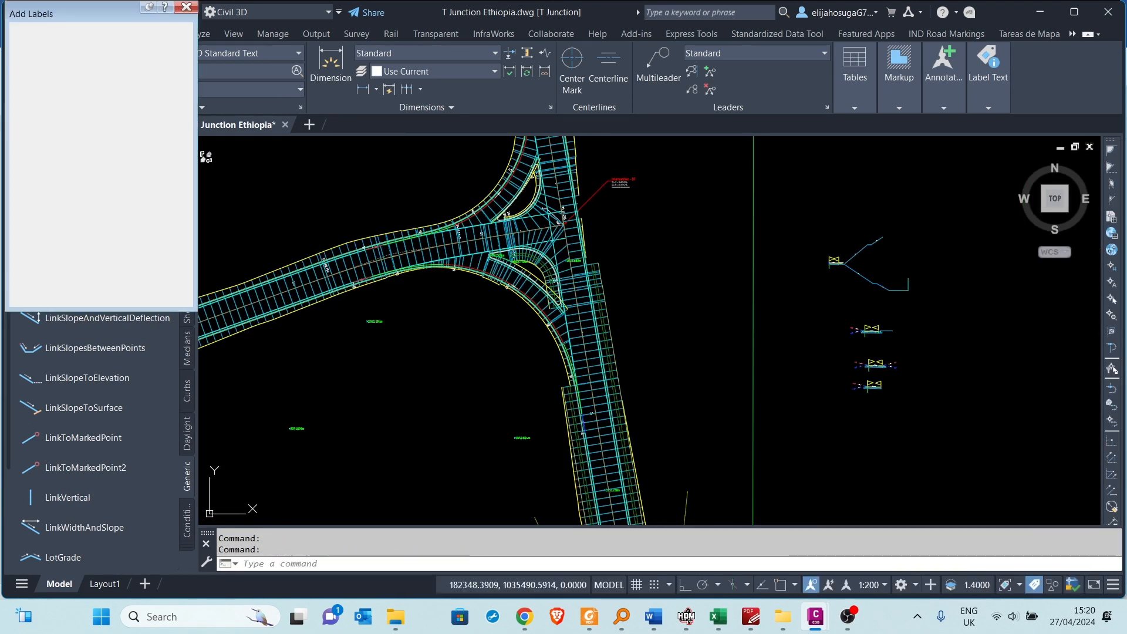
pyautogui.click(100, 44)
pyautogui.click(42, 107)
pyautogui.click(43, 79)
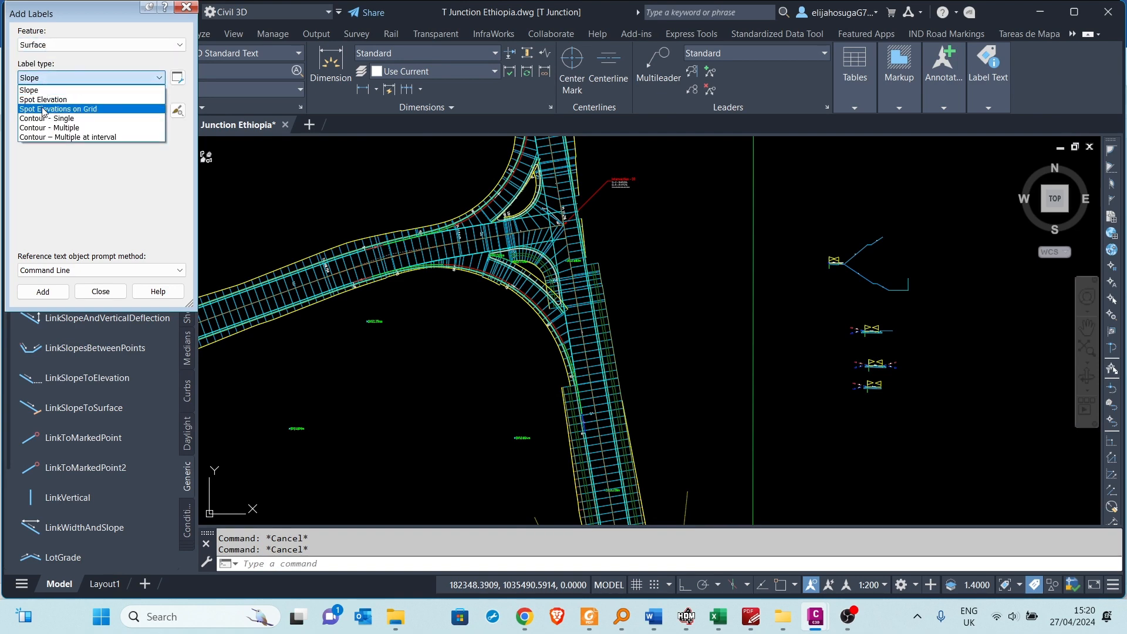
pyautogui.click(44, 100)
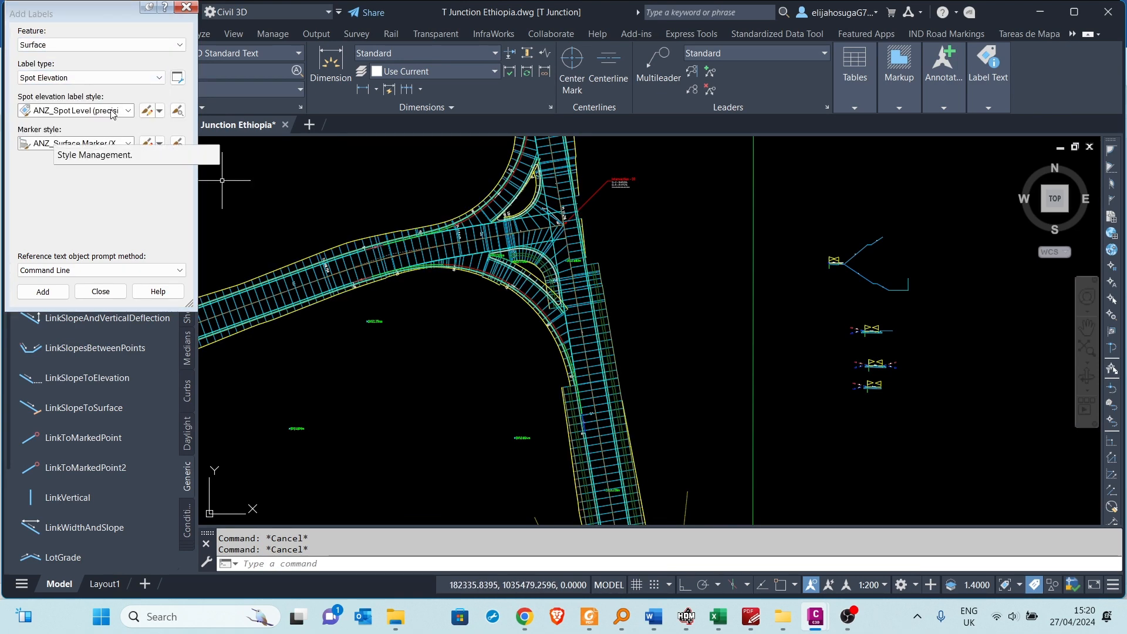
# - Add a spot elevation label from the Reference primary(1) surface at the island's rounded tip beside the main road
pyautogui.click(43, 291)
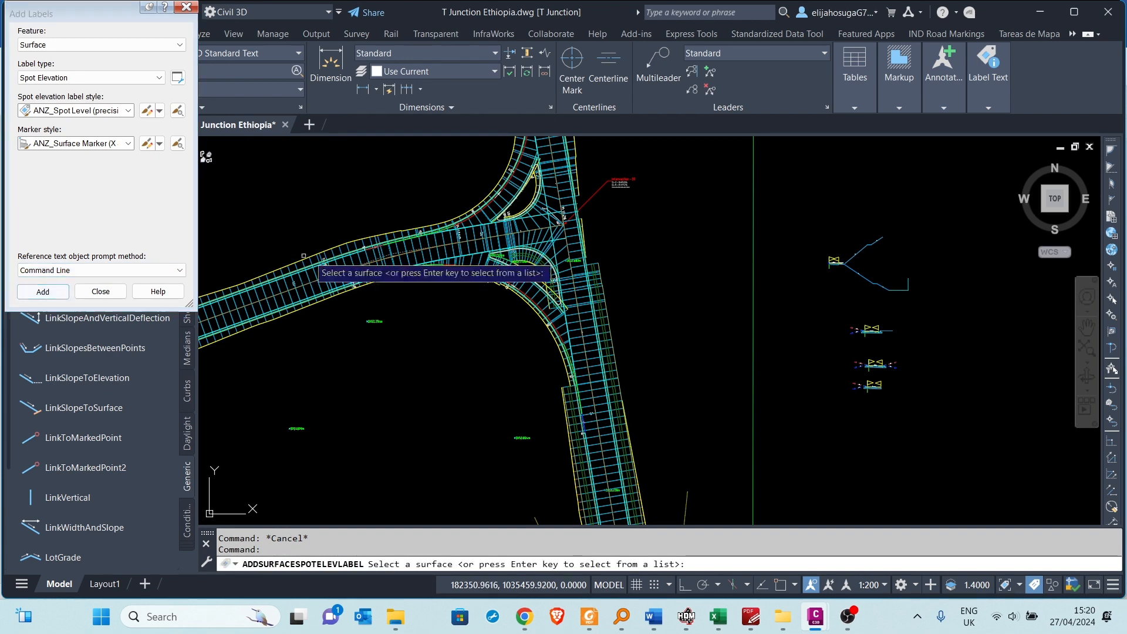
pyautogui.press('Return')
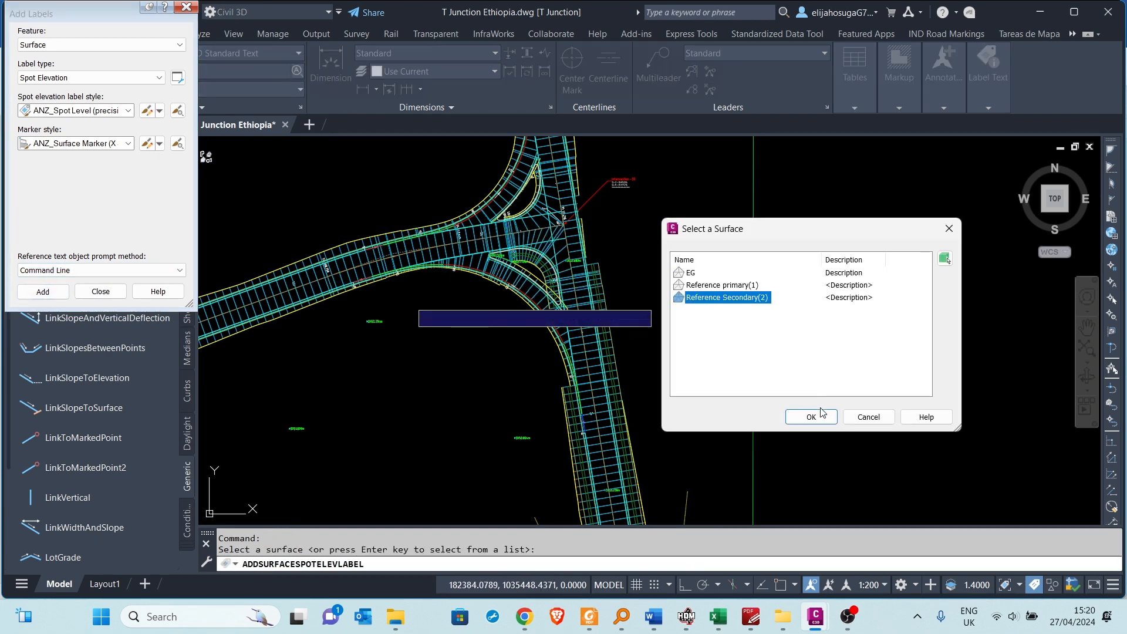
pyautogui.click(811, 416)
pyautogui.scroll(5, 572, 293)
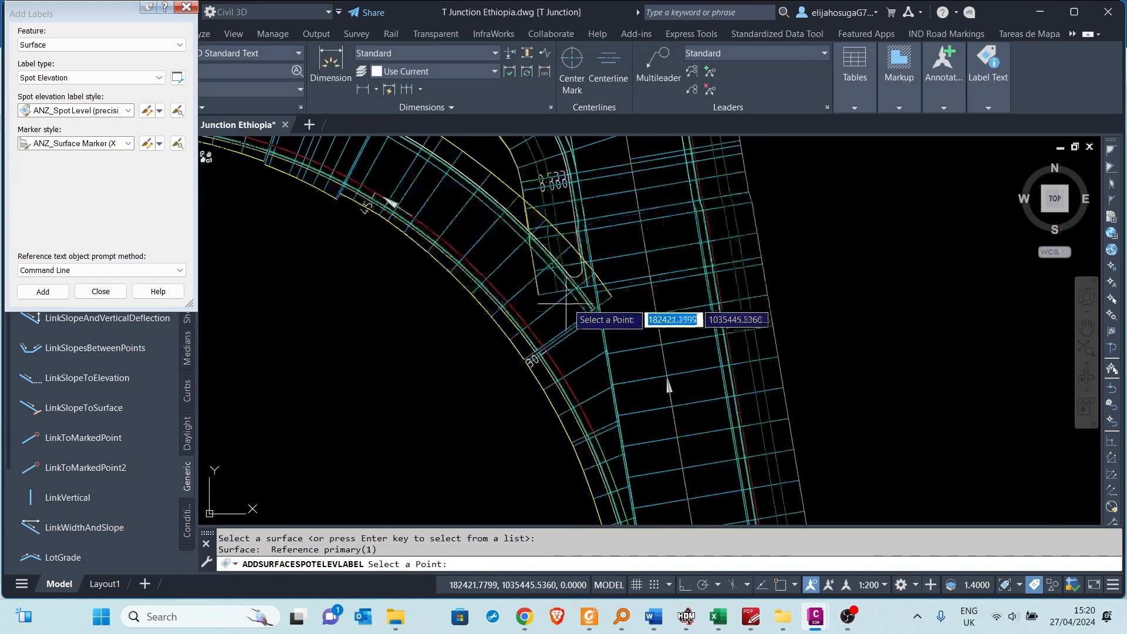
pyautogui.scroll(-4, 576, 257)
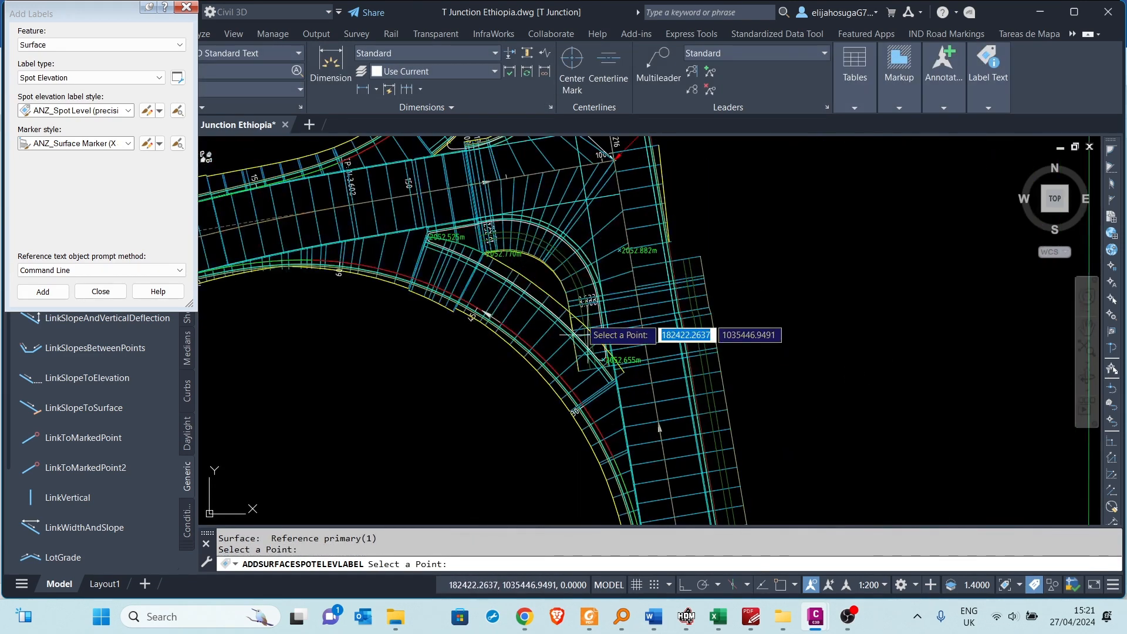
pyautogui.scroll(2, 539, 314)
pyautogui.press('Escape')
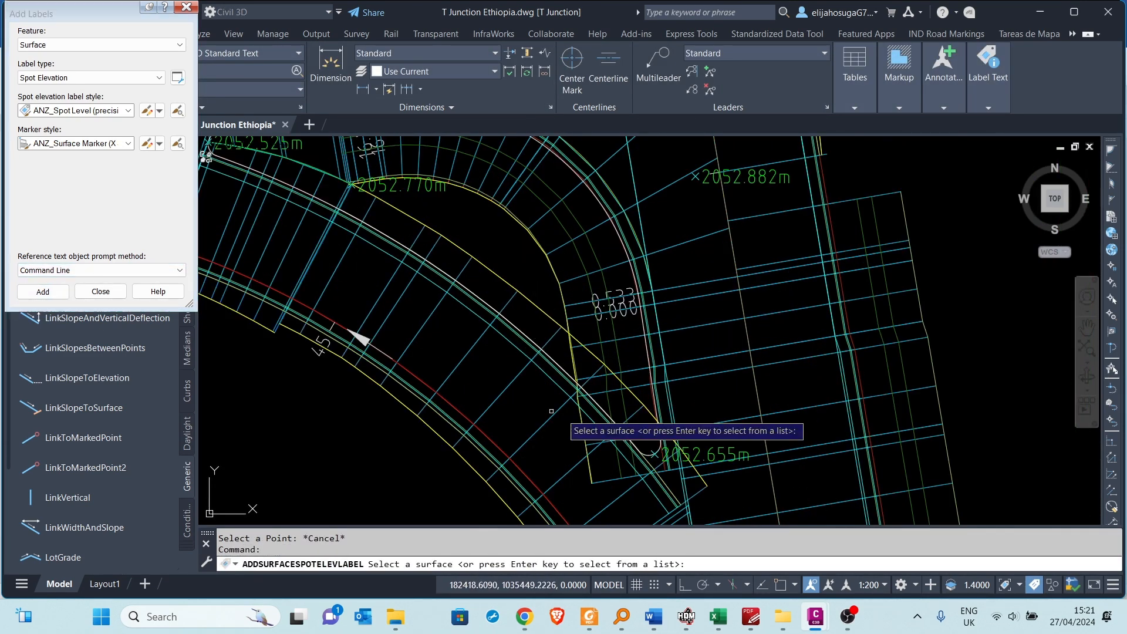
# - Add a spot elevation label from the EG surface where the island's two yellow corridor edges cross near its rounded tip
pyautogui.press('Return')
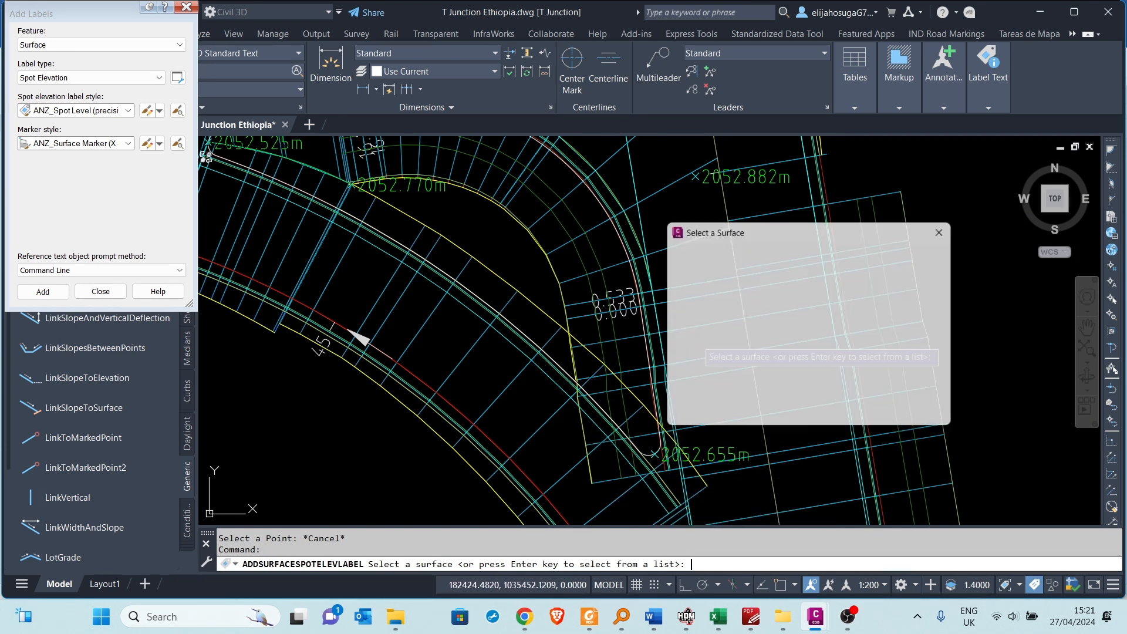
pyautogui.click(811, 417)
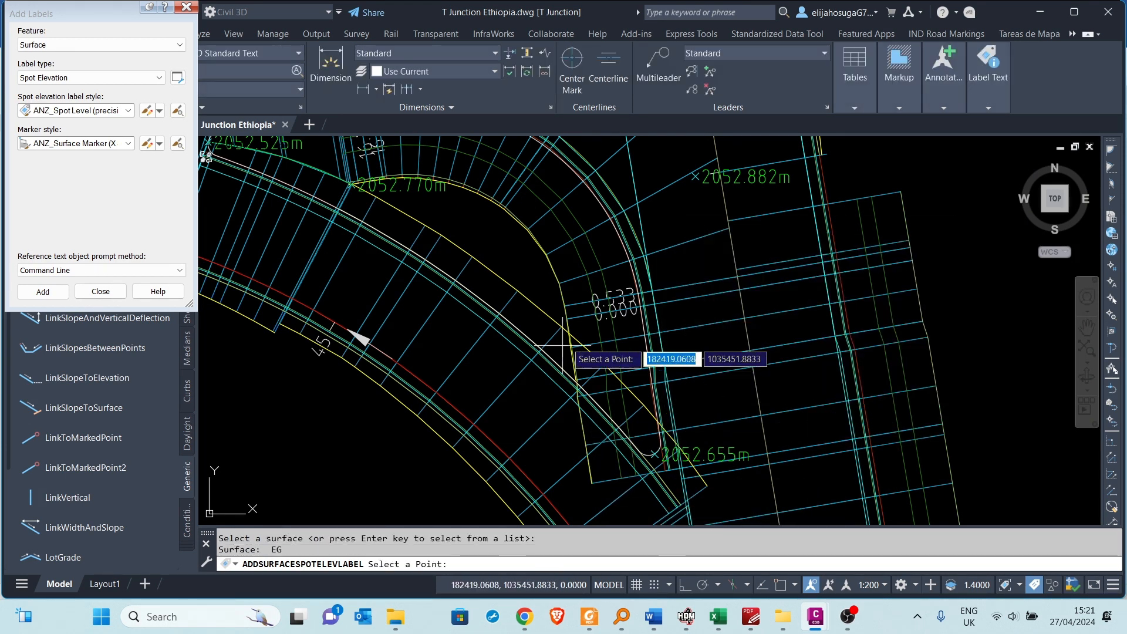
pyautogui.scroll(5, 537, 320)
pyautogui.scroll(-3, 528, 335)
pyautogui.press('Escape')
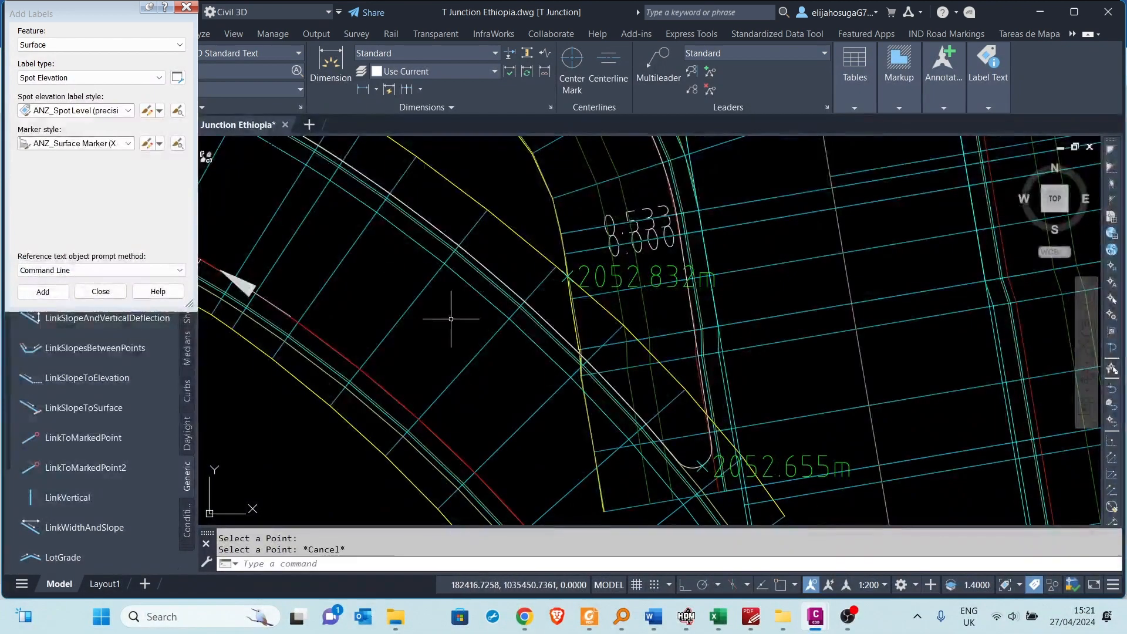
# - Close the Add Labels dialog and the tool palettes
pyautogui.click(187, 6)
pyautogui.click(43, 35)
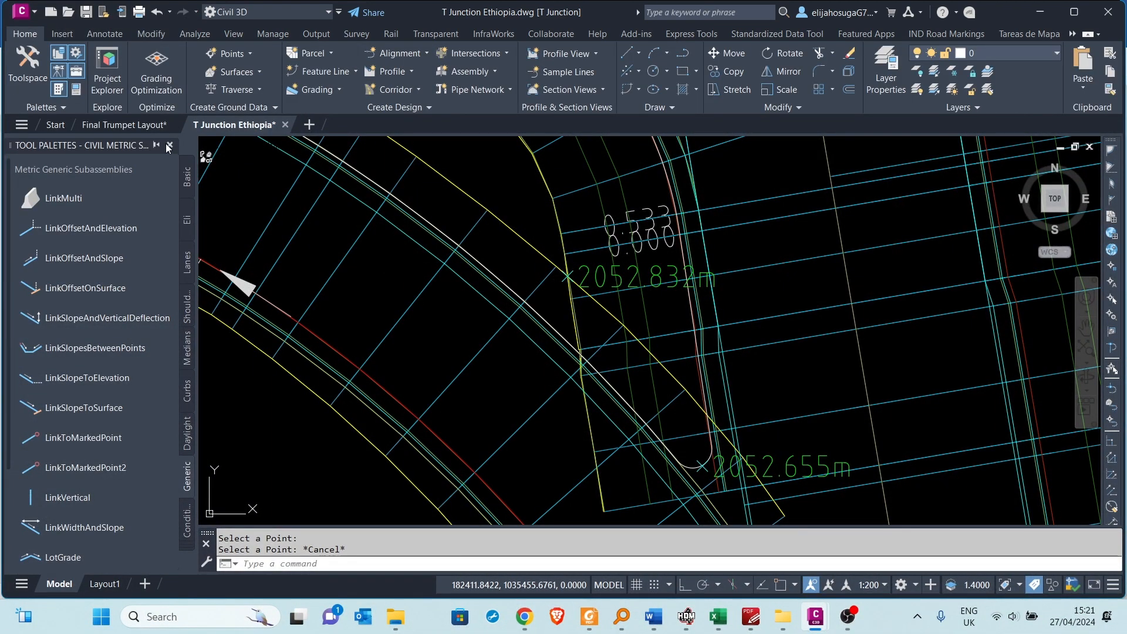
pyautogui.click(169, 146)
pyautogui.click(324, 72)
pyautogui.click(346, 95)
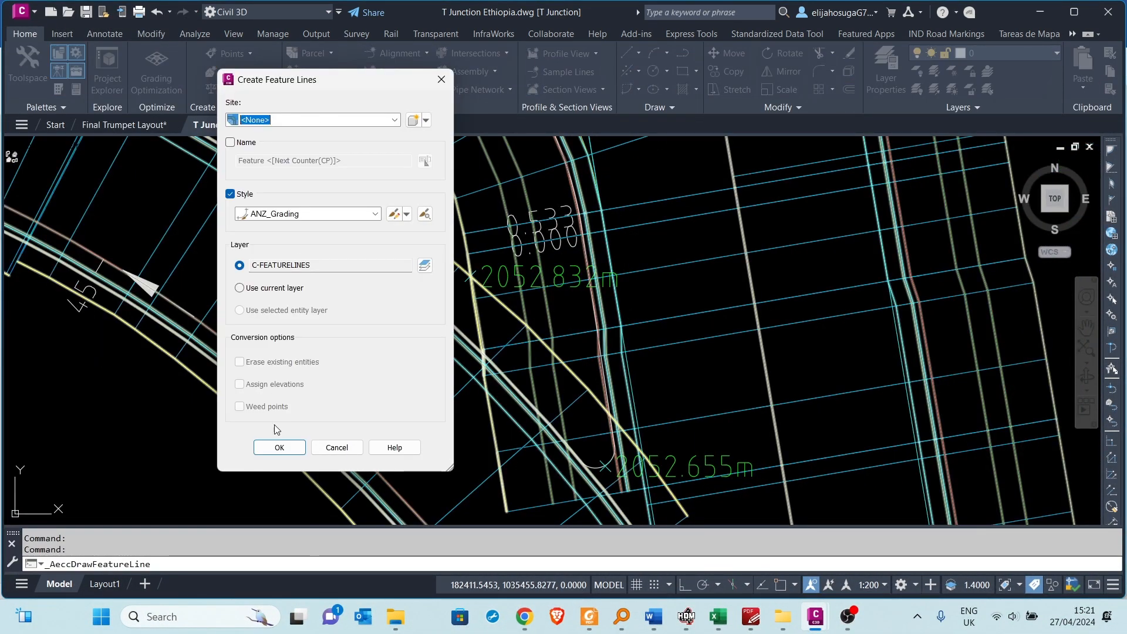
pyautogui.click(280, 447)
pyautogui.scroll(5, 525, 290)
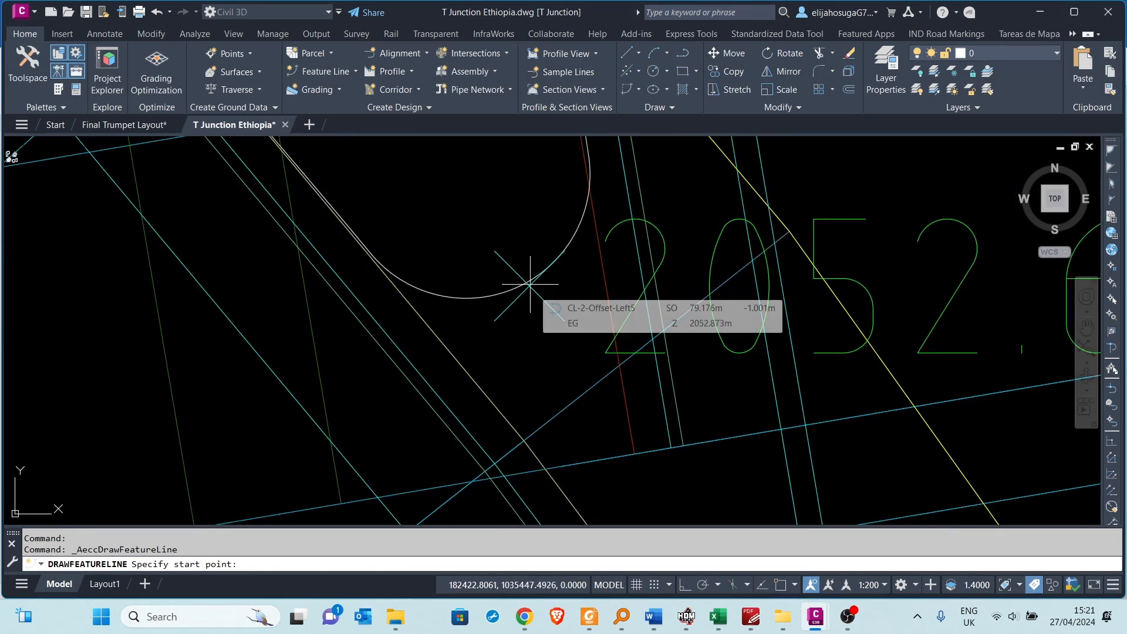
pyautogui.scroll(-5, 530, 284)
pyautogui.click(584, 424)
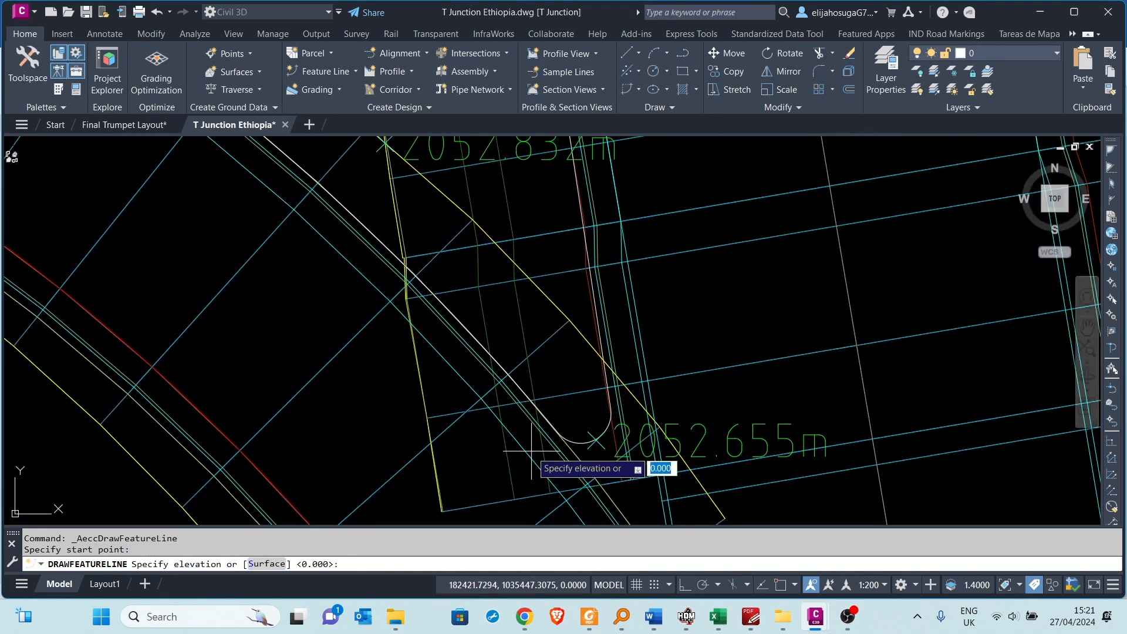
pyautogui.write('2052.655')
pyautogui.press('Return')
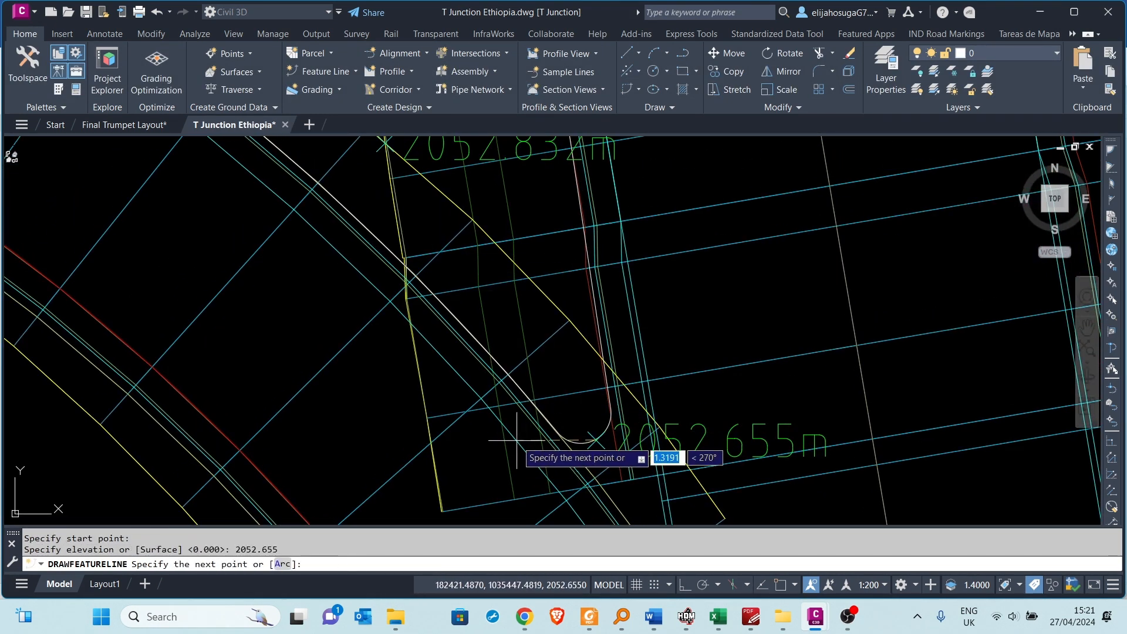
pyautogui.click(279, 571)
pyautogui.moveTo(351, 271); pyautogui.dragTo(444, 428, button='middle')
pyautogui.scroll(4, 477, 303)
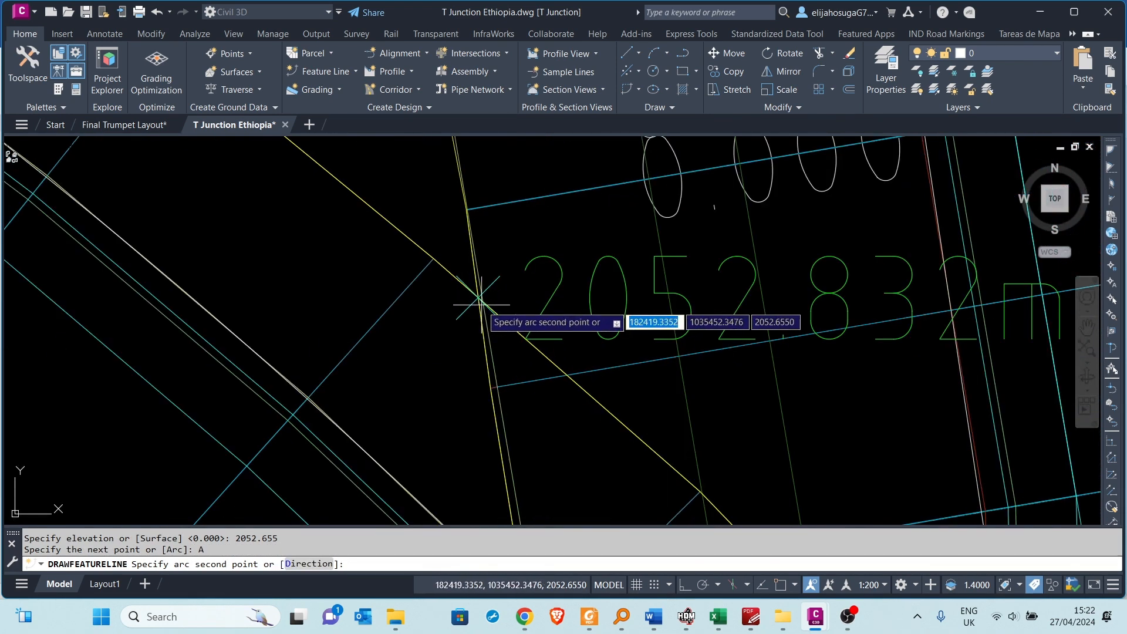
pyautogui.scroll(-8, 477, 305)
pyautogui.scroll(2, 479, 300)
pyautogui.scroll(8, 480, 272)
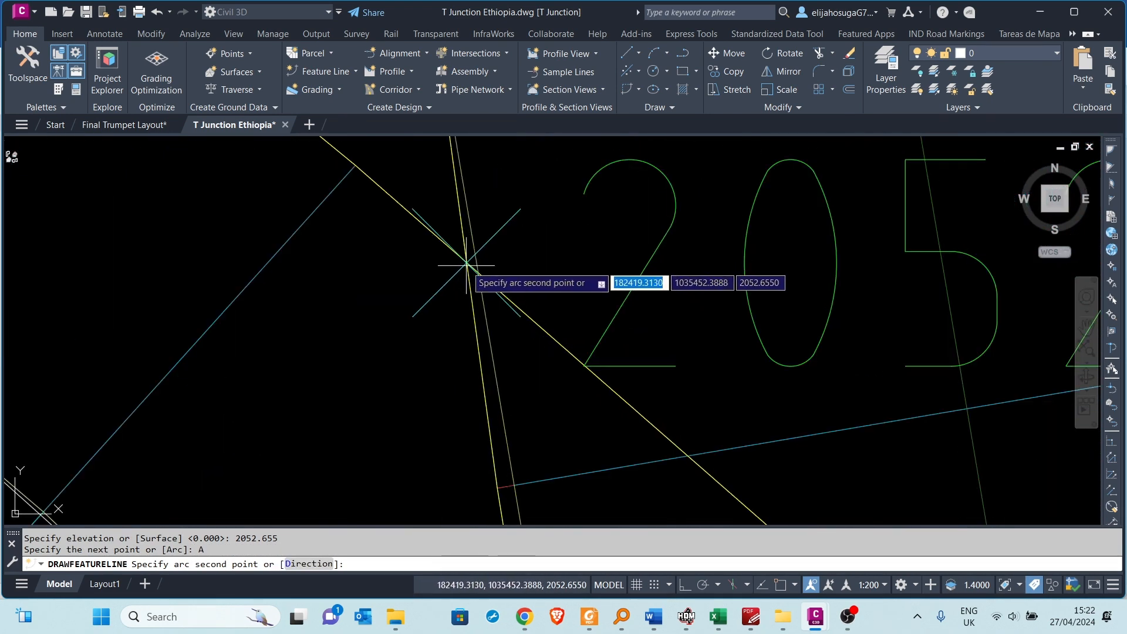
pyautogui.click(479, 271)
pyautogui.scroll(-4, 473, 275)
pyautogui.scroll(-5, 471, 277)
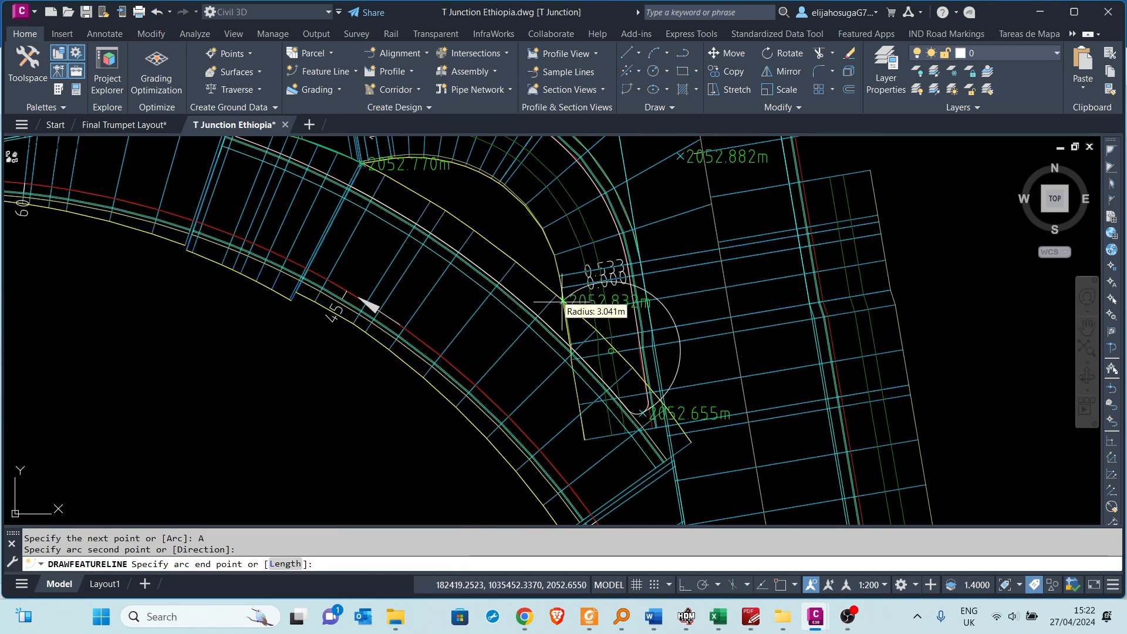
pyautogui.scroll(2, 563, 296)
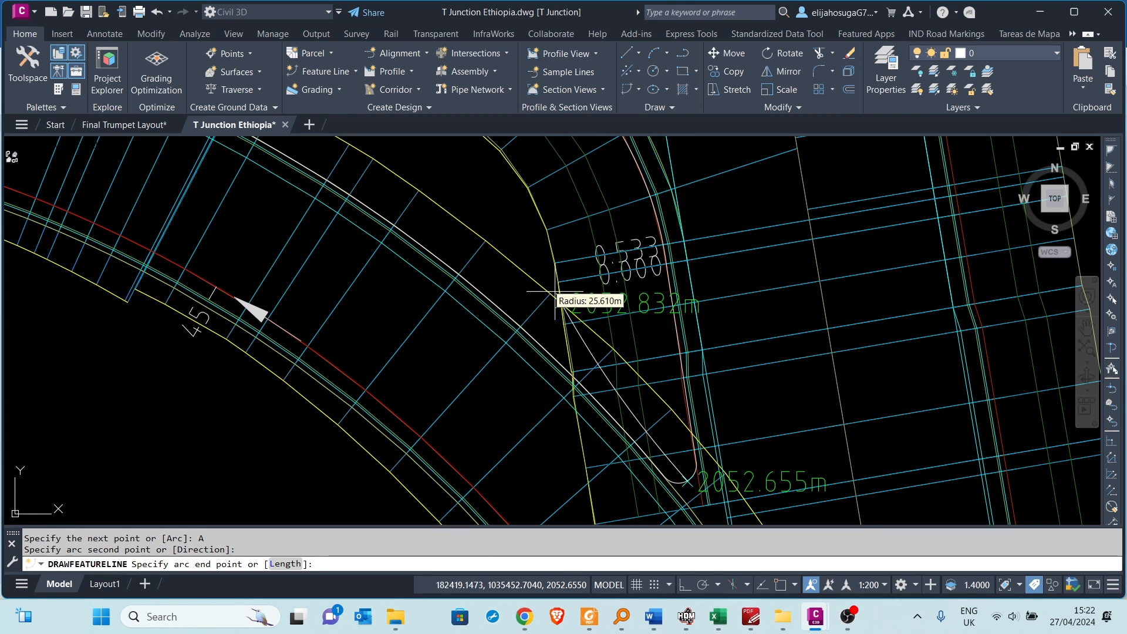
pyautogui.press('Escape')
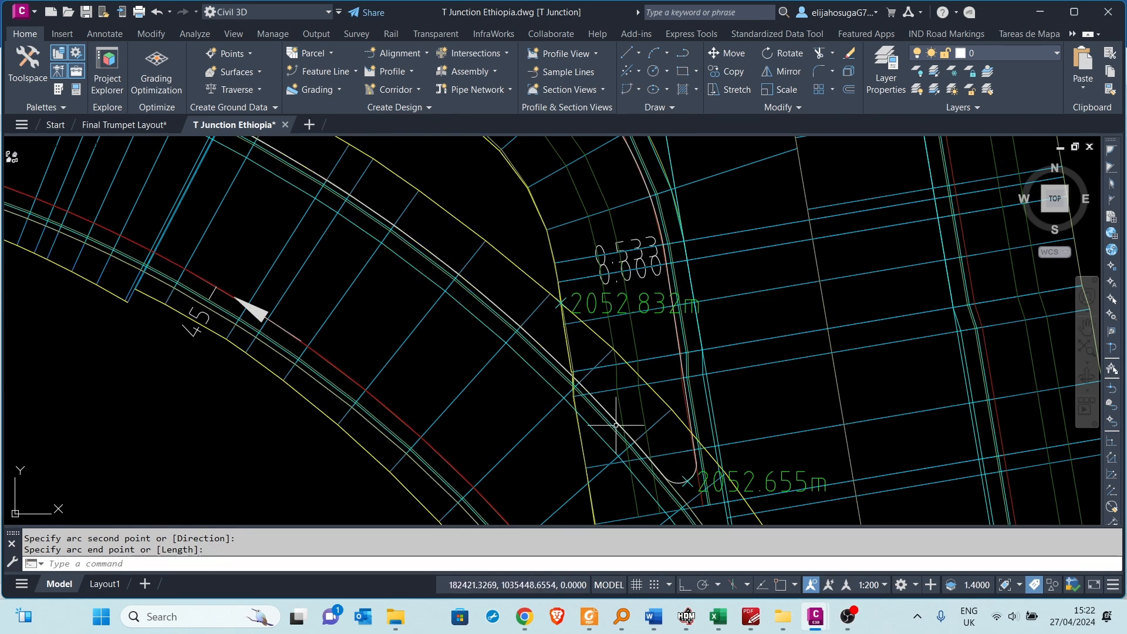
pyautogui.click(326, 71)
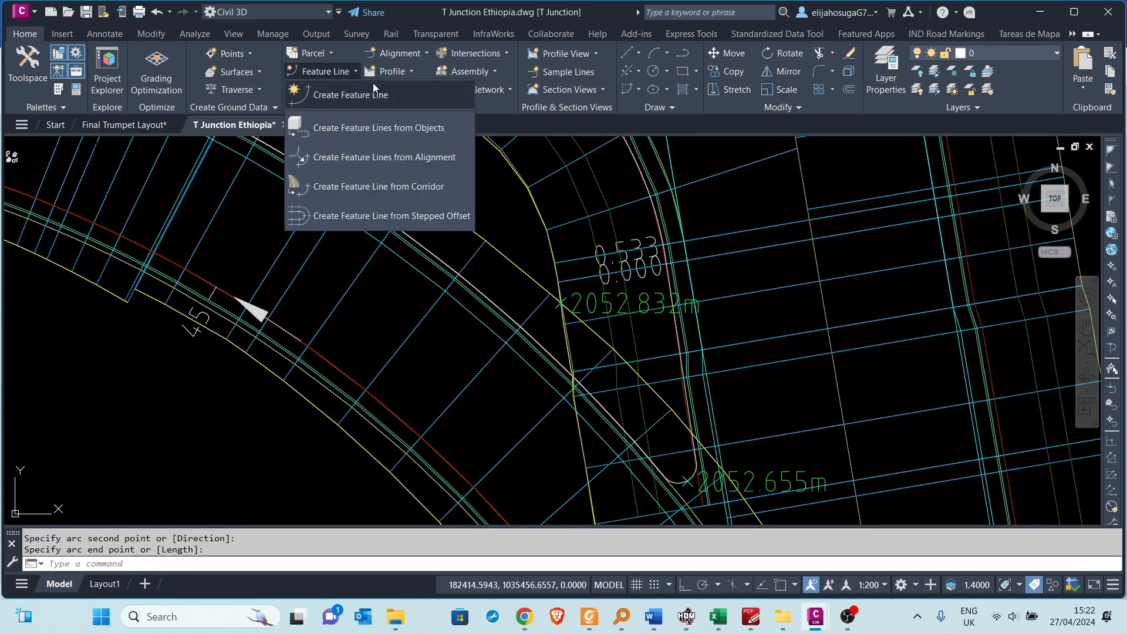
pyautogui.click(184, 435)
# - Draw a polyline arc from the spot elevation at the island's tip to the one at the crossing of the corridor edges
pyautogui.write('pl')
pyautogui.press('Return')
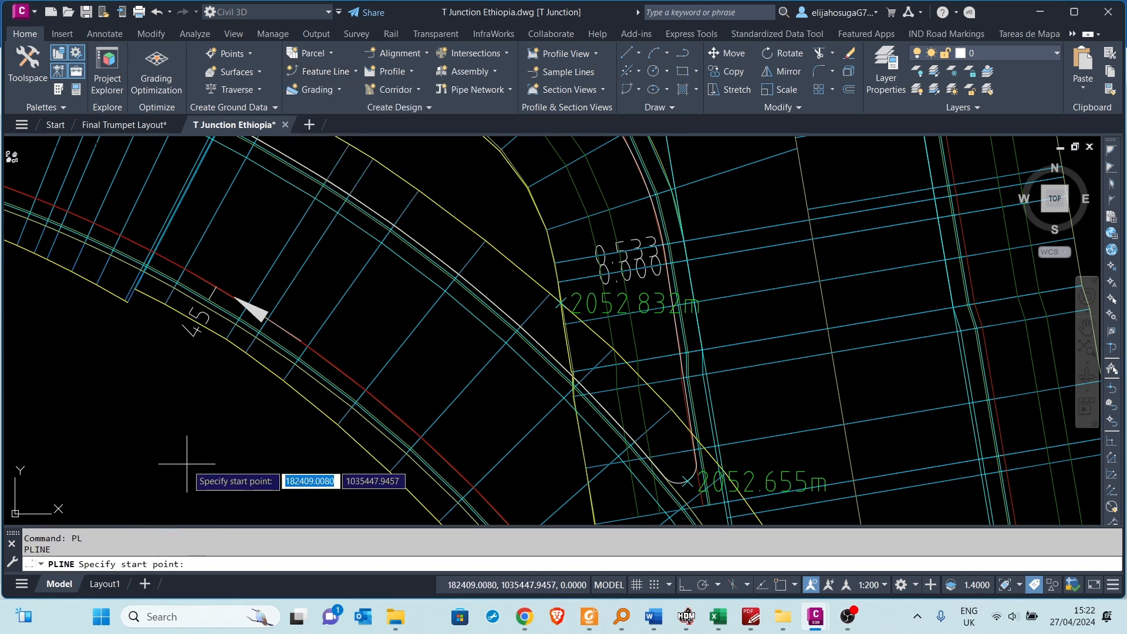
pyautogui.scroll(3, 687, 466)
pyautogui.click(690, 466)
pyautogui.scroll(-3, 691, 465)
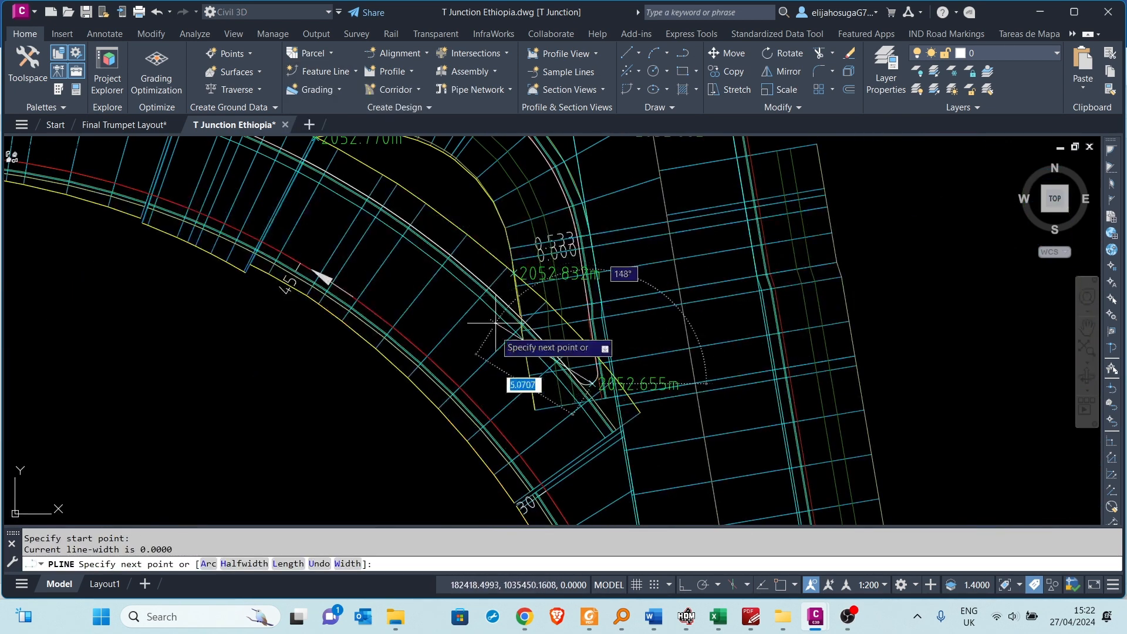
pyautogui.write('a')
pyautogui.press('Return')
pyautogui.scroll(3, 516, 305)
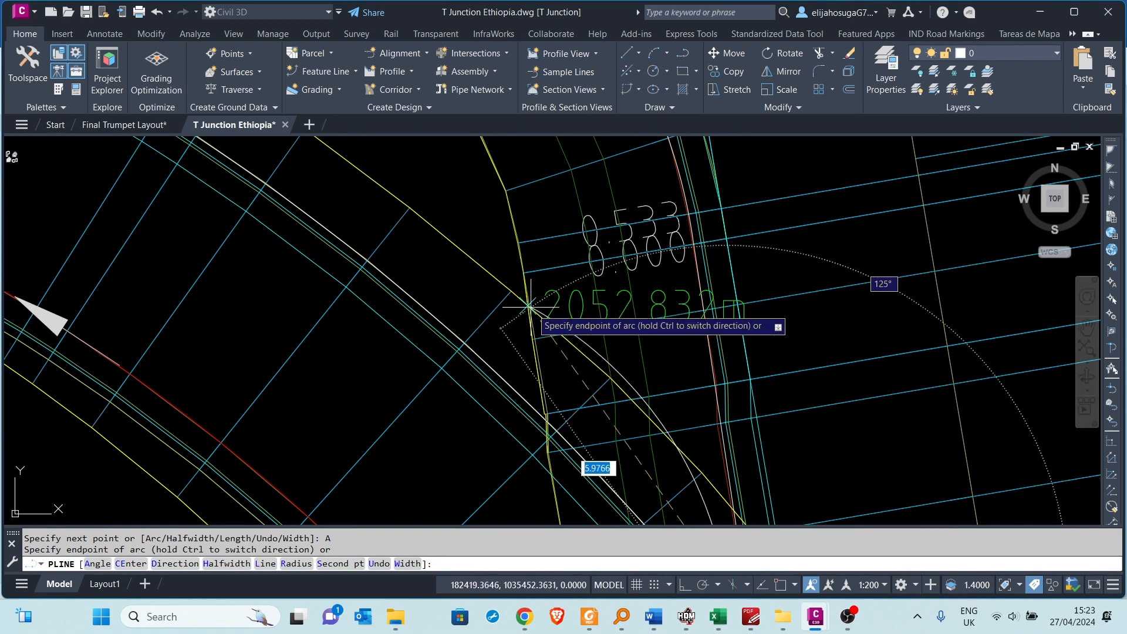
pyautogui.scroll(3, 528, 305)
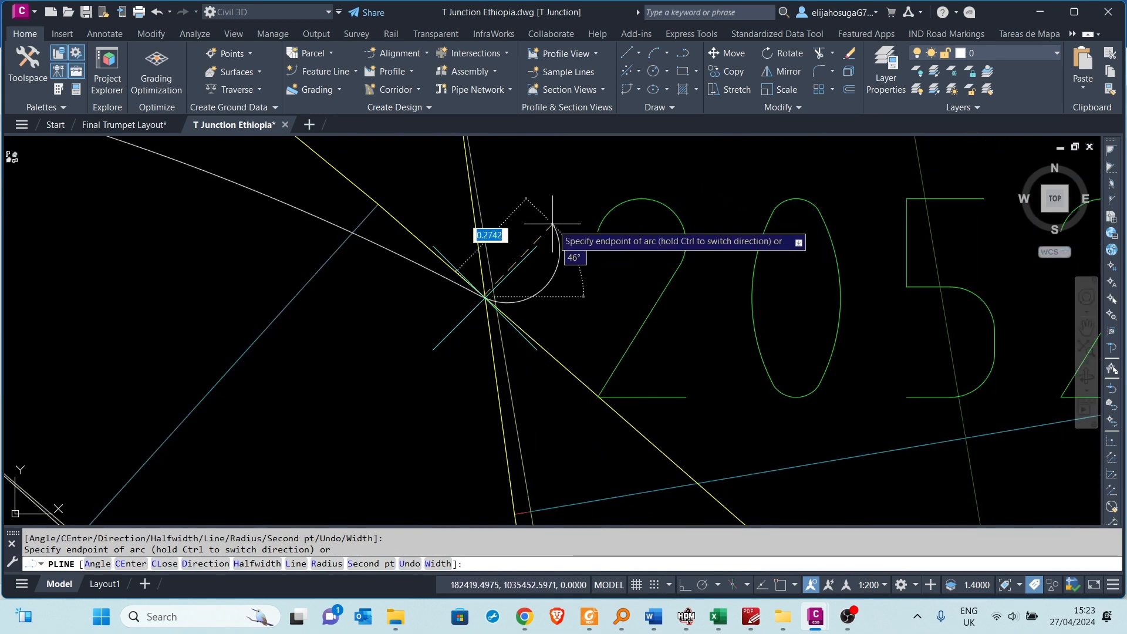
pyautogui.press('Escape')
# - Stretch the polyline arc's midpoint in so that it curves gently inside the island tip between the two spot elevations
pyautogui.scroll(-5, 522, 235)
pyautogui.click(409, 419)
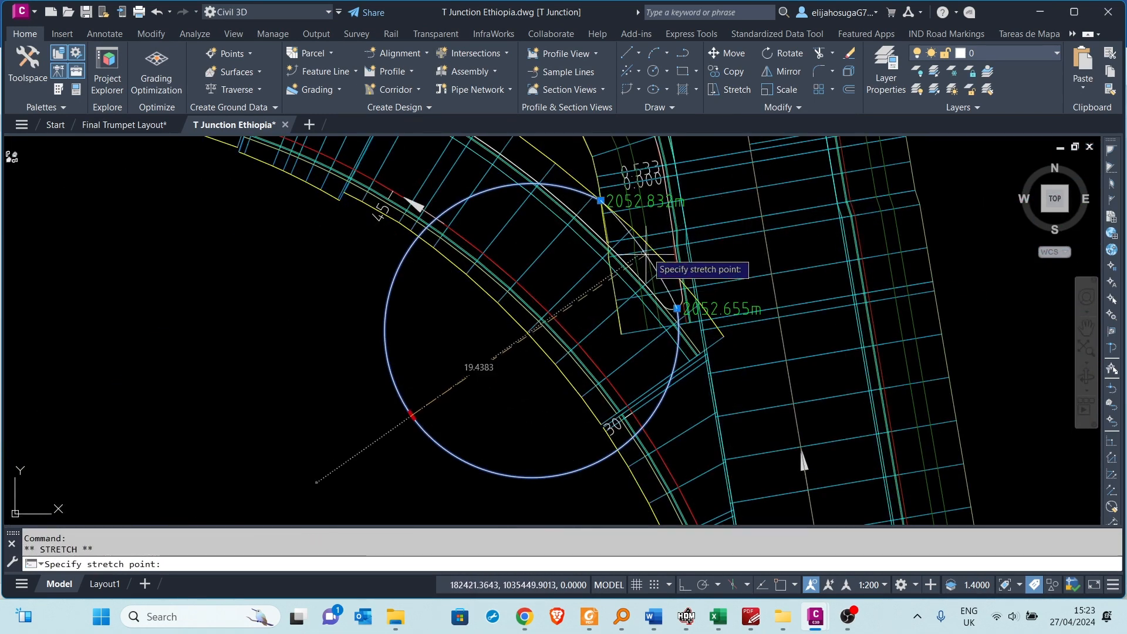
pyautogui.scroll(4, 648, 271)
pyautogui.scroll(-4, 645, 267)
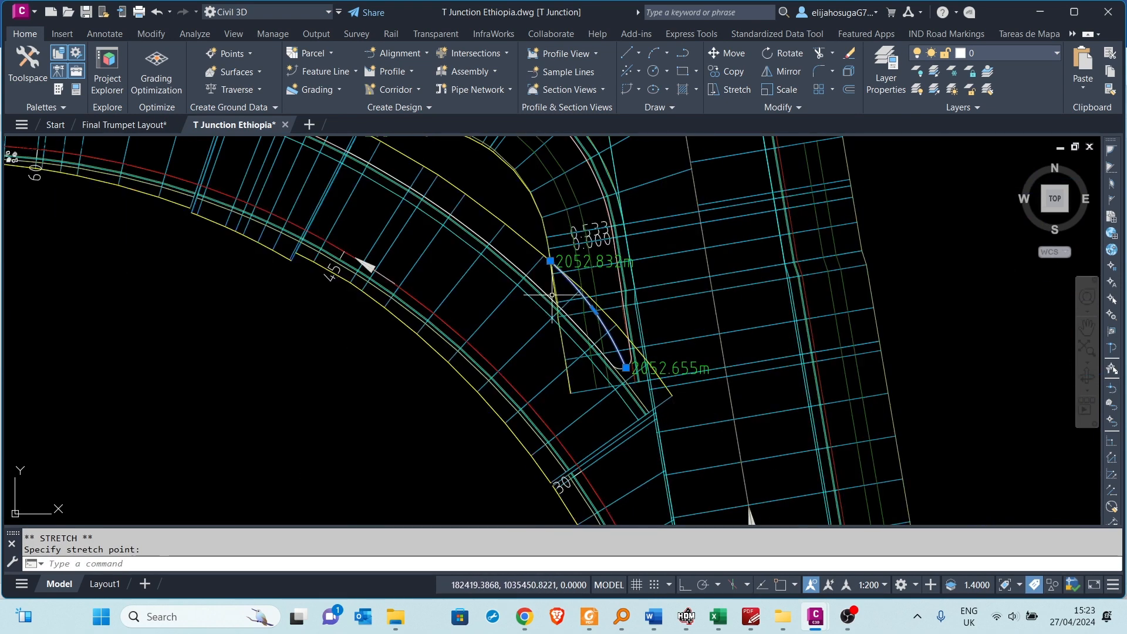
pyautogui.press('Escape')
# - Convert the arc polyline into a feature line with no site, style ANZ_Grading and layer C-FEATURELINES, erasing the original entity
pyautogui.click(355, 71)
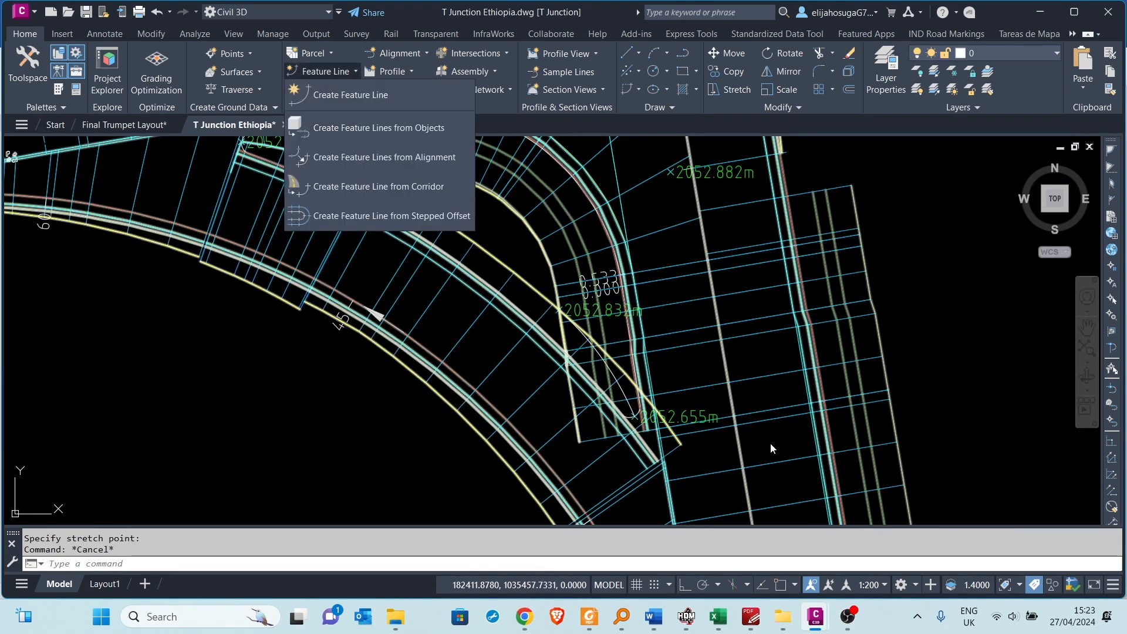
pyautogui.click(376, 121)
pyautogui.scroll(3, 675, 457)
pyautogui.click(615, 433)
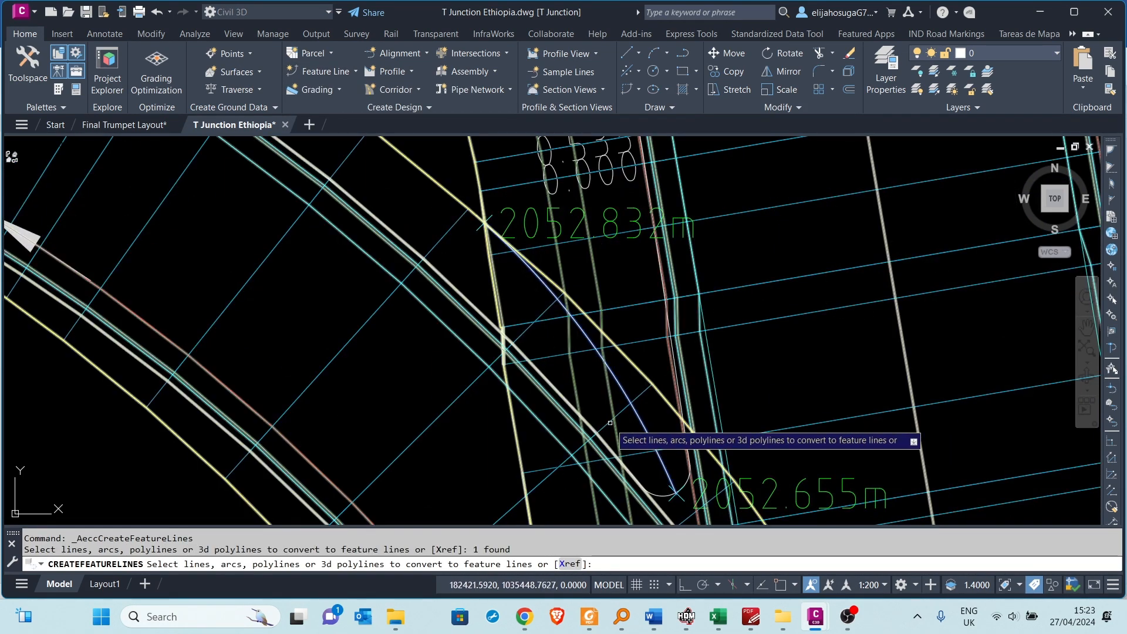
pyautogui.press('Return')
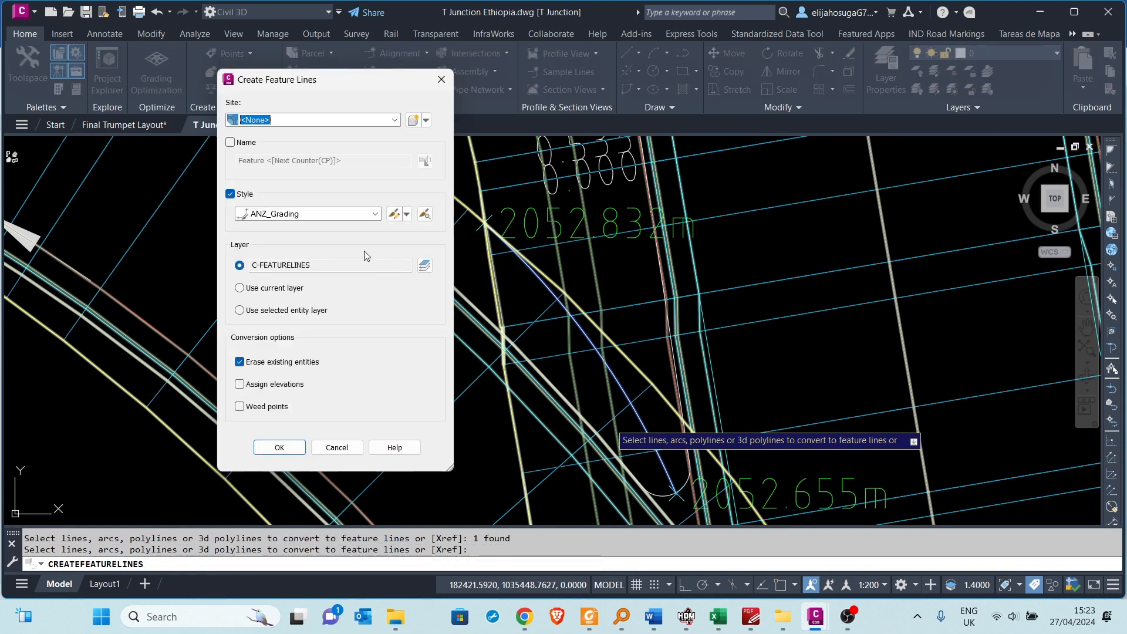
pyautogui.click(278, 447)
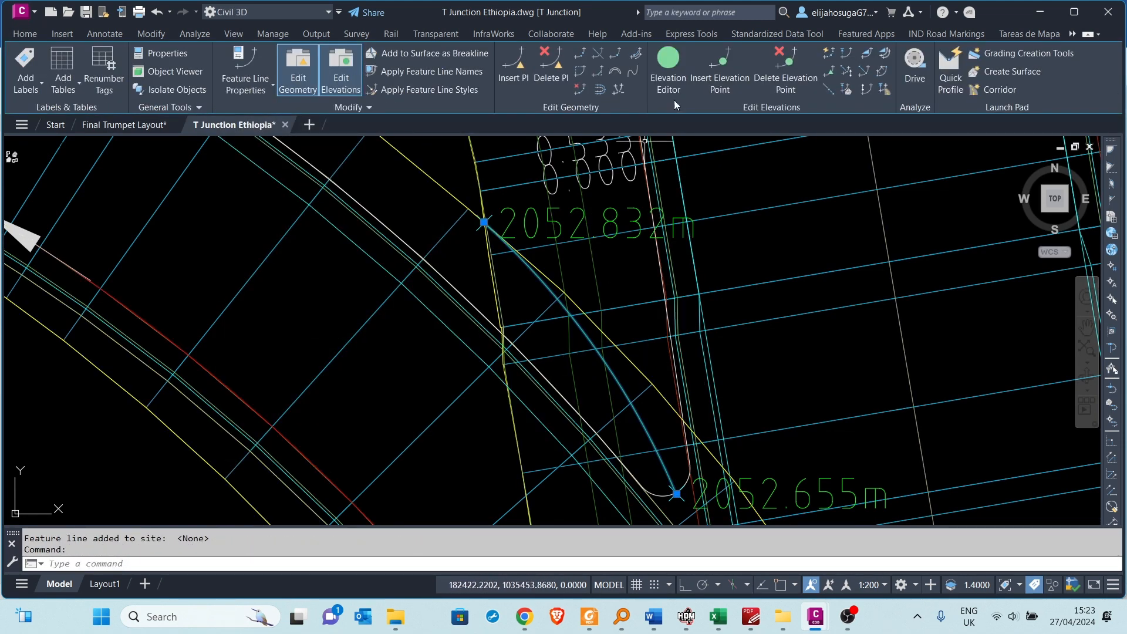
# - Set the feature line's elevations to 2052.655 m at the island tip and 2052.832 m at the crossing point
pyautogui.click(668, 64)
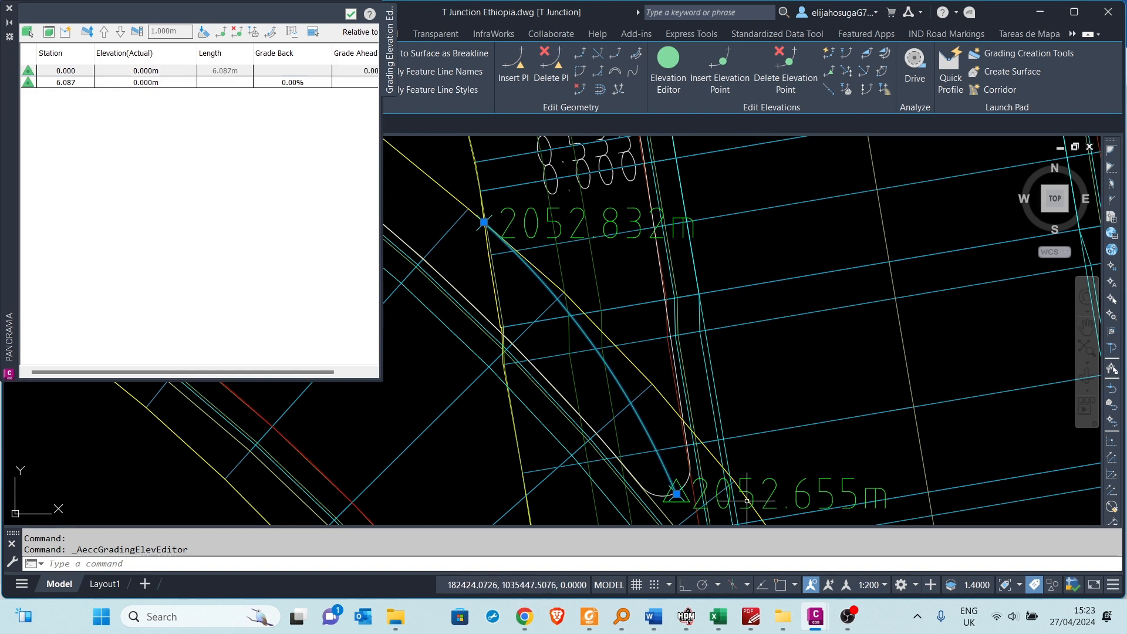
pyautogui.write('2052.655')
pyautogui.click(153, 83)
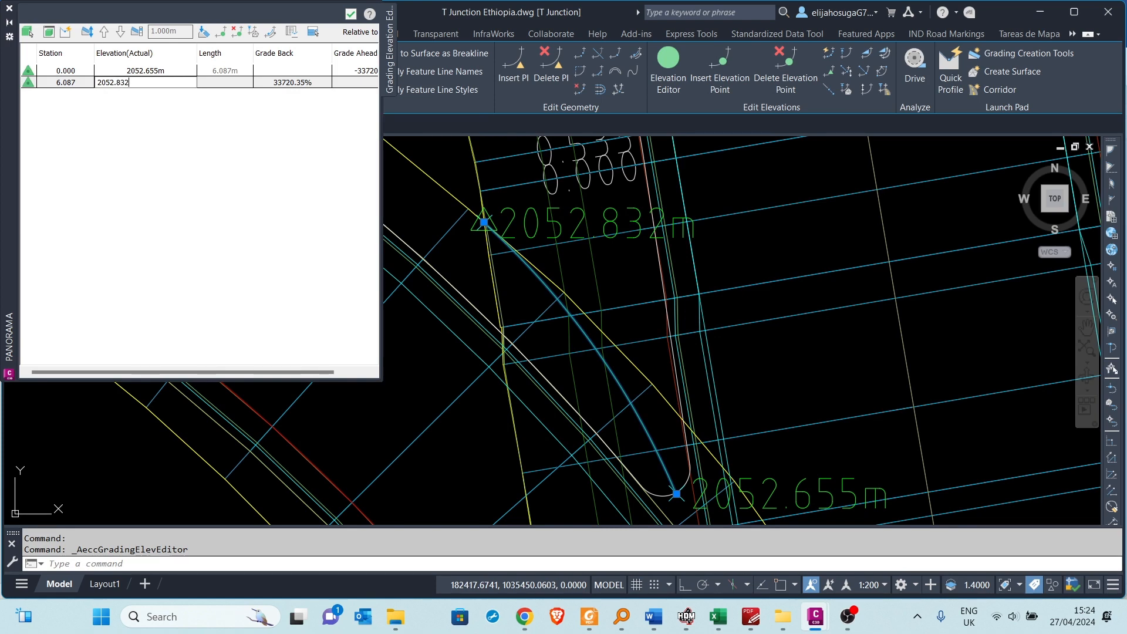
pyautogui.scroll(-3, 543, 331)
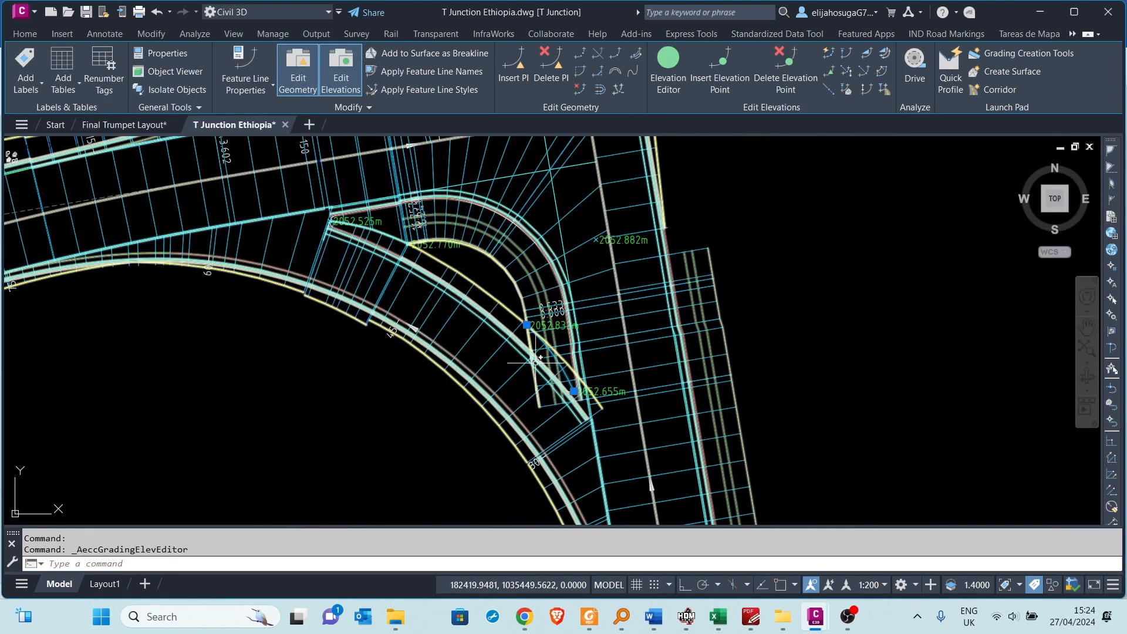
pyautogui.scroll(3, 516, 268)
pyautogui.scroll(-4, 516, 268)
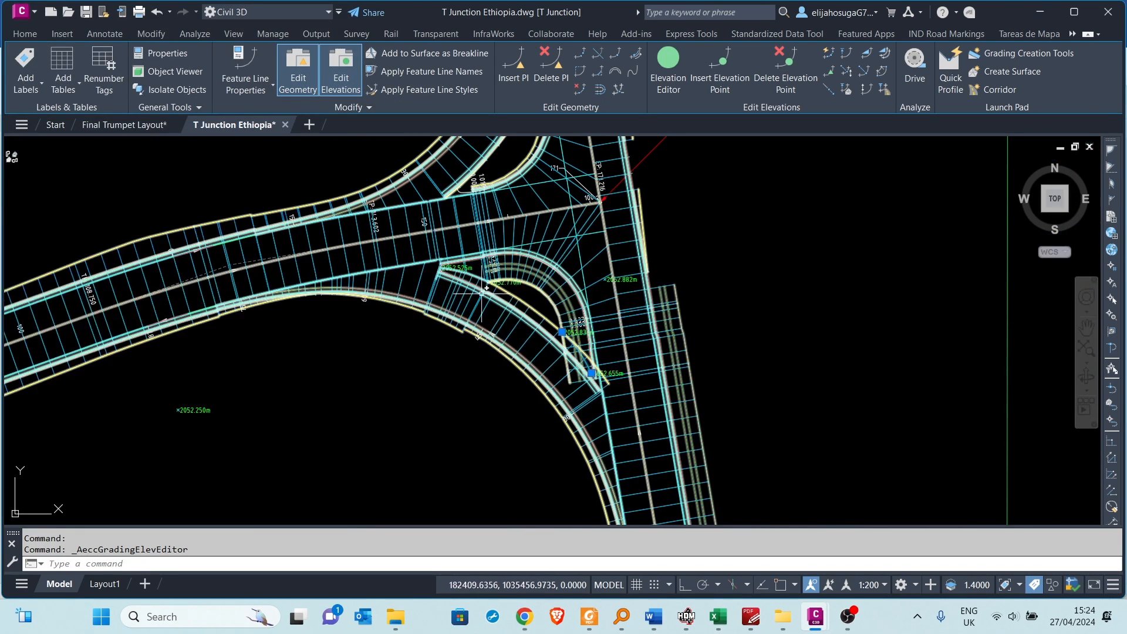
pyautogui.scroll(4, 544, 332)
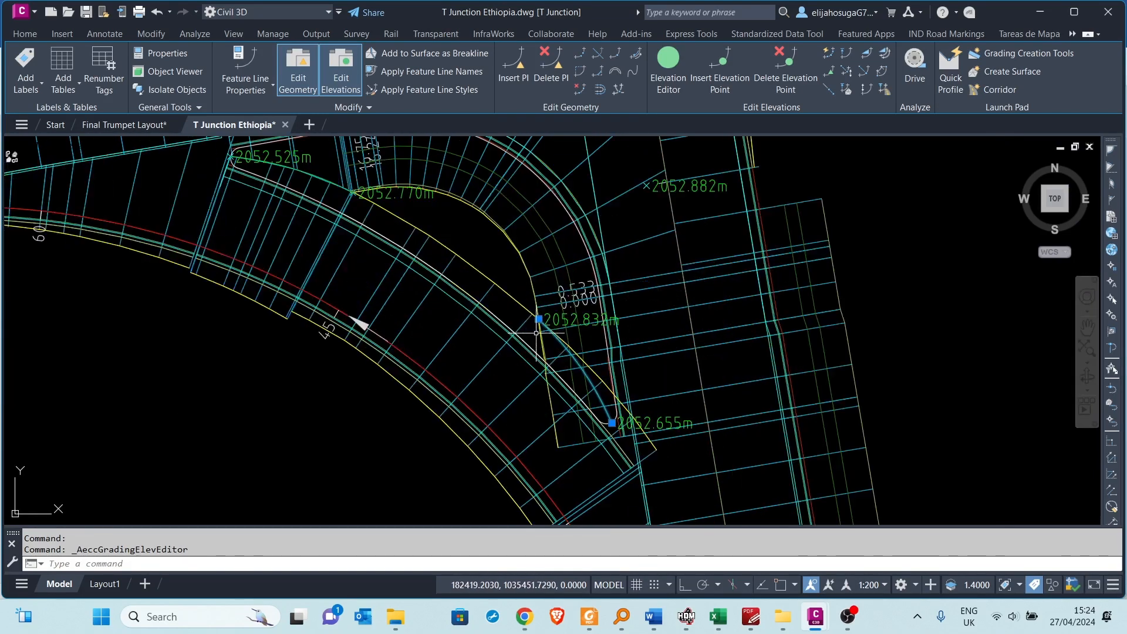
pyautogui.press('Escape')
# - Split the curved road's corridor region at the section passing through the crossing of the corridor edges
pyautogui.moveTo(551, 344); pyautogui.dragTo(560, 334, button='middle')
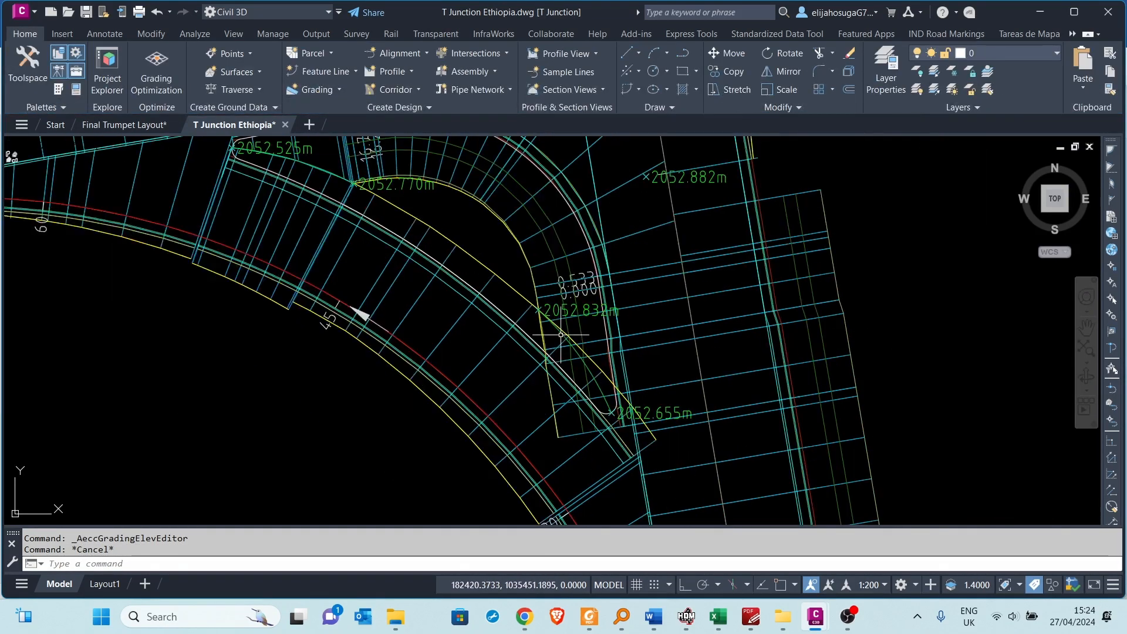
pyautogui.click(482, 363)
pyautogui.click(458, 53)
pyautogui.scroll(5, 540, 347)
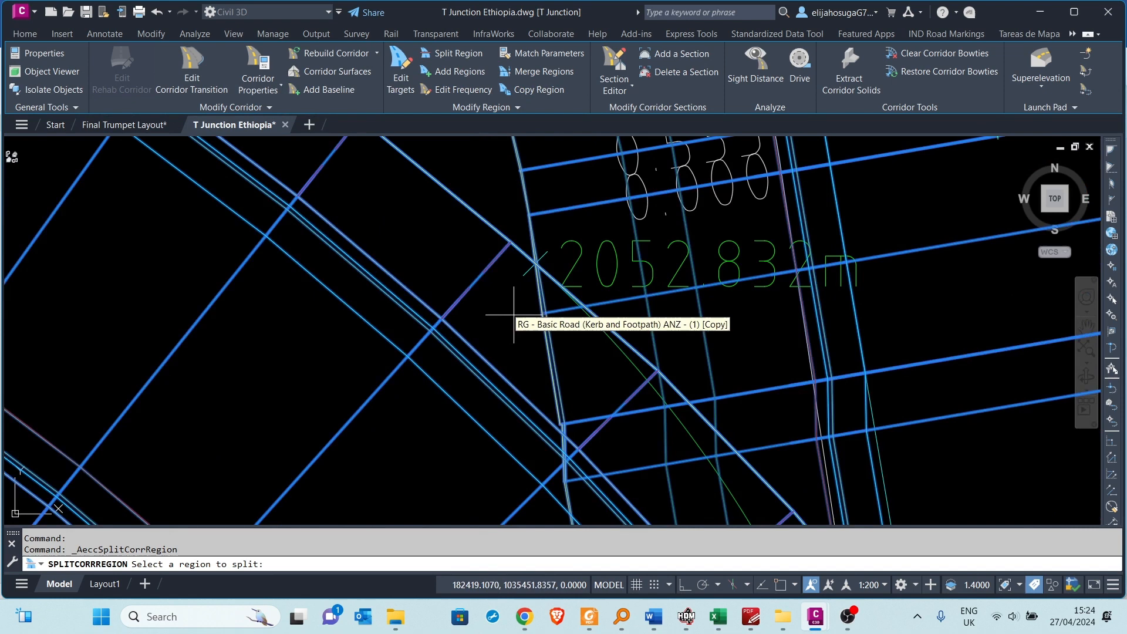
pyautogui.click(374, 439)
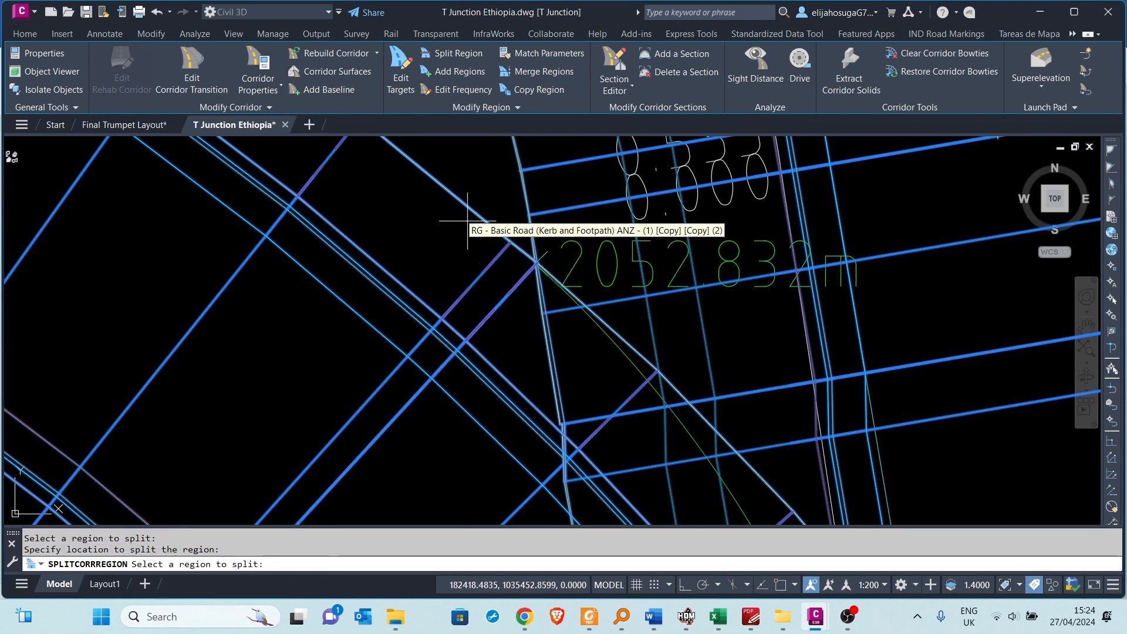
pyautogui.press('Escape')
# - Pull the start of the curved road's split corridor region back to about station 32.43 m, in line with the island tip
pyautogui.scroll(-6, 469, 358)
pyautogui.scroll(3, 493, 368)
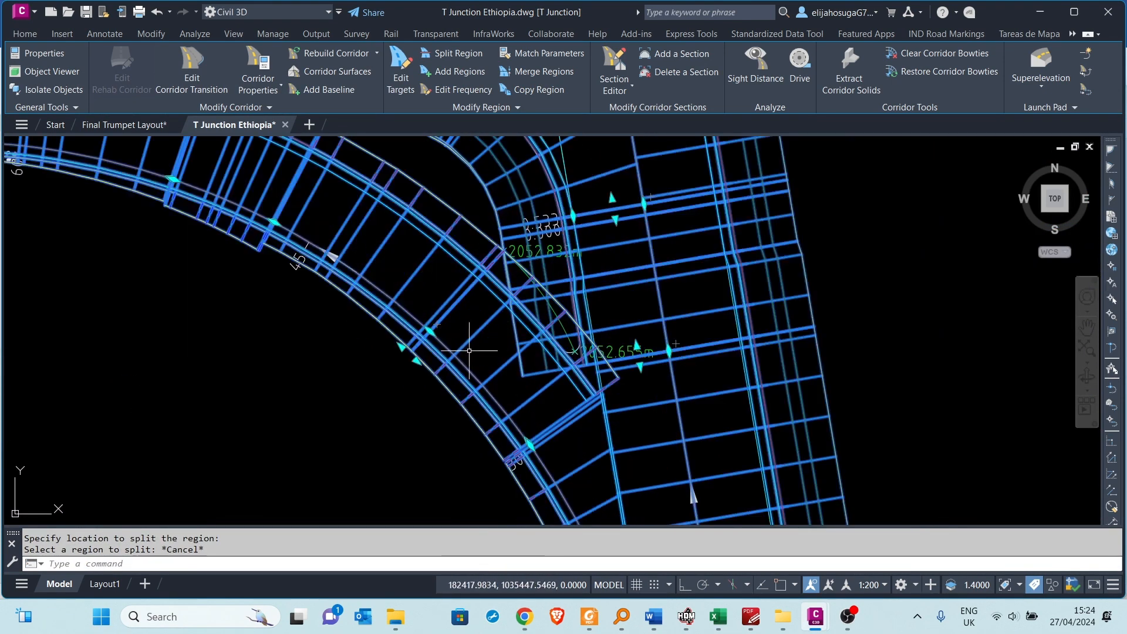
pyautogui.scroll(3, 499, 368)
pyautogui.scroll(-3, 502, 368)
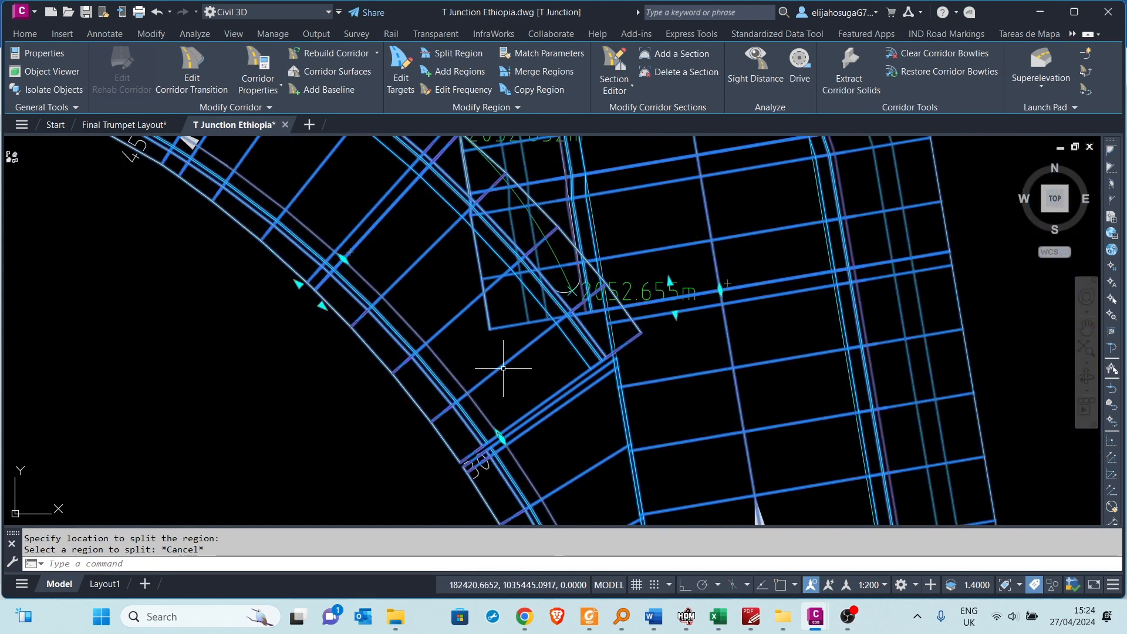
pyautogui.scroll(6, 493, 393)
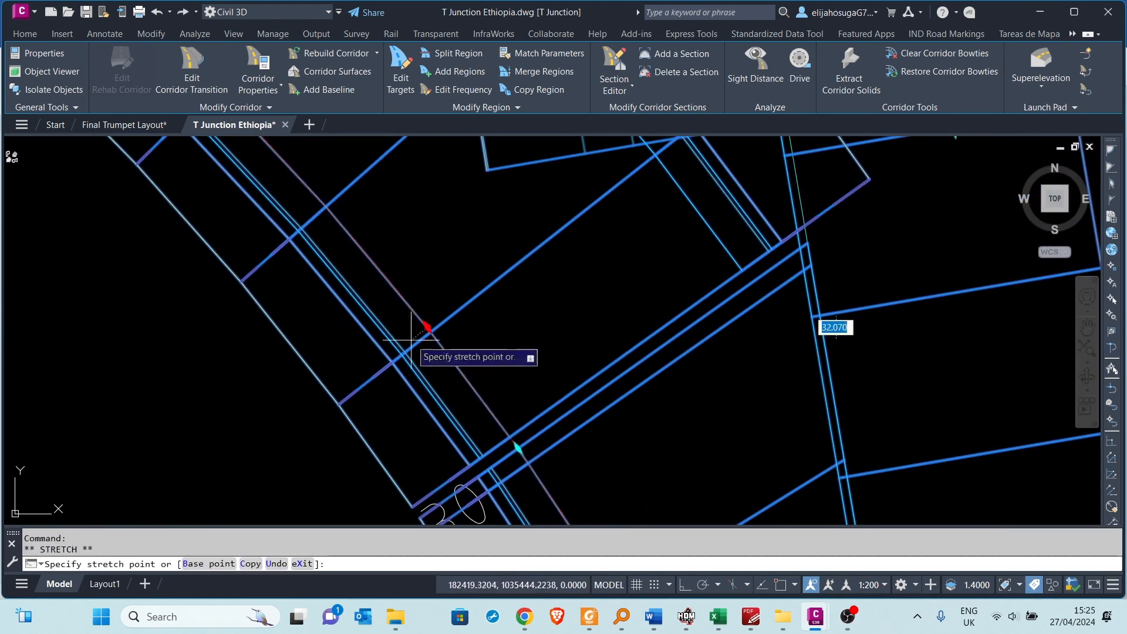
pyautogui.scroll(-2, 455, 426)
pyautogui.click(457, 395)
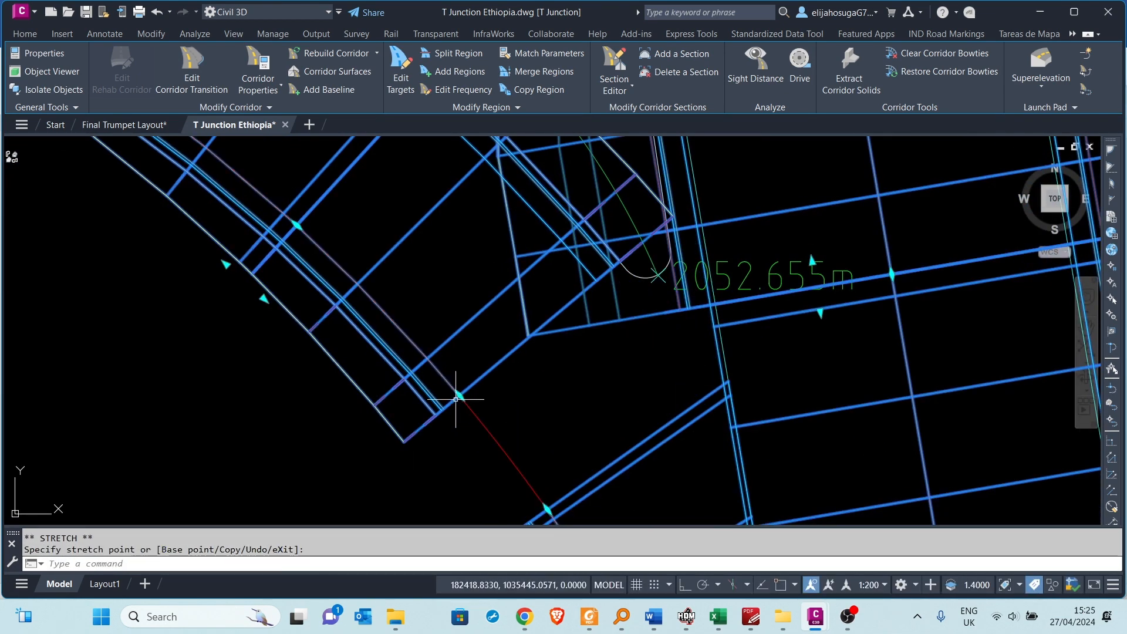
pyautogui.click(459, 394)
pyautogui.click(470, 409)
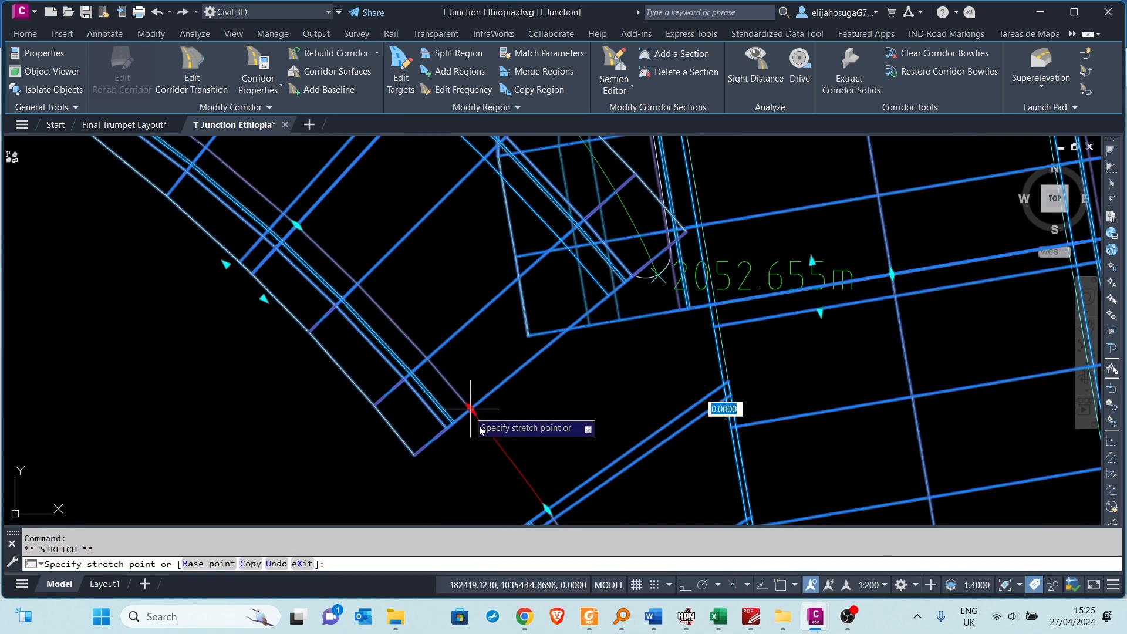
pyautogui.click(476, 422)
pyautogui.press('Escape')
pyautogui.scroll(-5, 508, 344)
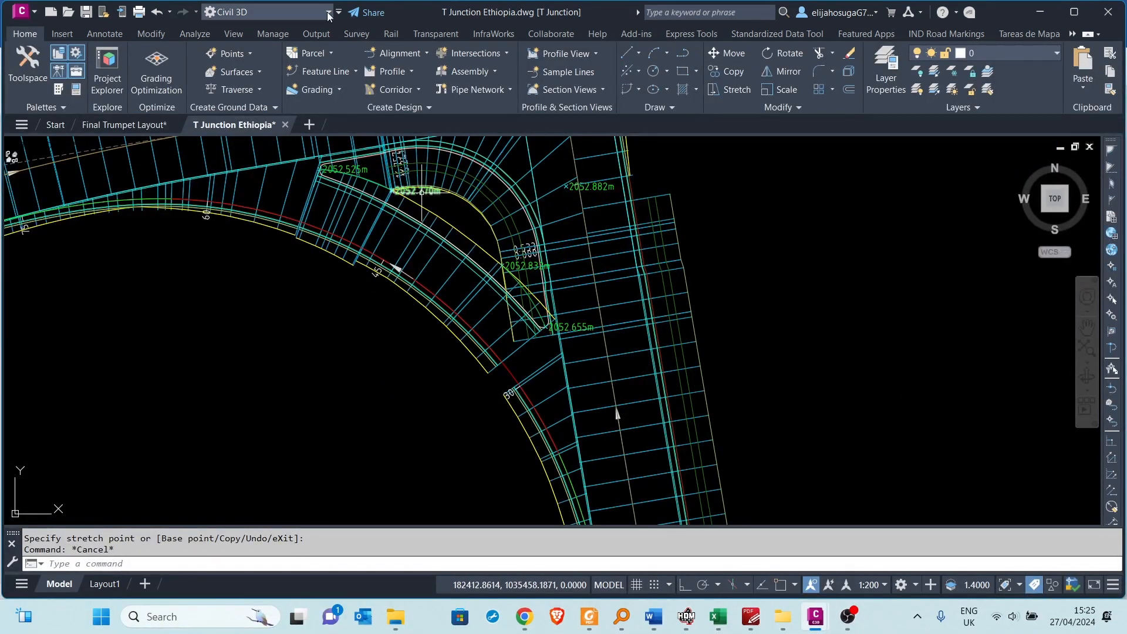
# - Change the assembly of the curved road's region beside the island tip to the drawing's assembly with an added offset-and-elevation link
pyautogui.click(471, 287)
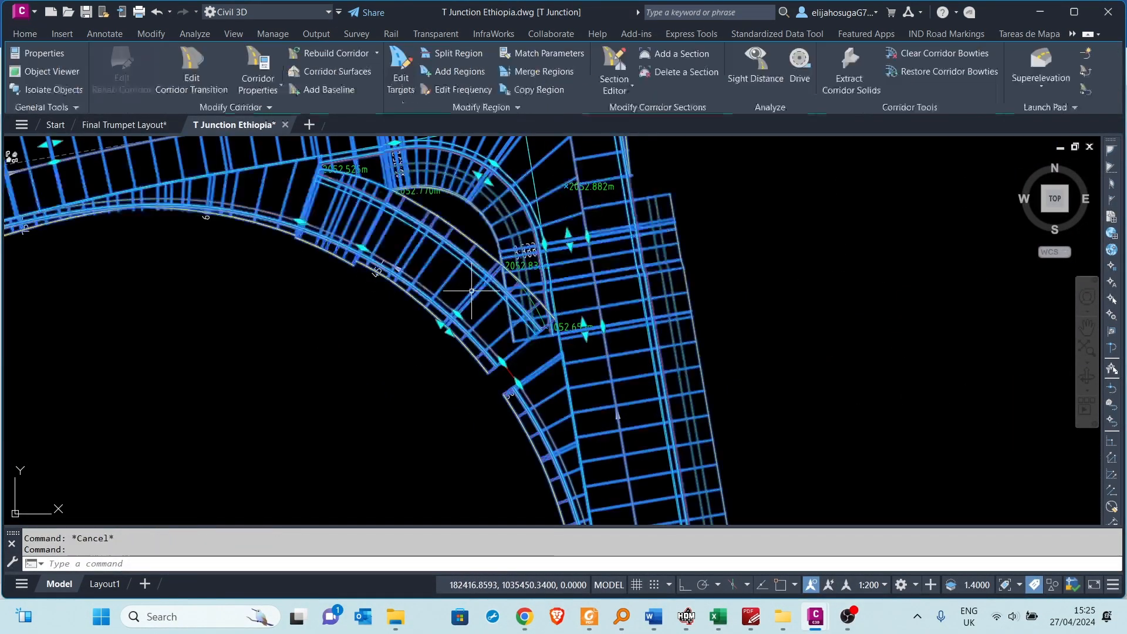
pyautogui.click(492, 104)
pyautogui.click(520, 143)
pyautogui.click(668, 327)
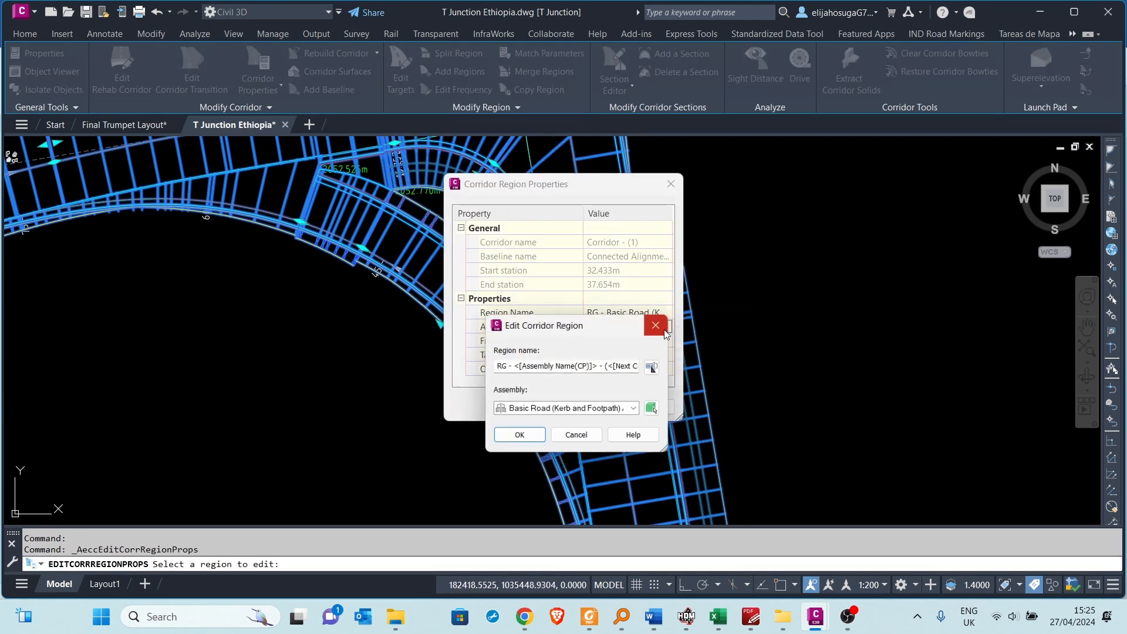
pyautogui.click(656, 413)
pyautogui.scroll(-6, 690, 302)
pyautogui.scroll(4, 810, 311)
pyautogui.click(785, 289)
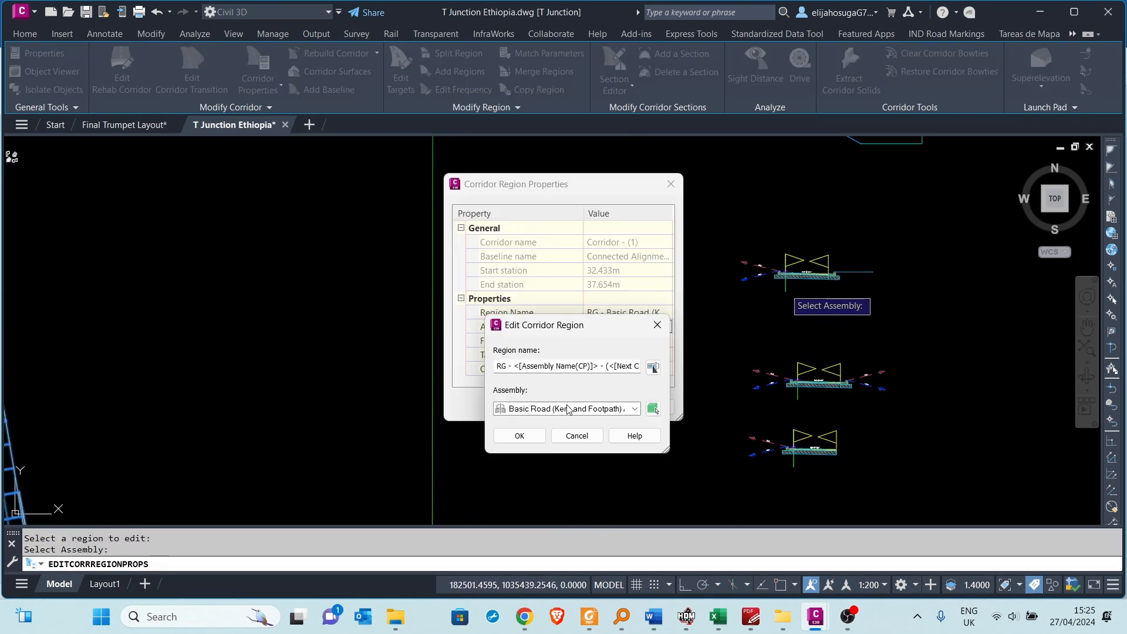
pyautogui.click(521, 435)
pyautogui.press('Return')
pyautogui.scroll(8, 508, 330)
pyautogui.press('Escape')
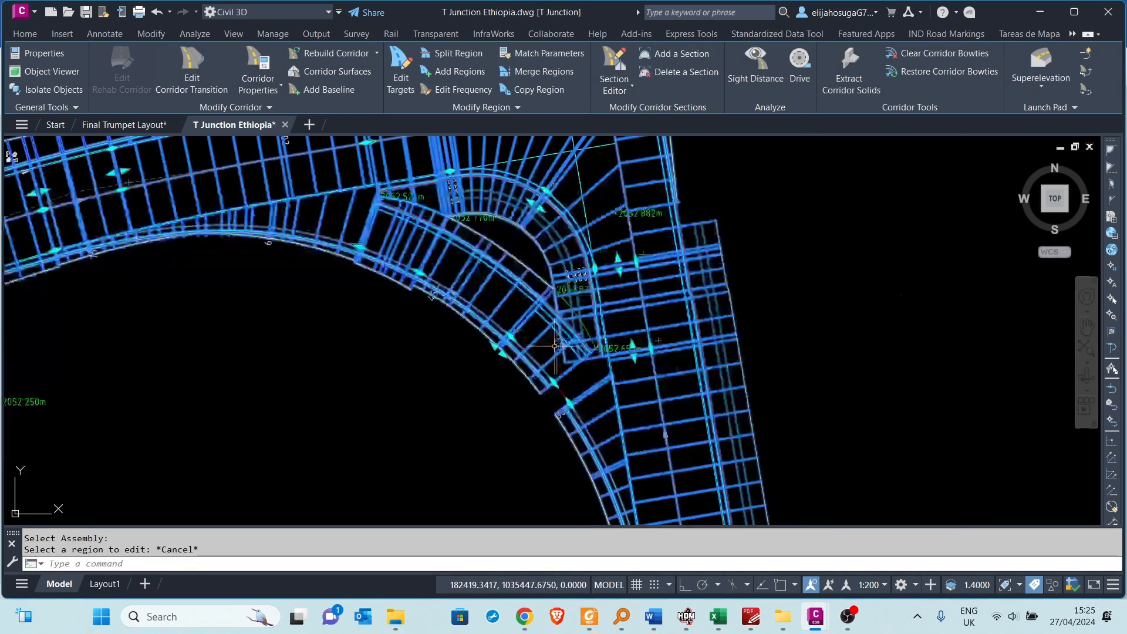
# - Target the LinkOffsetAndElevation Elevation Profile of the curved road's tip region to the feature line between the two spot elevations
pyautogui.scroll(-5, 508, 330)
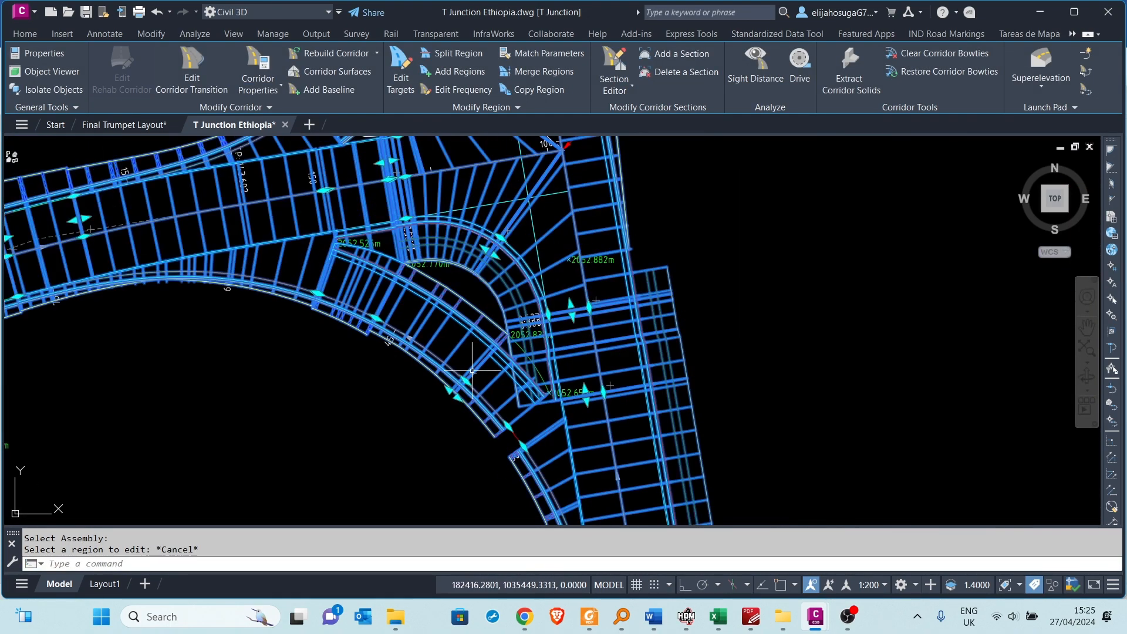
pyautogui.scroll(2, 494, 381)
pyautogui.press('Escape')
pyautogui.click(491, 374)
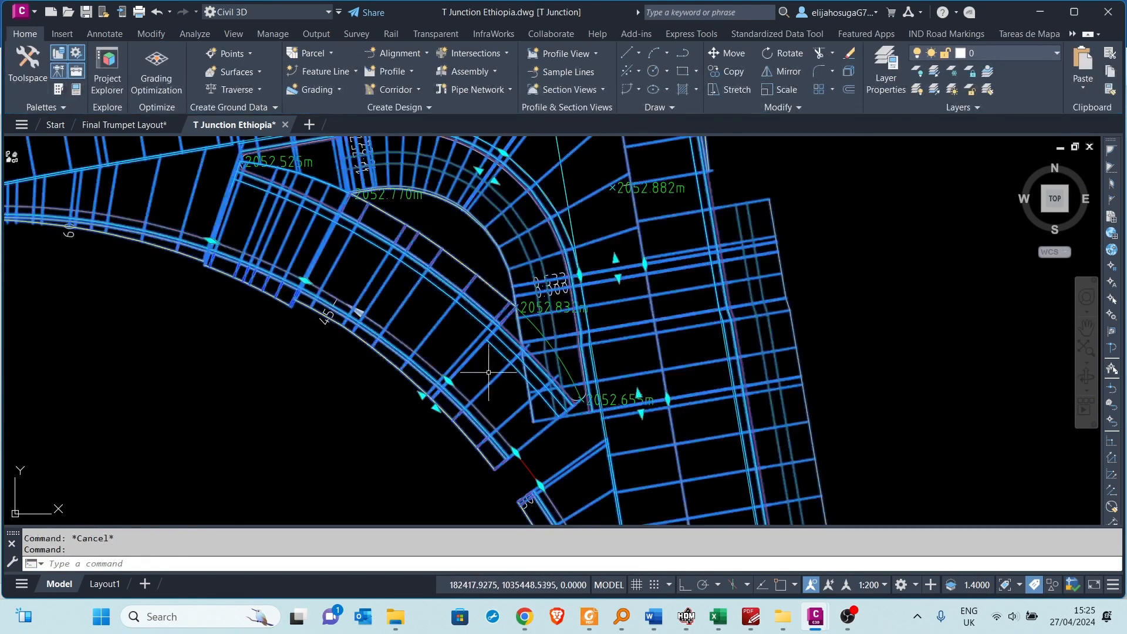
pyautogui.click(401, 71)
pyautogui.click(513, 387)
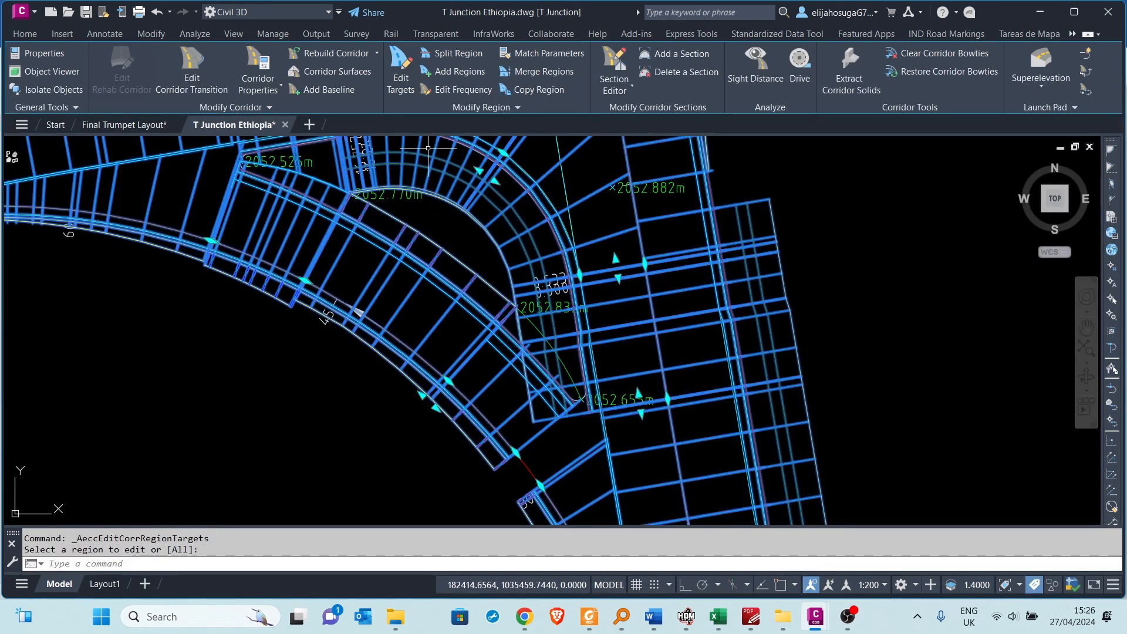
pyautogui.click(401, 72)
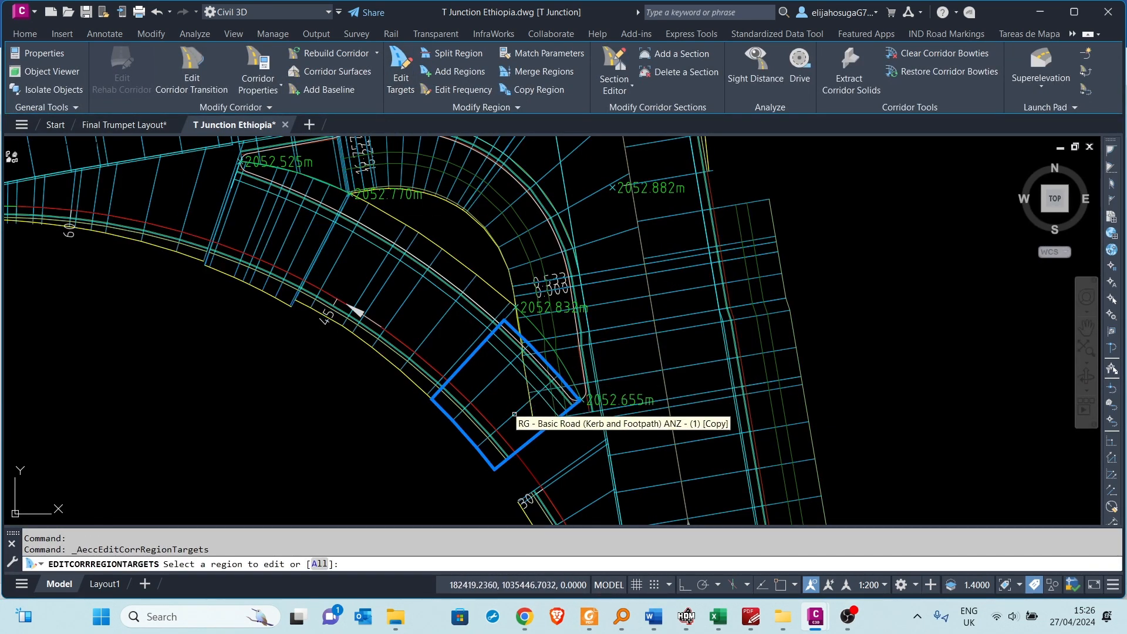
pyautogui.click(514, 414)
pyautogui.click(401, 72)
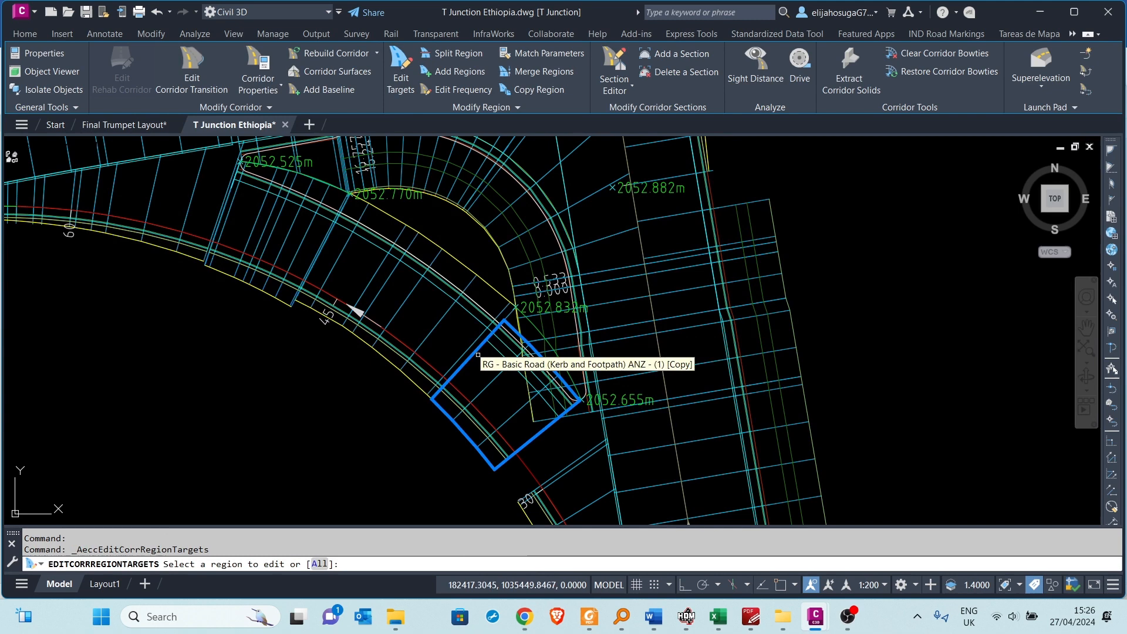
pyautogui.click(488, 389)
pyautogui.press('Return')
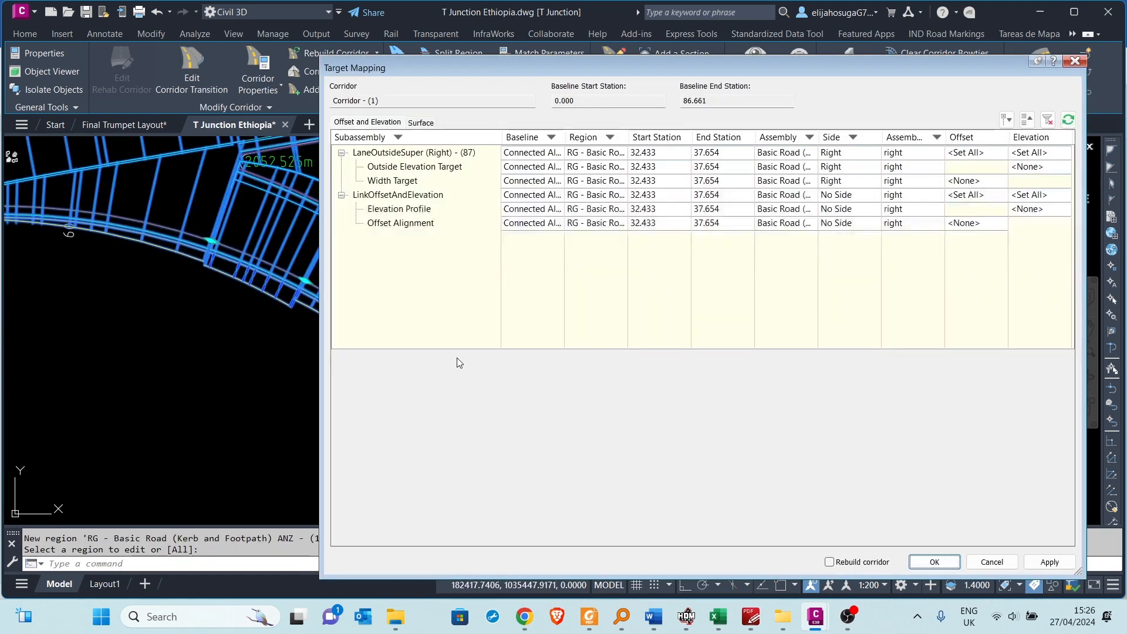
pyautogui.click(1025, 210)
pyautogui.click(1057, 415)
pyautogui.scroll(2, 533, 324)
pyautogui.click(541, 332)
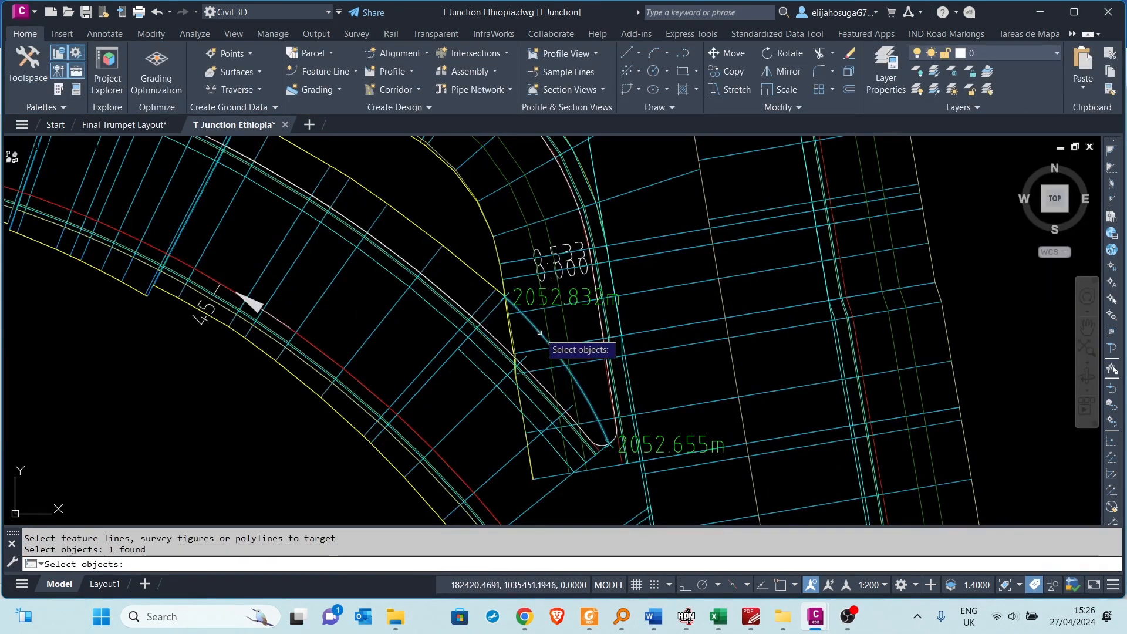
pyautogui.press('Return')
# - Target the same link's Offset Alignment to the island-tip feature line and apply the target mapping
pyautogui.click(504, 260)
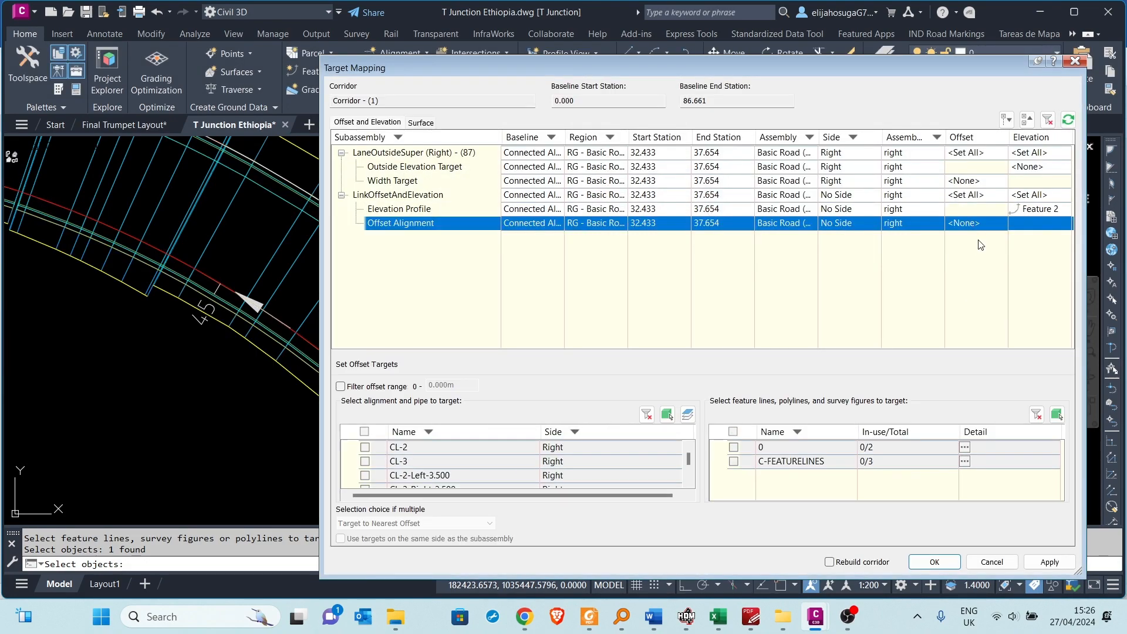
pyautogui.click(1056, 414)
pyautogui.click(549, 390)
pyautogui.press('Return')
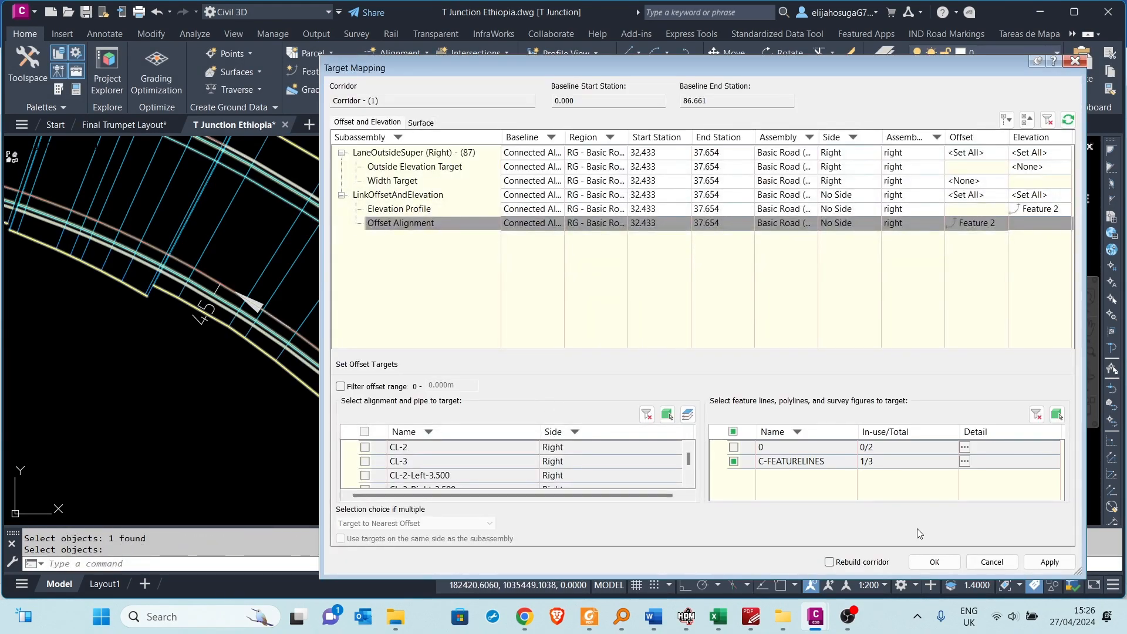
pyautogui.click(933, 562)
pyautogui.scroll(-4, 584, 361)
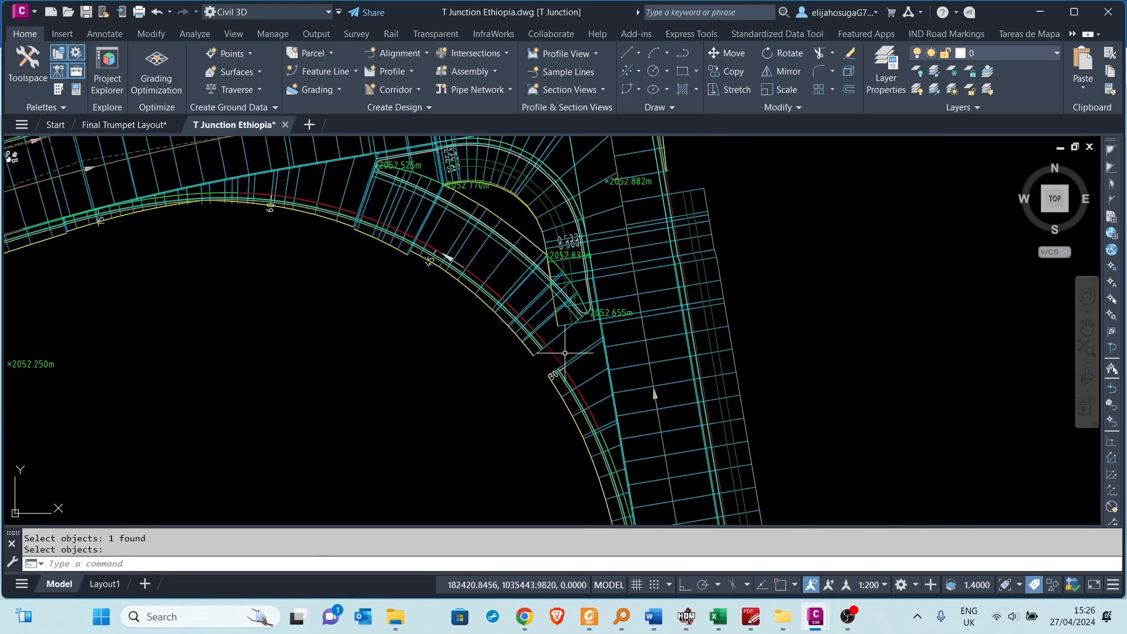
# - Split the primary road's corridor region at the corridor-edge crossing marked 2052.832 m
pyautogui.click(548, 222)
pyautogui.scroll(6, 555, 256)
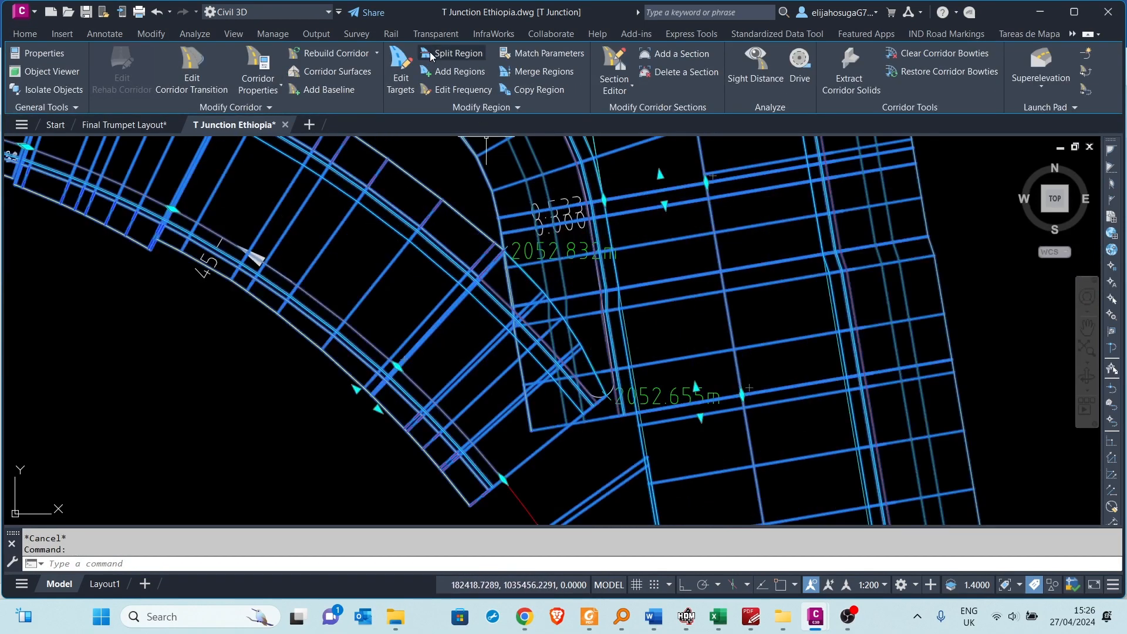
pyautogui.click(435, 53)
pyautogui.click(504, 248)
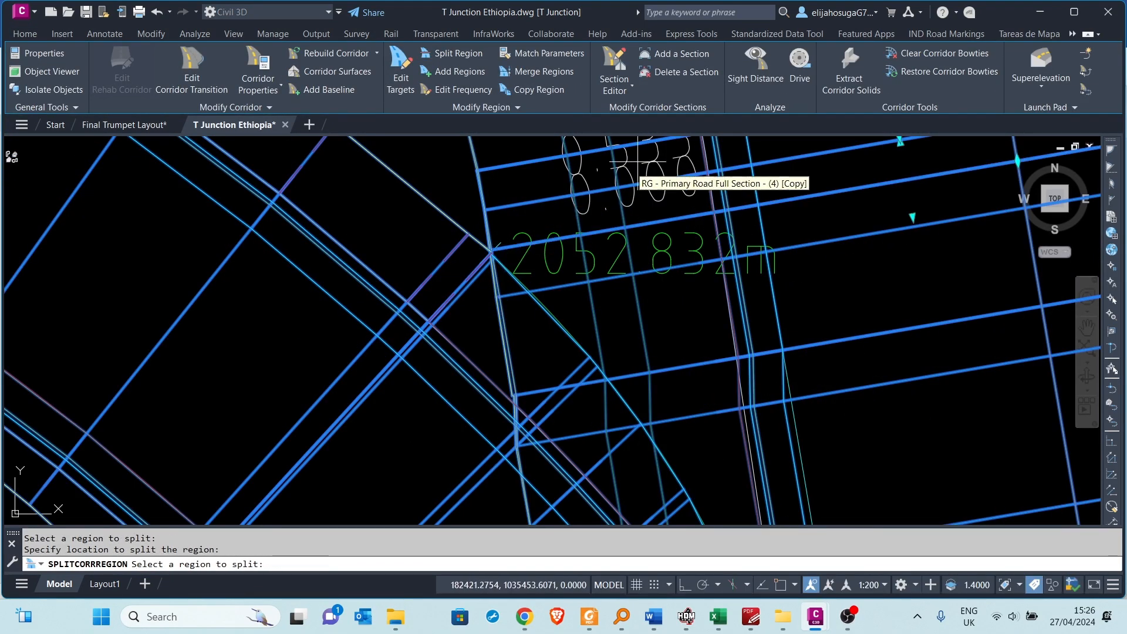
pyautogui.scroll(-5, 680, 291)
pyautogui.press('Escape')
# - Stretch the primary road's region boundary near the 2052.655 m spot elevation so that it lines up with the island tip
pyautogui.scroll(2, 716, 359)
pyautogui.click(775, 365)
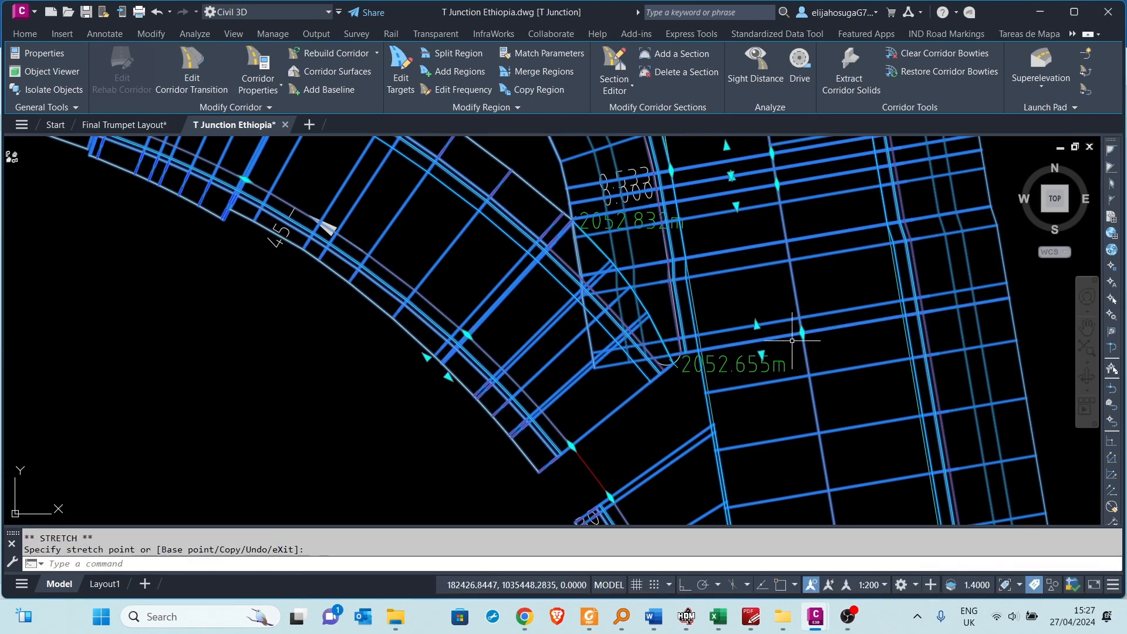
pyautogui.scroll(2, 797, 332)
pyautogui.press('Escape')
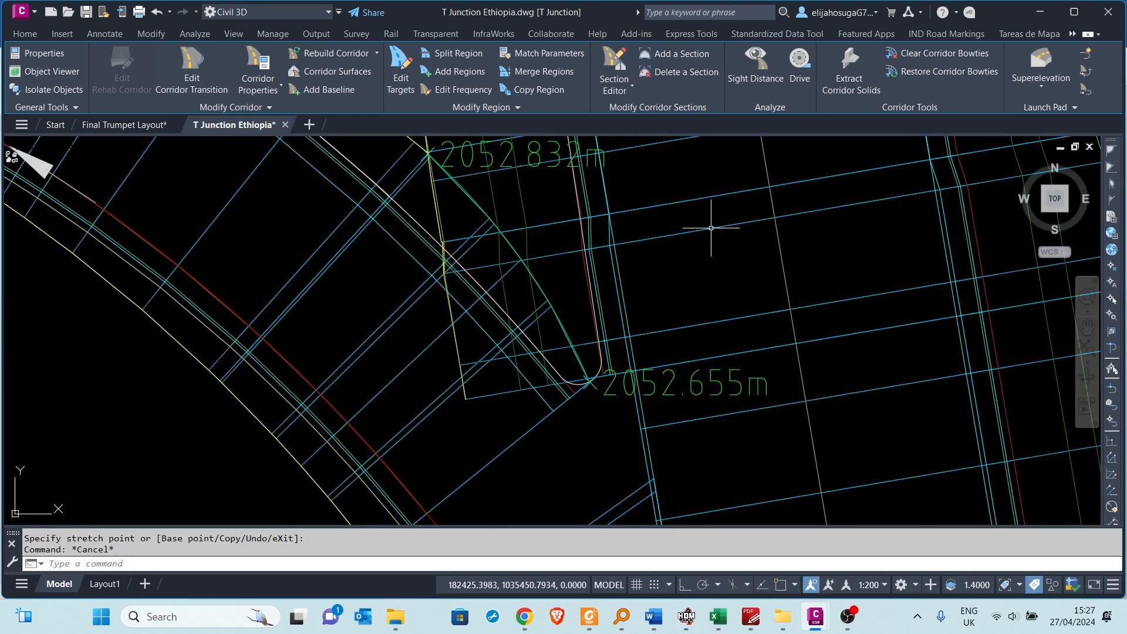
pyautogui.scroll(-5, 698, 280)
pyautogui.scroll(2, 698, 279)
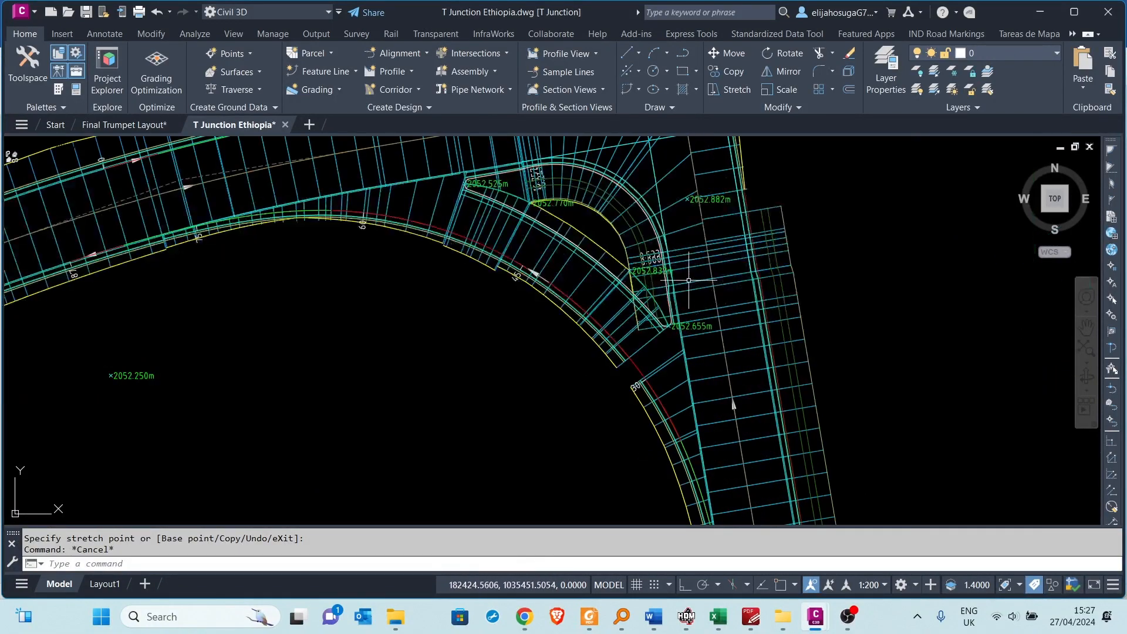
# - Copy the full-section assembly located below the Secondary Road Full Section into the empty space between the two
pyautogui.click(679, 292)
pyautogui.scroll(-2, 676, 302)
pyautogui.moveTo(673, 297); pyautogui.dragTo(648, 289, button='middle')
pyautogui.press('Escape')
pyautogui.scroll(-10, 651, 299)
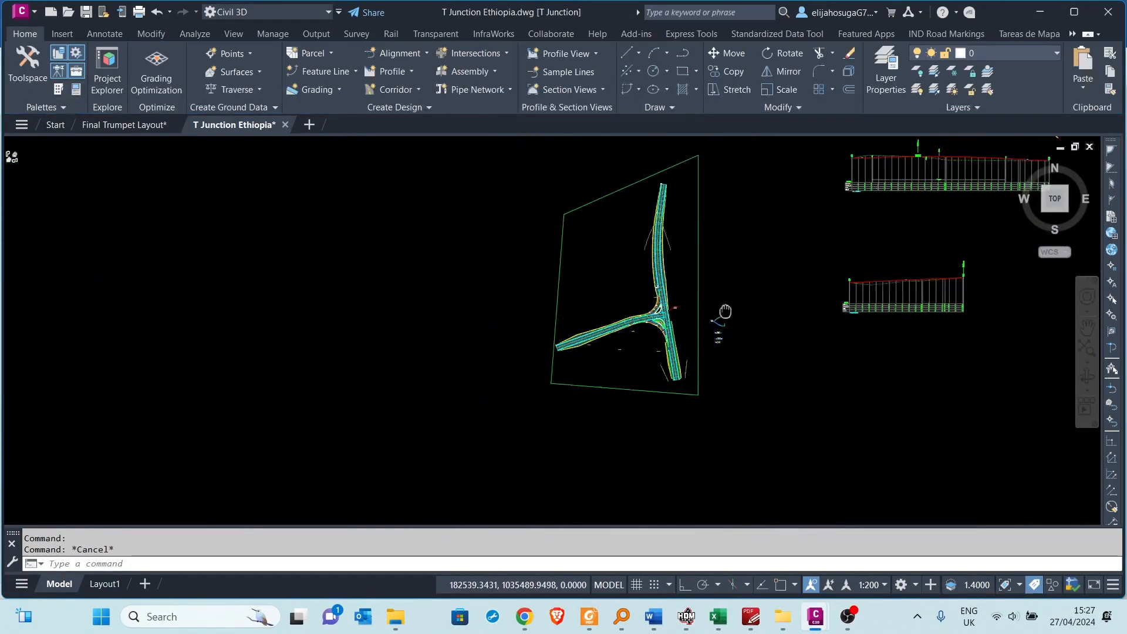
pyautogui.scroll(13, 812, 227)
pyautogui.scroll(-9, 790, 317)
pyautogui.scroll(4, 798, 270)
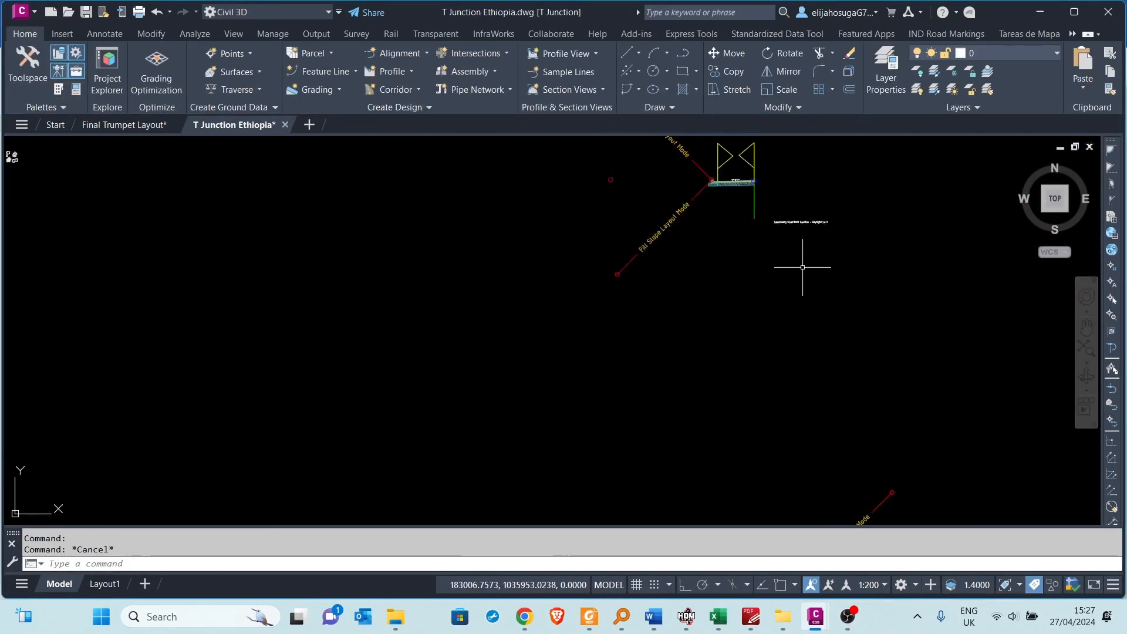
pyautogui.scroll(8, 776, 296)
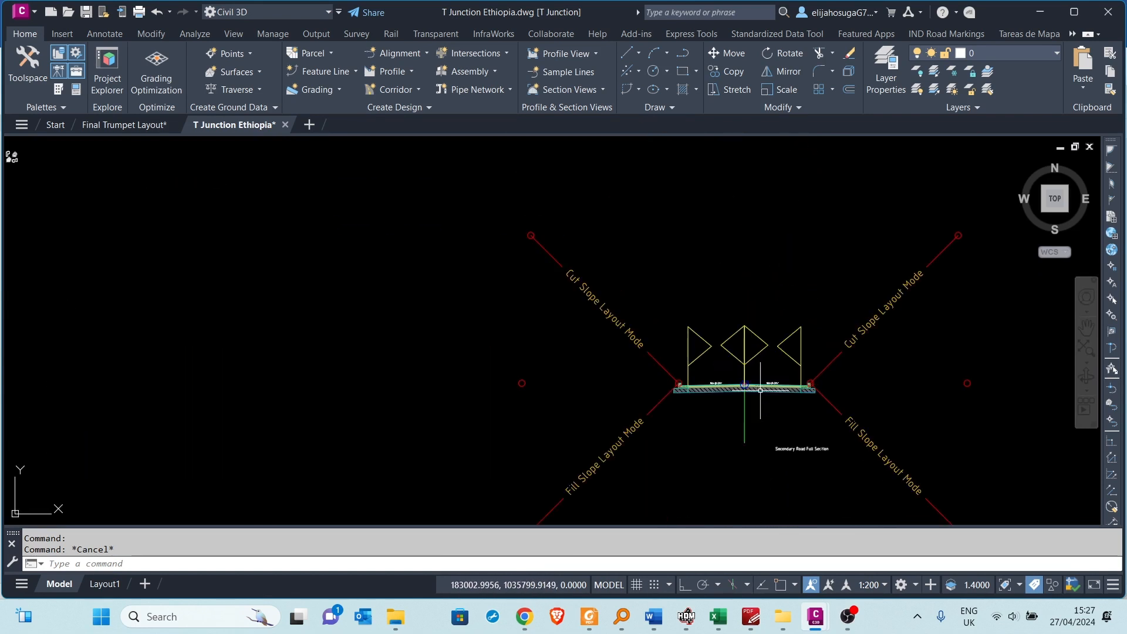
pyautogui.scroll(-6, 768, 352)
pyautogui.scroll(2, 761, 382)
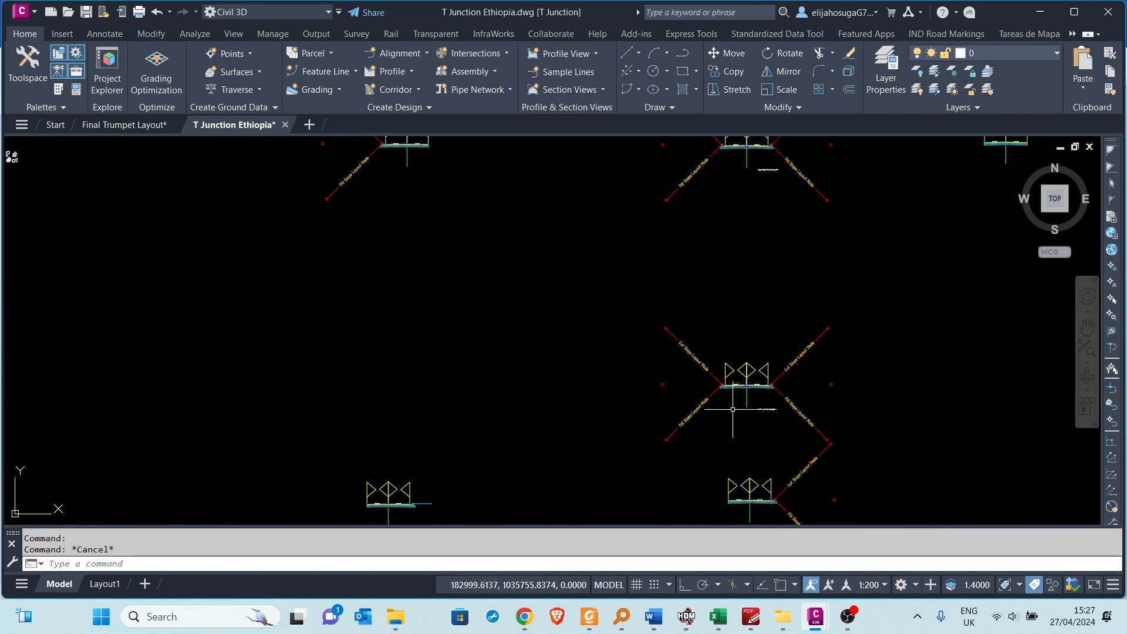
pyautogui.click(747, 392)
pyautogui.write('co')
pyautogui.press('Return')
pyautogui.click(736, 417)
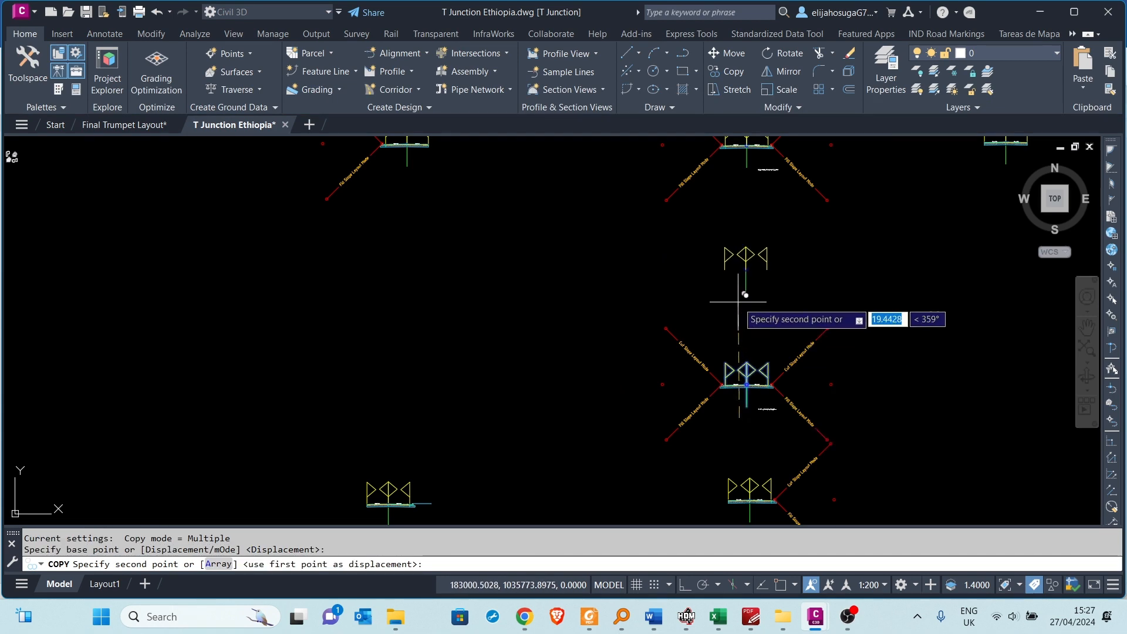
pyautogui.click(737, 298)
pyautogui.press('Escape')
# - Delete the left cut and fill slope subassembly from the copied assembly
pyautogui.scroll(6, 723, 280)
pyautogui.click(684, 256)
pyautogui.press('Delete')
pyautogui.scroll(-5, 442, 264)
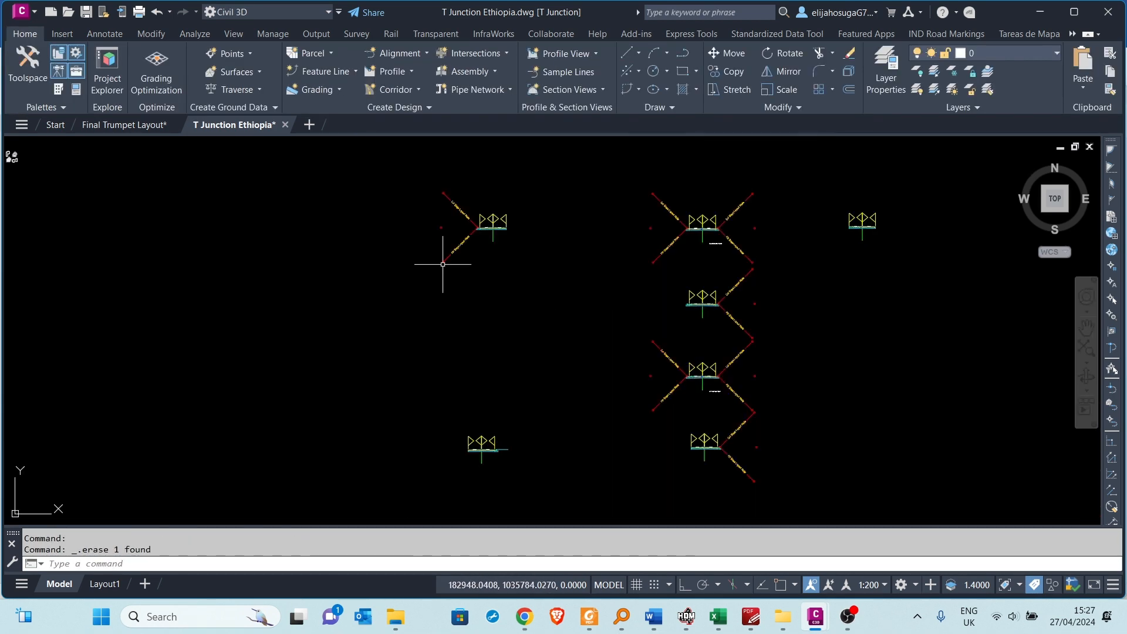
# - Attach a LinkOffsetAndElevation subassembly to the back top point of the copied assembly's left kerb
pyautogui.click(57, 89)
pyautogui.click(85, 275)
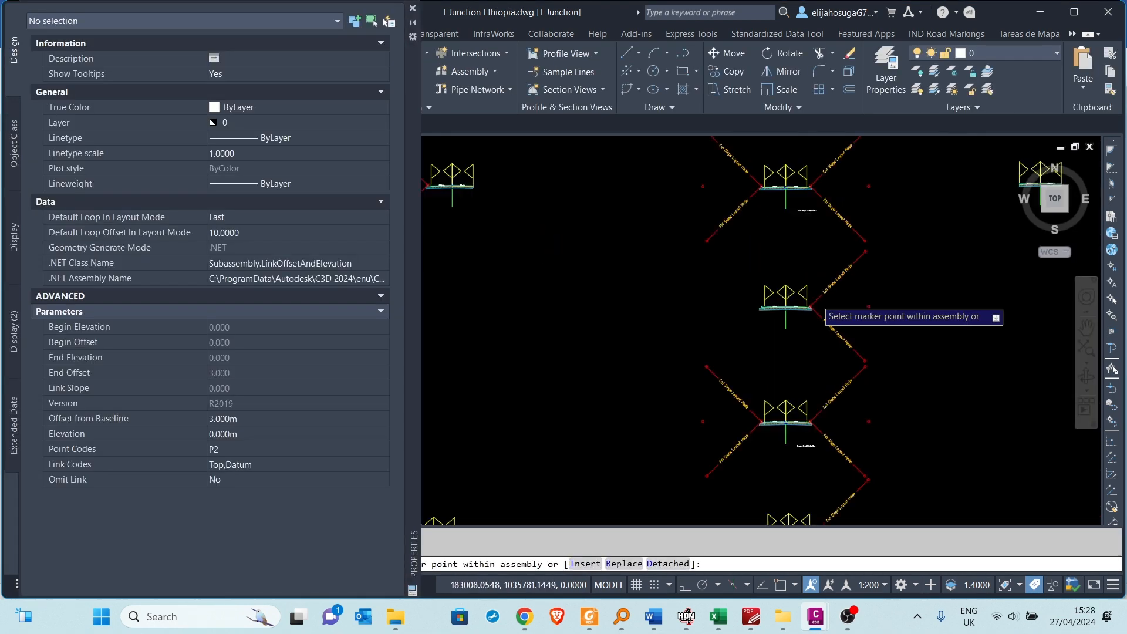
pyautogui.scroll(6, 696, 309)
pyautogui.scroll(3, 696, 309)
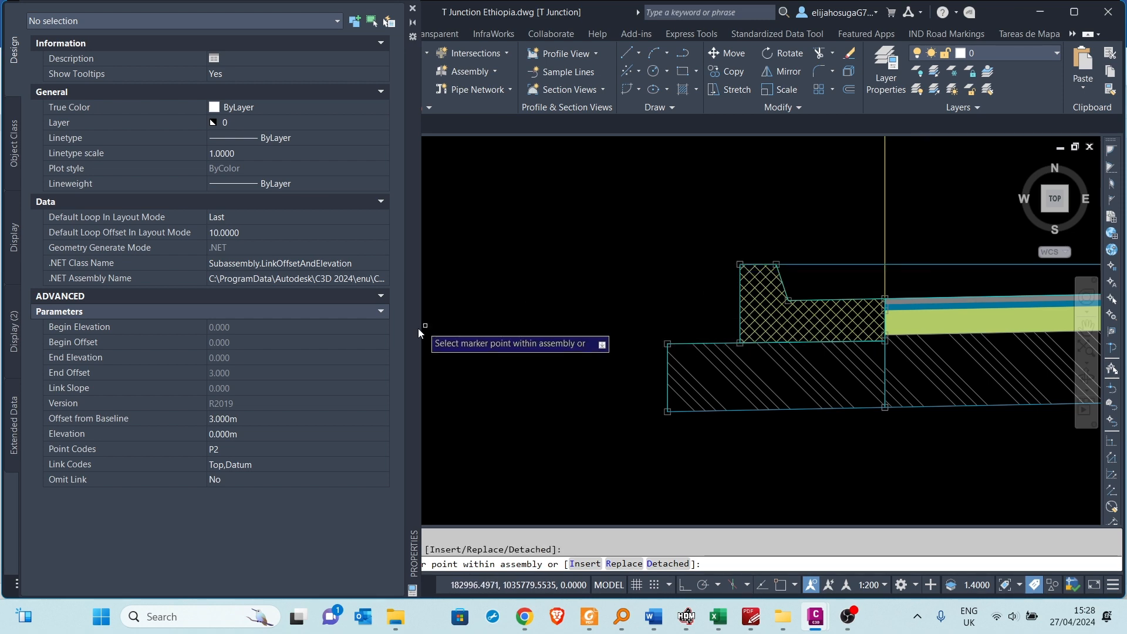
pyautogui.press('Escape')
# - Delete the LinkOffsetAndElevation subassembly from the copied assembly's left kerb
pyautogui.hotkey('ctrl', '1')
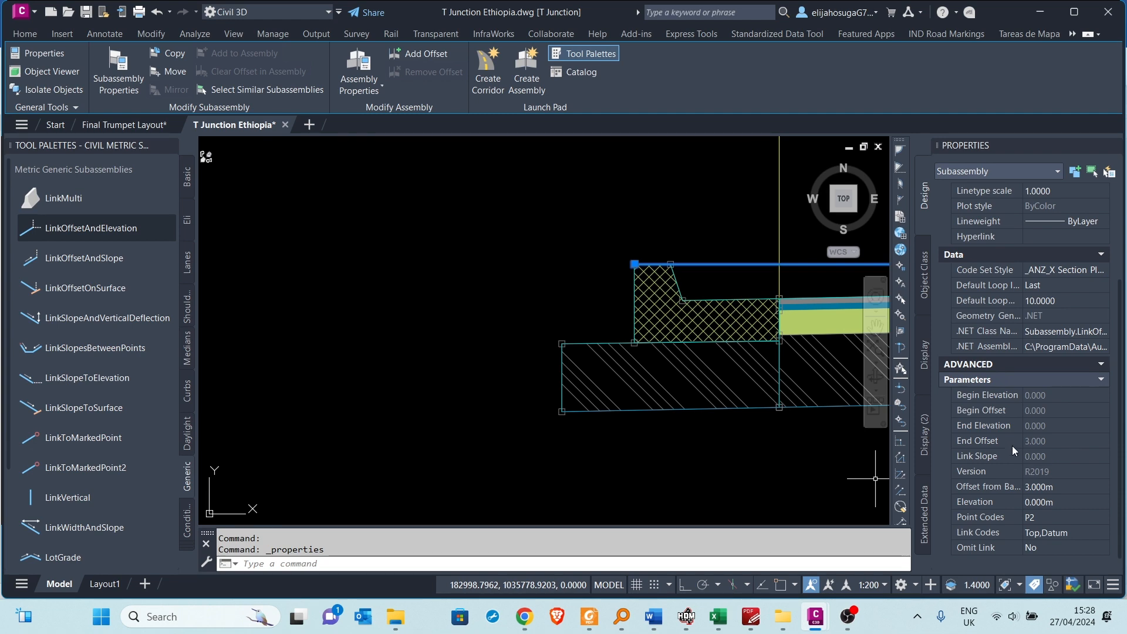
pyautogui.scroll(3, 1037, 463)
pyautogui.scroll(-3, 1034, 437)
pyautogui.press('Escape')
pyautogui.click(762, 264)
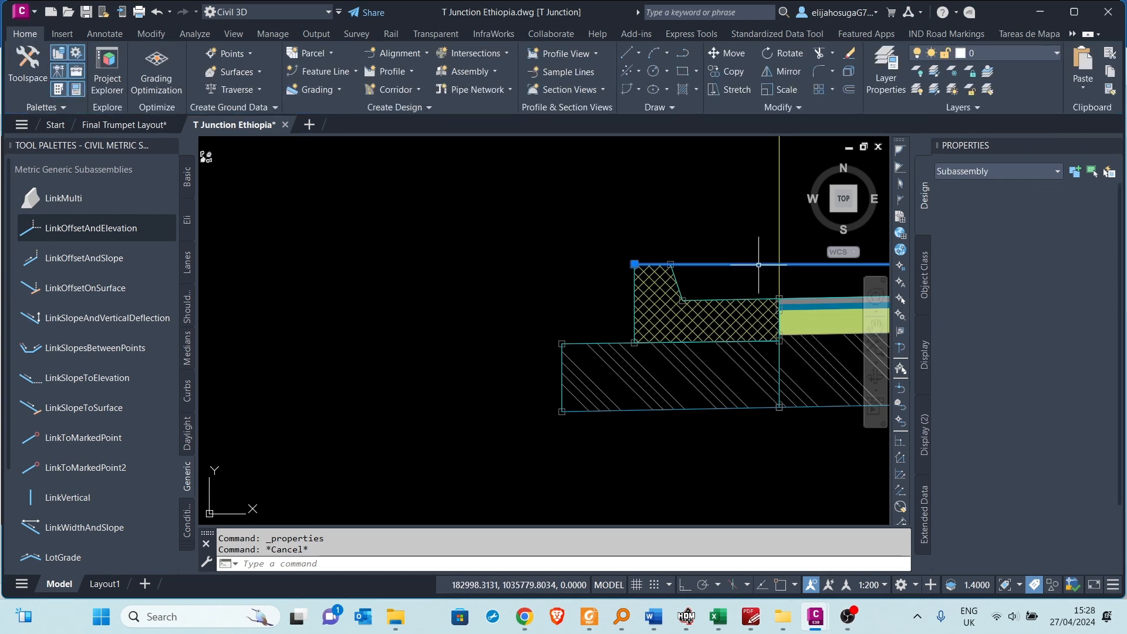
pyautogui.press('Escape')
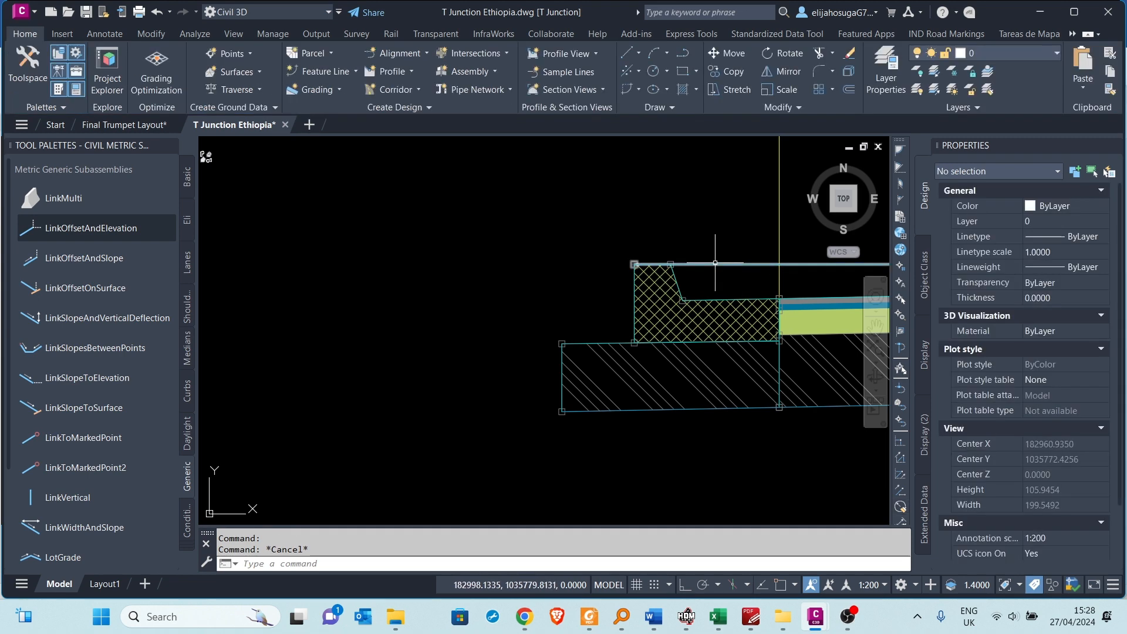
pyautogui.click(715, 264)
pyautogui.press('Delete')
# - Examine the properties of the LinkOffsetAndElevation subassembly attached to the right kerb of the existing assembly without side slopes
pyautogui.scroll(-12, 646, 302)
pyautogui.scroll(12, 499, 357)
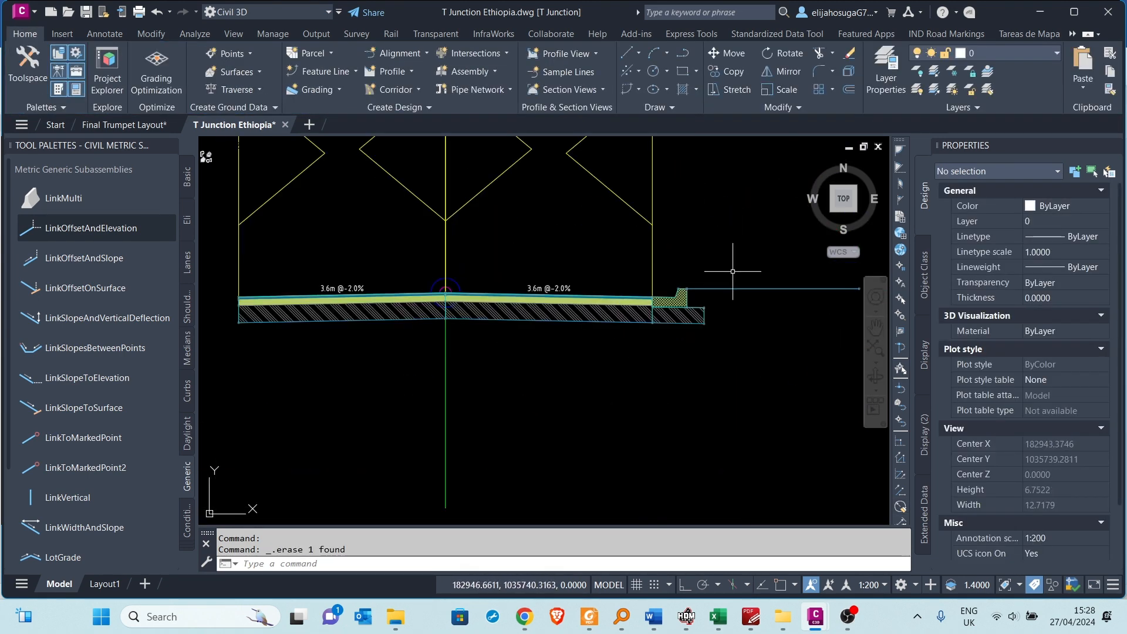
pyautogui.click(721, 286)
pyautogui.click(720, 220)
pyautogui.click(718, 288)
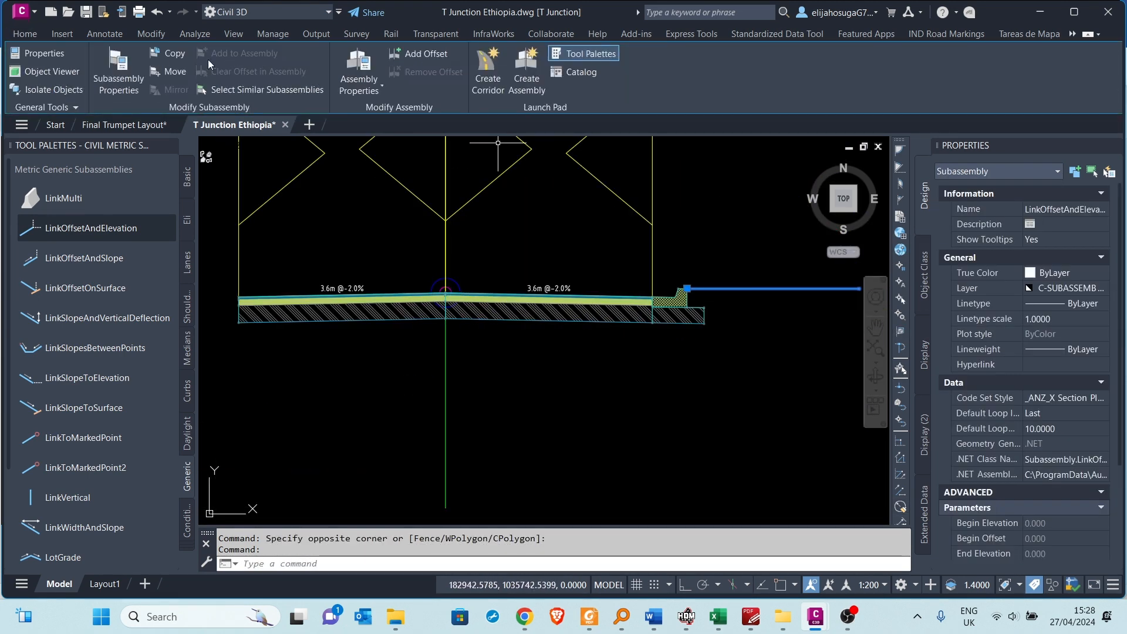
pyautogui.press('Escape')
pyautogui.scroll(-6, 692, 377)
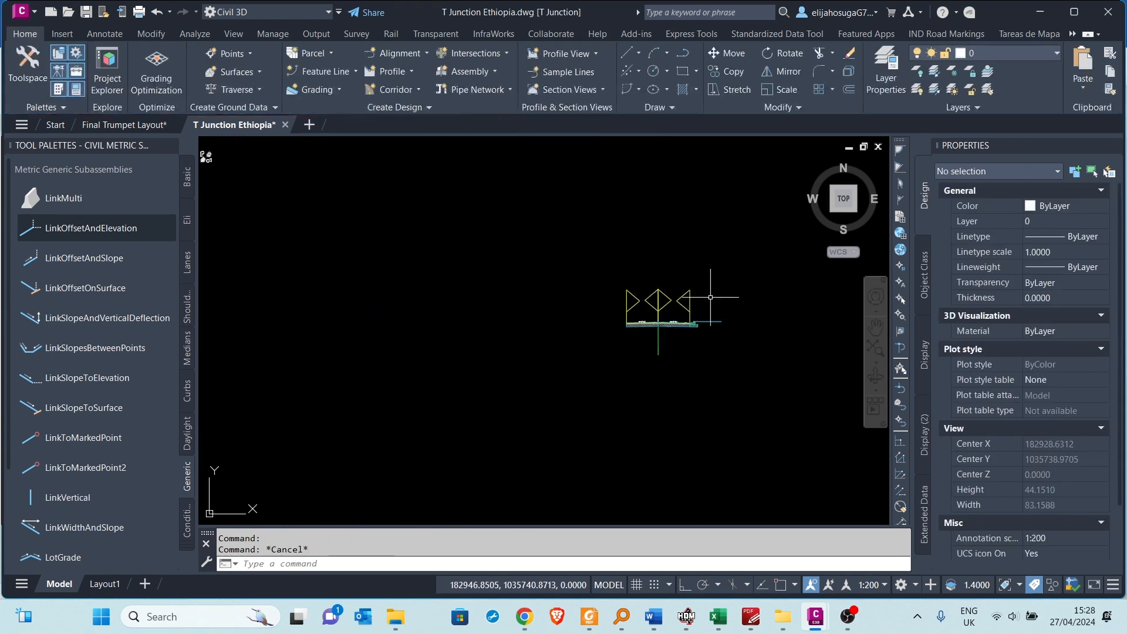
pyautogui.click(50, 234)
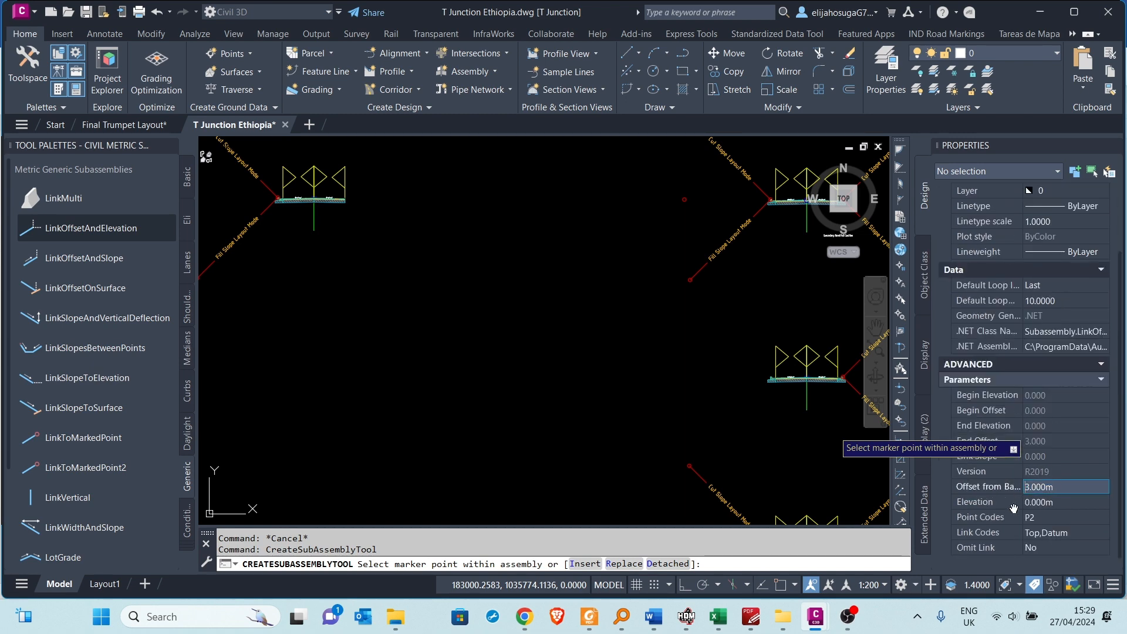
pyautogui.click(774, 427)
pyautogui.scroll(6, 769, 374)
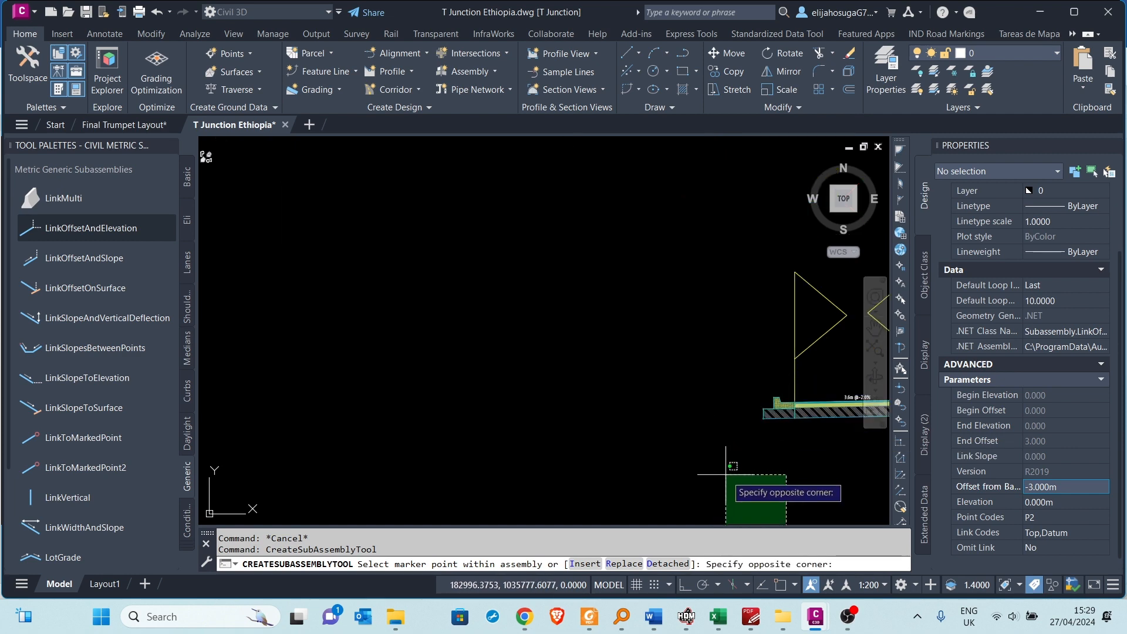
pyautogui.click(727, 472)
pyautogui.scroll(2, 767, 394)
pyautogui.click(67, 232)
pyautogui.scroll(-8, 628, 308)
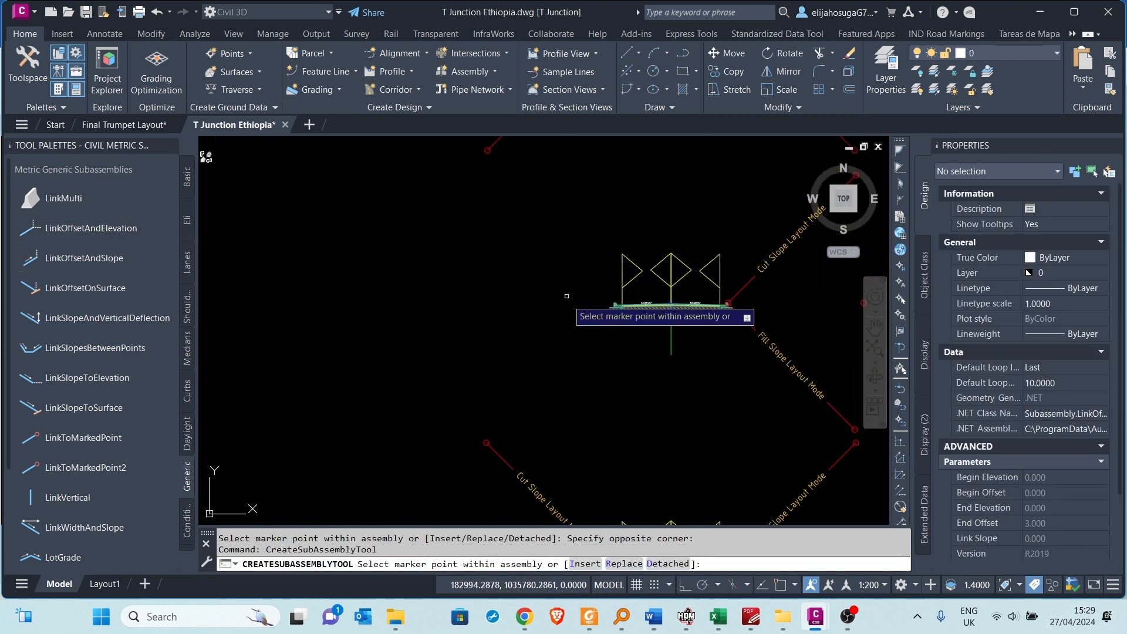
pyautogui.scroll(8, 627, 468)
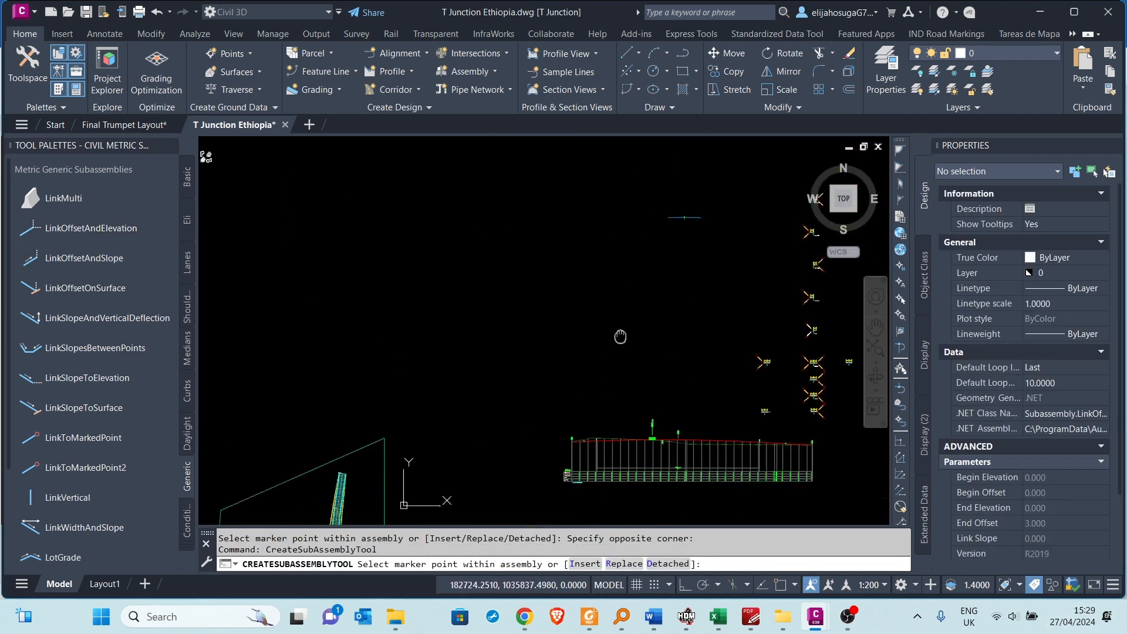
pyautogui.scroll(2, 596, 411)
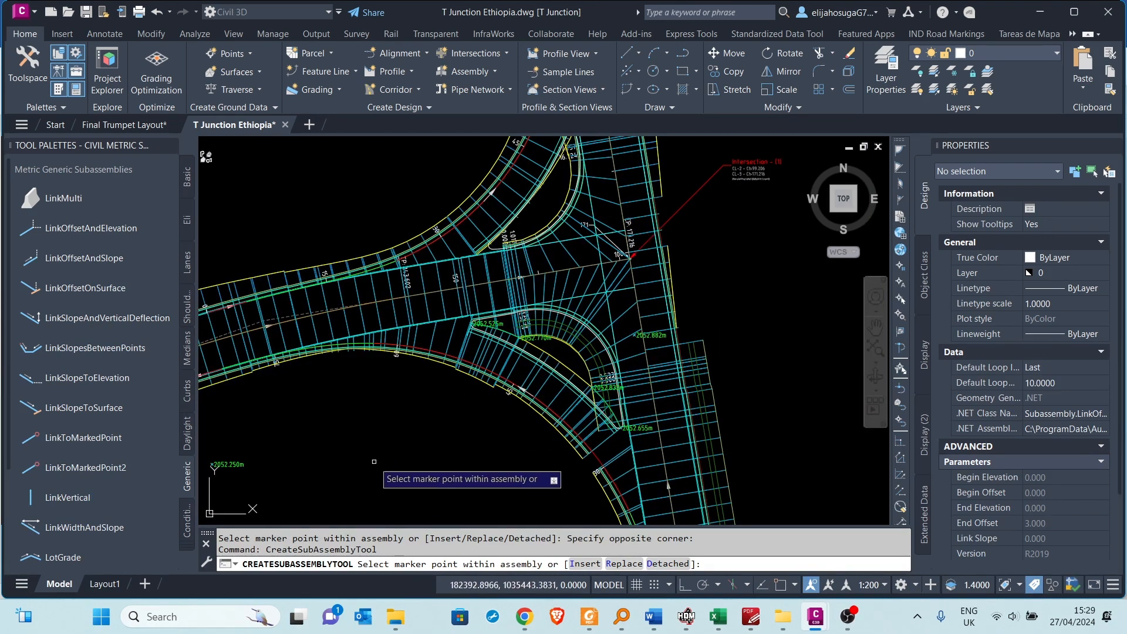
pyautogui.scroll(-5, 374, 461)
pyautogui.scroll(6, 667, 390)
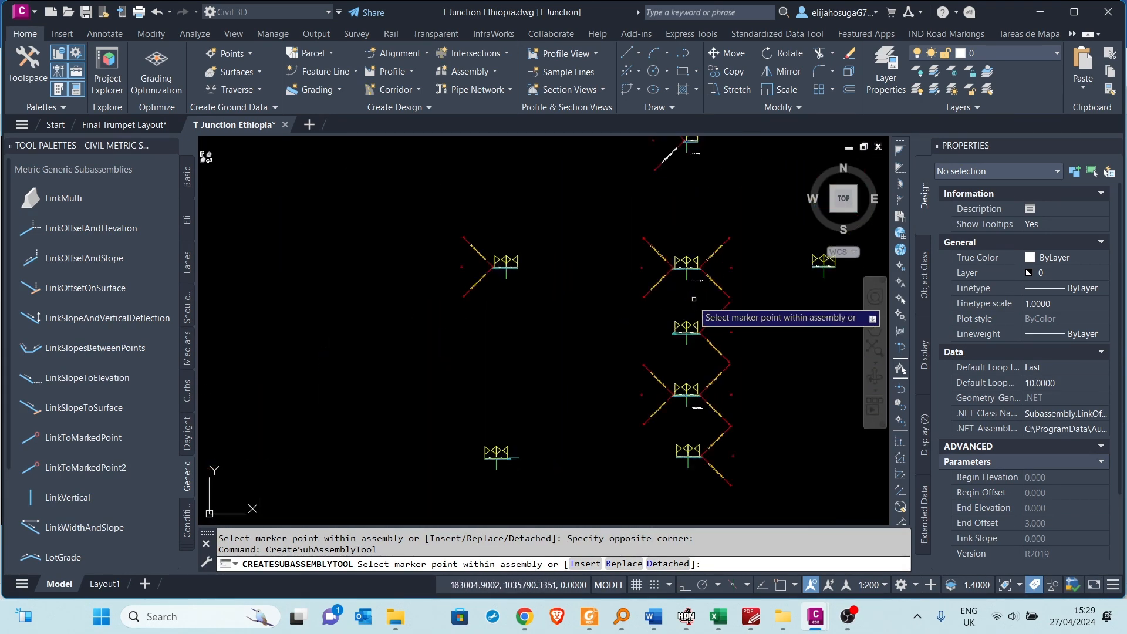
pyautogui.scroll(-3, 1021, 490)
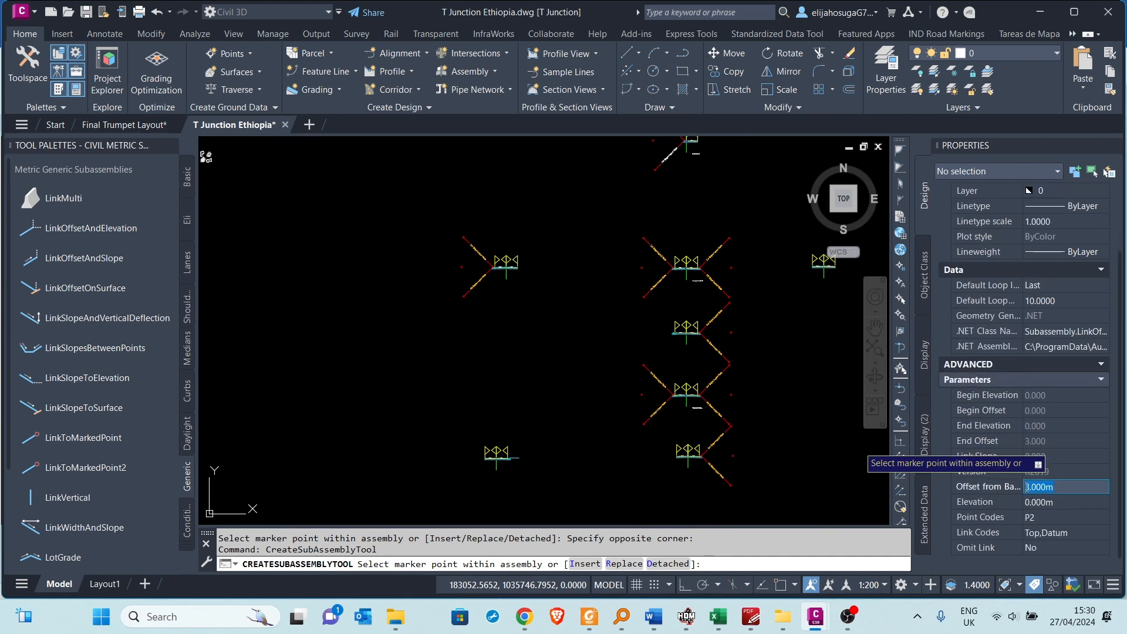
pyautogui.write('-')
pyautogui.click(676, 350)
pyautogui.scroll(5, 712, 287)
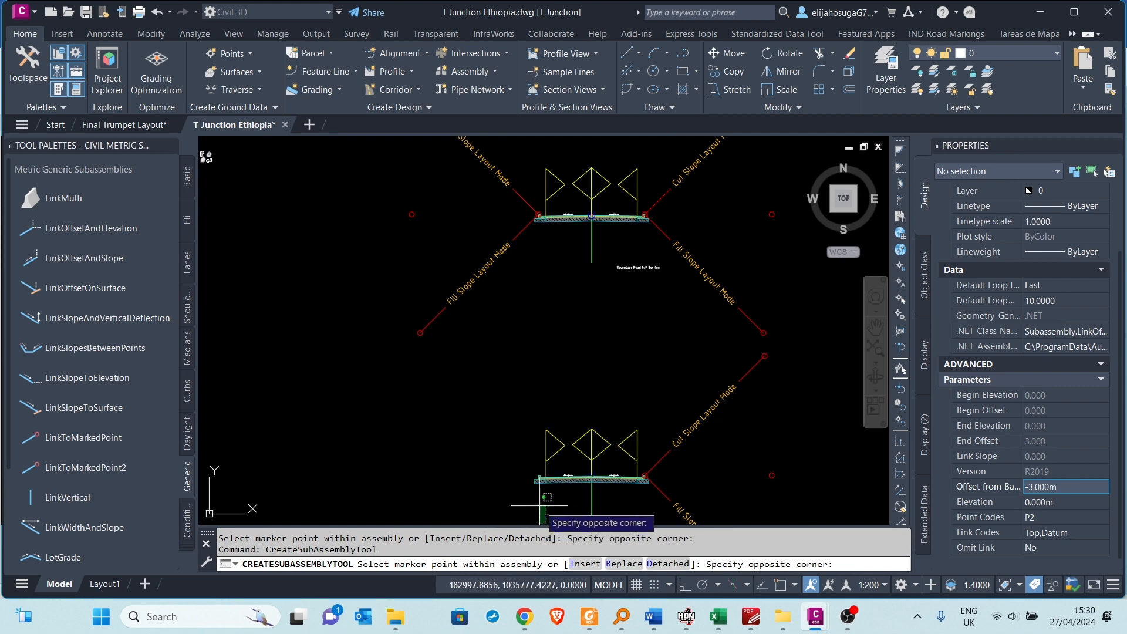
pyautogui.click(538, 478)
# - Attach a LinkOffsetAndElevation subassembly with a -3.000 m offset from baseline to the back top point of the copied assembly's left kerb
pyautogui.click(87, 223)
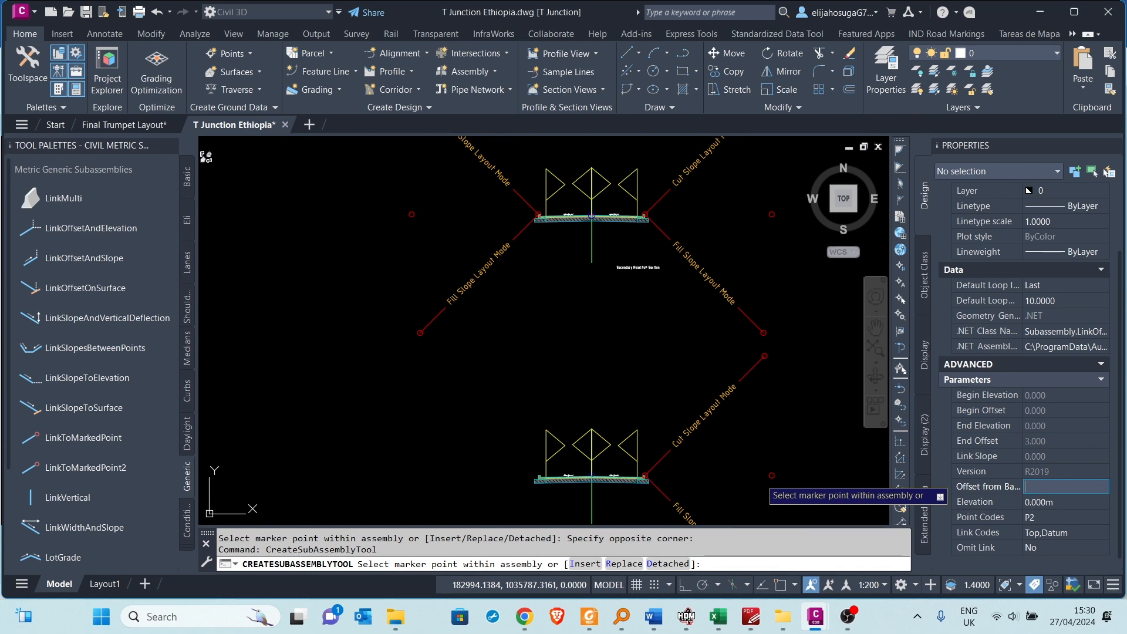
pyautogui.press('Tab')
pyautogui.scroll(6, 752, 472)
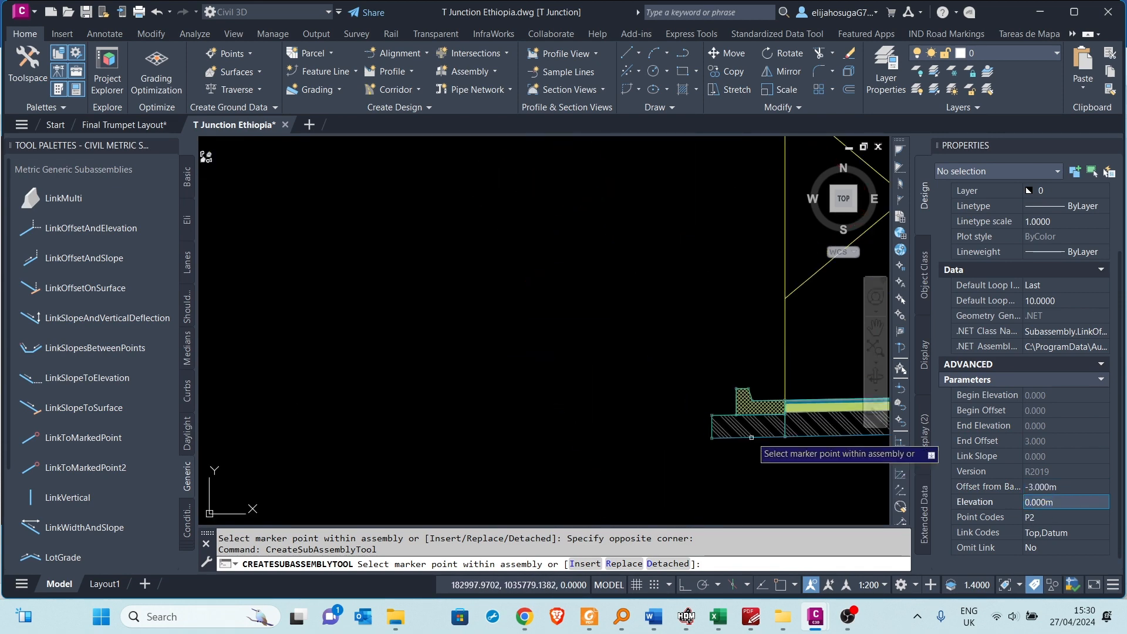
pyautogui.click(756, 349)
pyautogui.scroll(-10, 680, 320)
pyautogui.press('Escape')
pyautogui.scroll(-6, 505, 300)
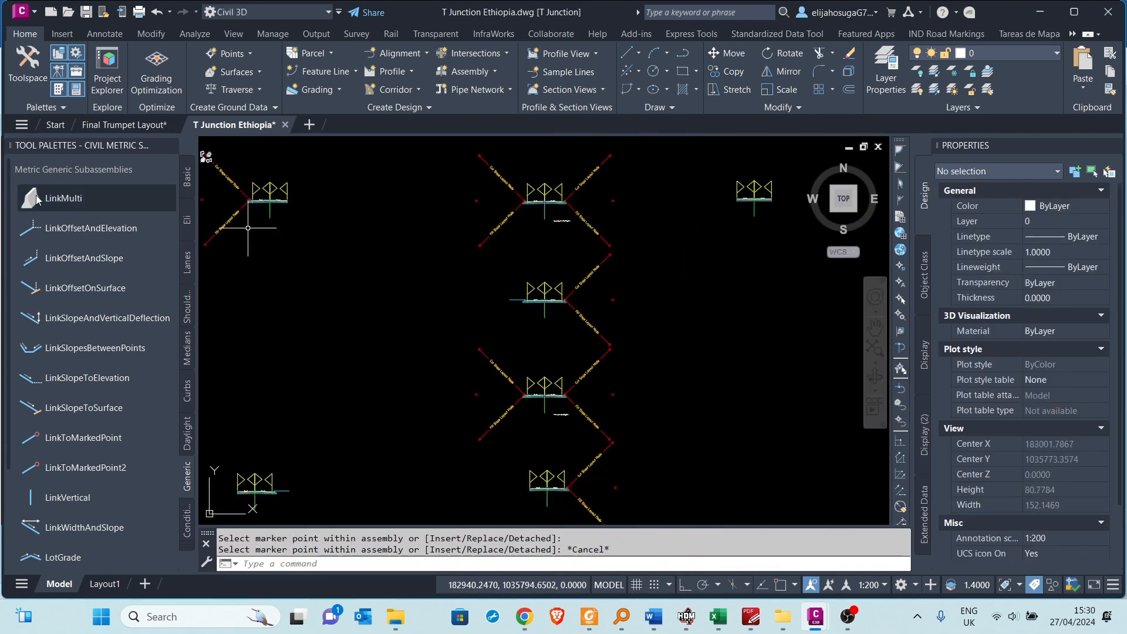
# - Close the object properties palette and the subassembly tool palettes
pyautogui.click(58, 89)
pyautogui.scroll(-6, 675, 396)
pyautogui.click(1115, 141)
pyautogui.scroll(4, 727, 375)
pyautogui.moveTo(727, 375); pyautogui.dragTo(898, 308, button='middle')
pyautogui.scroll(-4, 778, 321)
pyautogui.moveTo(278, 371); pyautogui.dragTo(504, 235, button='middle')
pyautogui.scroll(9, 420, 358)
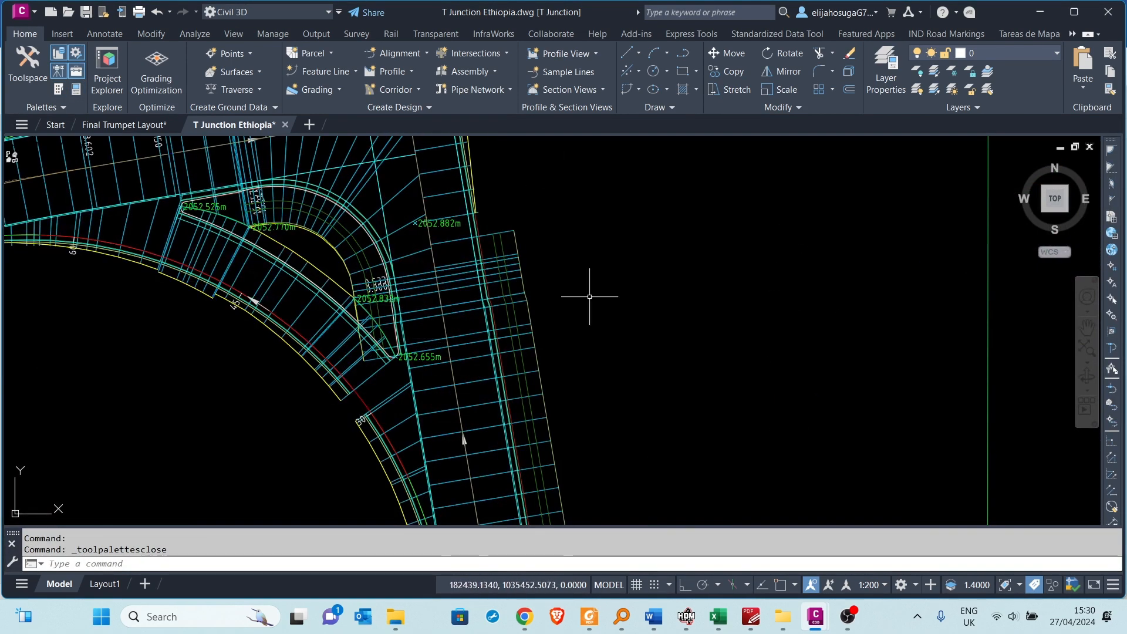
pyautogui.scroll(2, 418, 298)
pyautogui.scroll(-3, 426, 291)
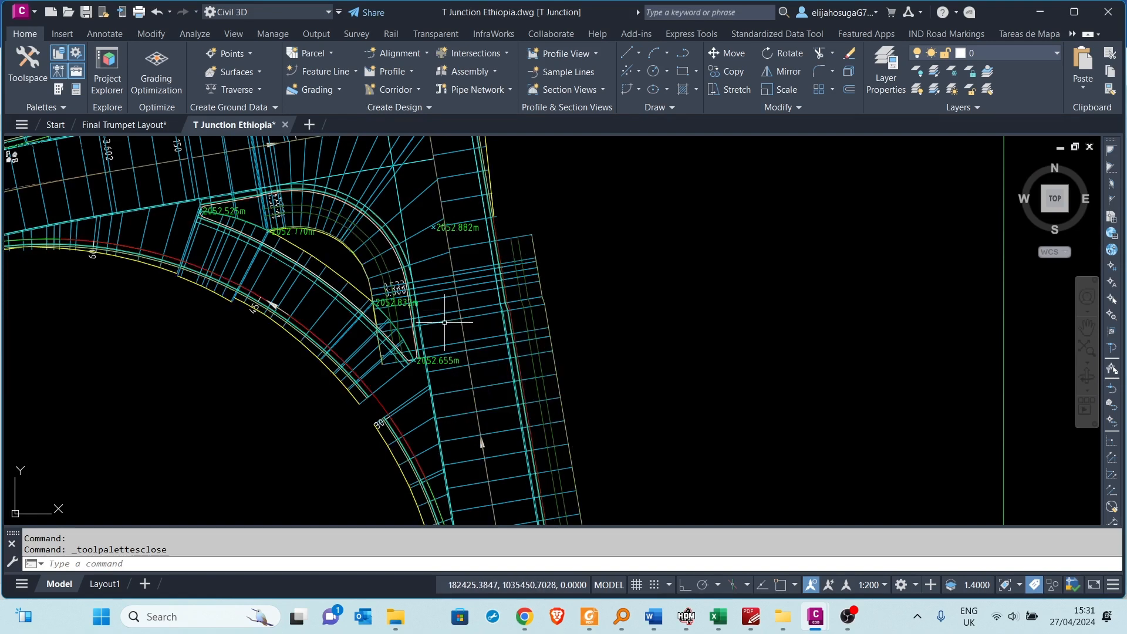
pyautogui.click(404, 111)
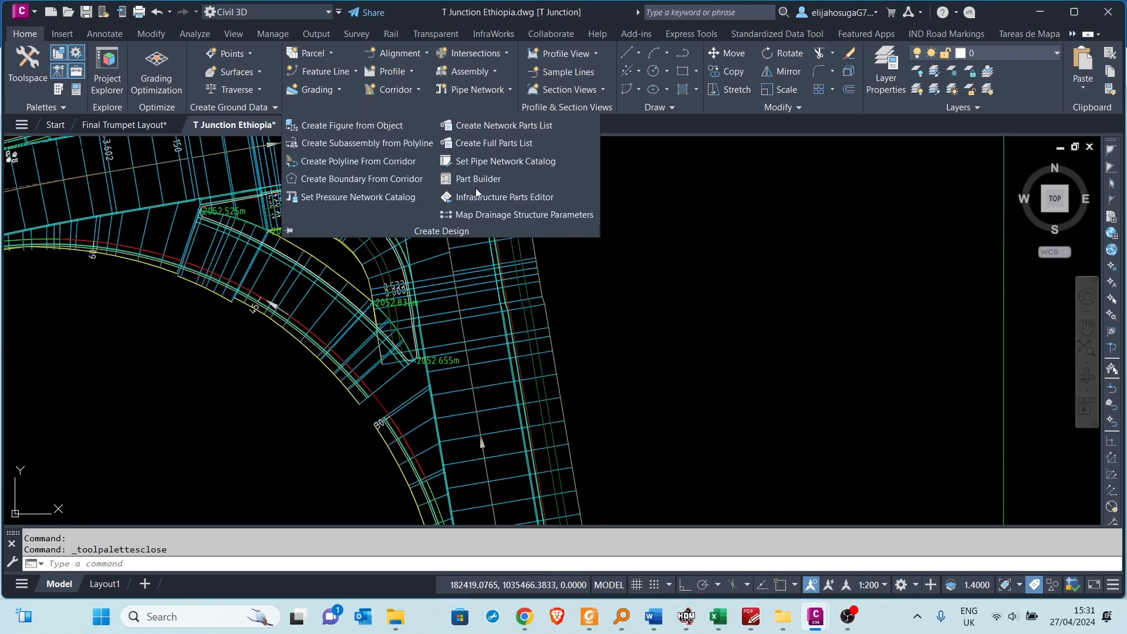
pyautogui.click(753, 295)
pyautogui.press('Escape')
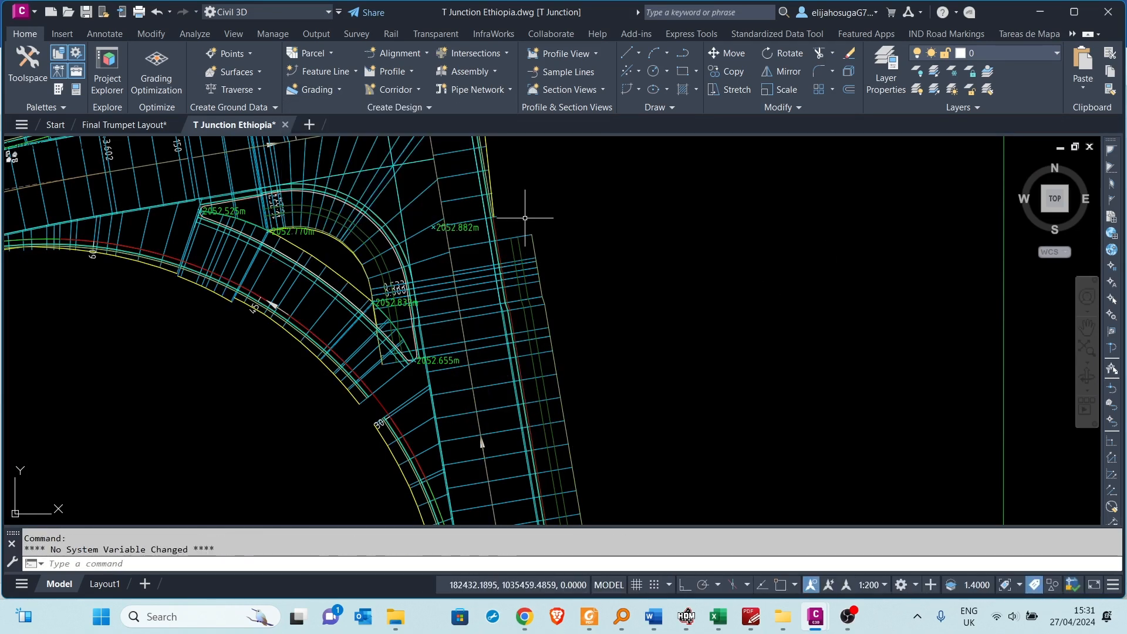
pyautogui.click(397, 110)
pyautogui.click(493, 286)
pyautogui.press('Escape')
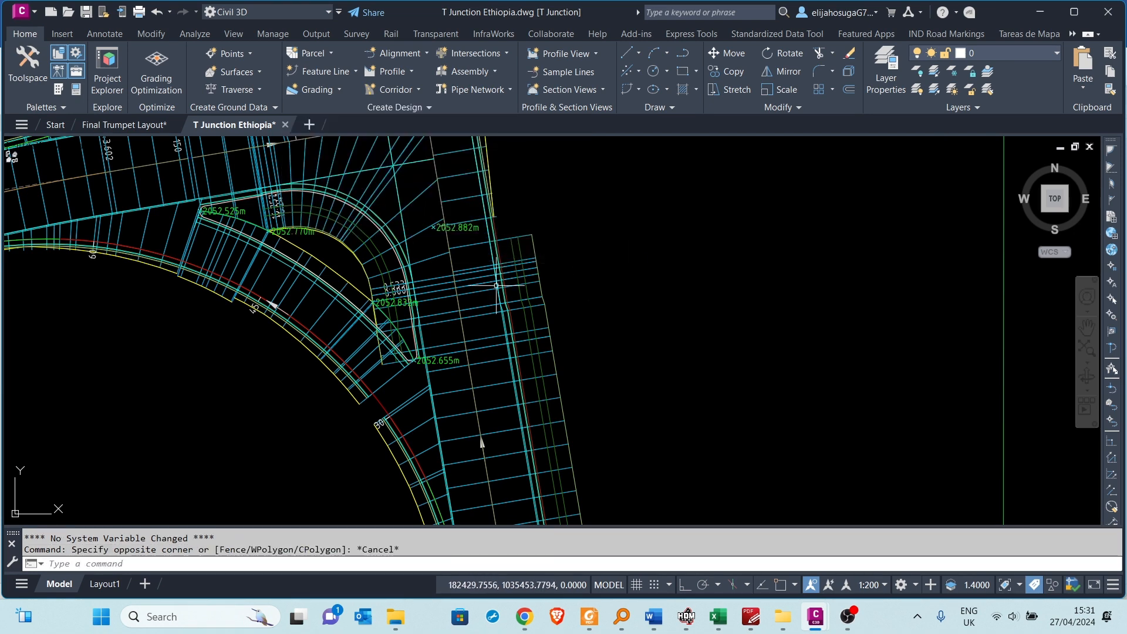
# - Assign the copied assembly, Primary Road Full Section (4), to the CL-2 corridor region beside the island tip through its region properties
pyautogui.click(484, 286)
pyautogui.click(473, 275)
pyautogui.click(502, 107)
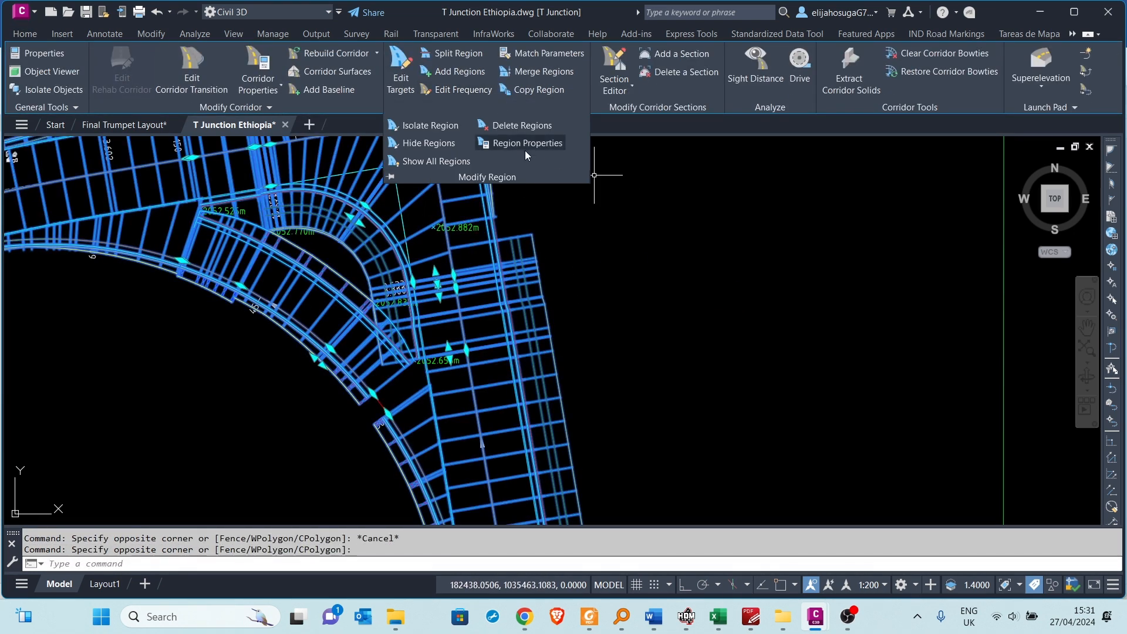
pyautogui.click(519, 140)
pyautogui.click(463, 299)
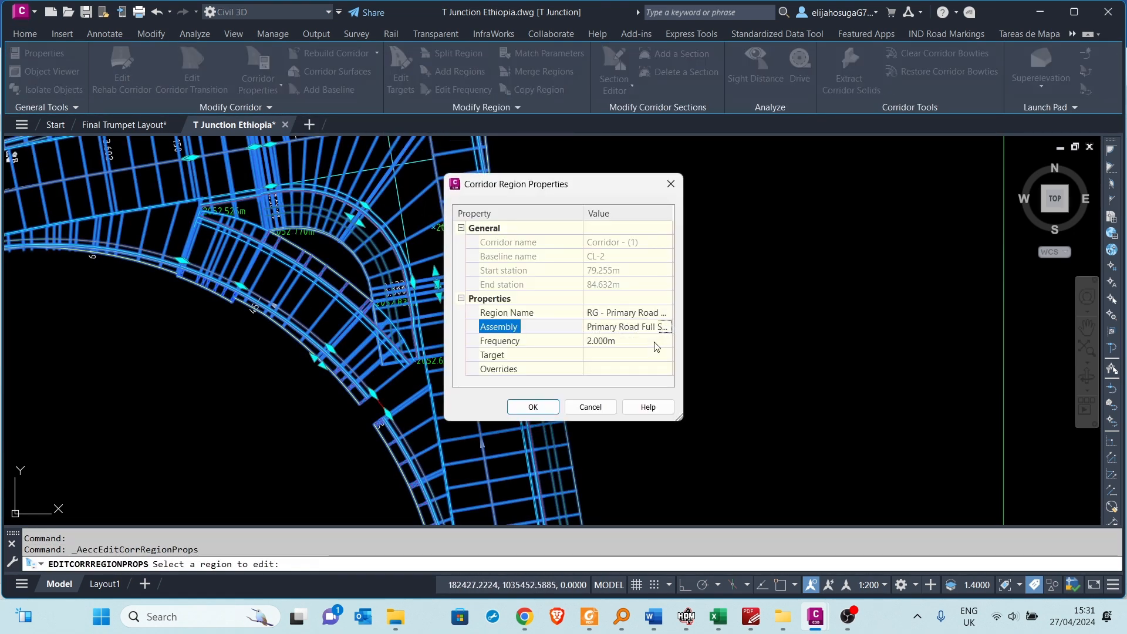
pyautogui.click(665, 326)
pyautogui.click(649, 367)
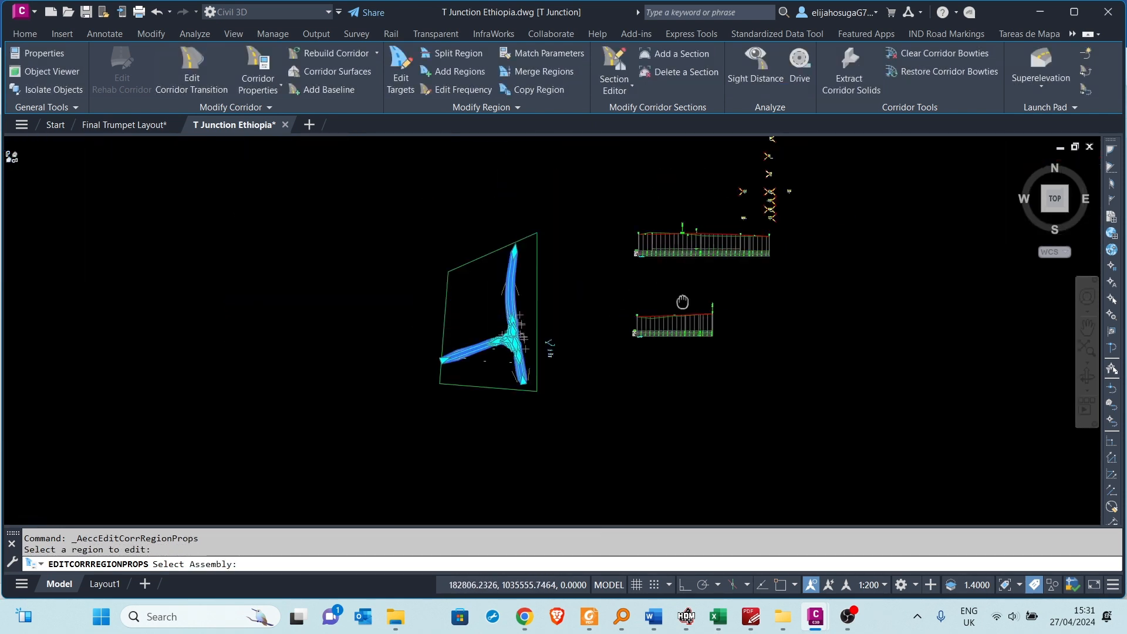
pyautogui.scroll(2, 747, 252)
pyautogui.moveTo(720, 289); pyautogui.dragTo(699, 308, button='middle')
pyautogui.click(686, 224)
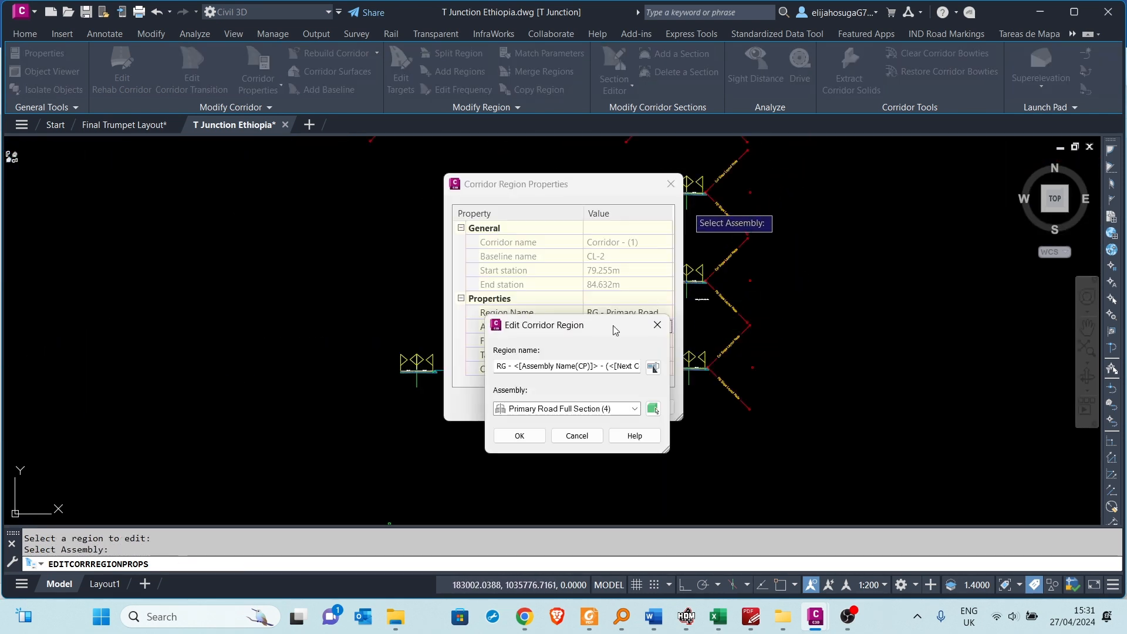
pyautogui.click(515, 433)
pyautogui.click(534, 405)
pyautogui.scroll(10, 262, 419)
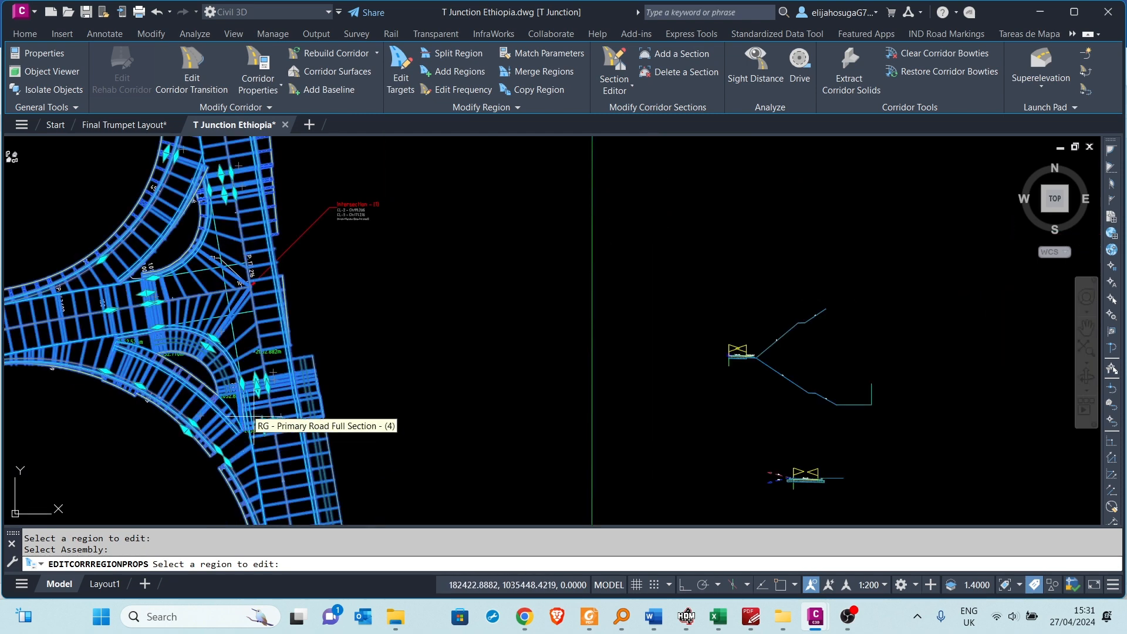
pyautogui.press('Escape')
pyautogui.press('Escape')
# - Target the LinkOffsetAndElevation elevation profile of the Primary Road Full Section (4) region to the Feature 2 feature line at the island tip
pyautogui.scroll(6, 215, 412)
pyautogui.click(376, 375)
pyautogui.scroll(-4, 376, 374)
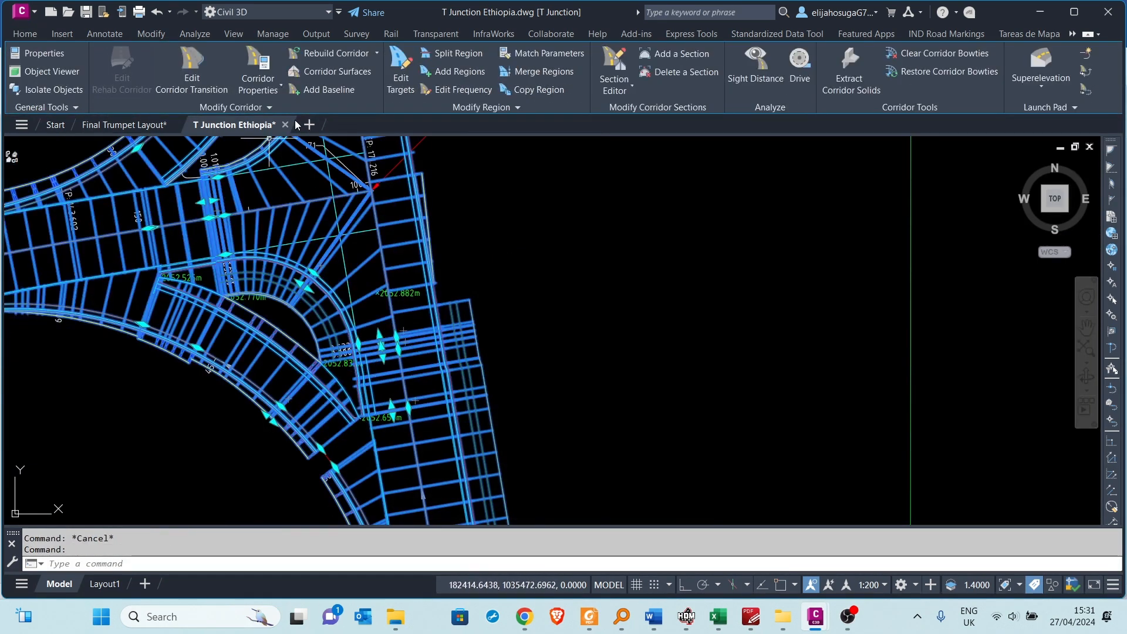
pyautogui.click(406, 72)
pyautogui.click(387, 382)
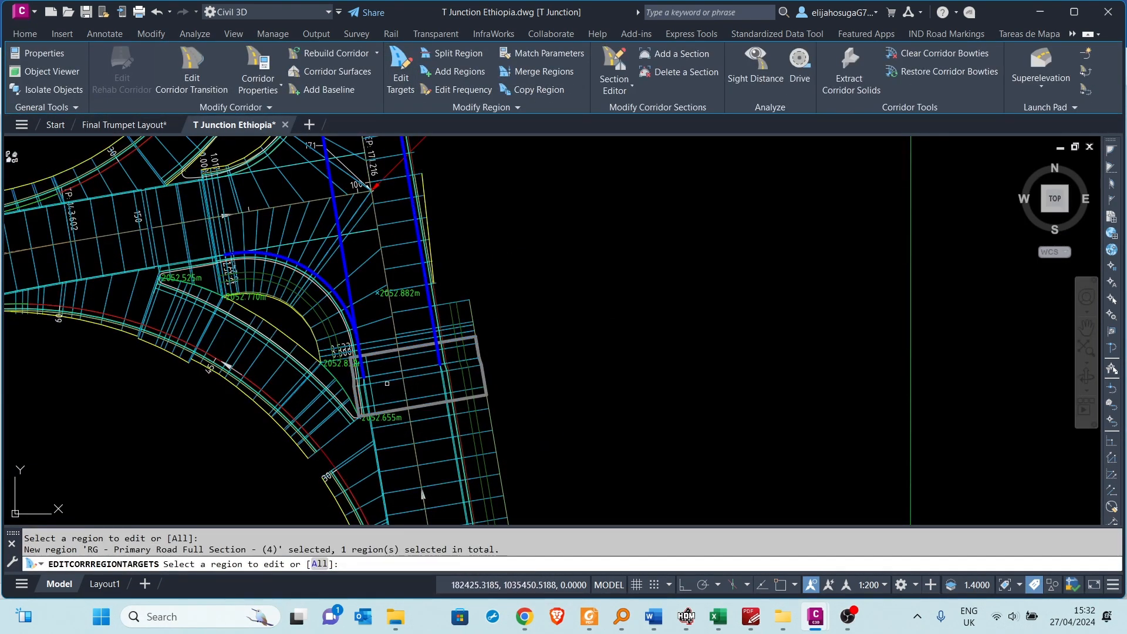
pyautogui.press('Return')
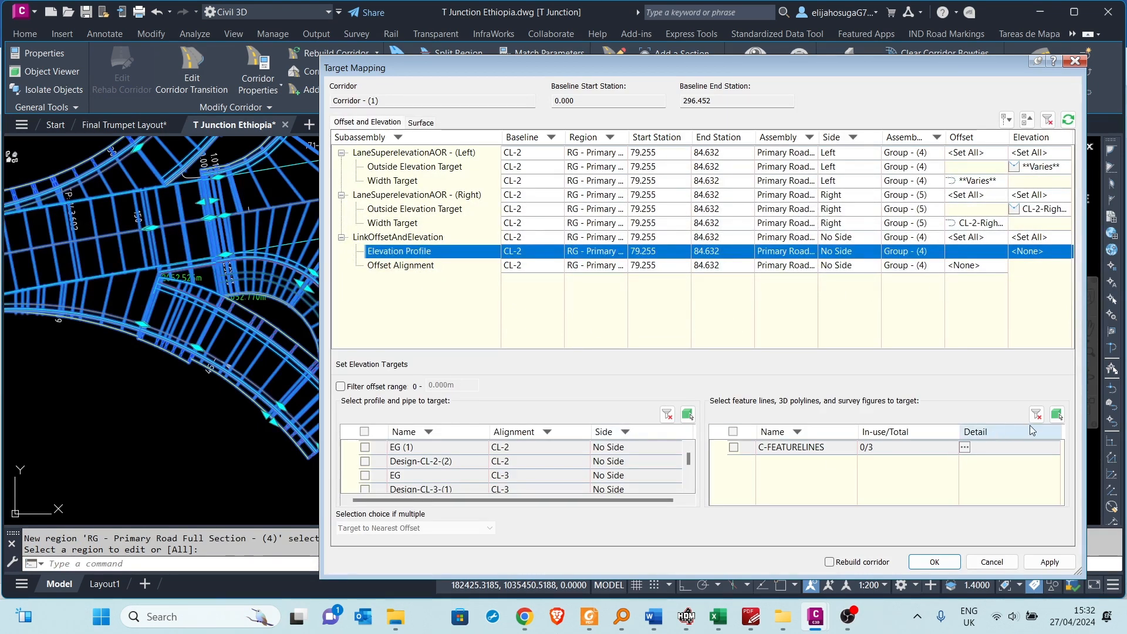
pyautogui.click(1056, 414)
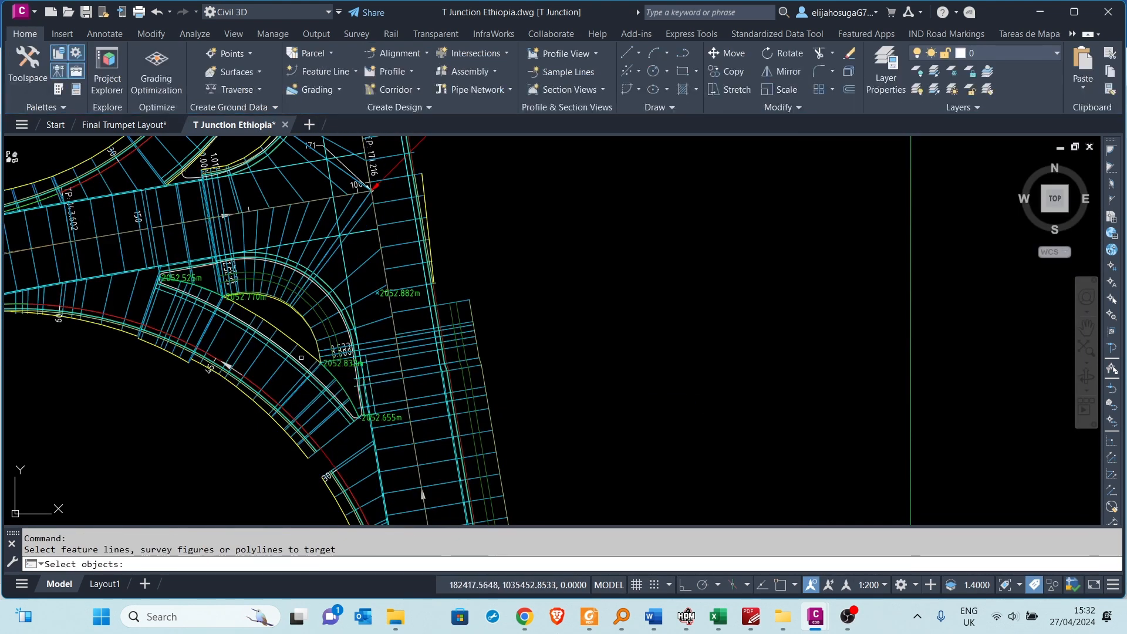
pyautogui.scroll(3, 352, 381)
pyautogui.click(351, 381)
pyautogui.click(425, 463)
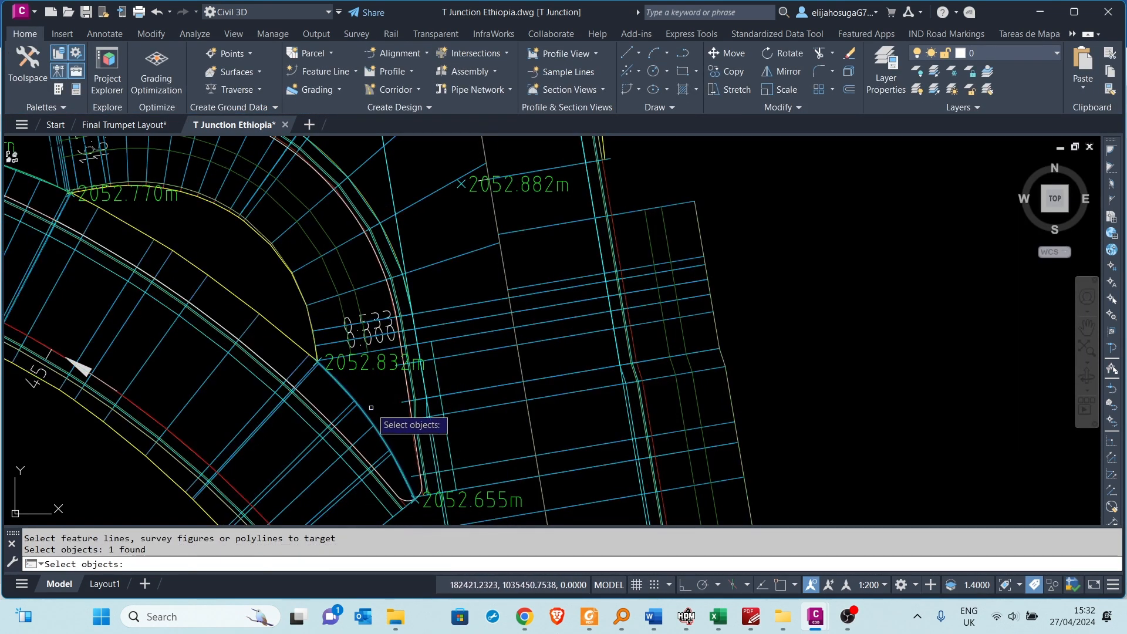
pyautogui.press('Return')
# - Target the link's offset alignment to the same Feature 2 feature line and apply the target mapping
pyautogui.click(969, 265)
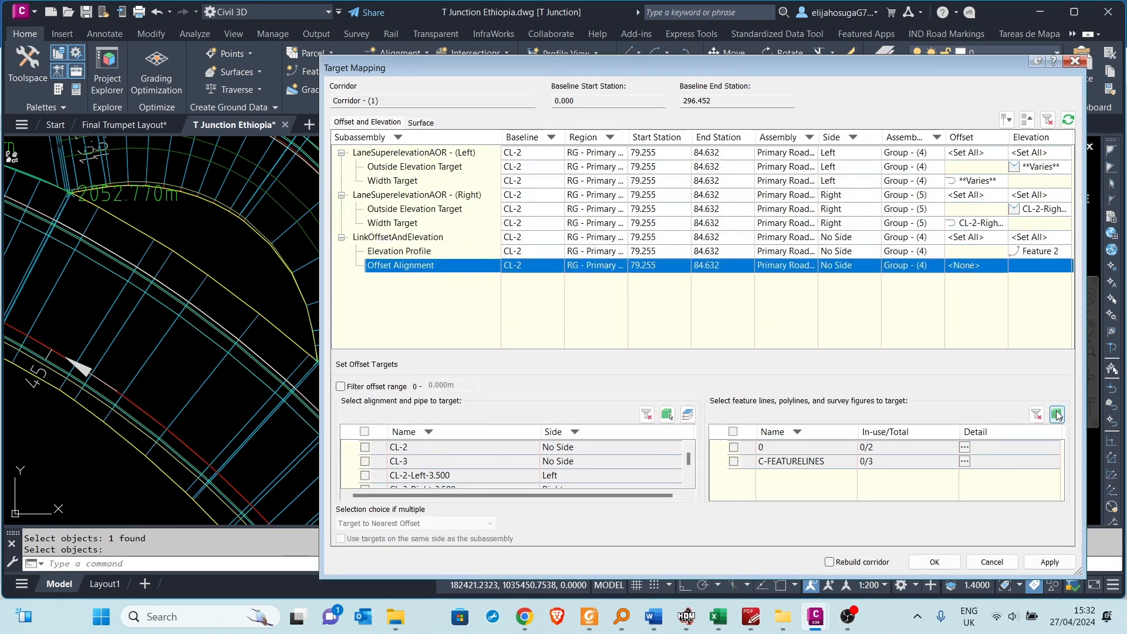
pyautogui.click(1056, 414)
pyautogui.scroll(3, 415, 397)
pyautogui.click(442, 422)
pyautogui.press('Return')
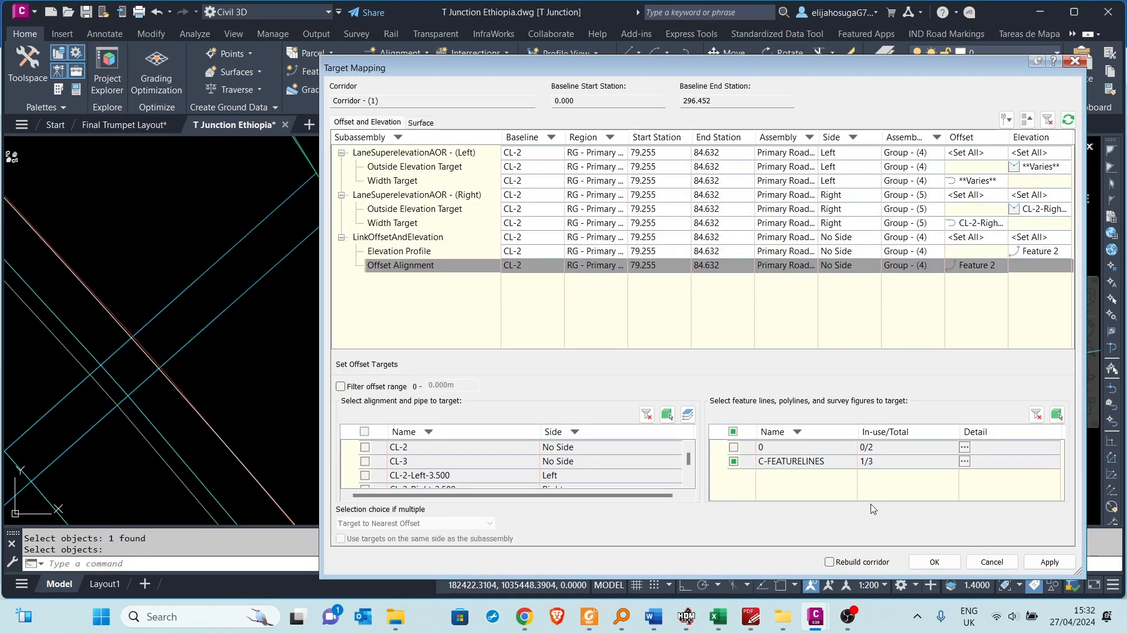
pyautogui.click(934, 561)
pyautogui.scroll(-3, 547, 281)
pyautogui.scroll(5, 546, 282)
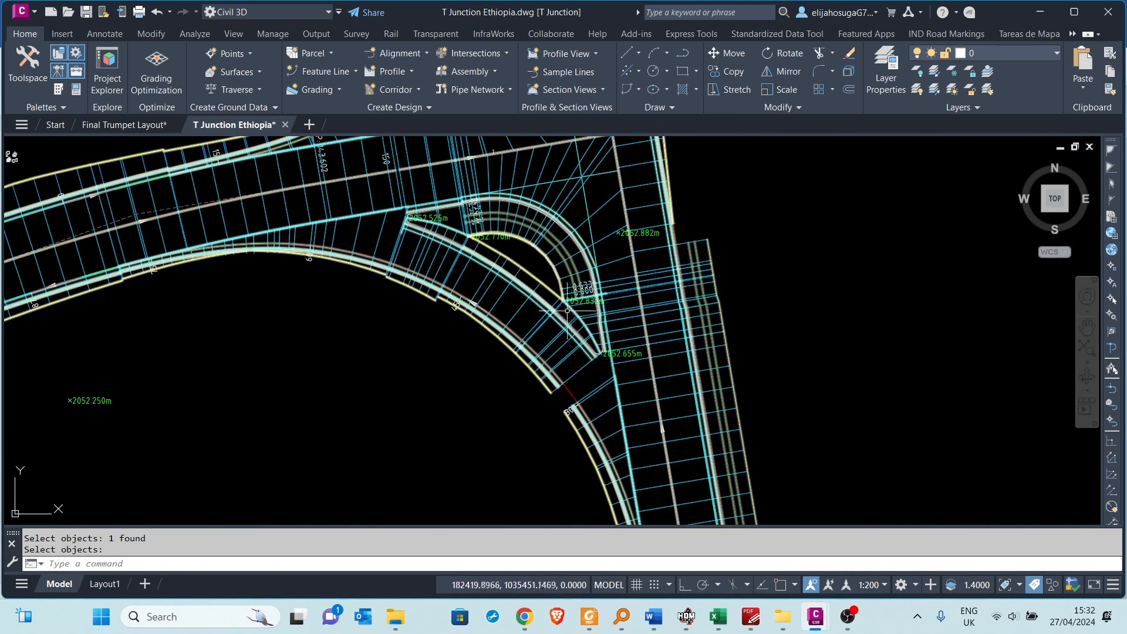
# - Stretch the corridor region boundary near station 30 back to the end of the adjoining region on the curved connecting road
pyautogui.scroll(-4, 548, 287)
pyautogui.scroll(9, 557, 289)
pyautogui.scroll(-12, 543, 262)
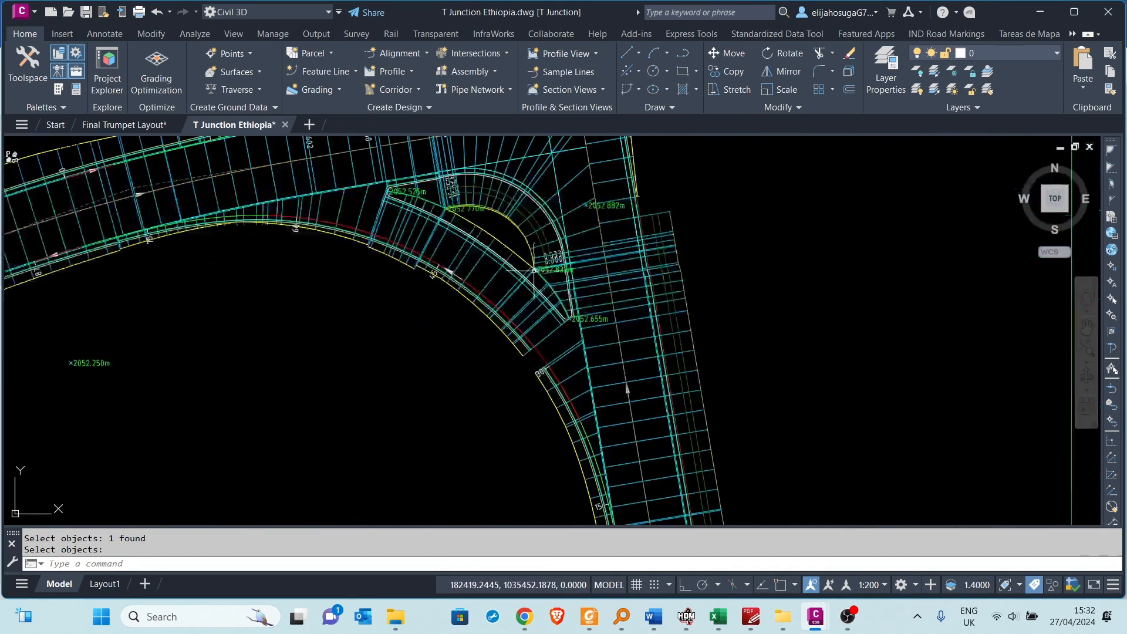
pyautogui.scroll(2, 543, 334)
pyautogui.click(540, 326)
pyautogui.scroll(3, 523, 332)
pyautogui.scroll(3, 521, 337)
pyautogui.click(520, 335)
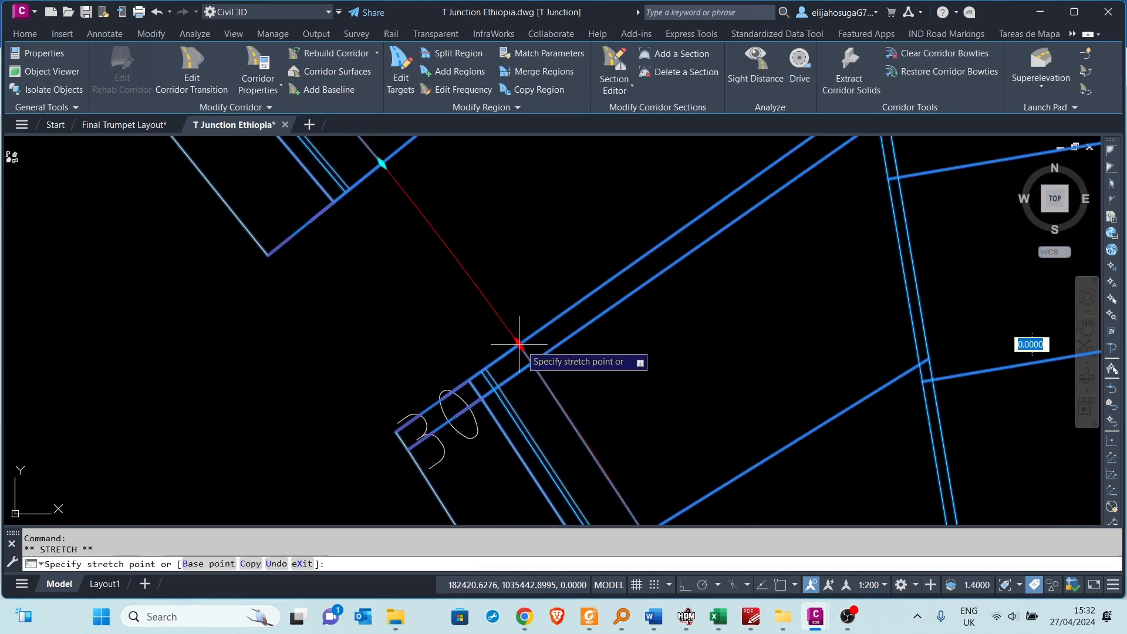
pyautogui.scroll(-5, 521, 335)
pyautogui.scroll(6, 463, 379)
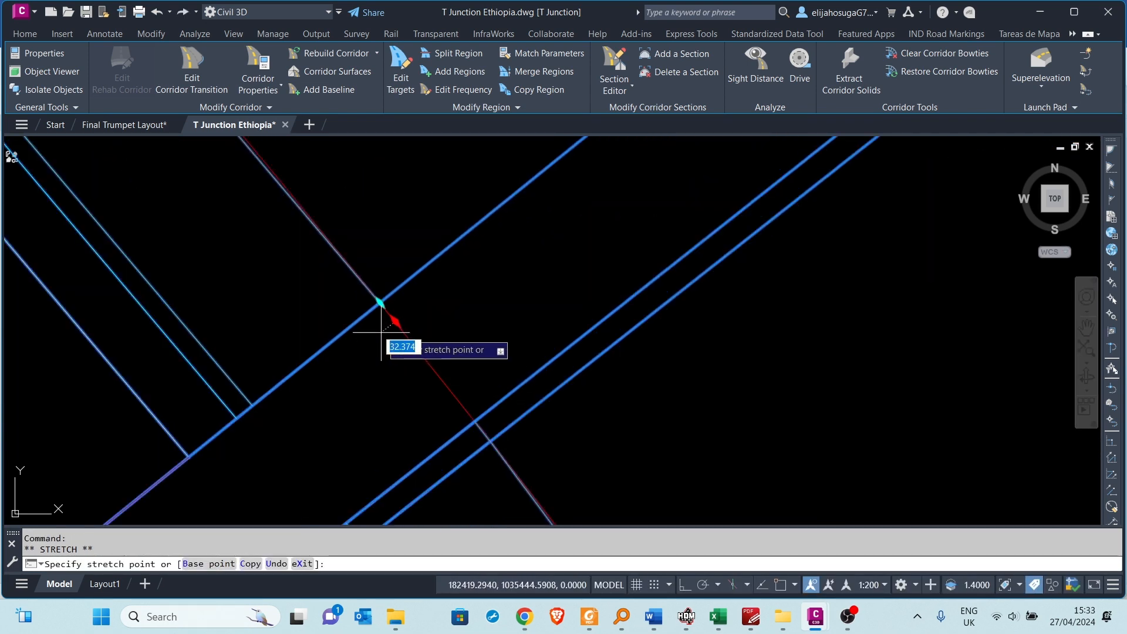
pyautogui.click(374, 330)
pyautogui.click(391, 315)
pyautogui.scroll(4, 385, 312)
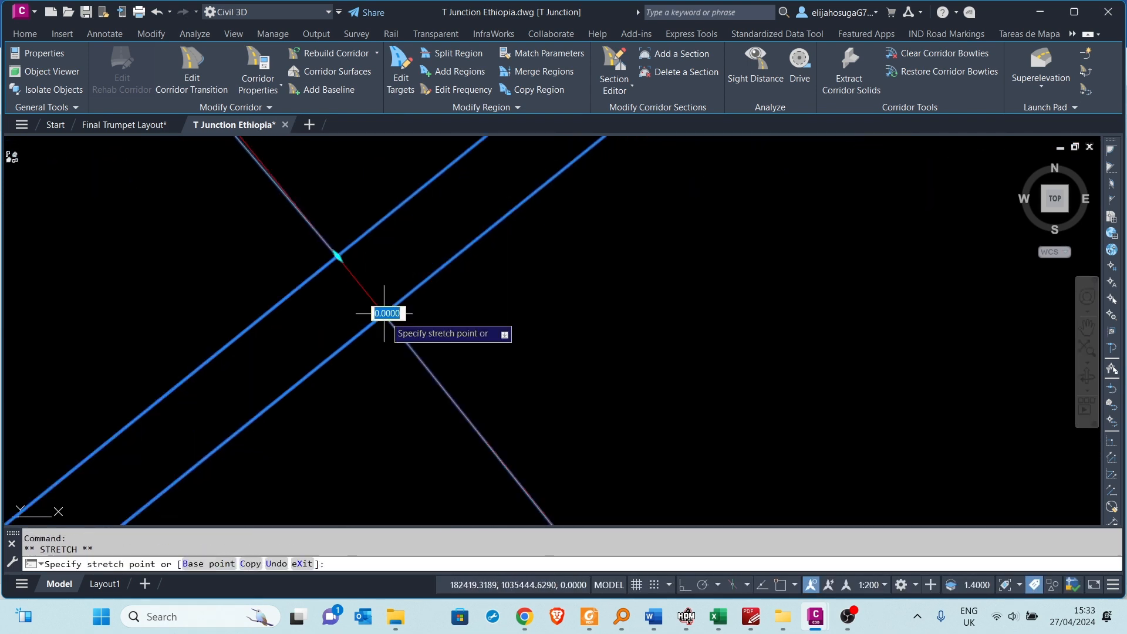
pyautogui.press('Escape')
pyautogui.press('Escape')
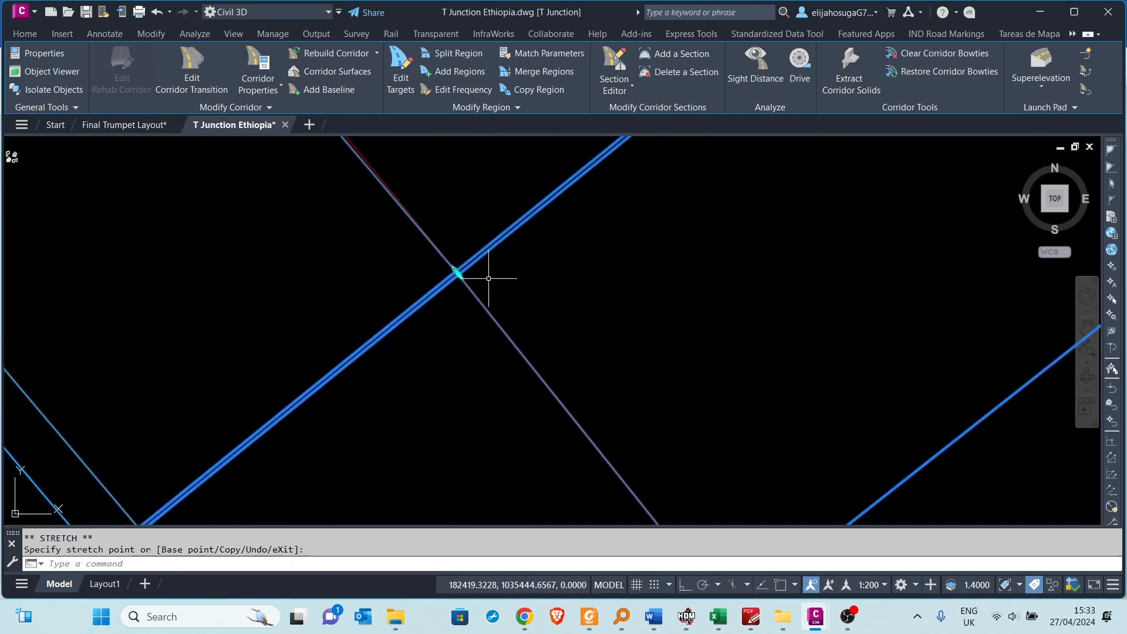
pyautogui.scroll(-8, 499, 268)
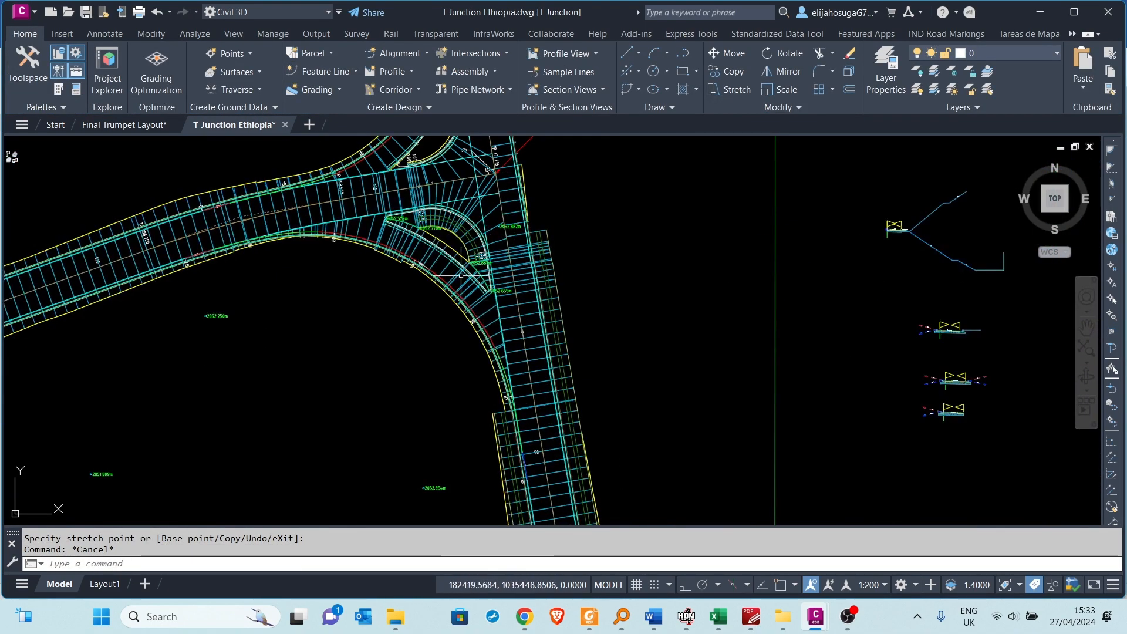
pyautogui.click(504, 267)
pyautogui.rightClick(516, 294)
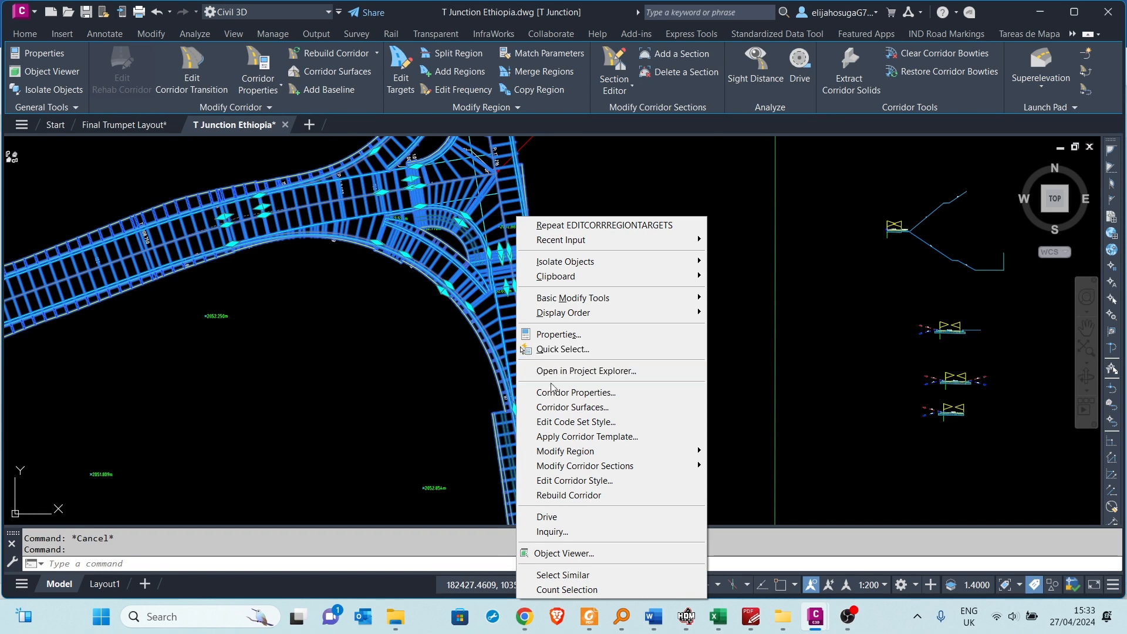
pyautogui.click(577, 556)
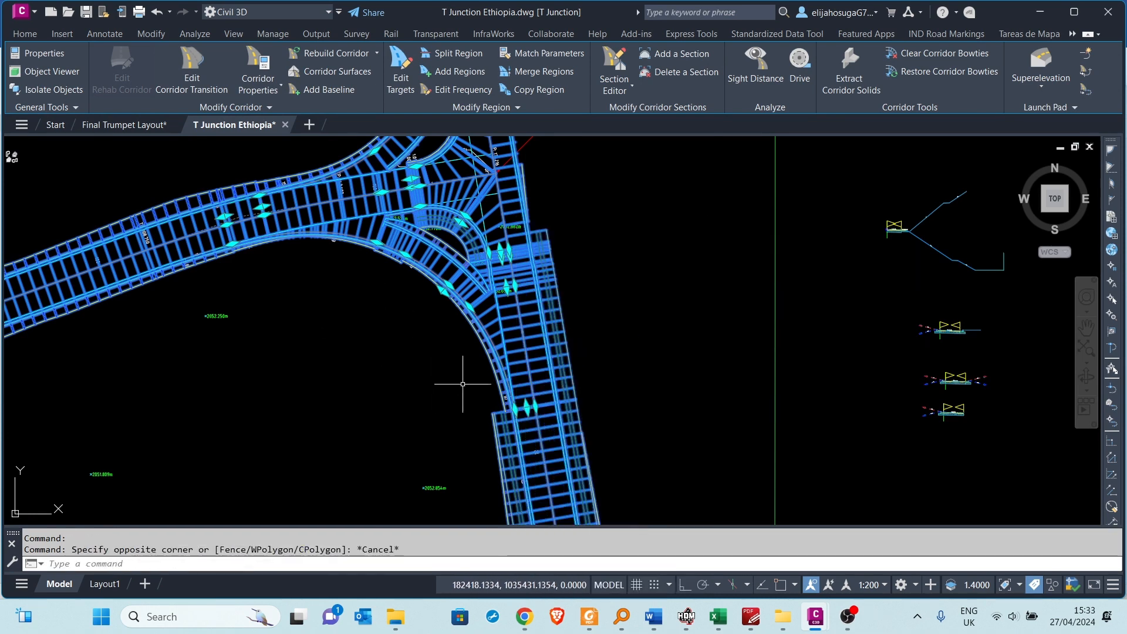
pyautogui.press('Escape')
pyautogui.scroll(2, 464, 381)
pyautogui.scroll(-4, 473, 376)
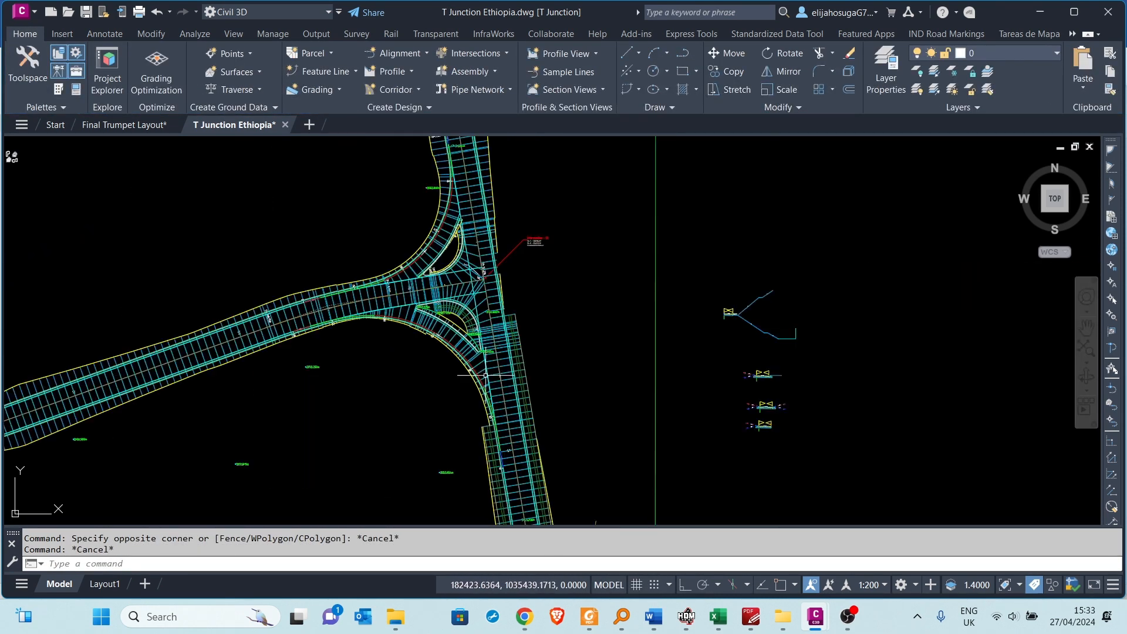
# - Examine the corridor in 3D in the Object Viewer around the junction island and its link regions, and close the viewer
pyautogui.scroll(3, 484, 374)
pyautogui.click(441, 218)
pyautogui.rightClick(441, 218)
pyautogui.click(477, 552)
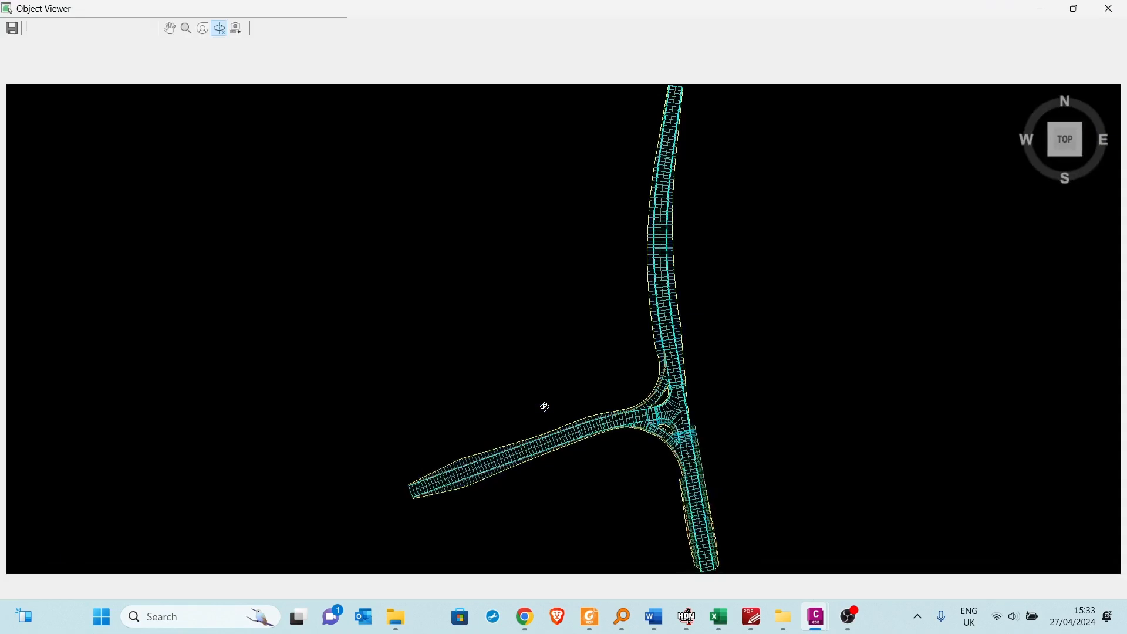
pyautogui.moveTo(692, 492); pyautogui.dragTo(709, 498)
pyautogui.scroll(10, 709, 498)
pyautogui.moveTo(1059, 152); pyautogui.dragTo(823, 121)
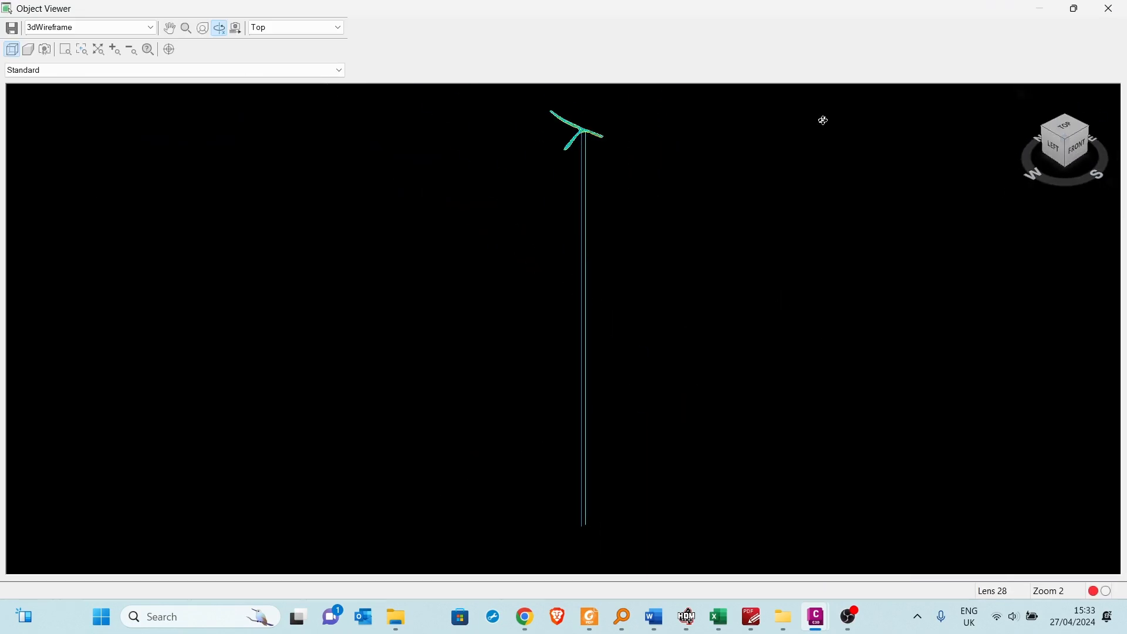
pyautogui.scroll(10, 601, 232)
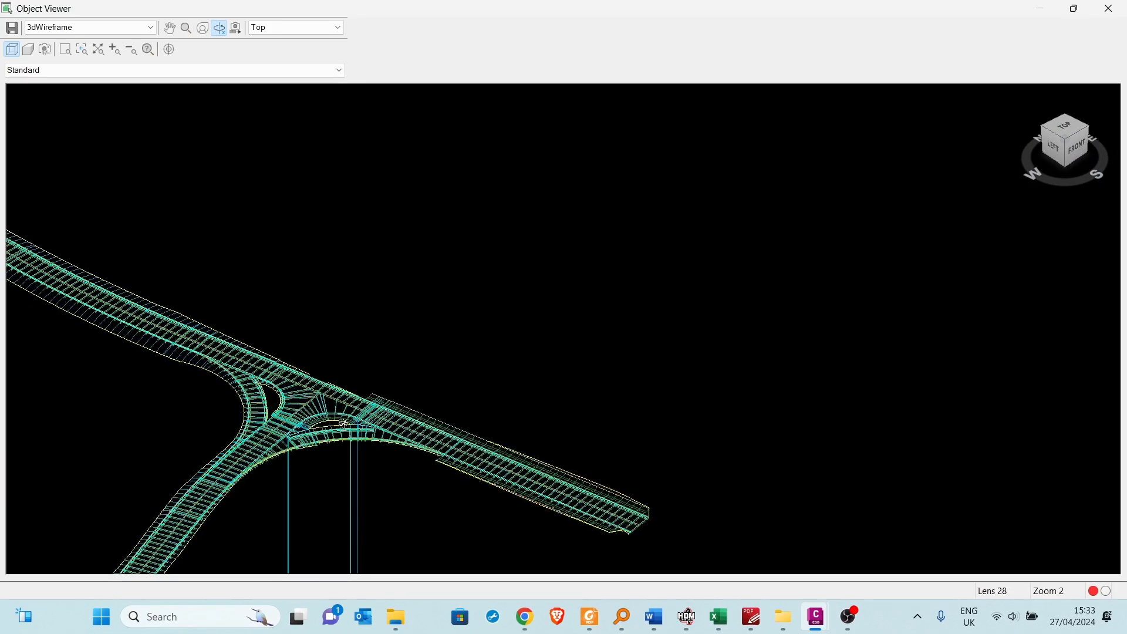
pyautogui.scroll(5, 390, 290)
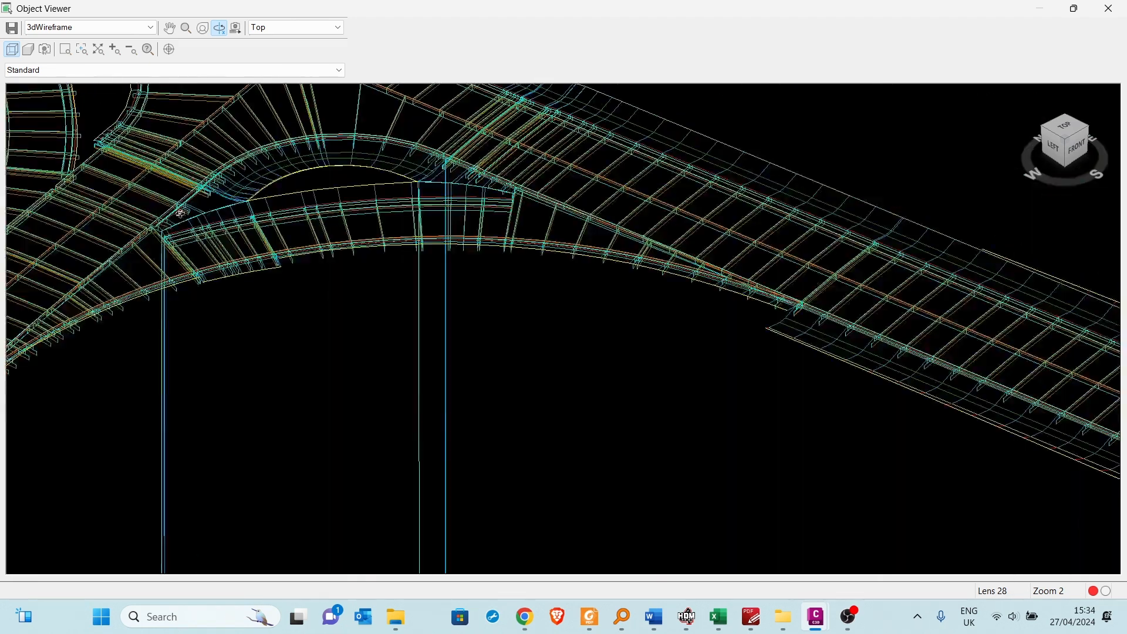
pyautogui.scroll(-5, 229, 311)
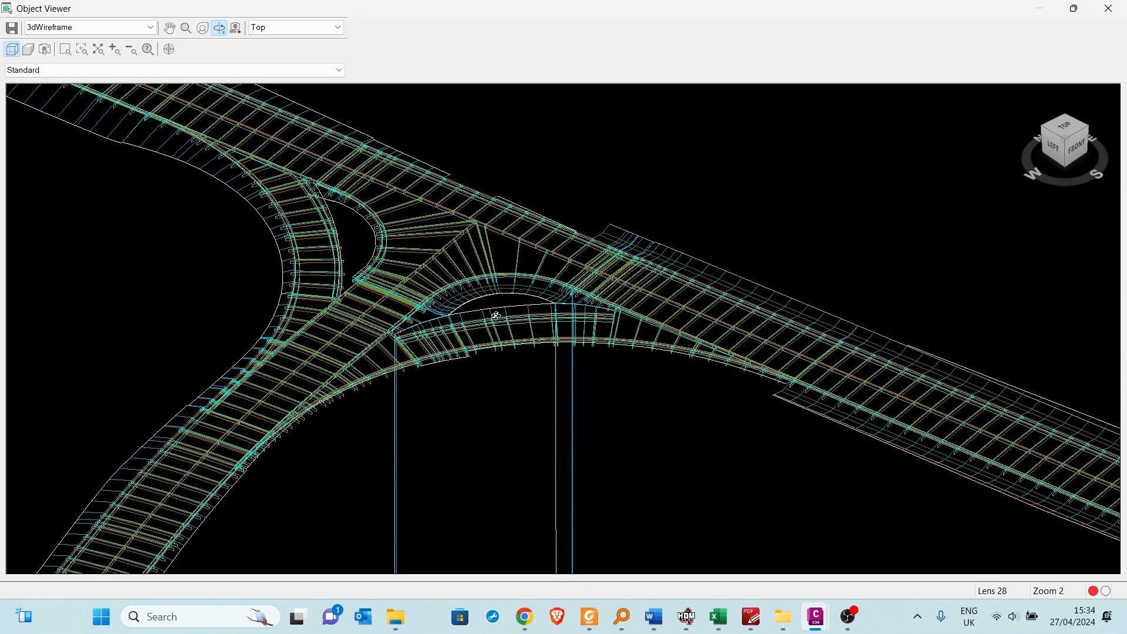
pyautogui.scroll(2, 493, 278)
pyautogui.scroll(-3, 483, 286)
pyautogui.scroll(3, 483, 286)
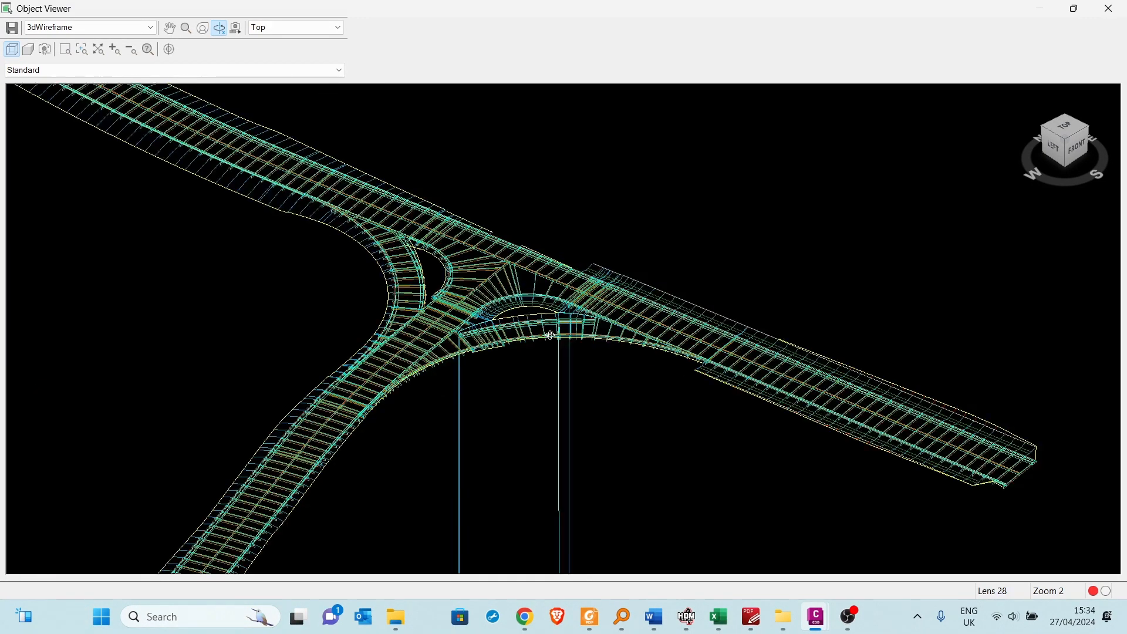
pyautogui.click(1108, 12)
# - Rebuild the corridor by applying its Corridor Properties, keeping the existing region parameters
pyautogui.scroll(5, 415, 315)
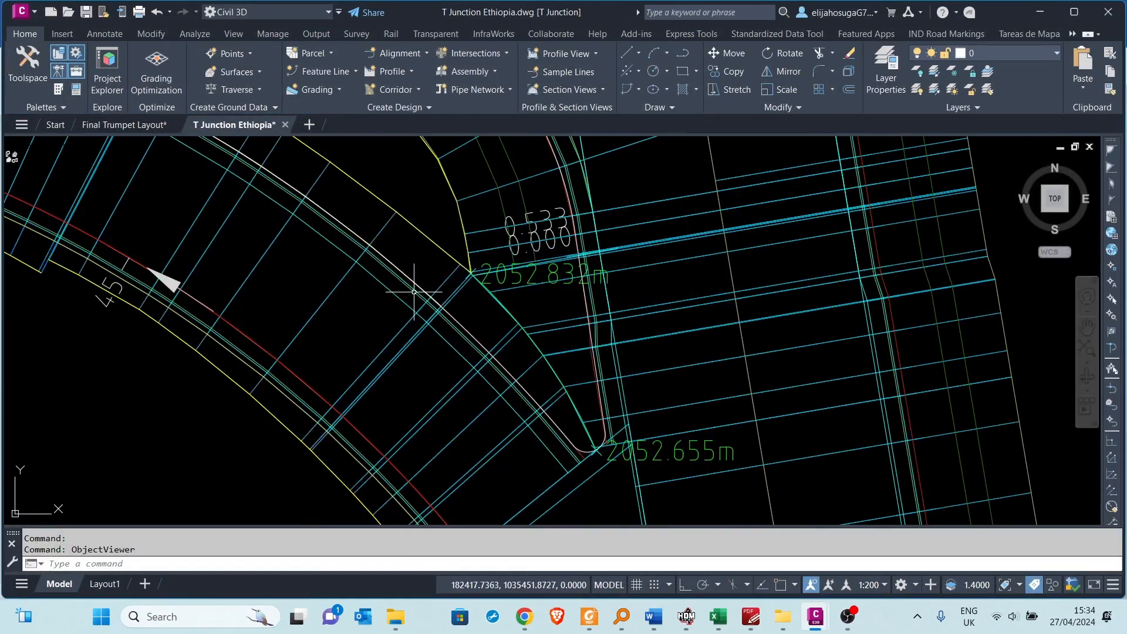
pyautogui.click(414, 315)
pyautogui.scroll(4, 372, 369)
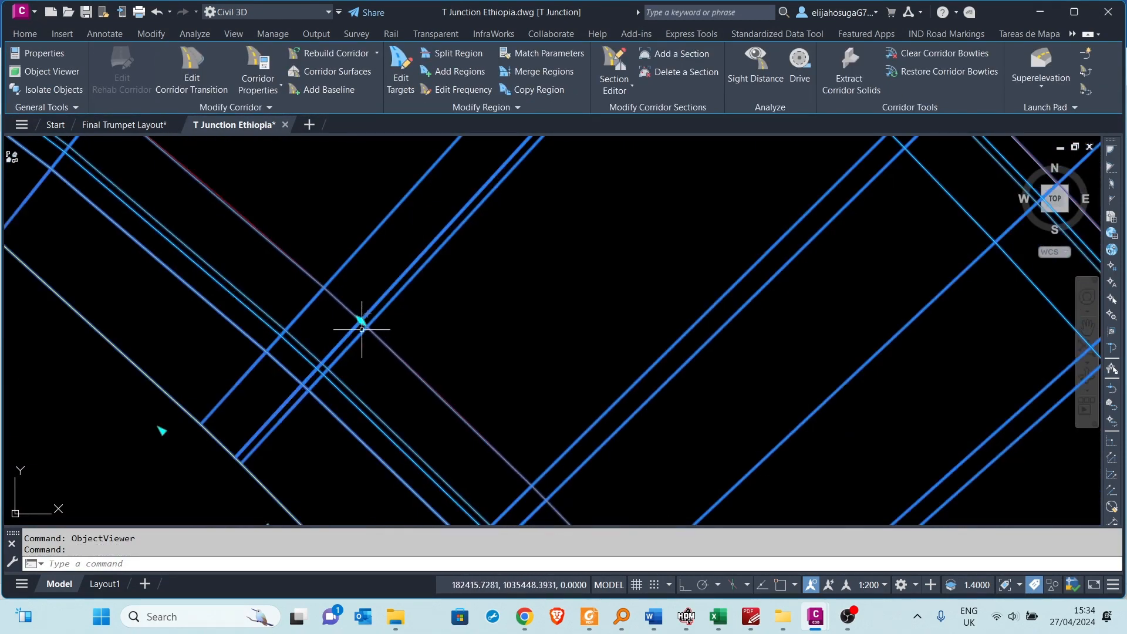
pyautogui.scroll(-6, 360, 323)
pyautogui.scroll(5, 217, 294)
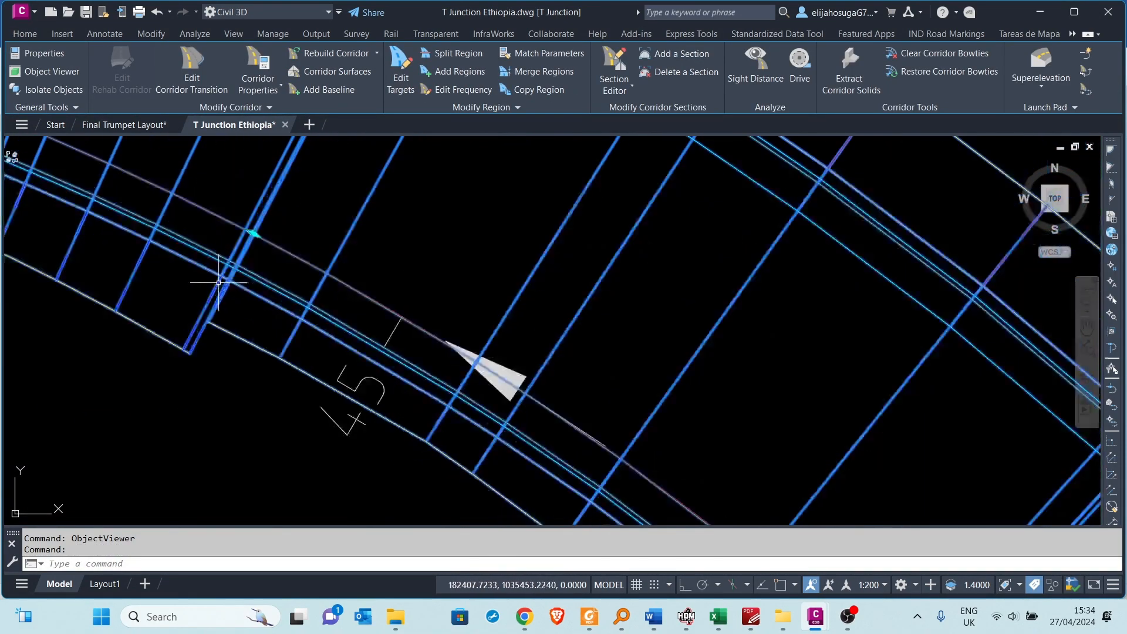
pyautogui.scroll(-2, 349, 256)
pyautogui.rightClick(389, 266)
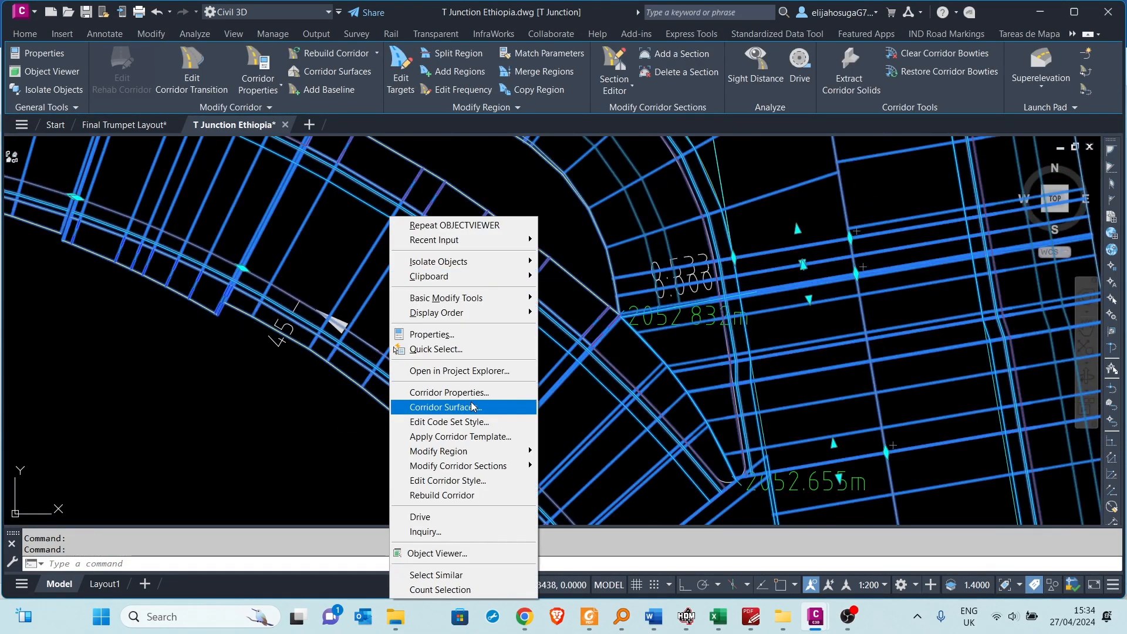
pyautogui.click(449, 392)
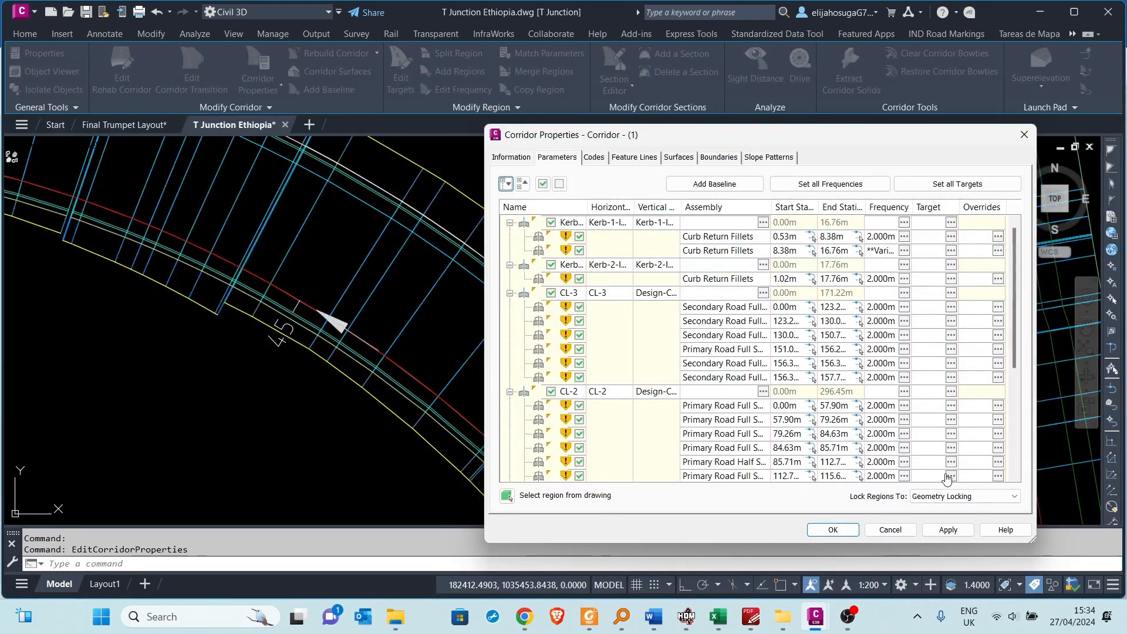
pyautogui.click(944, 530)
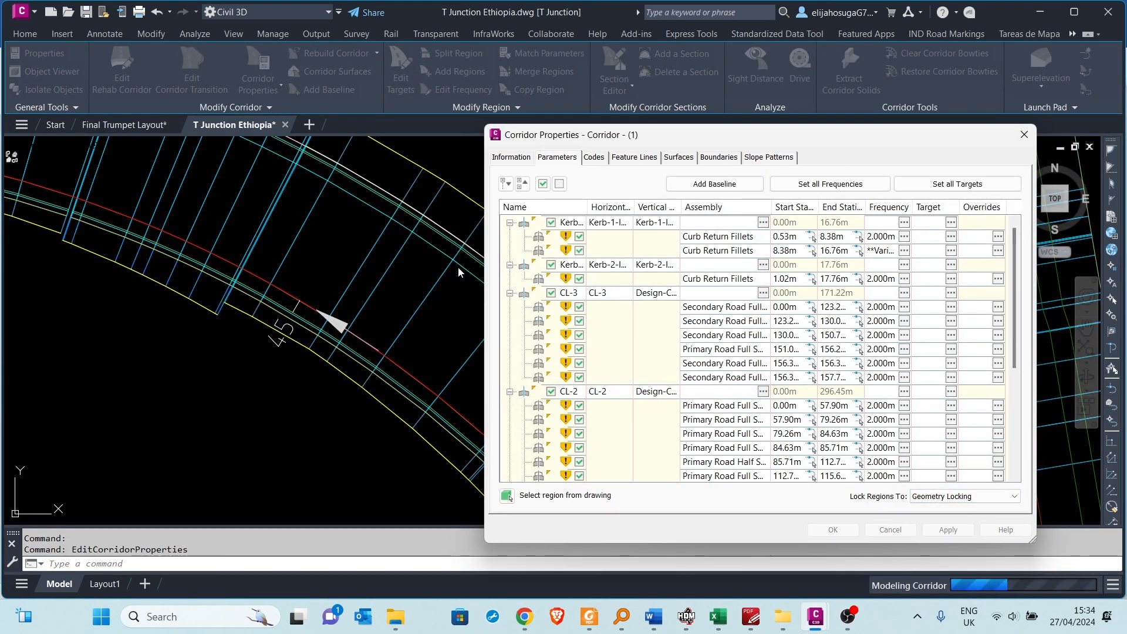
pyautogui.click(851, 533)
# - Check the rebuilt corridor in the Object Viewer, tilting the view to examine the links between the island and the curved road
pyautogui.scroll(-8, 542, 322)
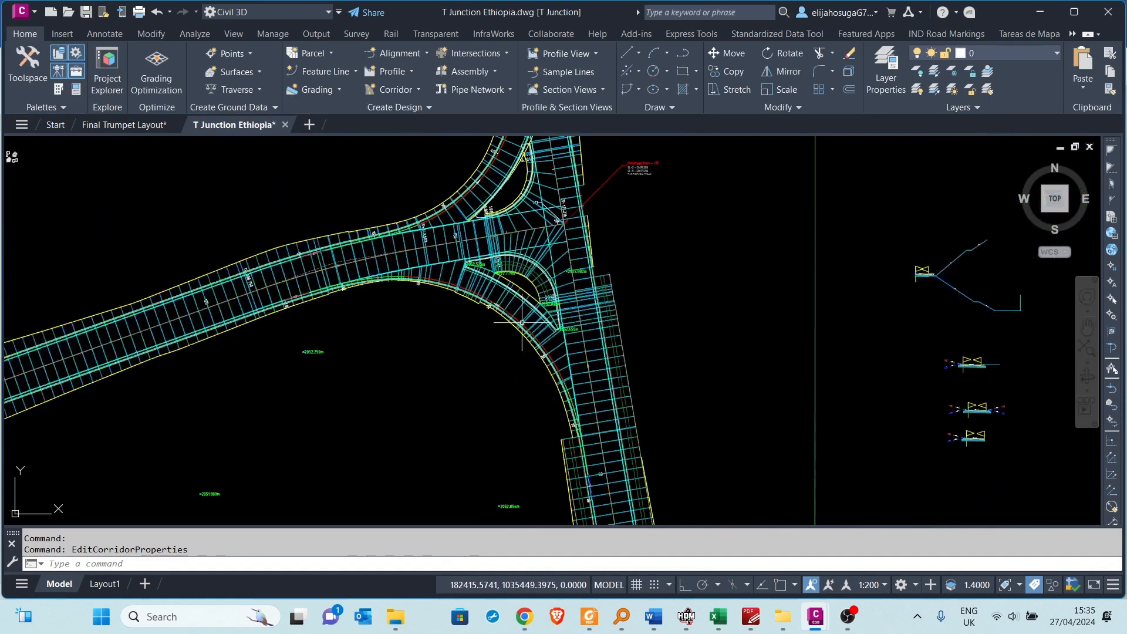
pyautogui.click(547, 323)
pyautogui.rightClick(548, 323)
pyautogui.click(622, 553)
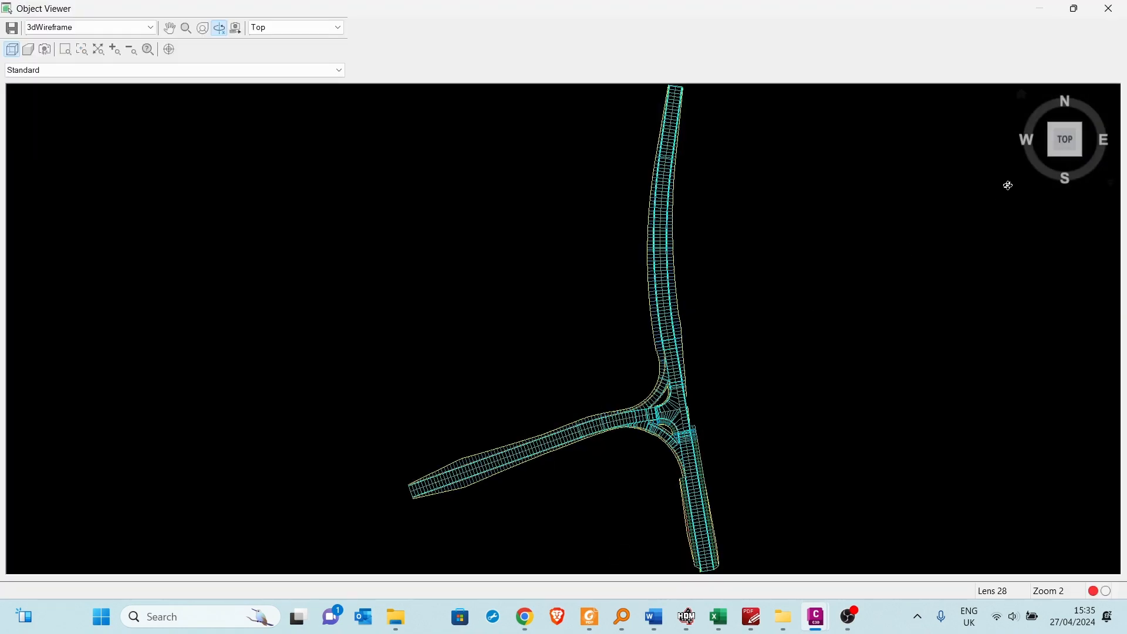
pyautogui.moveTo(1052, 157); pyautogui.dragTo(902, 236)
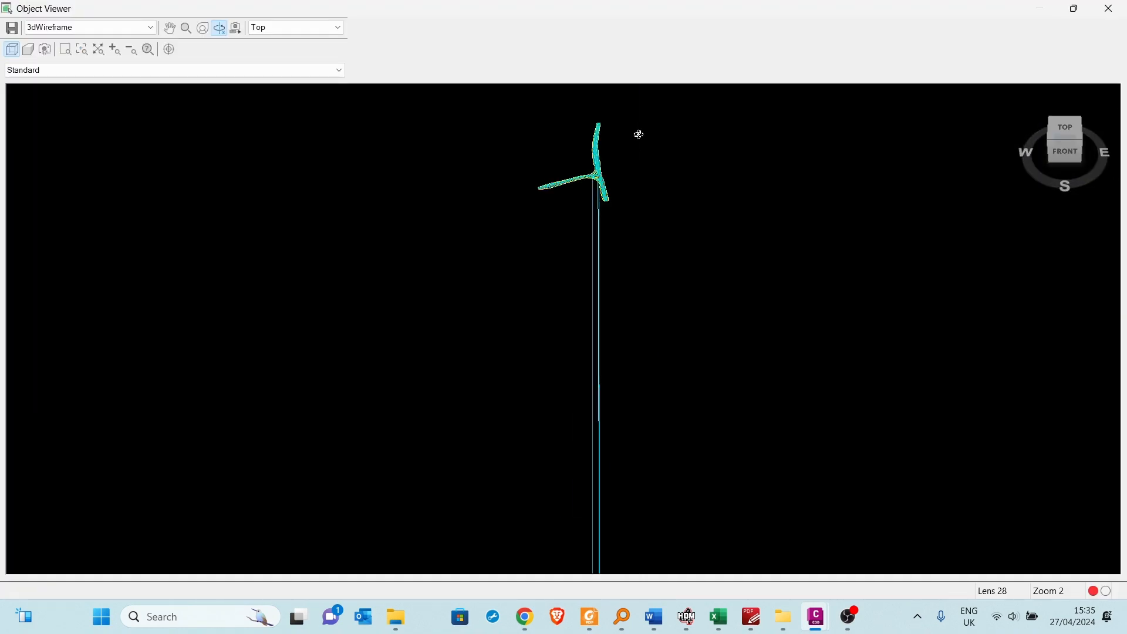
pyautogui.moveTo(639, 134); pyautogui.dragTo(598, 280)
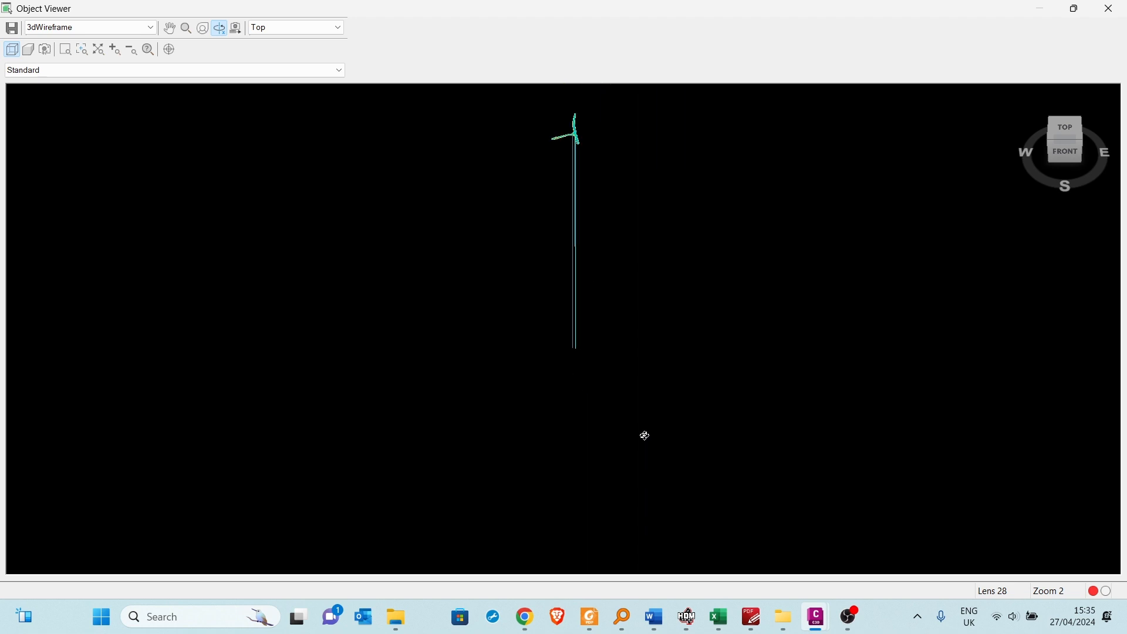
pyautogui.moveTo(571, 217); pyautogui.dragTo(661, 340)
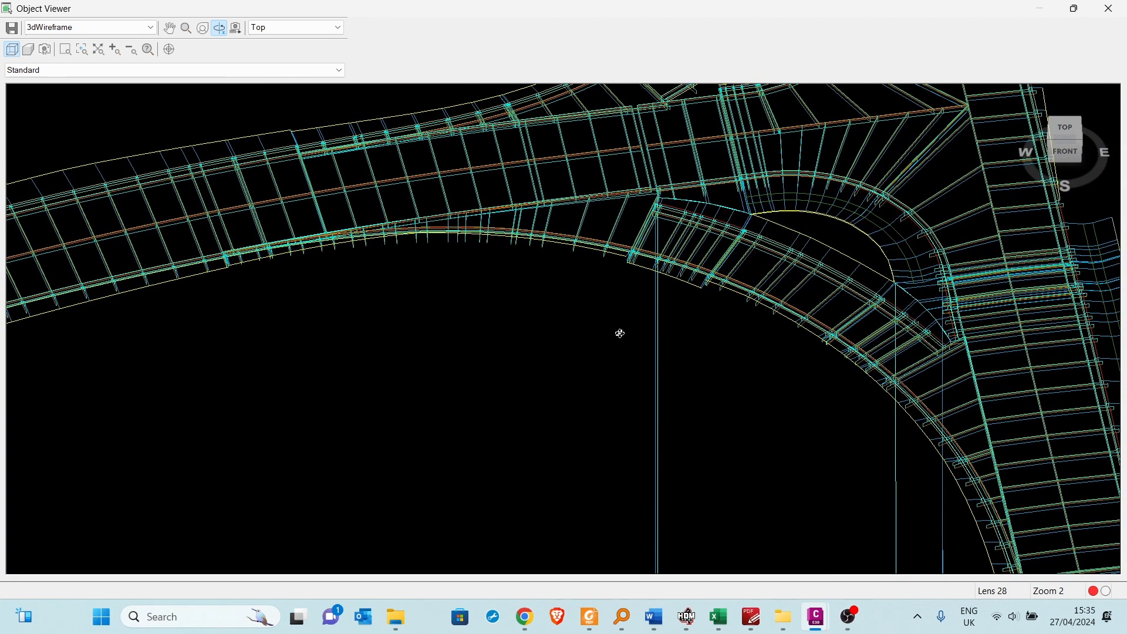
pyautogui.scroll(-10, 620, 333)
pyautogui.scroll(9, 470, 252)
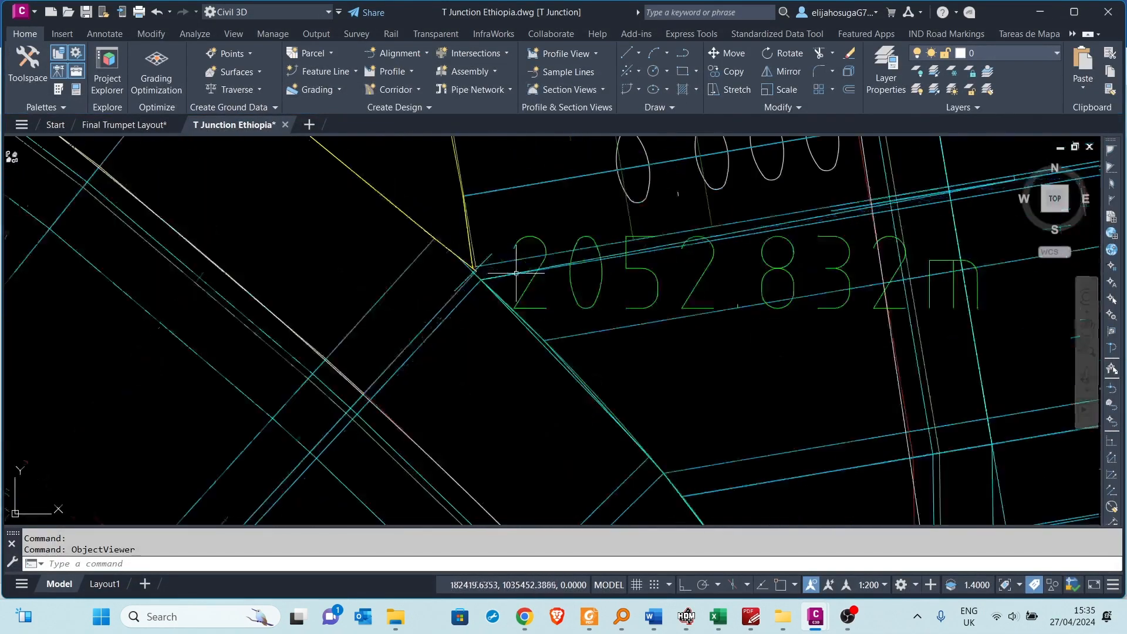
pyautogui.click(384, 295)
pyautogui.scroll(-4, 561, 246)
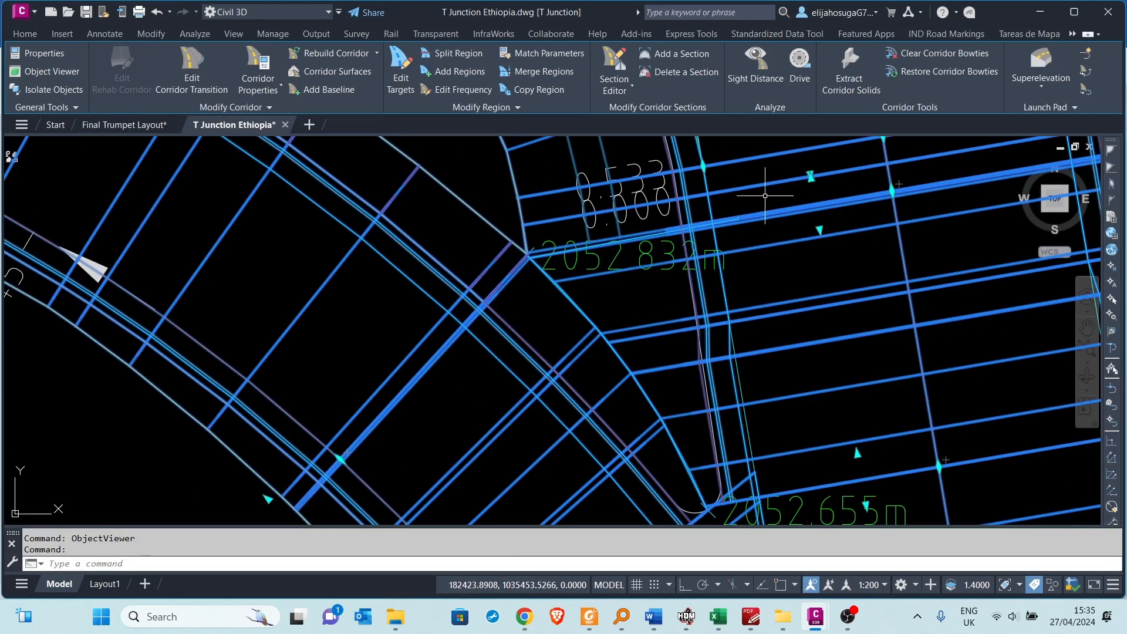
pyautogui.scroll(4, 807, 179)
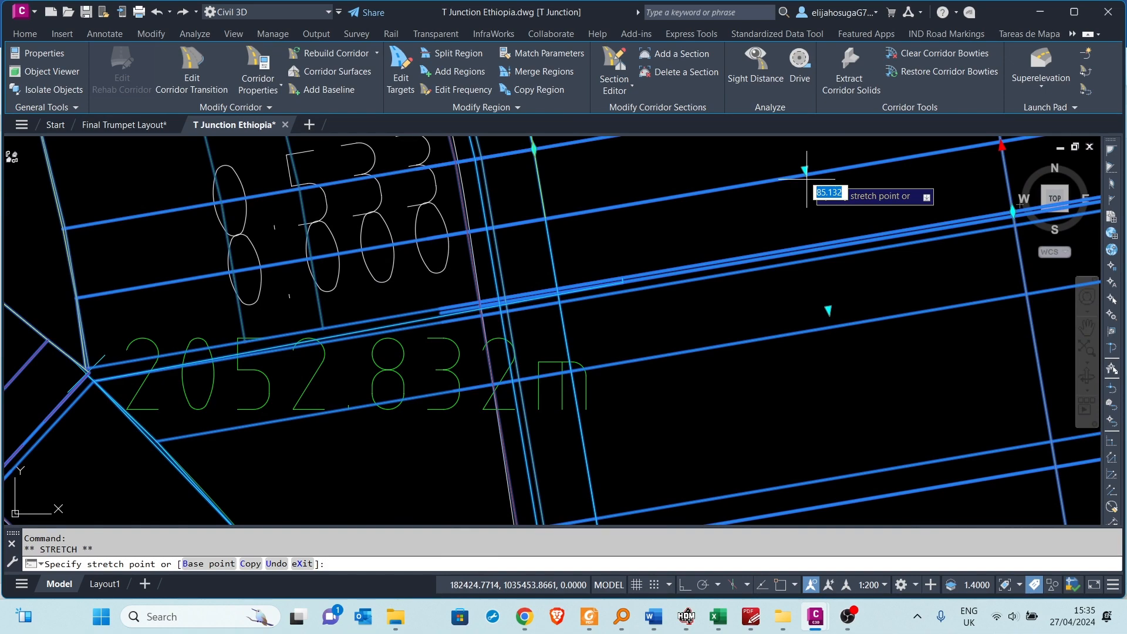
pyautogui.press('Escape')
pyautogui.scroll(3, 804, 182)
pyautogui.click(794, 178)
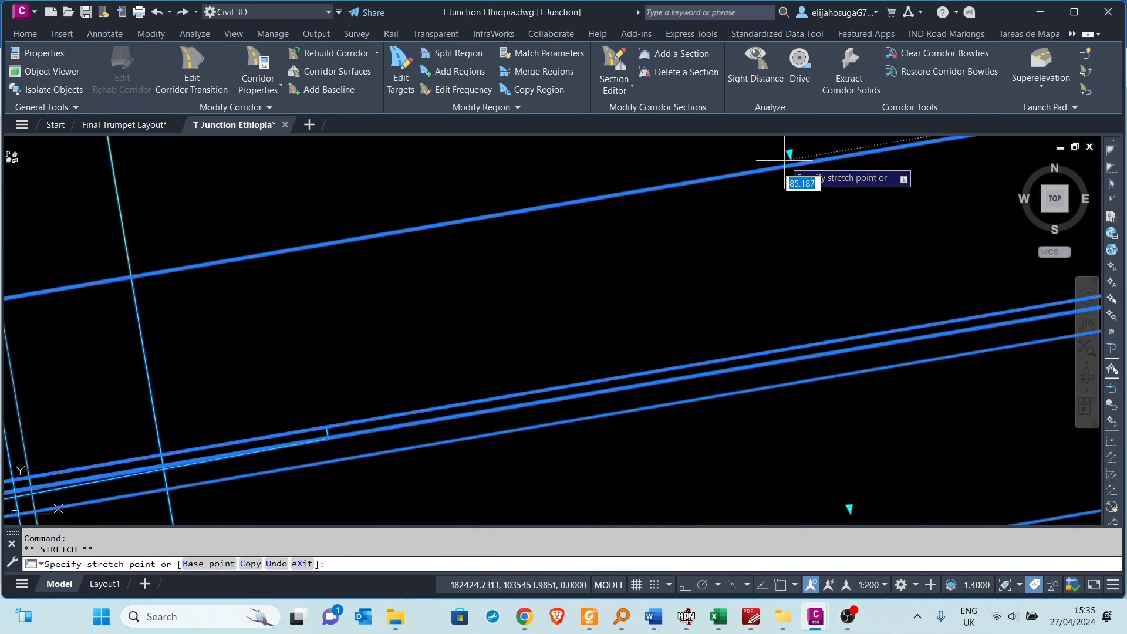
pyautogui.scroll(-5, 784, 177)
pyautogui.press('Escape')
pyautogui.press('Escape')
pyautogui.scroll(-6, 487, 225)
# - Stretch the curved road's region boundary beside the island tip marked 2052.525m to about station 52.25 m
pyautogui.moveTo(342, 225); pyautogui.dragTo(561, 358, button='middle')
pyautogui.scroll(2, 384, 306)
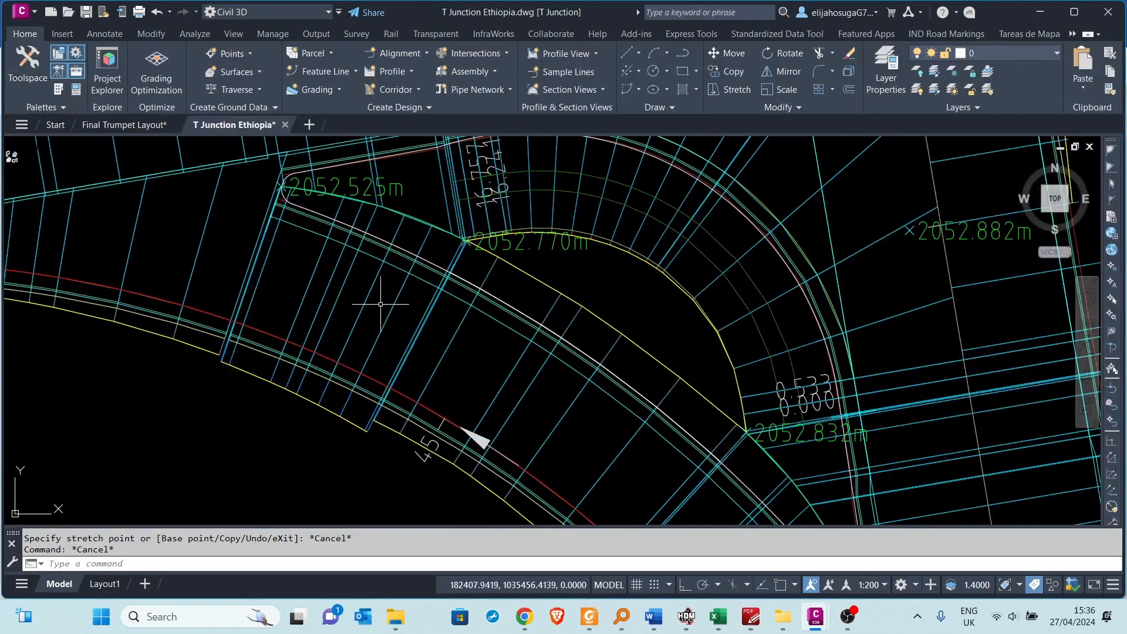
pyautogui.click(333, 293)
pyautogui.click(321, 290)
pyautogui.scroll(4, 260, 196)
pyautogui.moveTo(299, 203); pyautogui.dragTo(342, 253, button='middle')
pyautogui.scroll(-4, 343, 252)
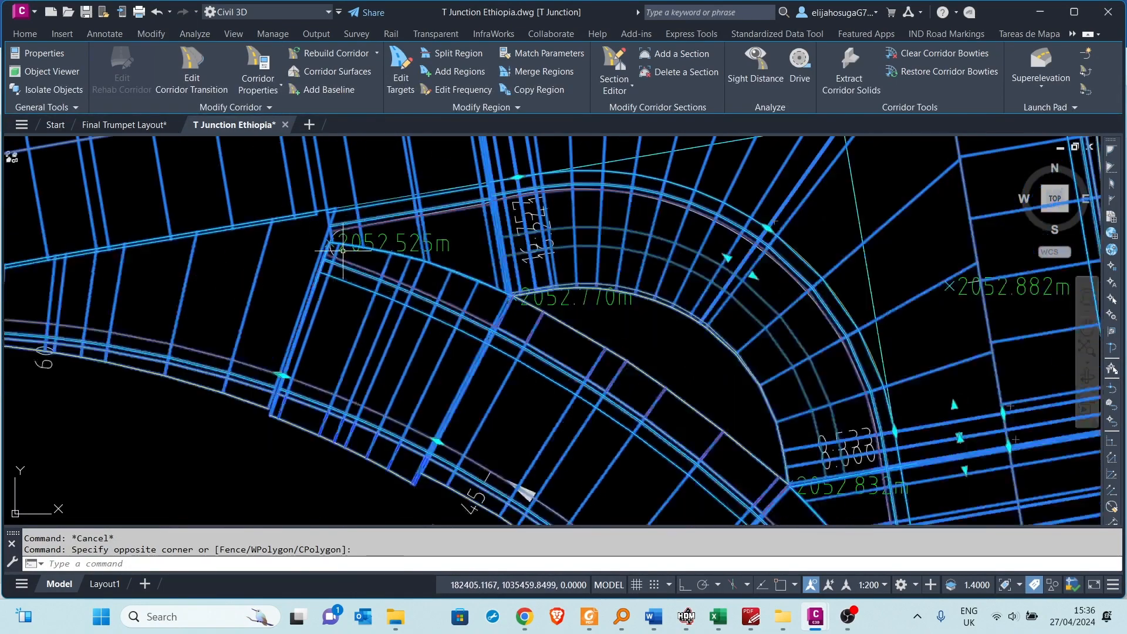
pyautogui.scroll(4, 285, 379)
pyautogui.click(285, 390)
pyautogui.scroll(6, 286, 391)
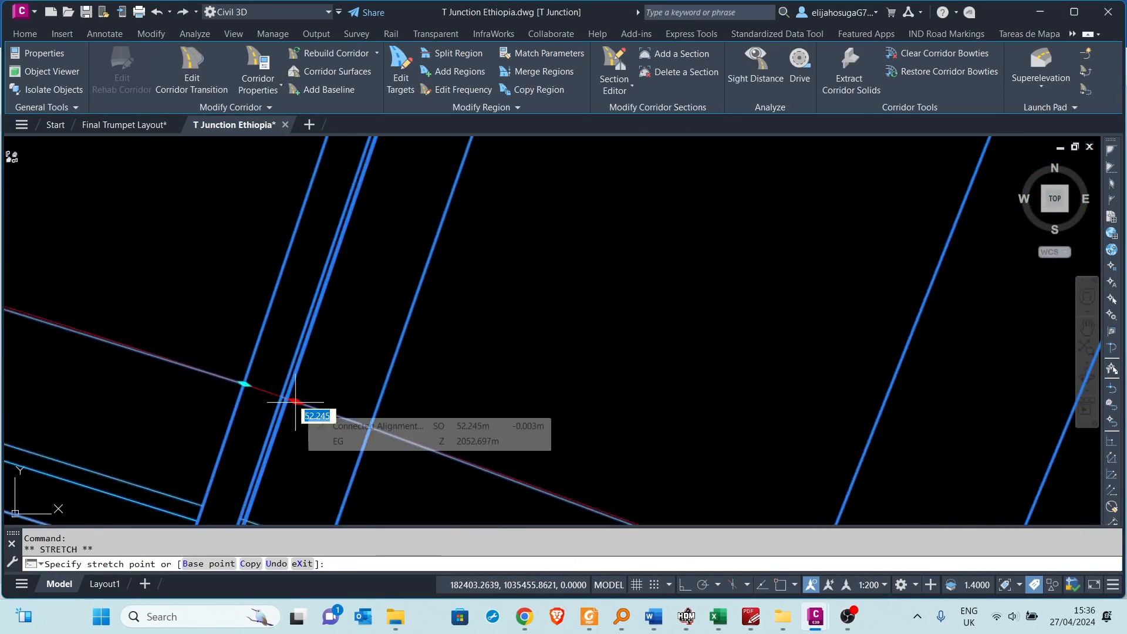
pyautogui.click(292, 401)
# - Stretch the curved road's adjoining region boundary beside the island tip marked 2052.525m to about station 52.31 m
pyautogui.scroll(-5, 321, 383)
pyautogui.scroll(4, 404, 203)
pyautogui.scroll(-5, 404, 203)
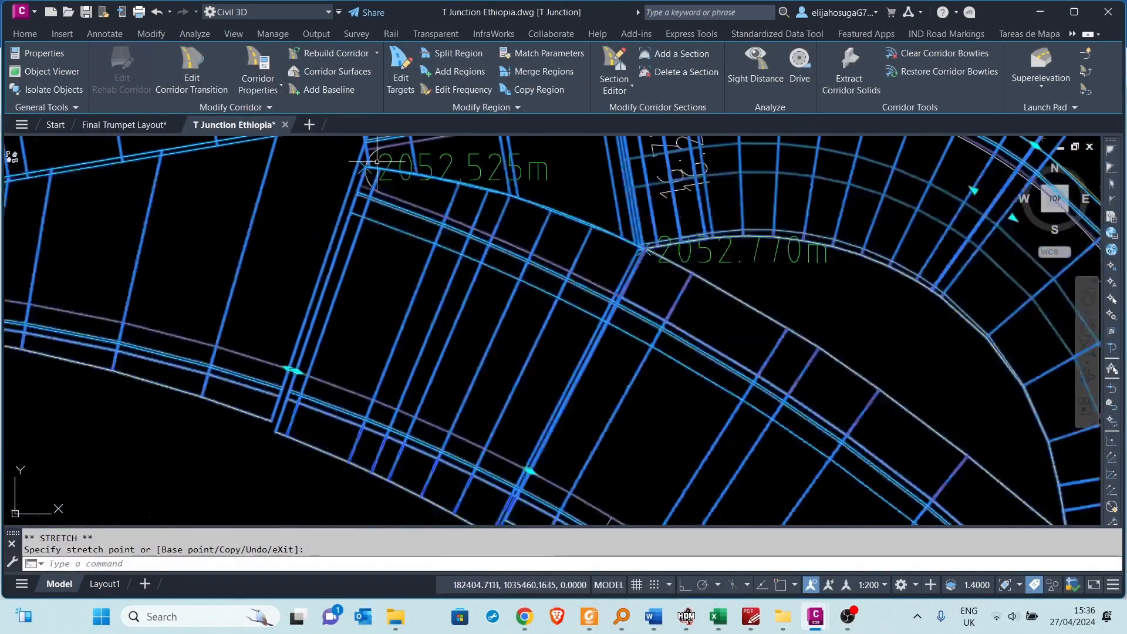
pyautogui.moveTo(299, 361); pyautogui.dragTo(345, 210, button='middle')
pyautogui.scroll(5, 345, 211)
pyautogui.scroll(3, 318, 248)
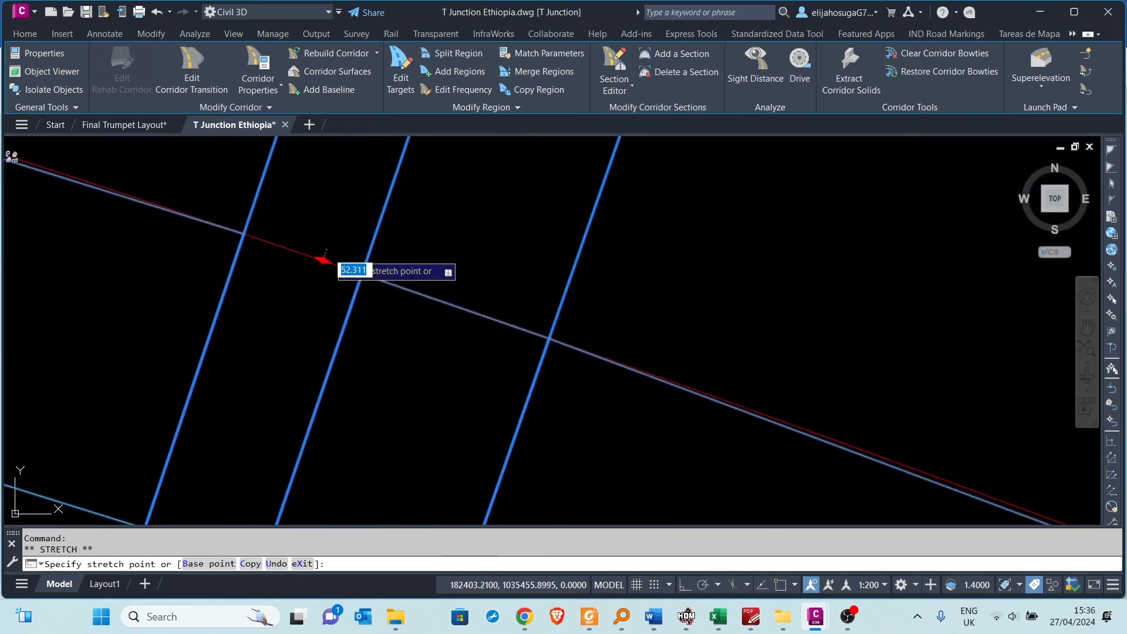
pyautogui.click(355, 270)
pyautogui.press('Escape')
# - Stretch the curved road's region boundary in line with the island point marked 2052.770m to about station 47 m
pyautogui.scroll(-5, 247, 241)
pyautogui.moveTo(247, 241); pyautogui.dragTo(385, 327, button='middle')
pyautogui.scroll(-2, 385, 327)
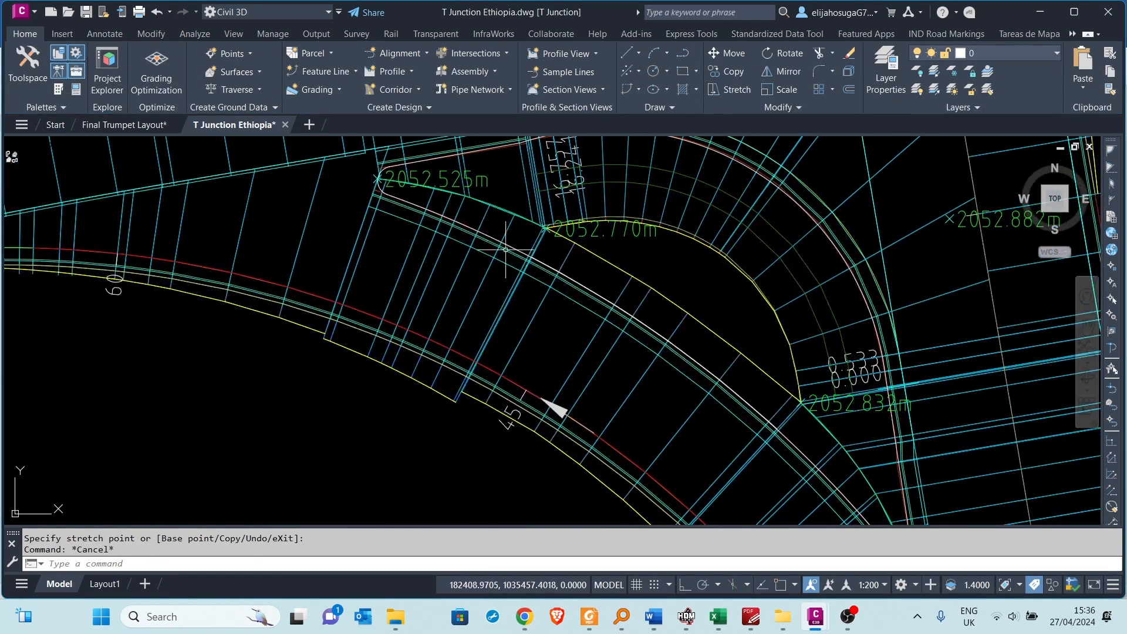
pyautogui.scroll(6, 528, 246)
pyautogui.click(534, 267)
pyautogui.scroll(-2, 534, 268)
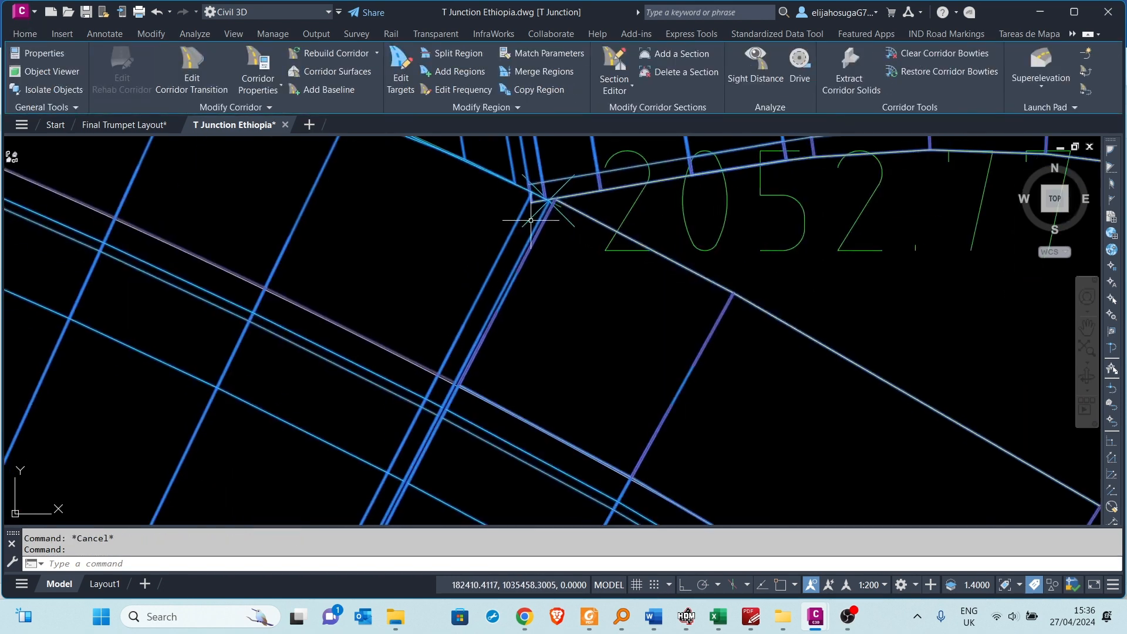
pyautogui.scroll(6, 474, 371)
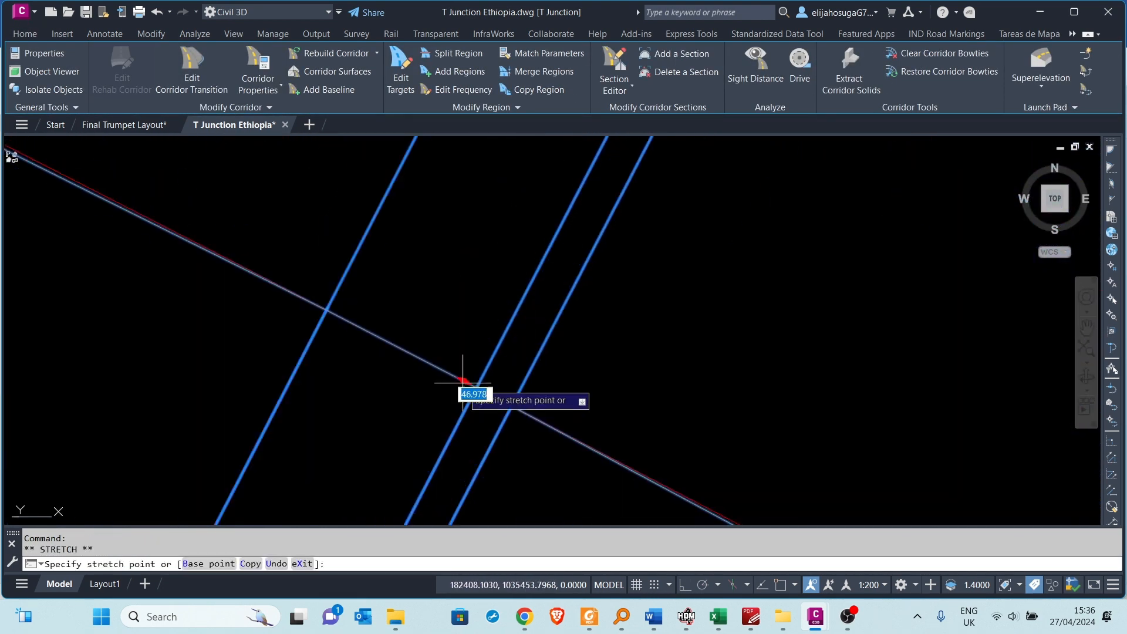
pyautogui.click(440, 376)
pyautogui.scroll(-3, 623, 209)
pyautogui.scroll(5, 599, 385)
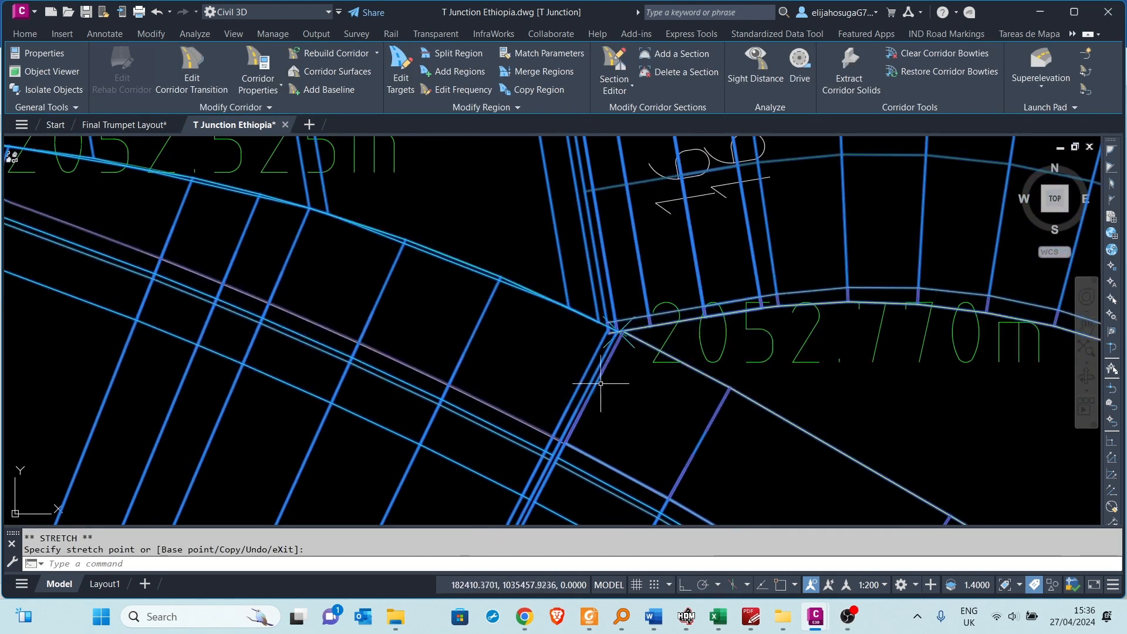
pyautogui.scroll(-8, 649, 328)
pyautogui.press('Escape')
# - Try to stretch the curved road's region boundary in line with the island point marked 2052.832m to about station 37.75 m
pyautogui.scroll(4, 659, 320)
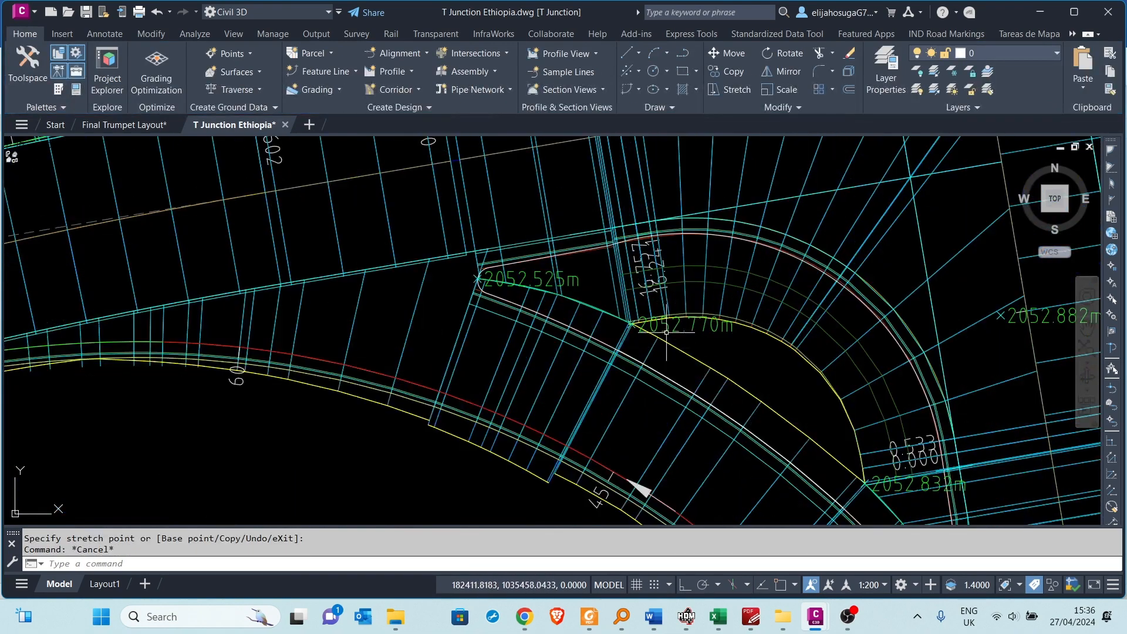
pyautogui.scroll(2, 533, 400)
pyautogui.click(537, 404)
pyautogui.scroll(-5, 615, 355)
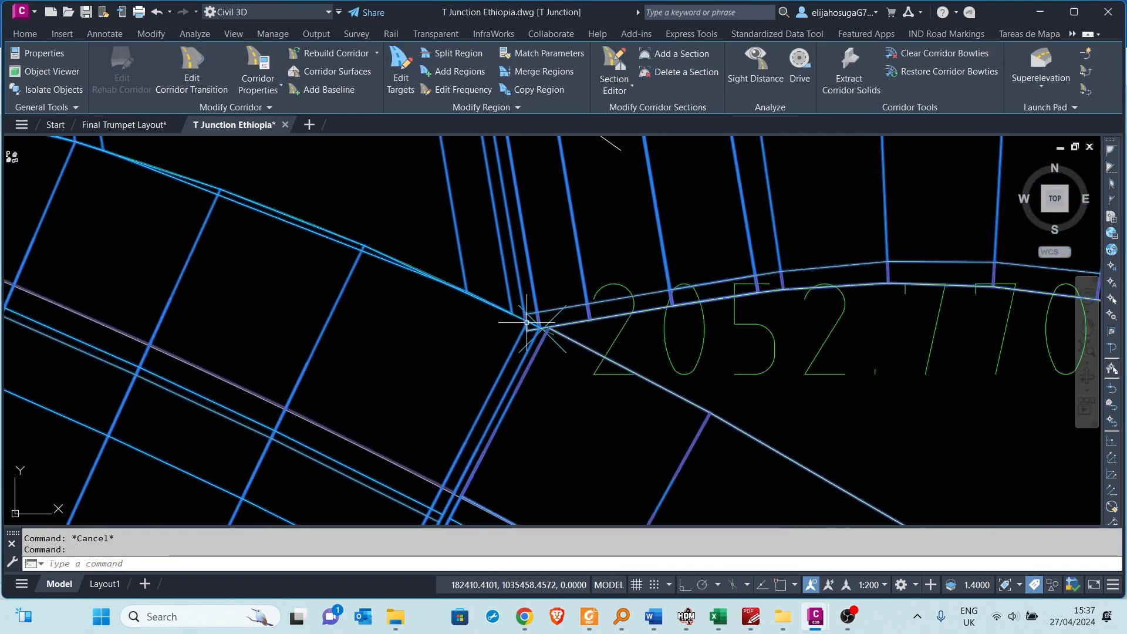
pyautogui.scroll(3, 615, 354)
pyautogui.scroll(-4, 587, 364)
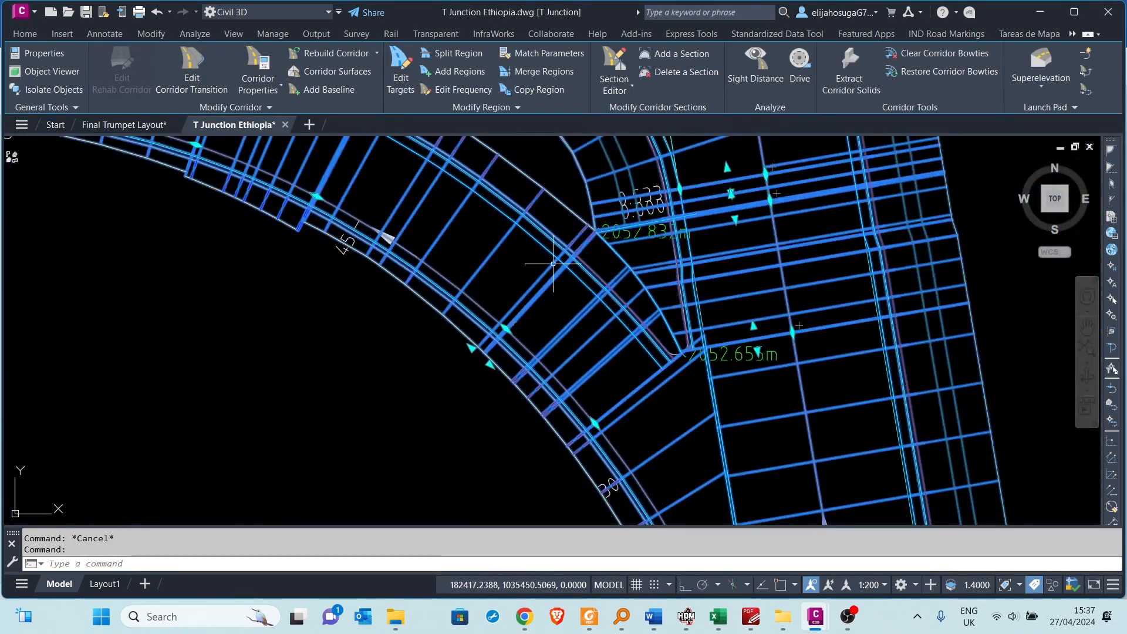
pyautogui.scroll(8, 473, 373)
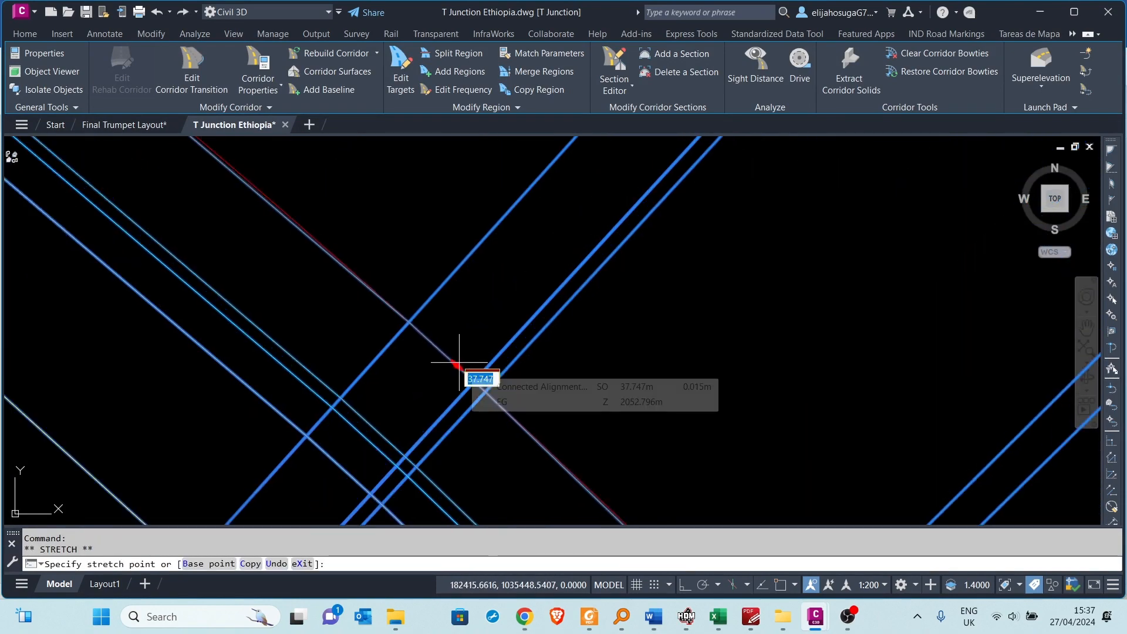
pyautogui.click(470, 369)
pyautogui.scroll(-2, 594, 327)
pyautogui.hotkey('ctrl', 'z')
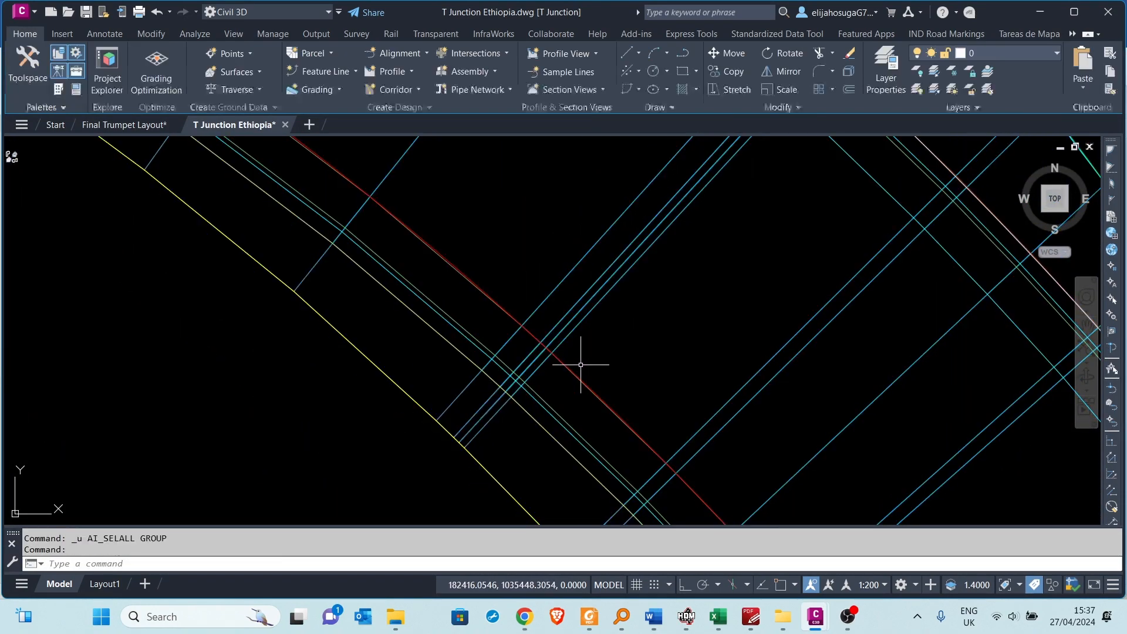
# - Examine the corridor's section lines and region boundaries around the island point marked 2052.832m
pyautogui.scroll(-3, 547, 361)
pyautogui.click(546, 358)
pyautogui.scroll(3, 546, 357)
pyautogui.scroll(-6, 527, 394)
pyautogui.scroll(7, 603, 297)
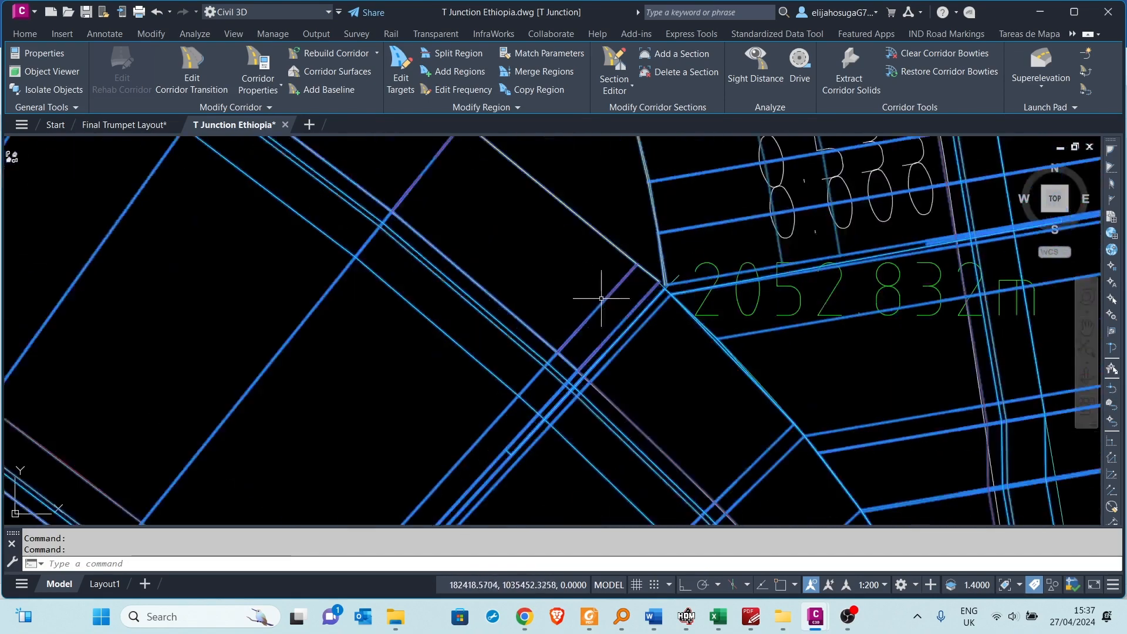
pyautogui.scroll(-8, 701, 267)
pyautogui.press('Escape')
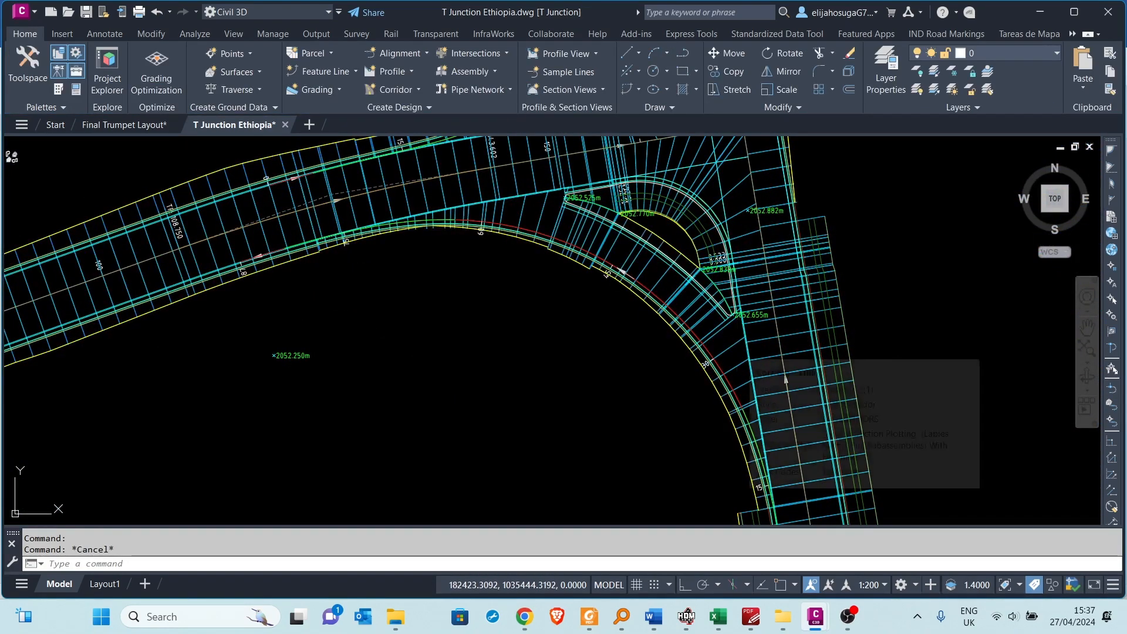
# - Inspect the corridor in the Object Viewer, tilting the view to examine the links around the junction island, and close the viewer
pyautogui.click(724, 360)
pyautogui.rightClick(724, 360)
pyautogui.click(744, 512)
pyautogui.click(1049, 153)
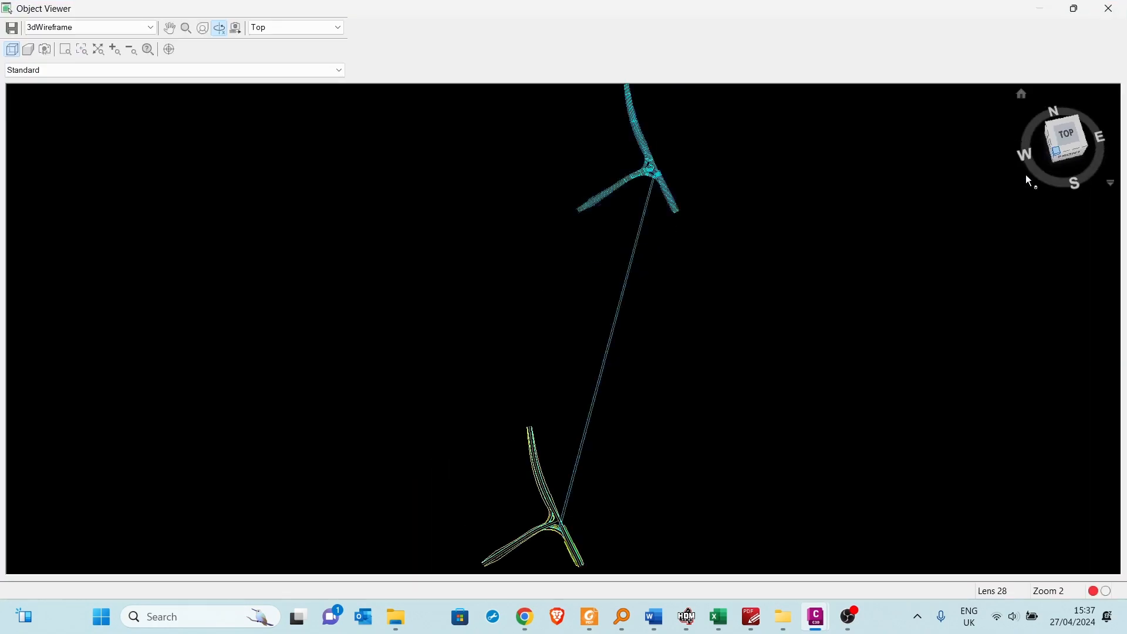
pyautogui.moveTo(545, 189); pyautogui.dragTo(298, 363)
pyautogui.moveTo(217, 392); pyautogui.dragTo(378, 375, button='middle')
pyautogui.scroll(1, 331, 376)
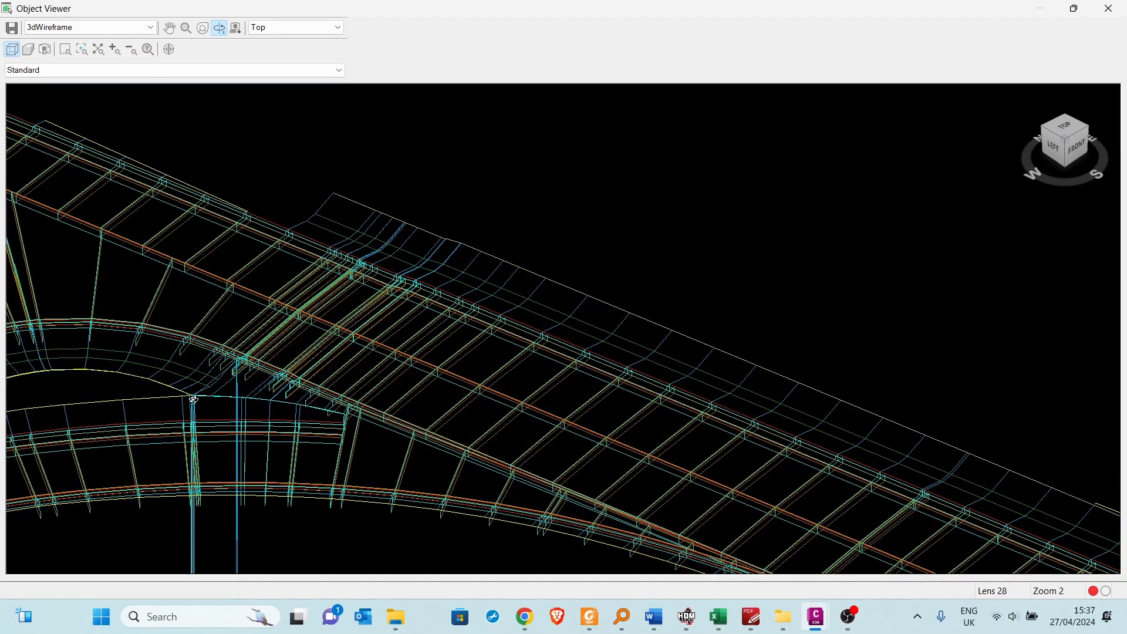
pyautogui.scroll(-4, 205, 427)
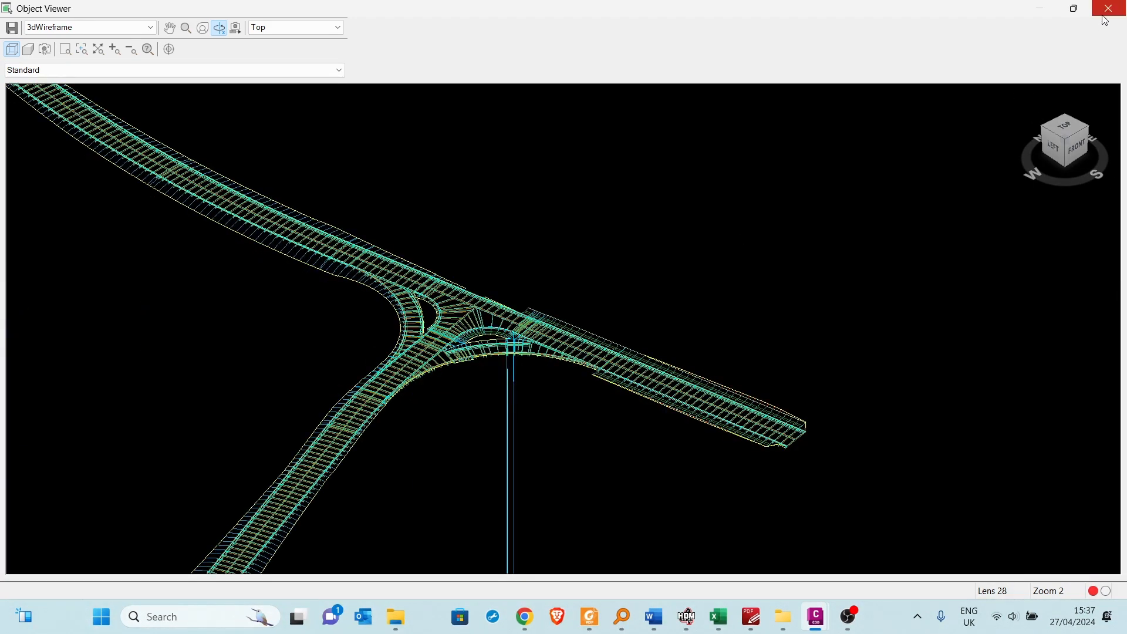
pyautogui.click(1106, 21)
# - Stretch the curved road's region boundary in line with the point marked 2052.832m to meet the adjoining region
pyautogui.scroll(3, 659, 297)
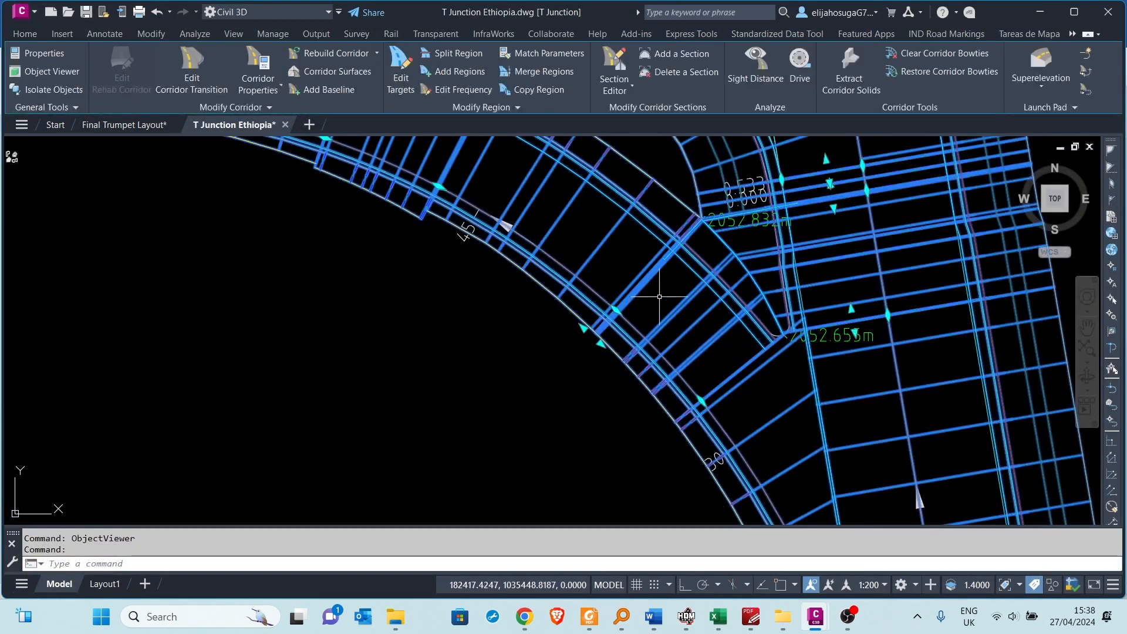
pyautogui.moveTo(671, 243); pyautogui.dragTo(702, 314, button='middle')
pyautogui.scroll(2, 617, 405)
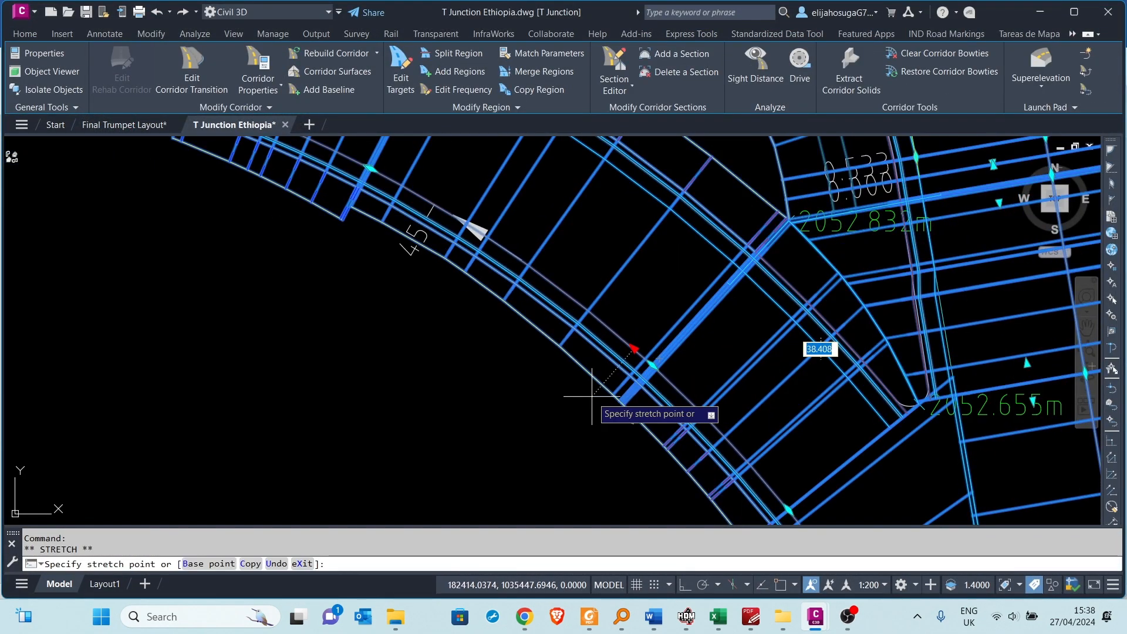
pyautogui.scroll(6, 778, 217)
pyautogui.scroll(-6, 760, 244)
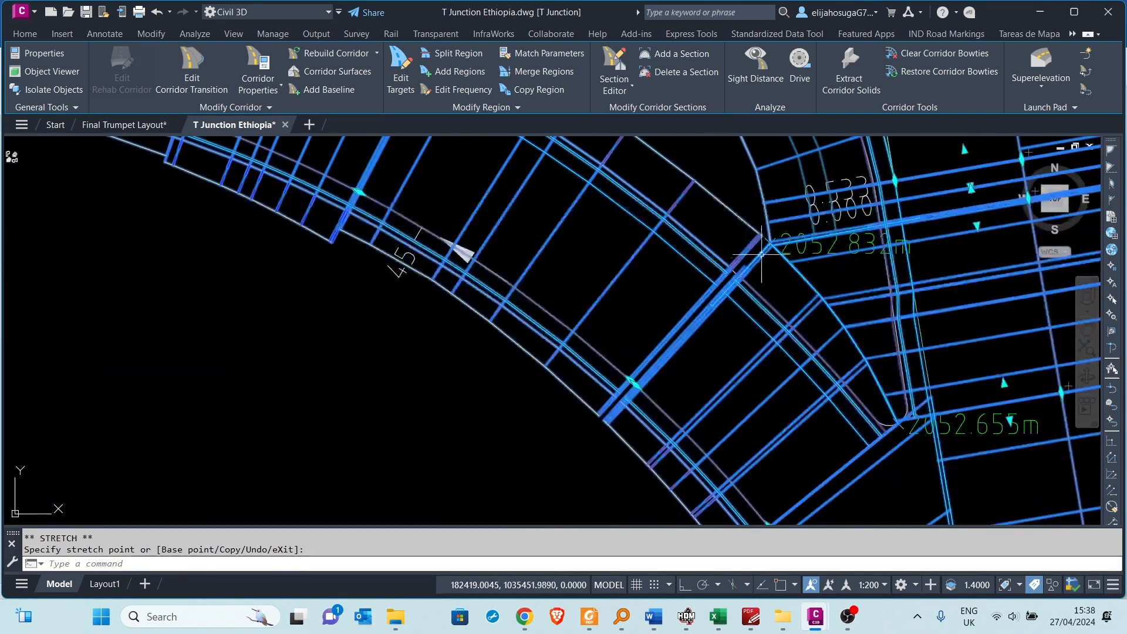
# - Stretch the lower curve region's boundary back along the baseline, separating it from the adjoining region near the 2052.832m spot level
pyautogui.scroll(-5, 744, 275)
pyautogui.scroll(6, 742, 277)
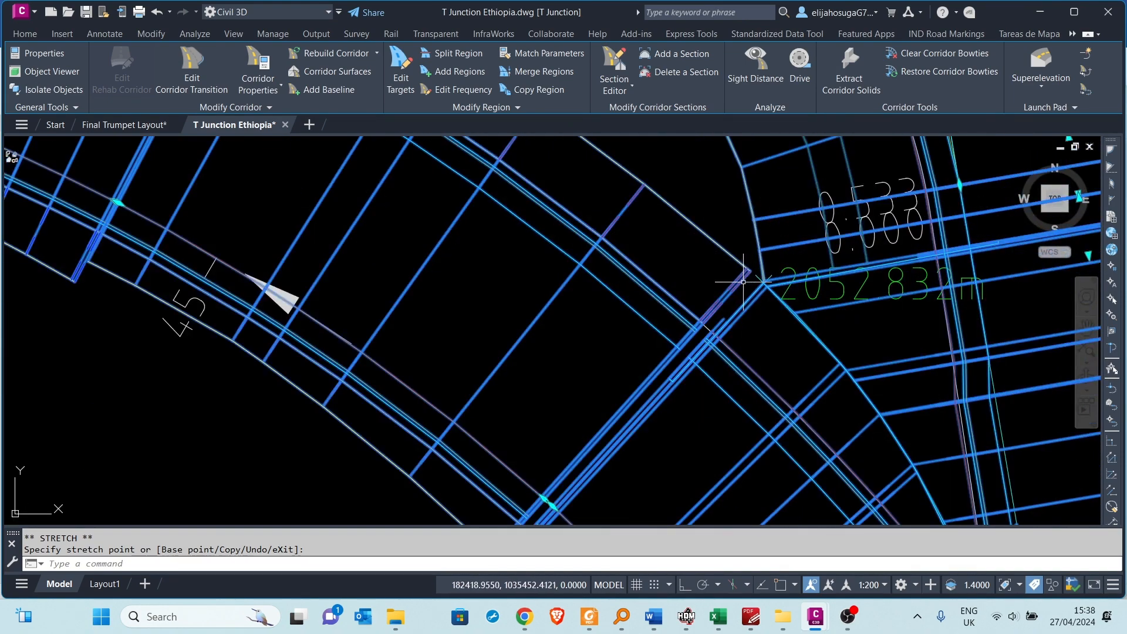
pyautogui.scroll(3, 743, 282)
pyautogui.scroll(-3, 674, 364)
pyautogui.scroll(2, 559, 347)
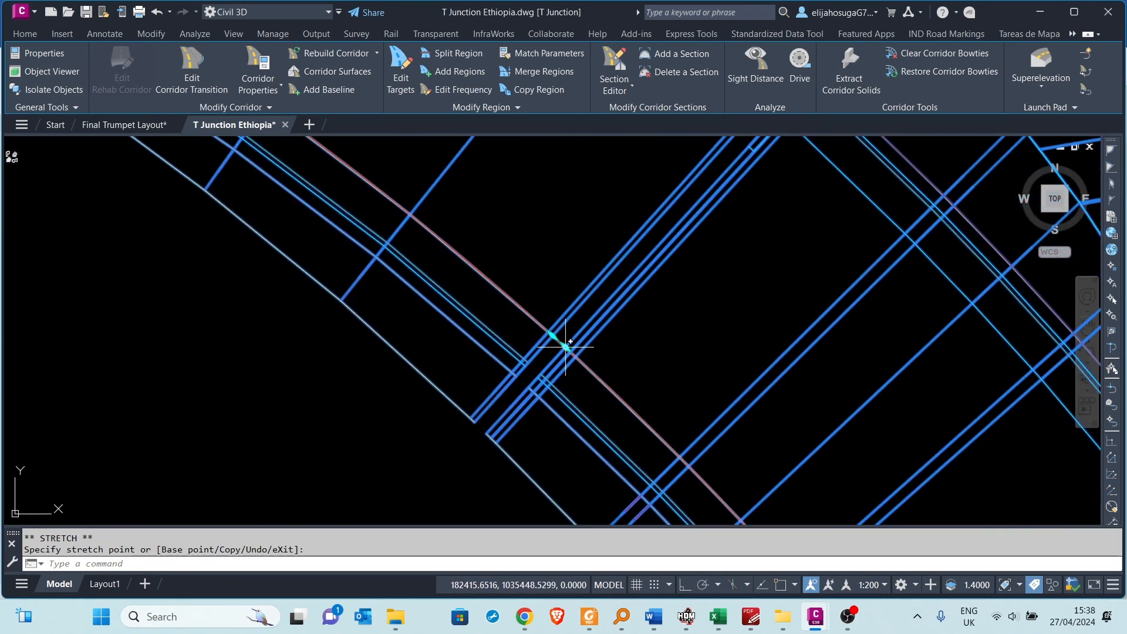
pyautogui.click(565, 347)
pyautogui.click(579, 359)
pyautogui.scroll(-3, 704, 252)
pyautogui.scroll(3, 757, 234)
pyautogui.scroll(-3, 663, 376)
pyautogui.scroll(3, 578, 441)
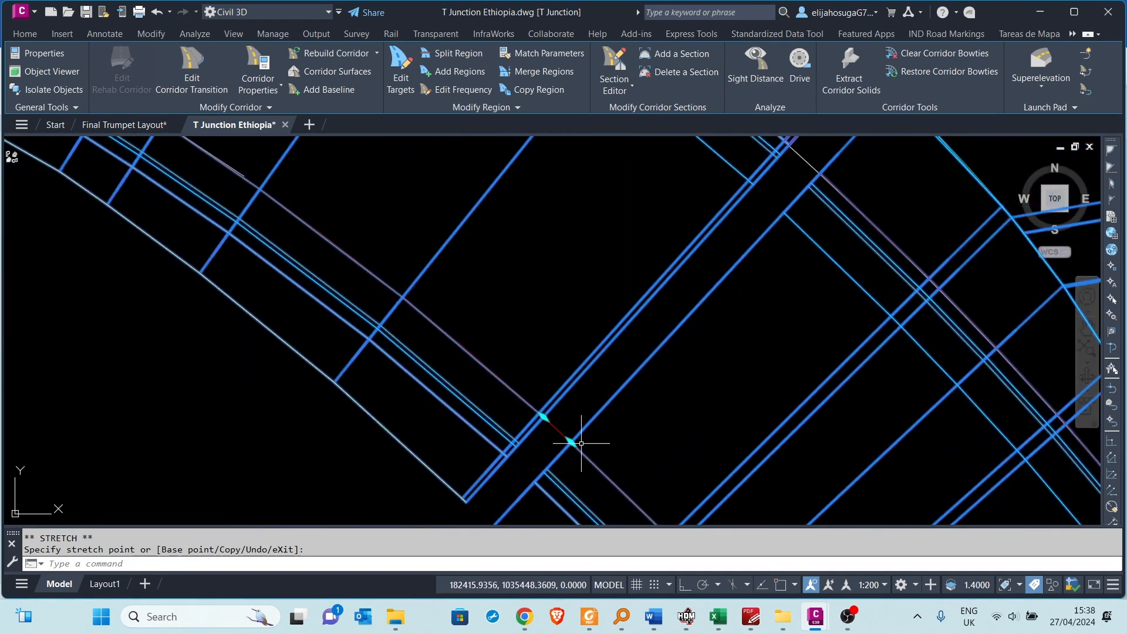
# - Stretch the lower curve region's boundary slightly further along the baseline and clear the corridor selection
pyautogui.scroll(5, 570, 441)
pyautogui.click(559, 427)
pyautogui.scroll(-5, 633, 433)
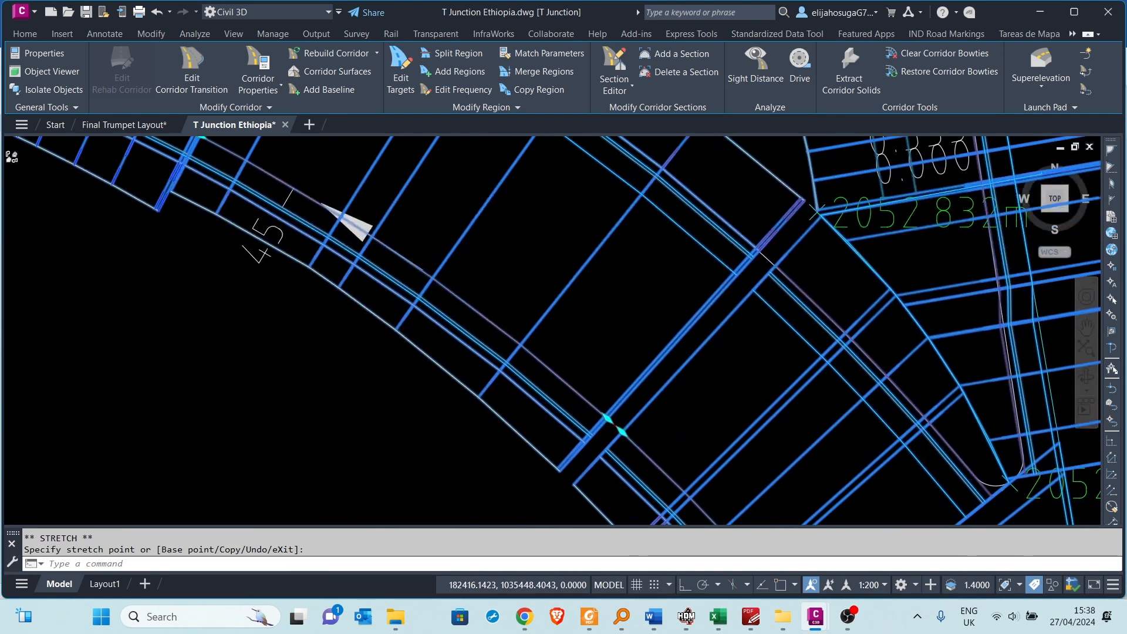
pyautogui.scroll(2, 763, 252)
pyautogui.moveTo(632, 383); pyautogui.dragTo(675, 264, button='middle')
pyautogui.scroll(2, 519, 461)
pyautogui.click(538, 440)
pyautogui.scroll(3, 538, 440)
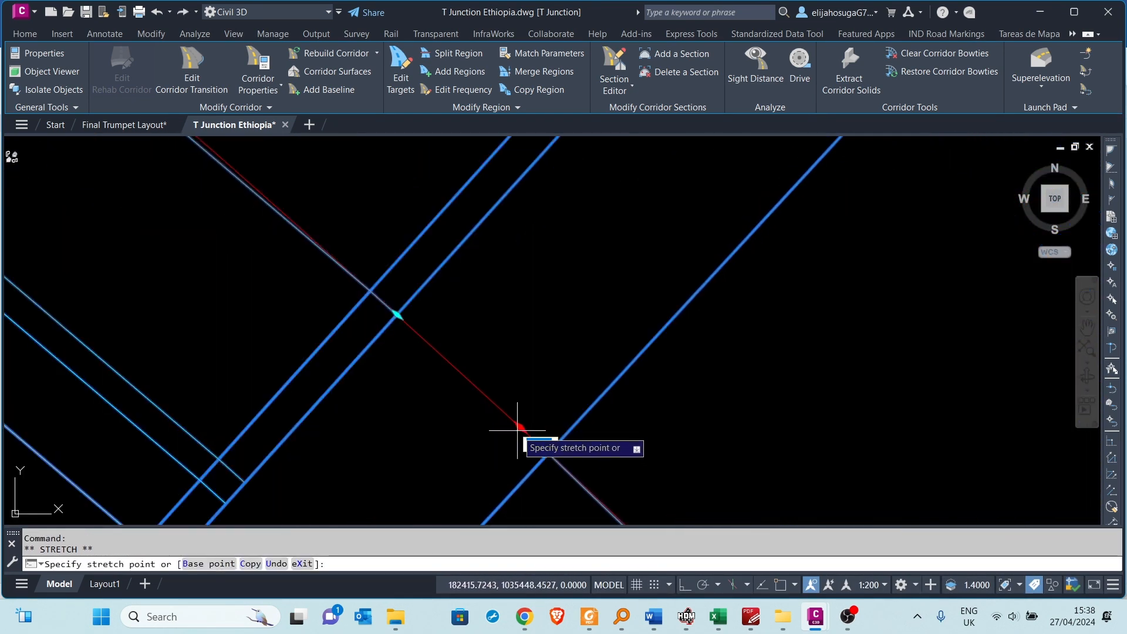
pyautogui.click(536, 442)
pyautogui.scroll(-3, 578, 327)
pyautogui.scroll(3, 543, 356)
pyautogui.scroll(2, 542, 356)
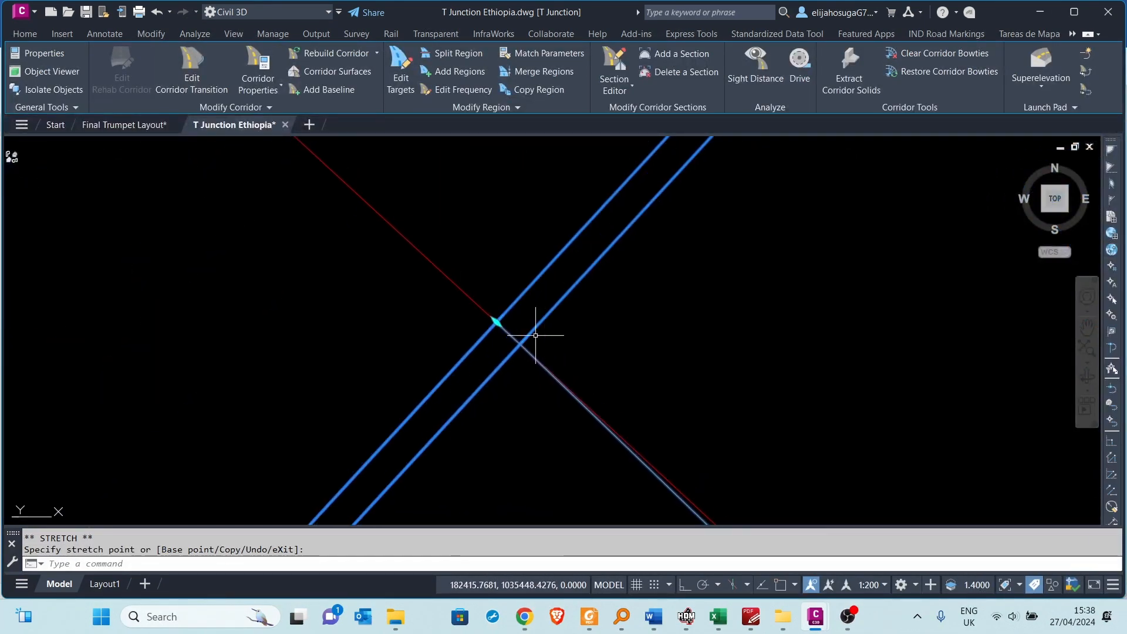
pyautogui.press('Escape')
pyautogui.scroll(-4, 675, 293)
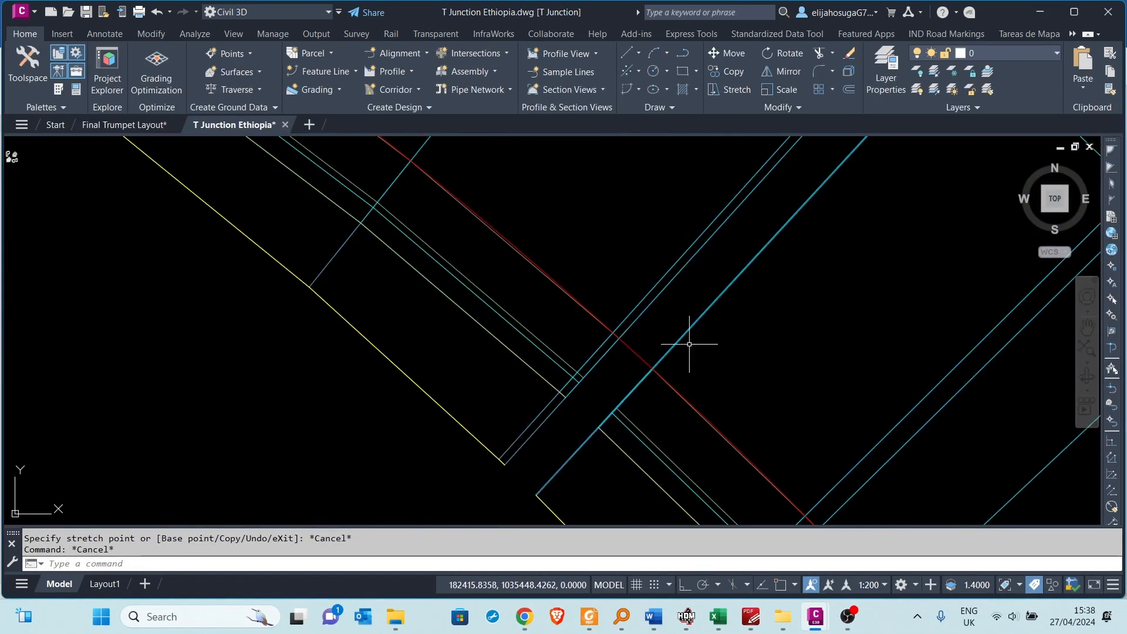
# - Reselect the corridor and extend the upper curve region along the baseline until it meets the lower region
pyautogui.scroll(-2, 689, 342)
pyautogui.moveTo(904, 153); pyautogui.dragTo(705, 358, button='middle')
pyautogui.scroll(4, 725, 317)
pyautogui.moveTo(729, 307); pyautogui.dragTo(740, 226, button='middle')
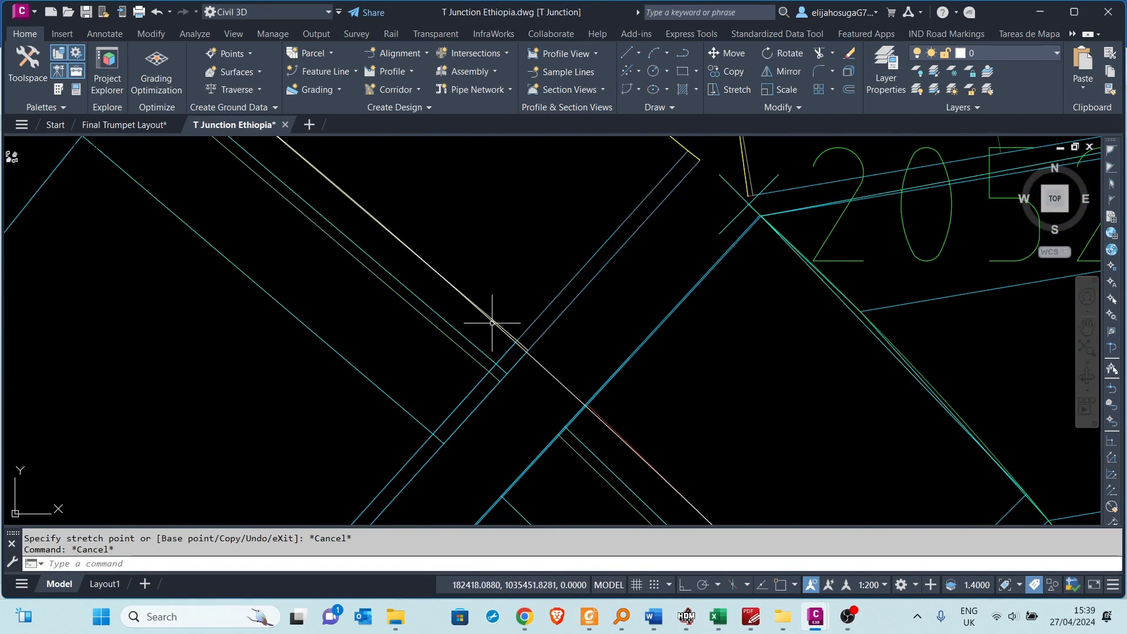
pyautogui.scroll(-3, 492, 323)
pyautogui.click(485, 297)
pyautogui.scroll(3, 410, 303)
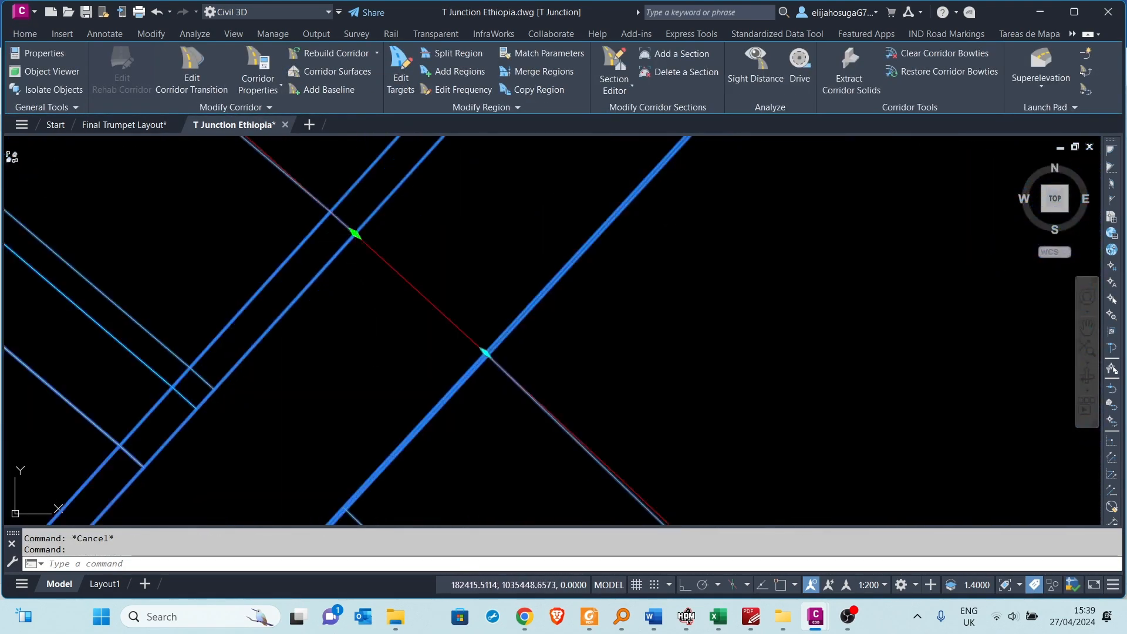
pyautogui.scroll(3, 470, 364)
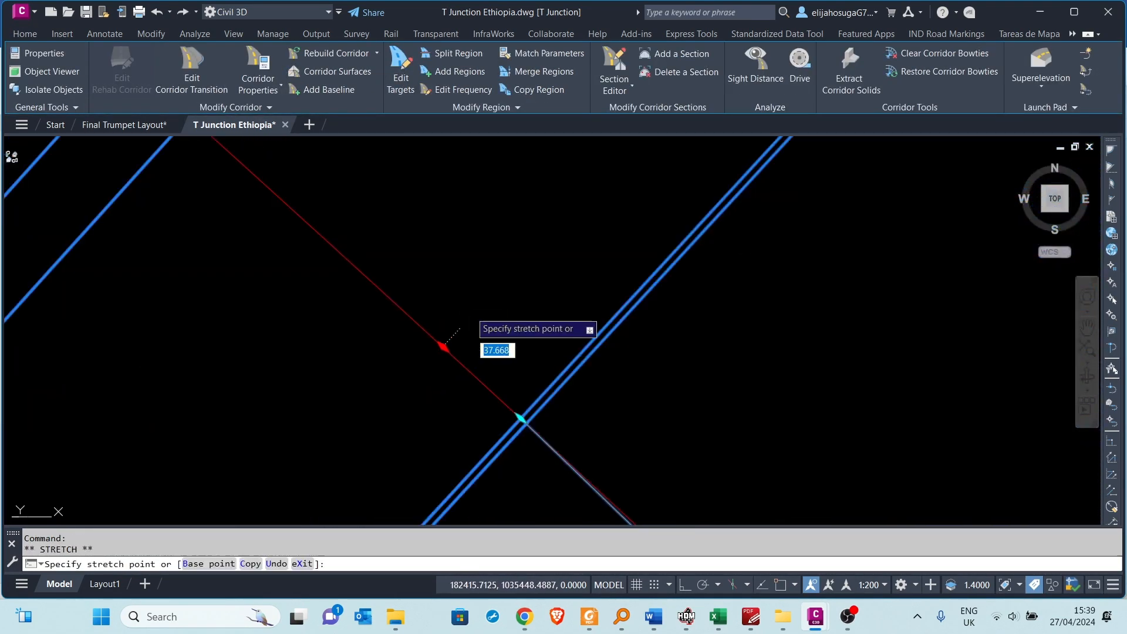
pyautogui.click(529, 462)
pyautogui.scroll(-2, 546, 299)
pyautogui.scroll(4, 550, 357)
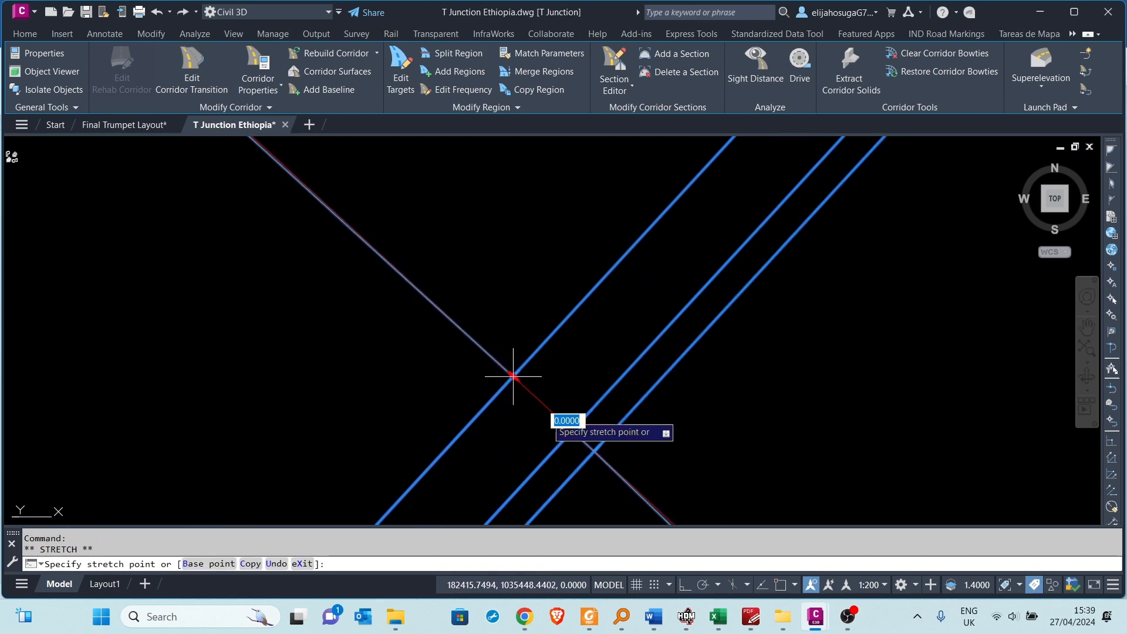
pyautogui.scroll(2, 528, 405)
pyautogui.click(550, 410)
pyautogui.press('Escape')
pyautogui.scroll(-10, 652, 343)
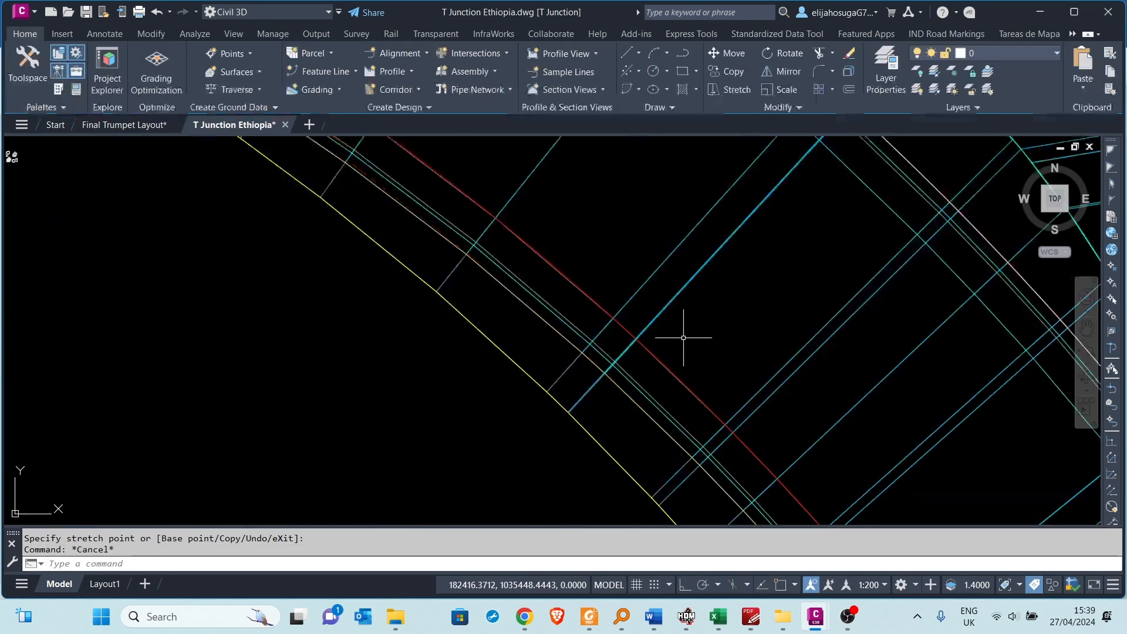
# - Select the corridor and examine how its regions meet at the island tip near the 2052.655m spot level
pyautogui.moveTo(790, 370); pyautogui.dragTo(677, 335, button='middle')
pyautogui.scroll(2, 678, 334)
pyautogui.click(678, 334)
pyautogui.scroll(-3, 678, 334)
pyautogui.scroll(5, 637, 327)
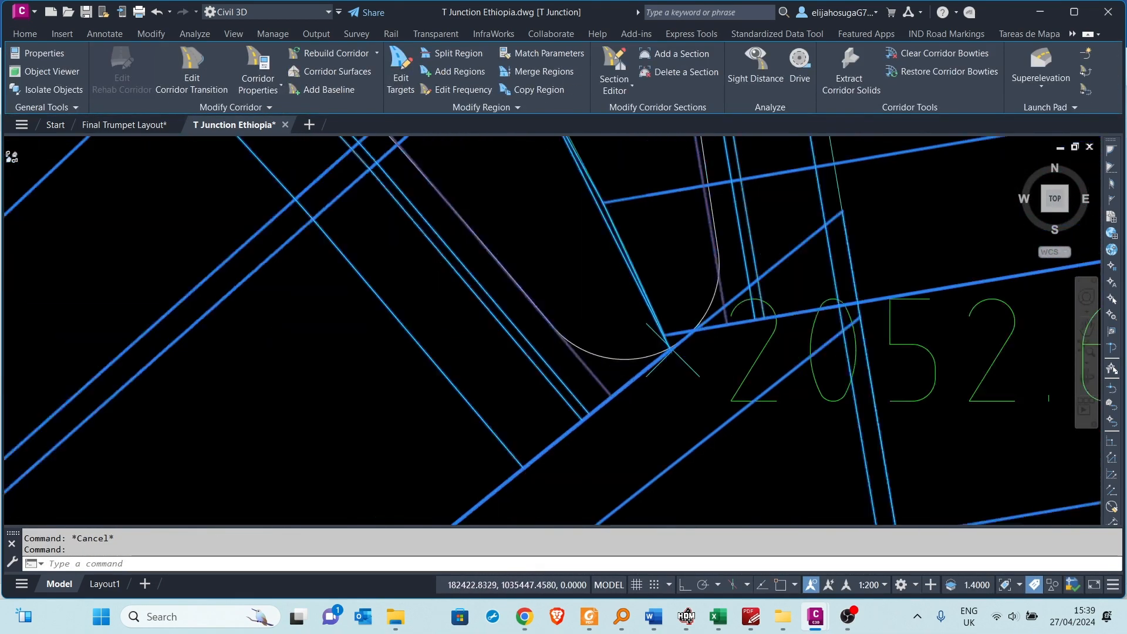
pyautogui.scroll(-2, 718, 289)
pyautogui.scroll(-4, 739, 299)
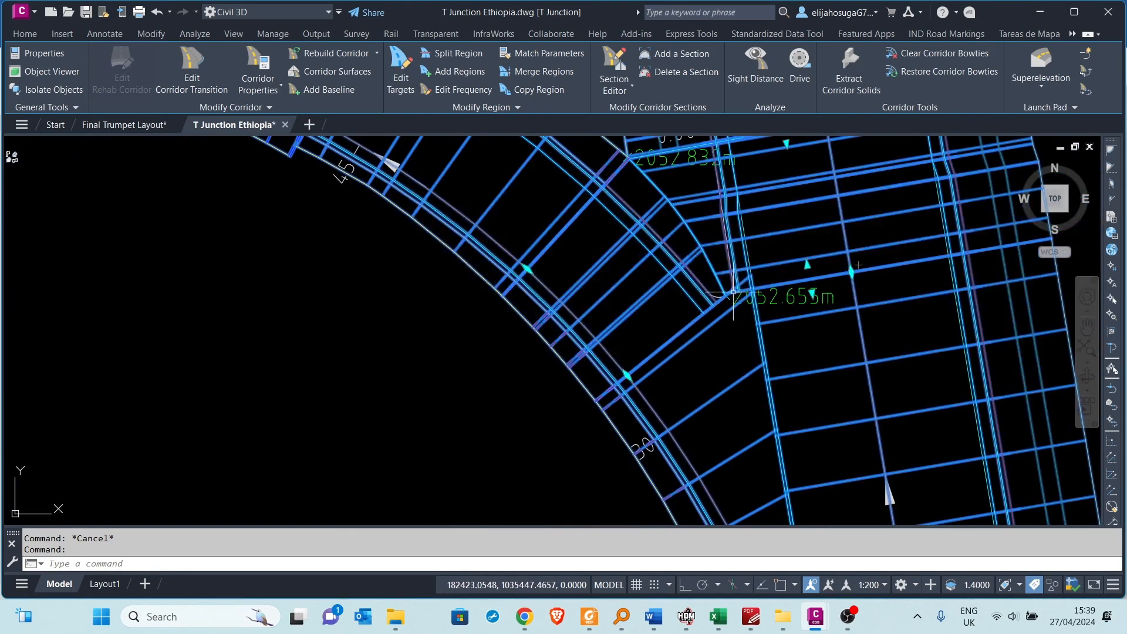
pyautogui.scroll(2, 804, 263)
pyautogui.scroll(2, 761, 297)
pyautogui.scroll(-4, 751, 294)
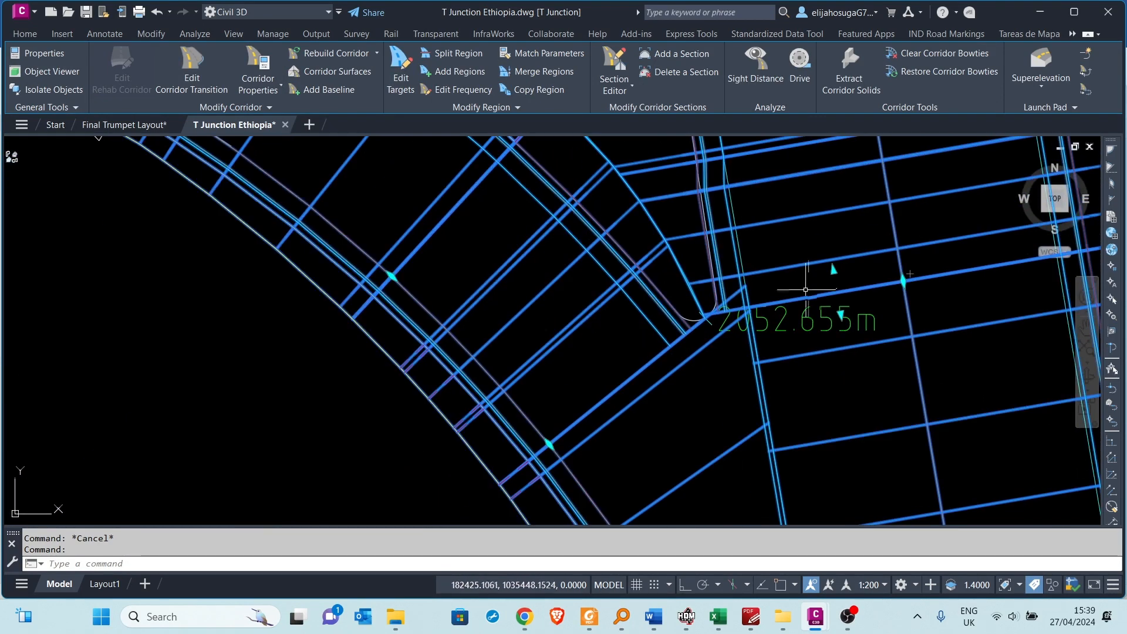
pyautogui.scroll(5, 727, 206)
pyautogui.scroll(-3, 724, 223)
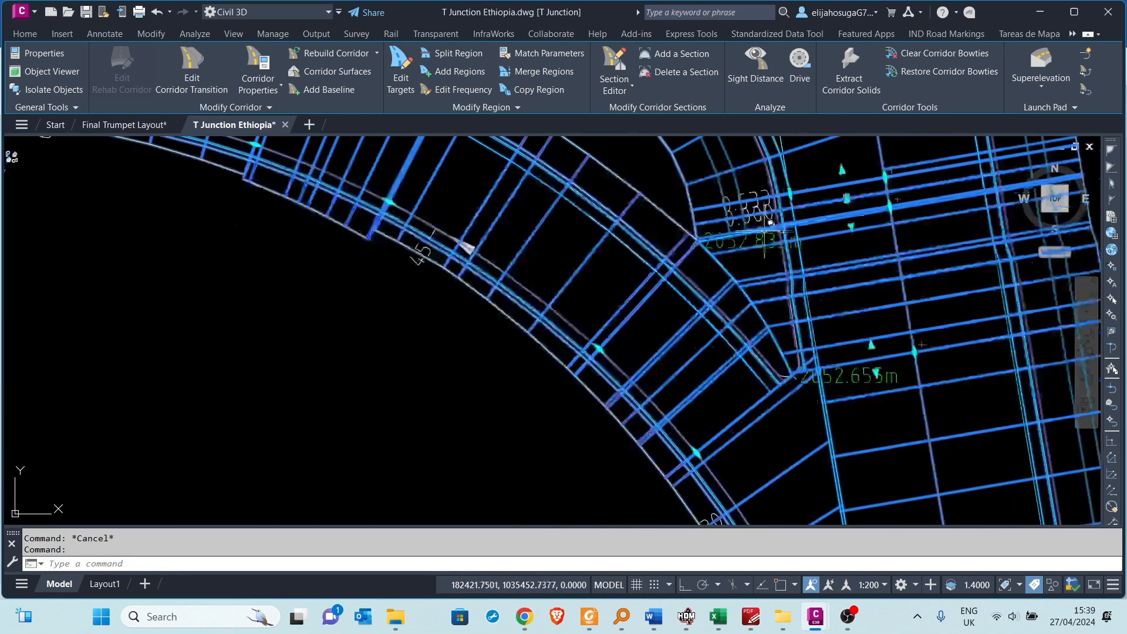
# - Stretch the main road region's boundary along the centreline beside the 2052.655m spot level and clear the selection
pyautogui.scroll(3, 886, 343)
pyautogui.click(892, 324)
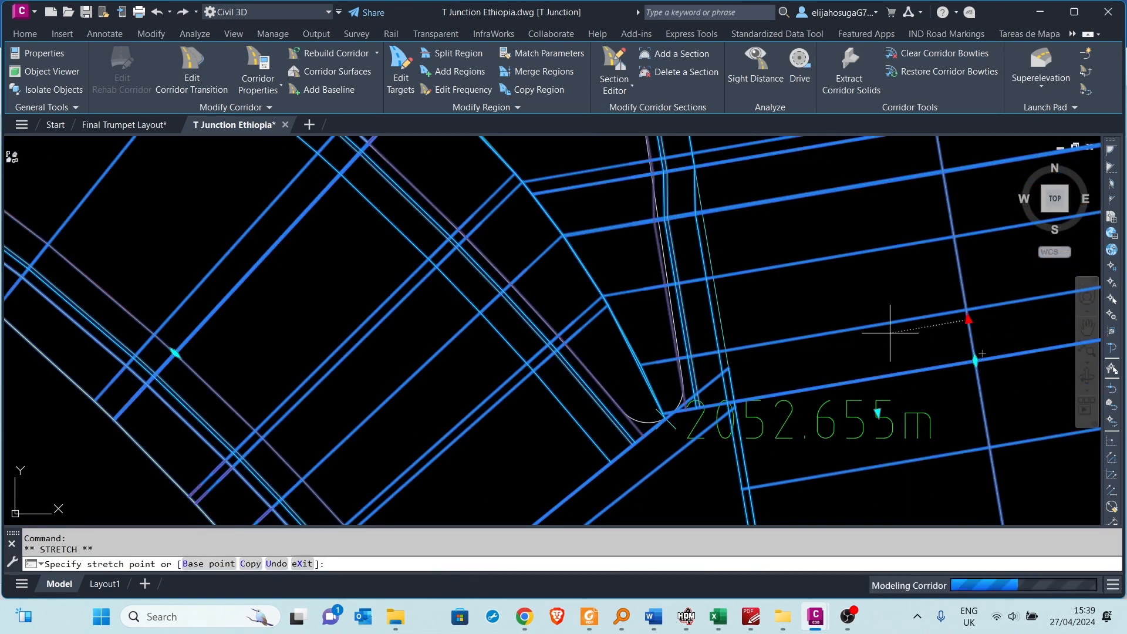
pyautogui.scroll(-2, 740, 364)
pyautogui.scroll(3, 858, 295)
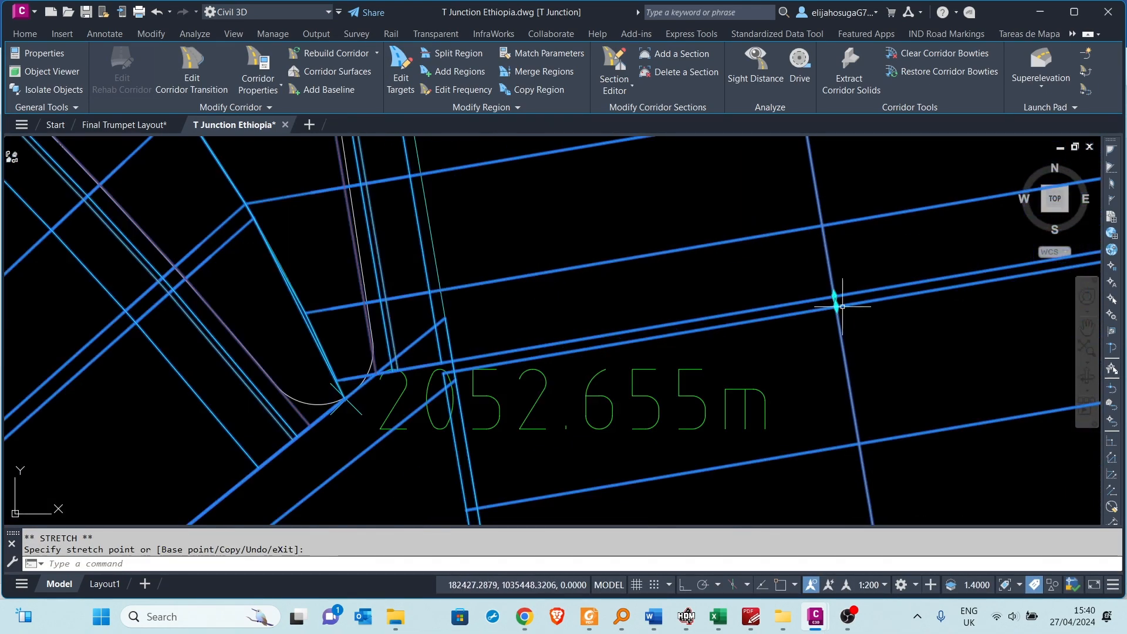
pyautogui.press('Escape')
pyautogui.scroll(-4, 631, 288)
pyautogui.scroll(-4, 632, 287)
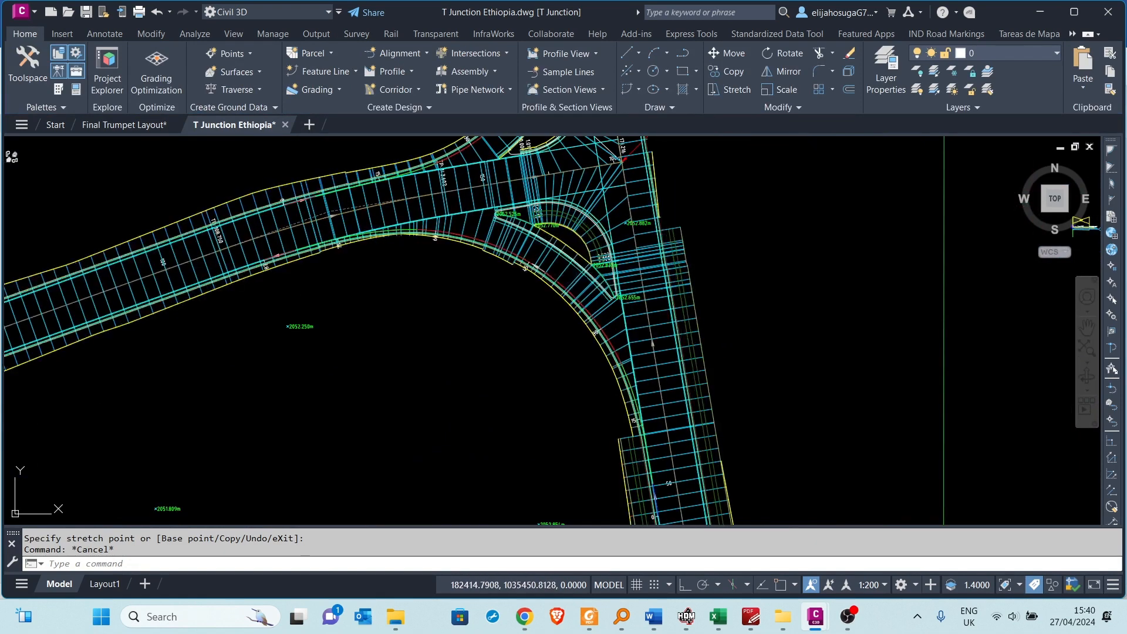
# - Inspect the corridor's 3D wireframe in the Object Viewer, orbiting to the junction and its islands
pyautogui.click(560, 220)
pyautogui.rightClick(561, 220)
pyautogui.click(630, 551)
pyautogui.click(1048, 157)
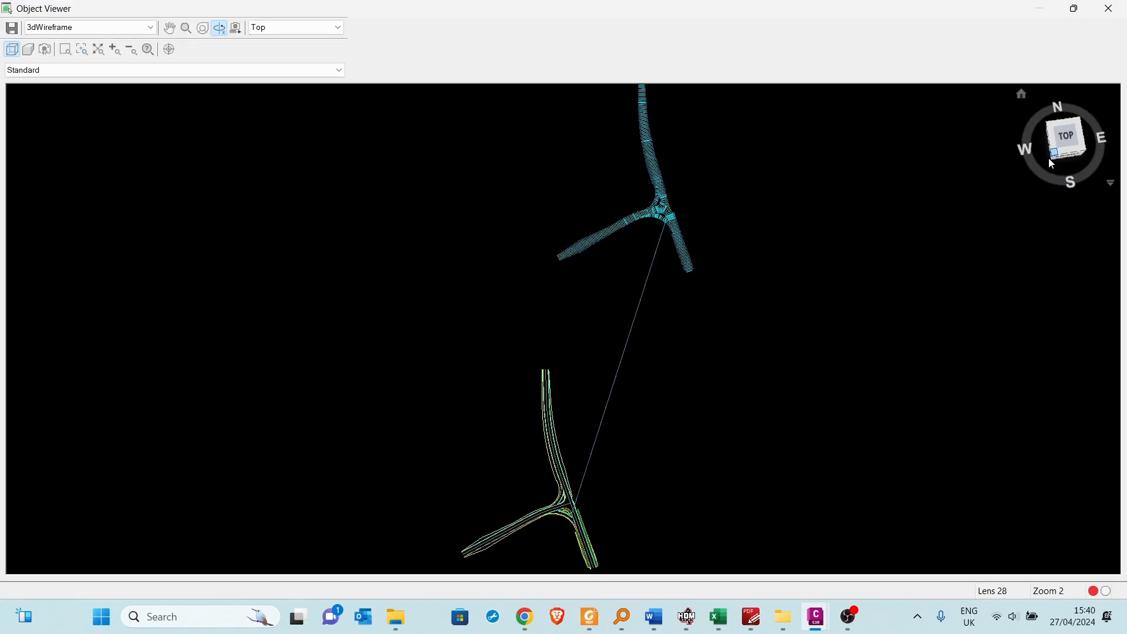
pyautogui.moveTo(629, 297); pyautogui.dragTo(623, 308, button='middle')
pyautogui.scroll(3, 625, 305)
pyautogui.moveTo(730, 167); pyautogui.dragTo(549, 446, button='middle')
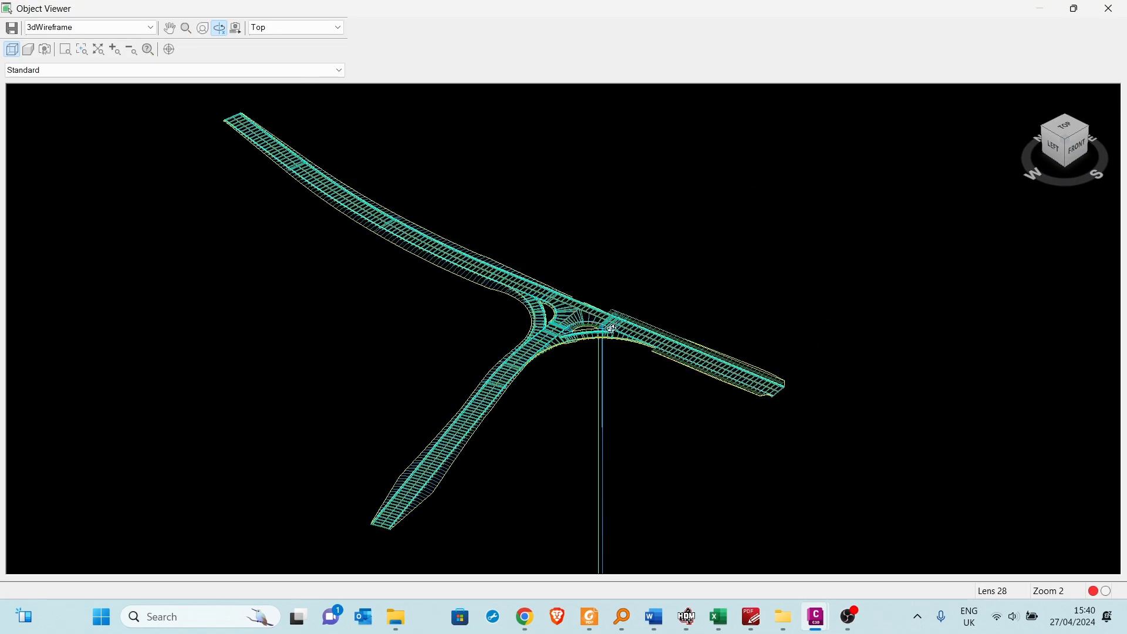
pyautogui.scroll(4, 669, 327)
pyautogui.scroll(2, 798, 336)
pyautogui.scroll(-10, 788, 332)
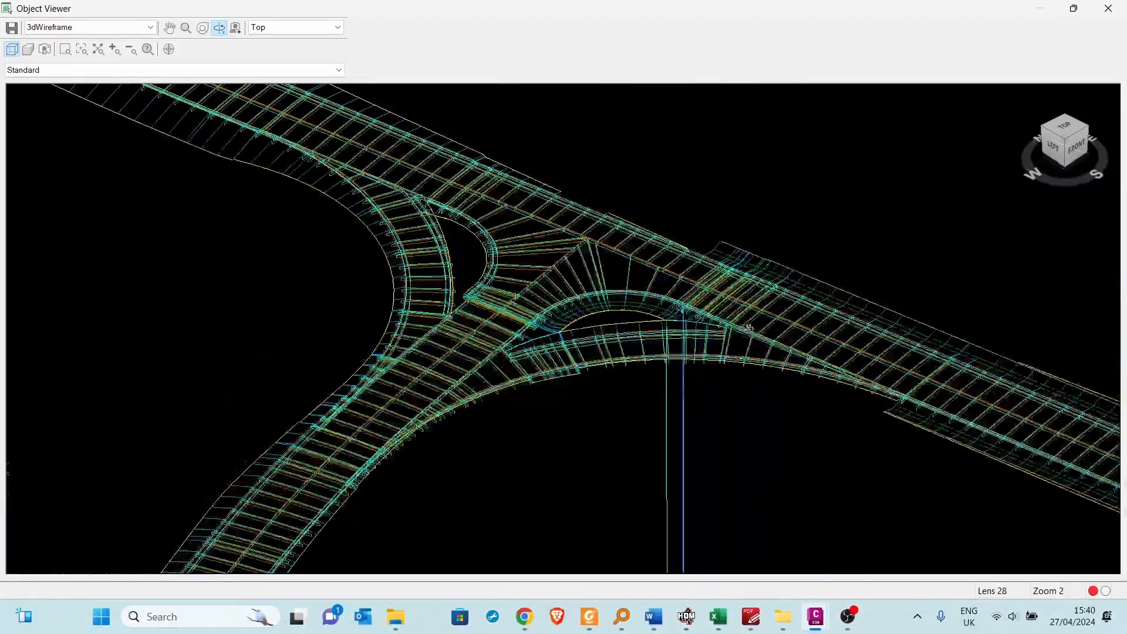
pyautogui.click(1110, 9)
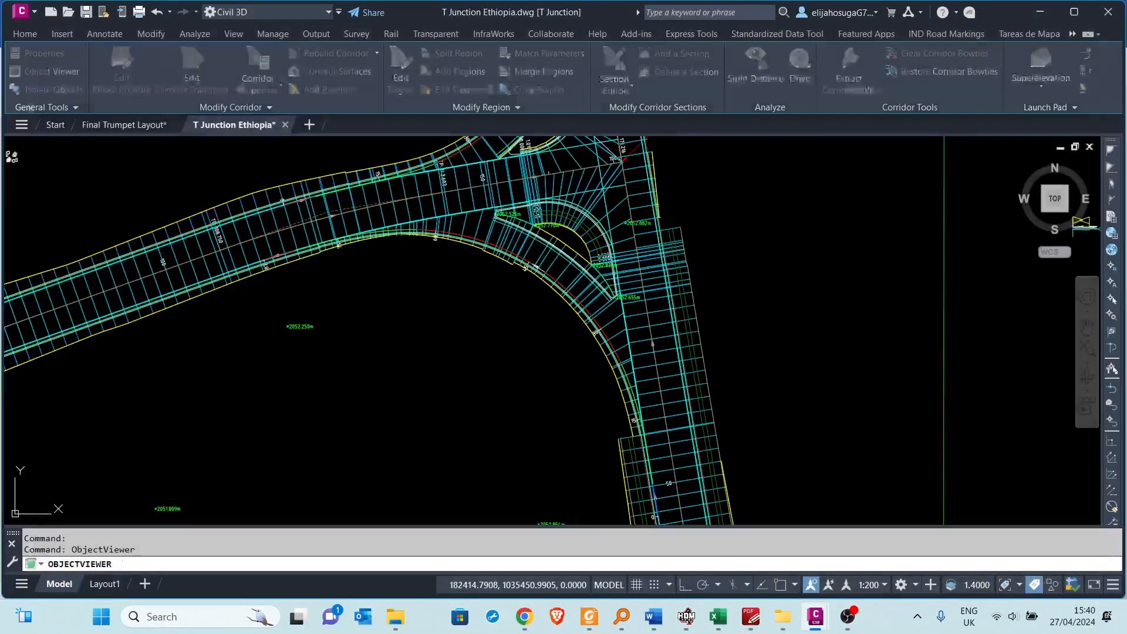
# - Reselect the corridor and stretch the main road region's boundary down the centreline, away from the region beside the 2052.832m spot level
pyautogui.scroll(4, 626, 225)
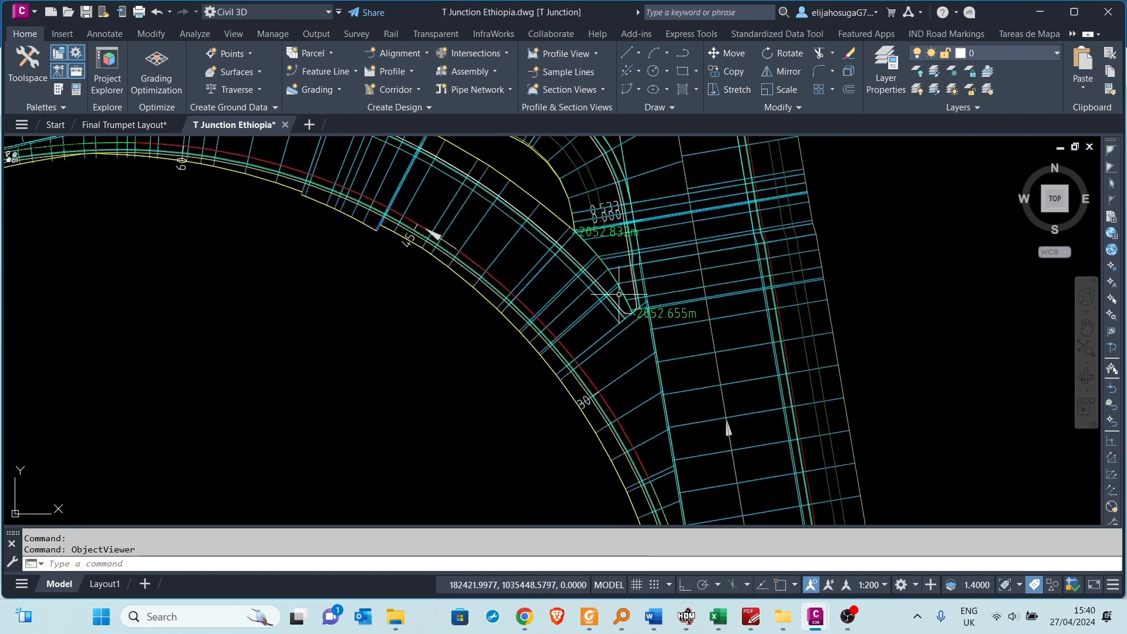
pyautogui.click(616, 258)
pyautogui.scroll(4, 652, 223)
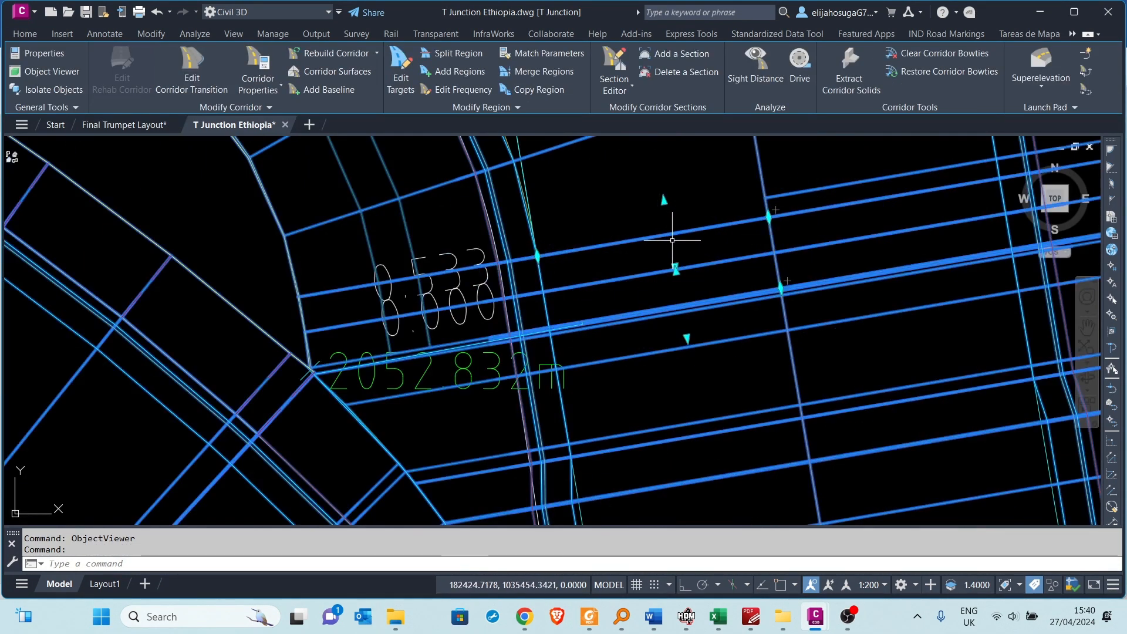
pyautogui.scroll(4, 672, 307)
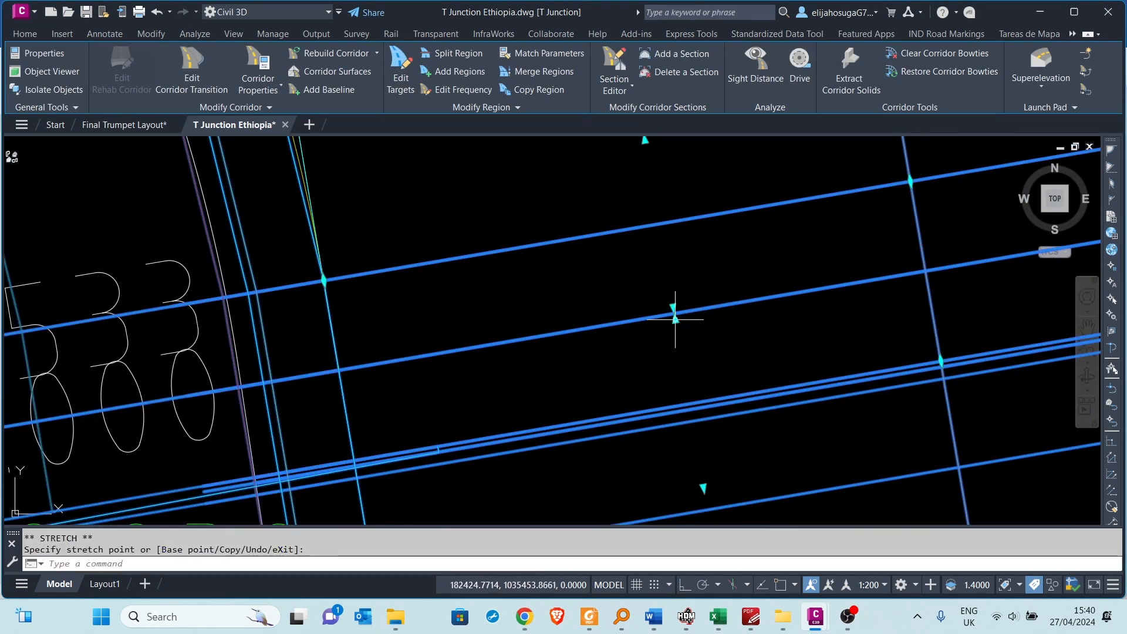
pyautogui.click(685, 354)
pyautogui.scroll(-3, 669, 248)
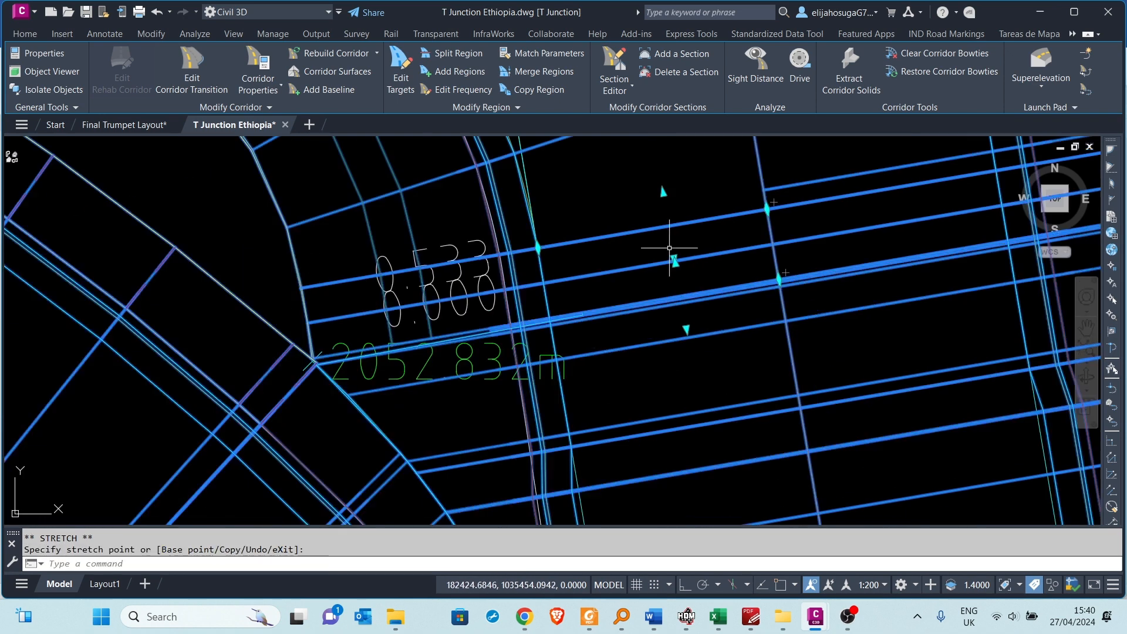
pyautogui.click(684, 326)
pyautogui.click(699, 383)
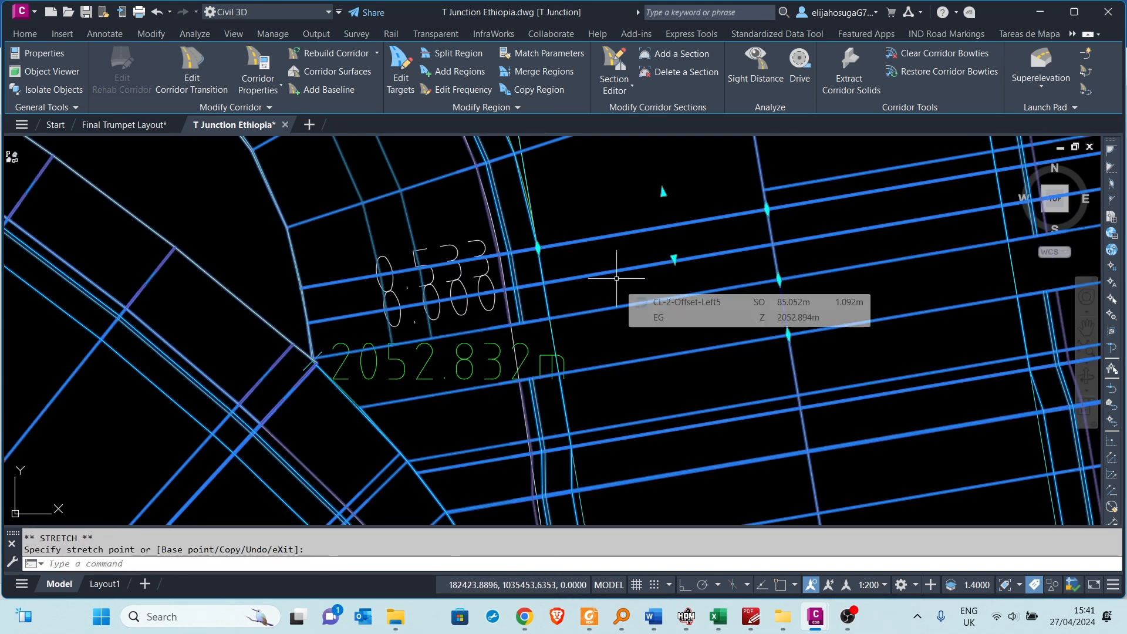
# - Examine the corridor edges and feature line around the 2052.832m spot level
pyautogui.scroll(3, 348, 374)
pyautogui.scroll(-4, 407, 267)
pyautogui.scroll(-2, 407, 267)
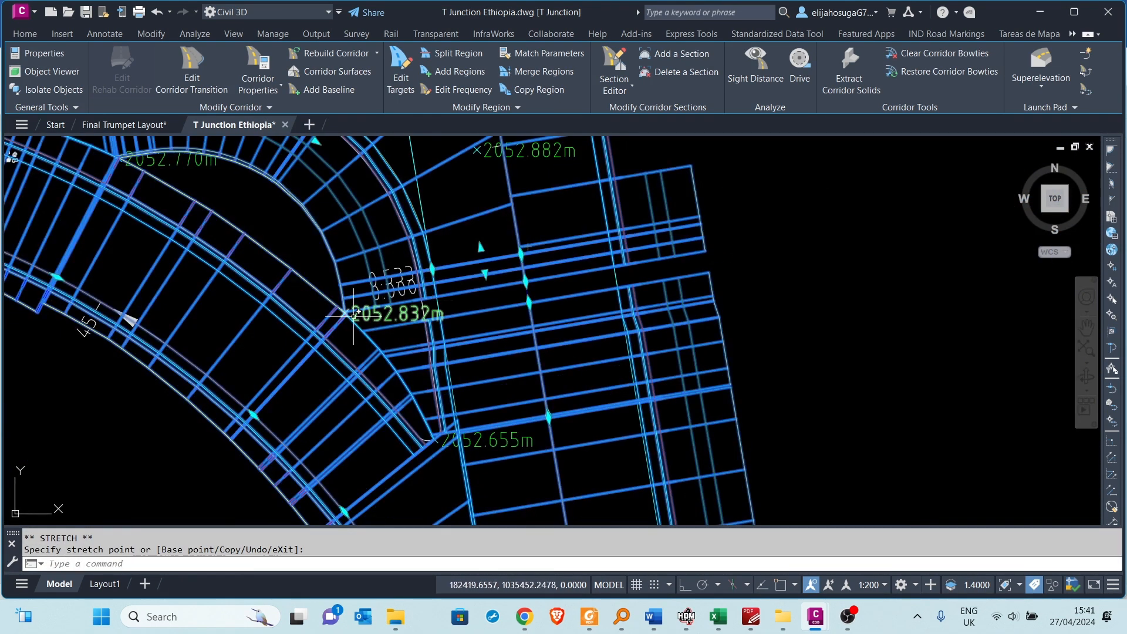
pyautogui.scroll(2, 508, 298)
pyautogui.scroll(2, 271, 322)
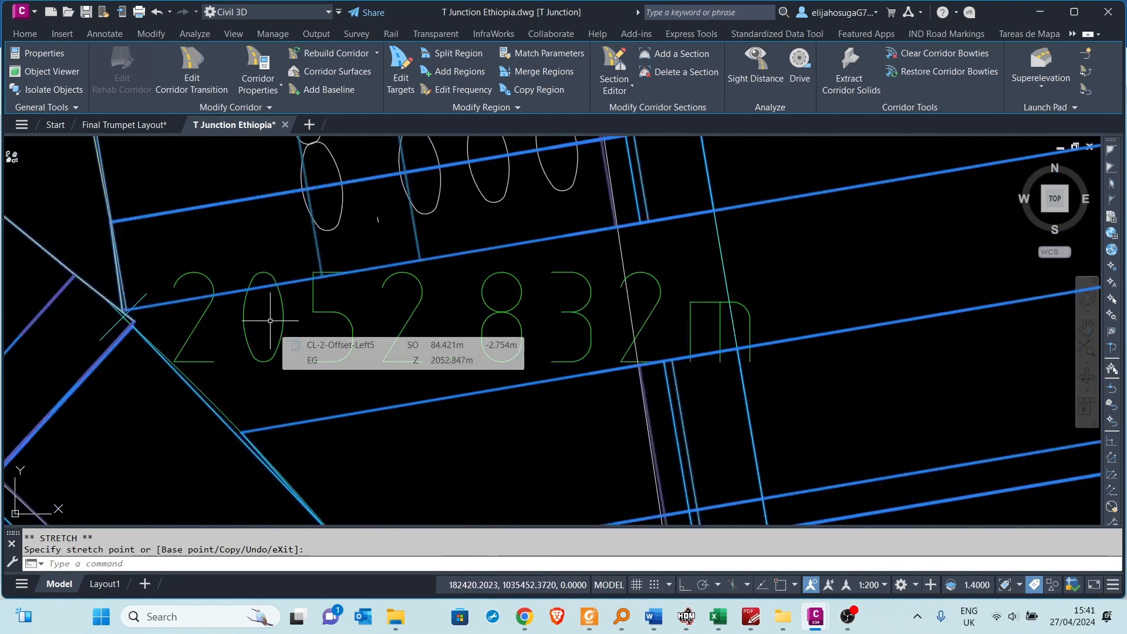
pyautogui.scroll(-2, 200, 322)
pyautogui.scroll(4, 197, 279)
pyautogui.moveTo(136, 229); pyautogui.dragTo(390, 390, button='middle')
pyautogui.scroll(-8, 347, 362)
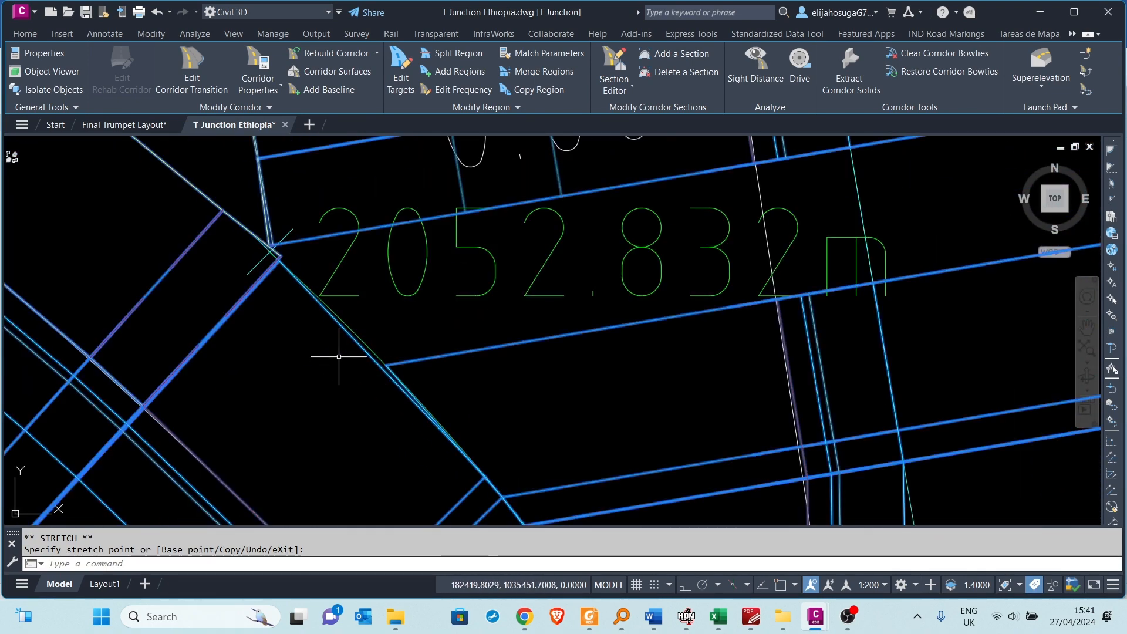
# - Set the Basic Road (Kerb and Footpath) copy region's LinkOffsetAndElevation elevation target to the feature line at the 2052.832m spot level
pyautogui.click(401, 71)
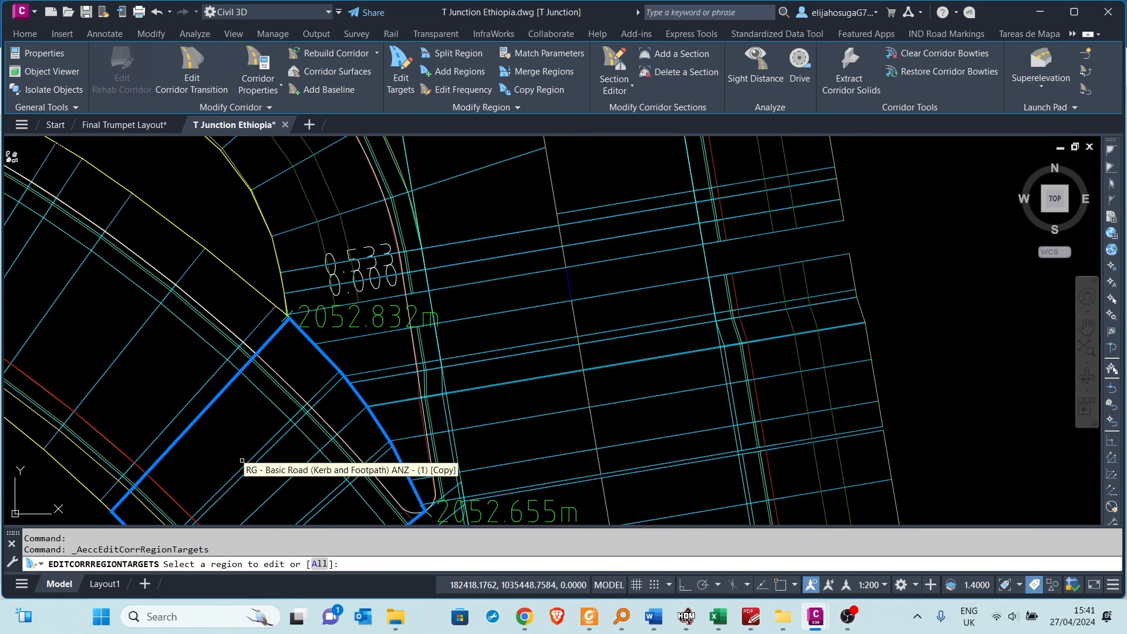
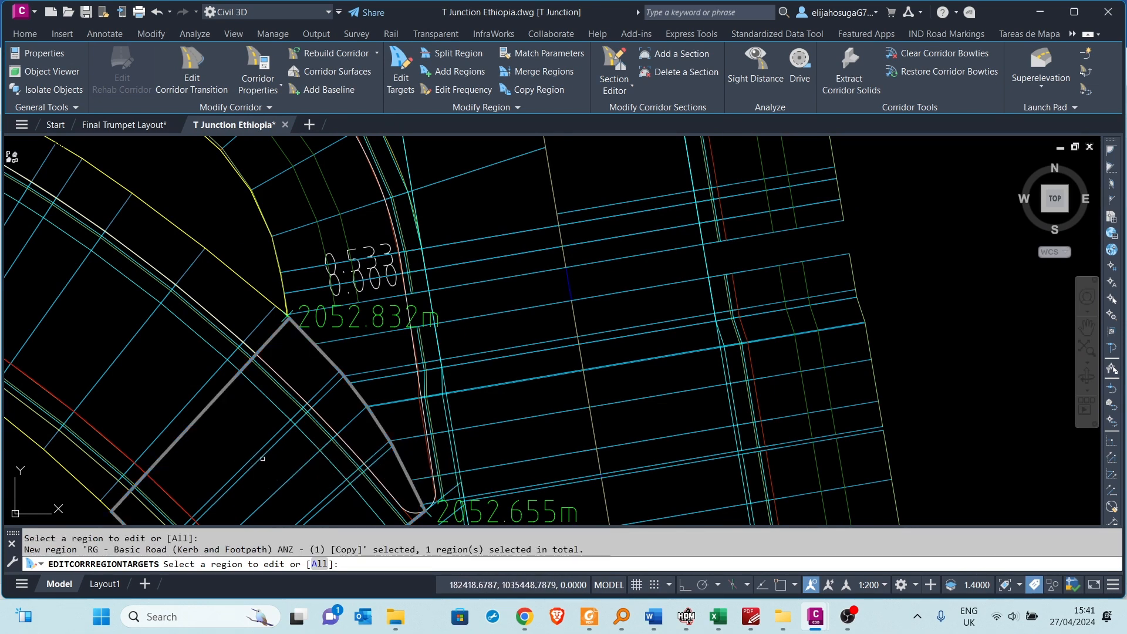
pyautogui.press('Return')
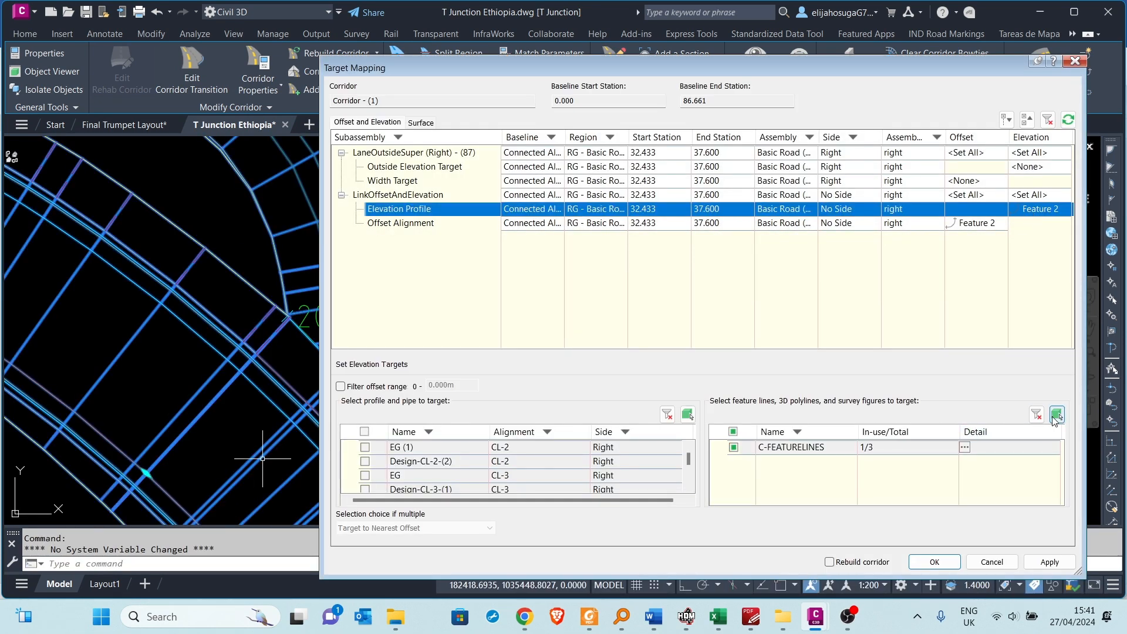
pyautogui.click(1056, 414)
pyautogui.scroll(5, 276, 317)
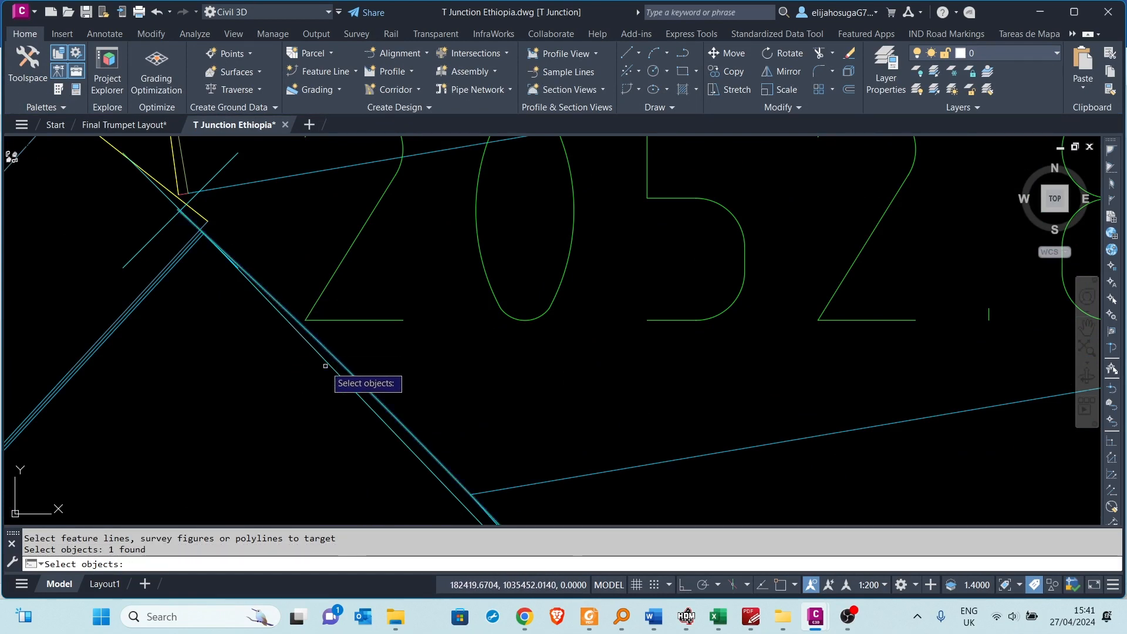
pyautogui.press('Return')
# - Set the same region's LinkOffsetAndElevation offset target to that feature line and accept the target mapping
pyautogui.click(962, 223)
pyautogui.click(1056, 415)
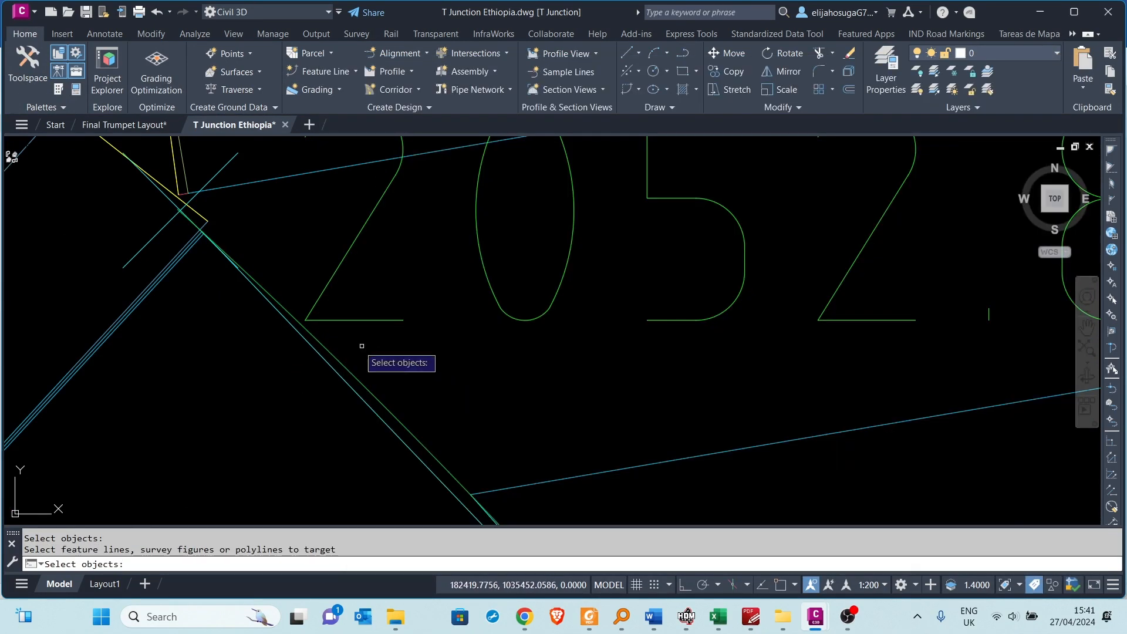
pyautogui.press('Return')
pyautogui.click(934, 562)
pyautogui.scroll(-4, 522, 341)
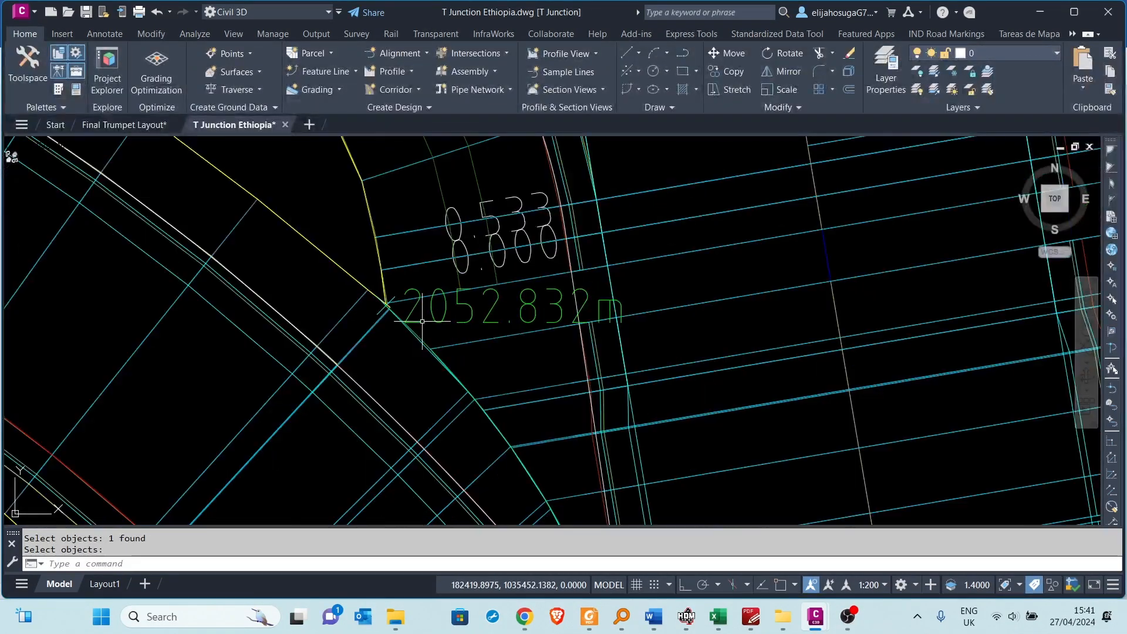
# - Review the target mapping of the Primary Road Full Section - (4) region between the 2052.832m and 2052.655m spot levels
pyautogui.click(523, 311)
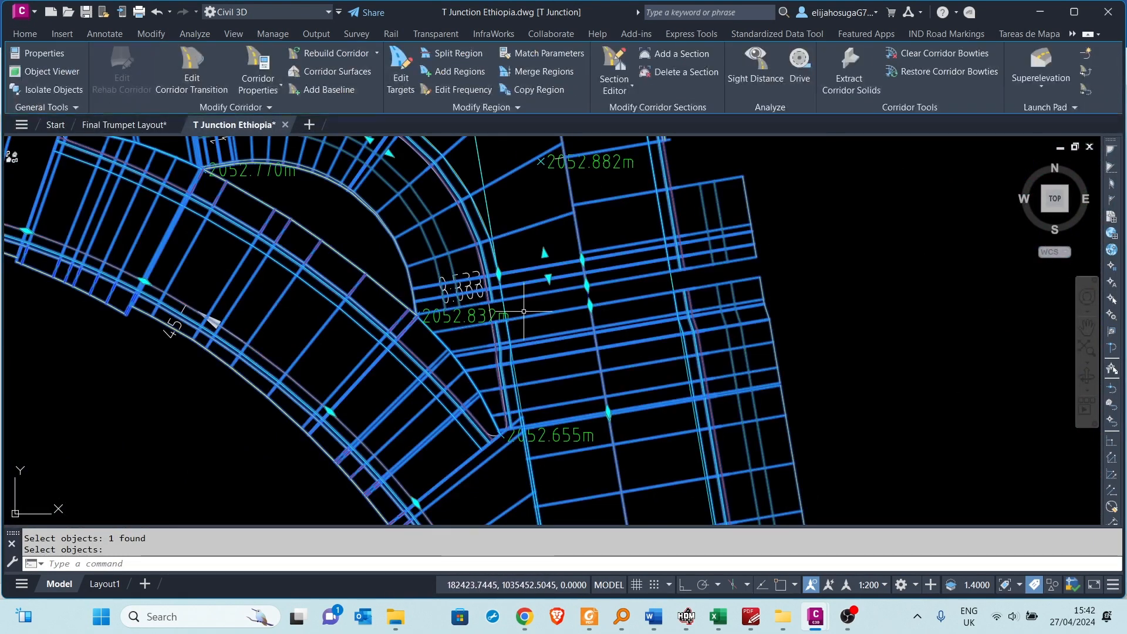
pyautogui.click(409, 82)
pyautogui.click(536, 365)
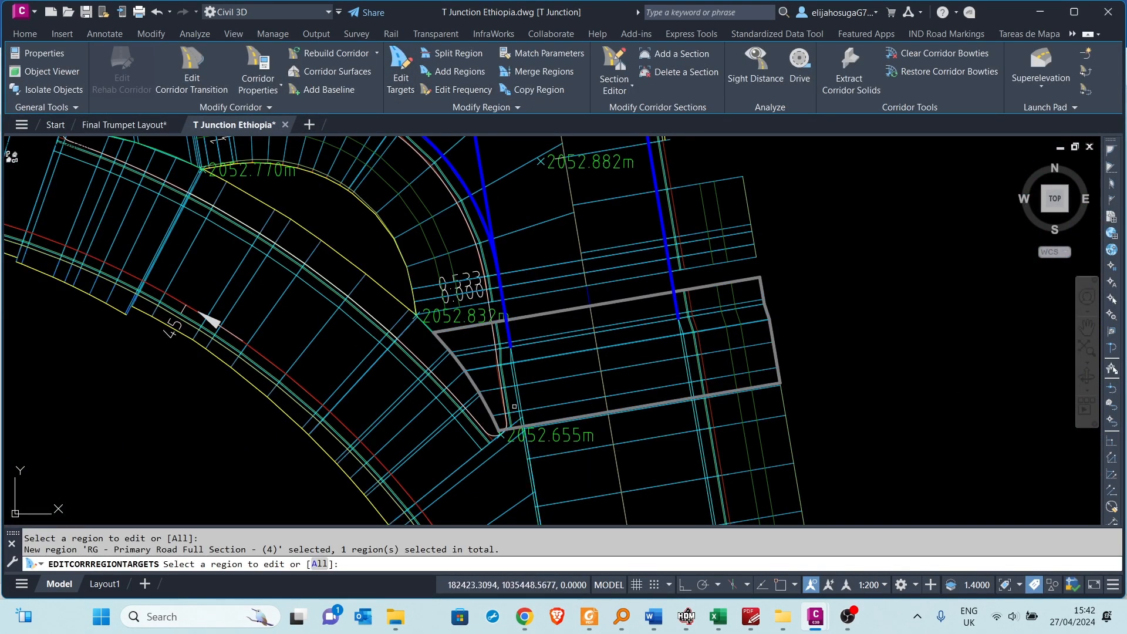
pyautogui.scroll(-4, 524, 385)
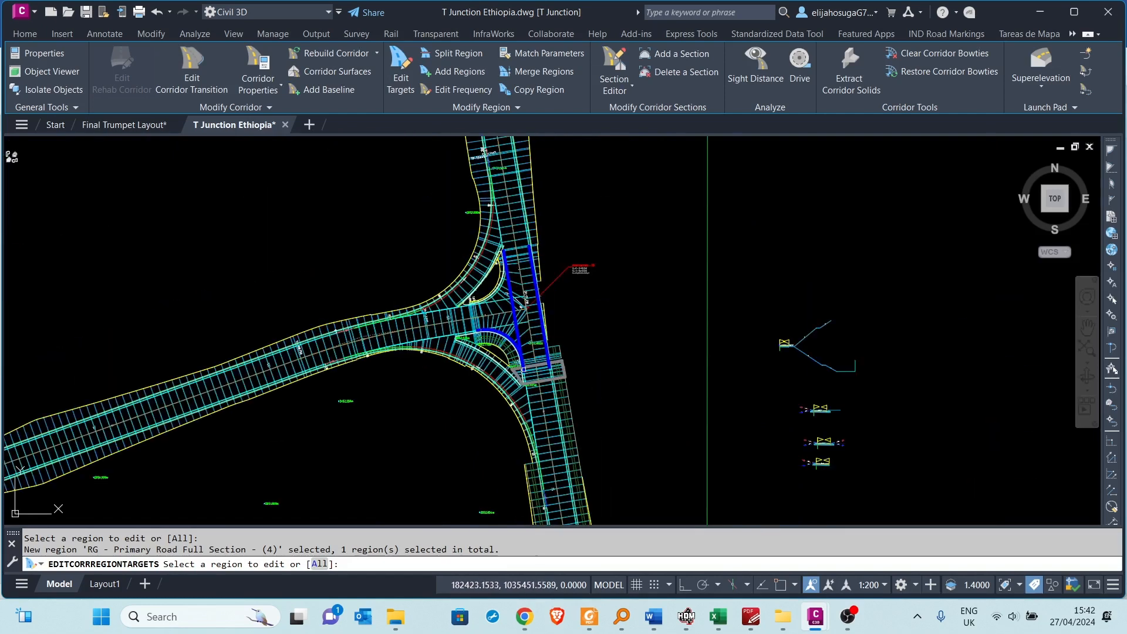
pyautogui.scroll(4, 525, 359)
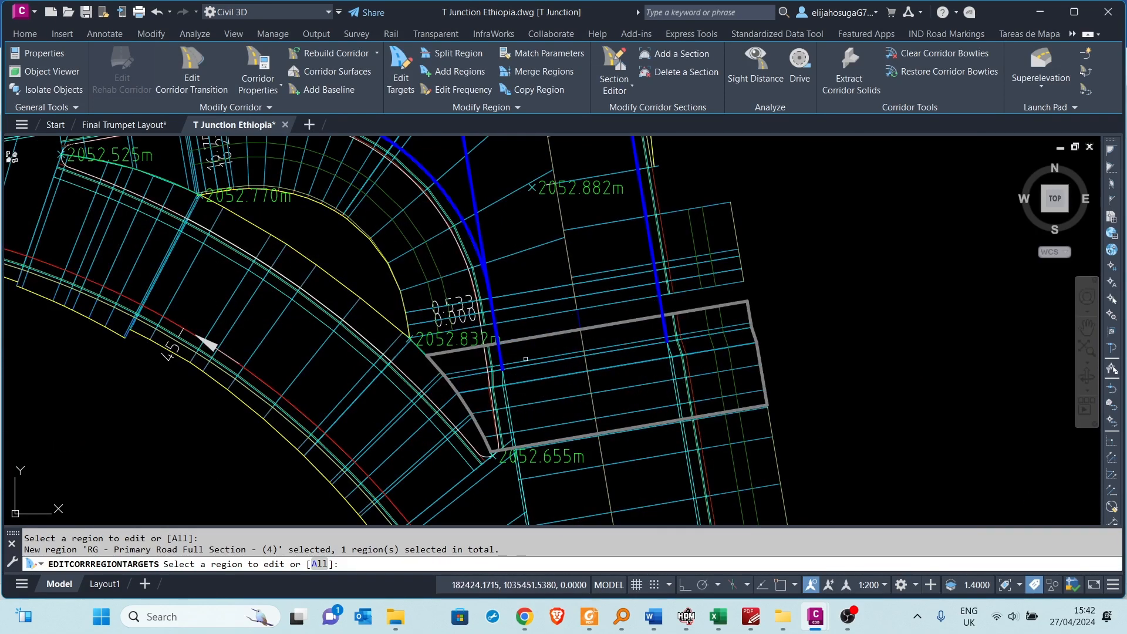
pyautogui.press('Return')
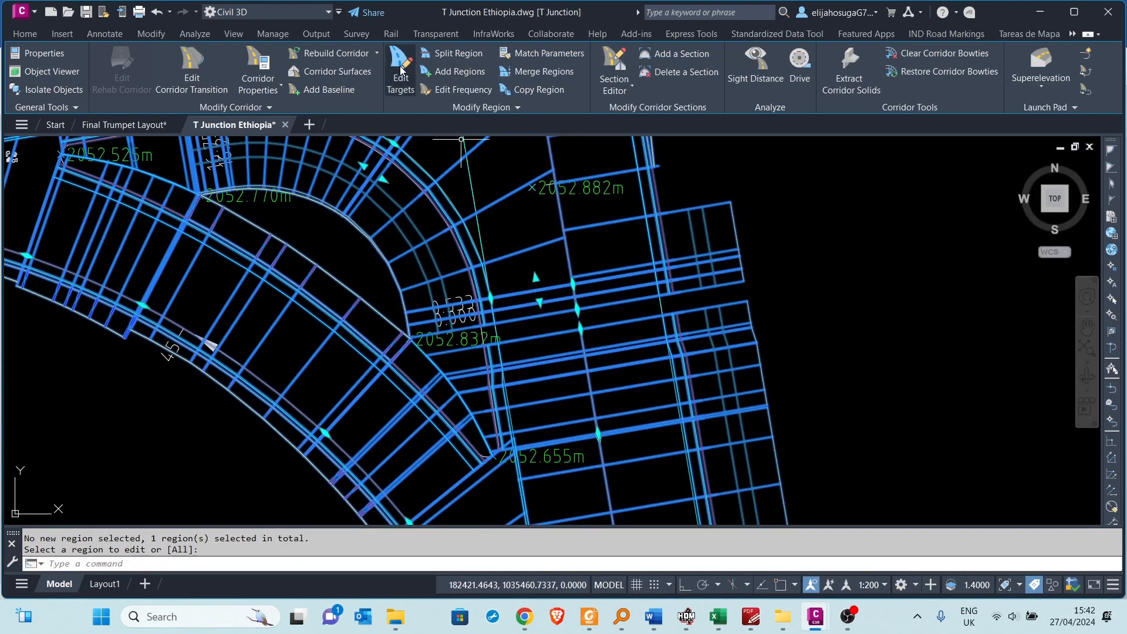
pyautogui.click(536, 361)
pyautogui.press('Return')
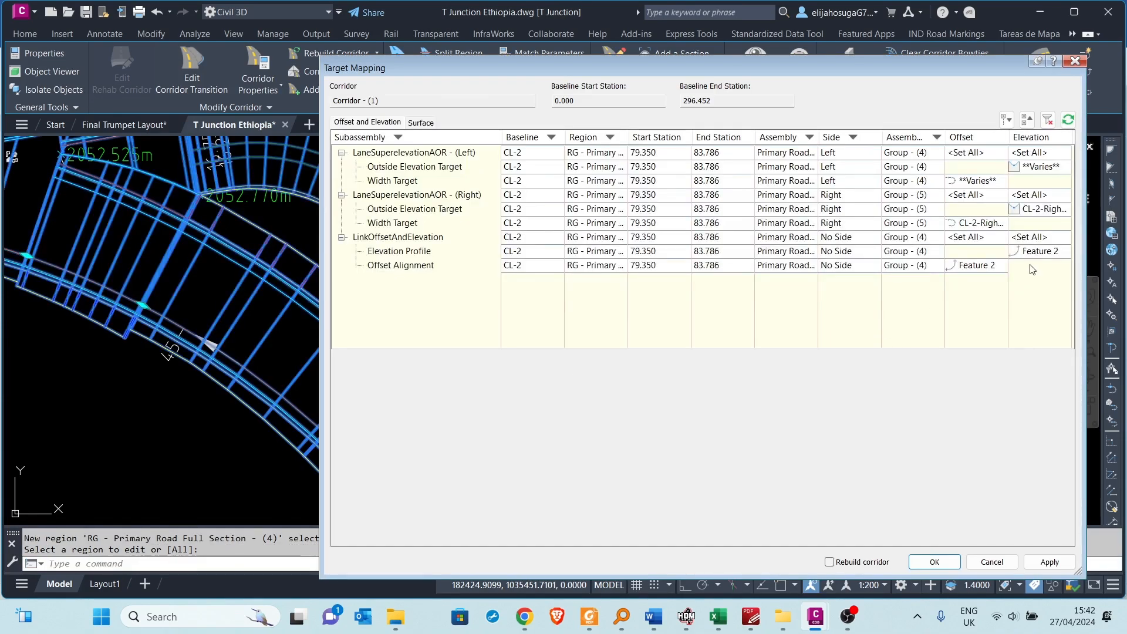
pyautogui.click(933, 561)
pyautogui.press('Escape')
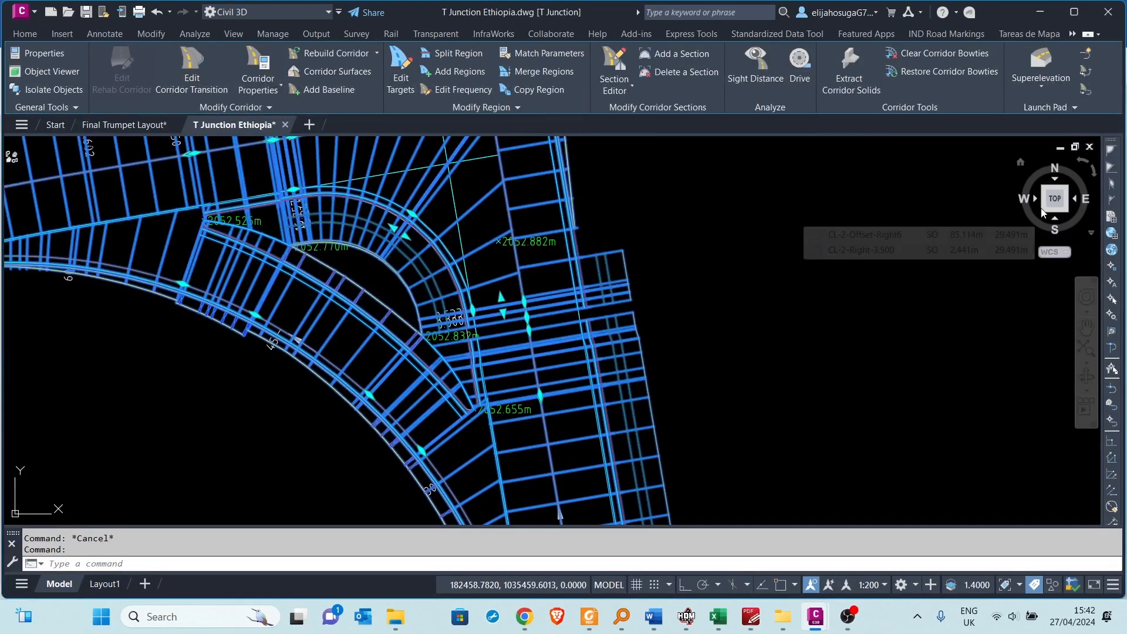
# - View the whole corridor from the southwest isometric direction and restore the north-up top view
pyautogui.click(1043, 213)
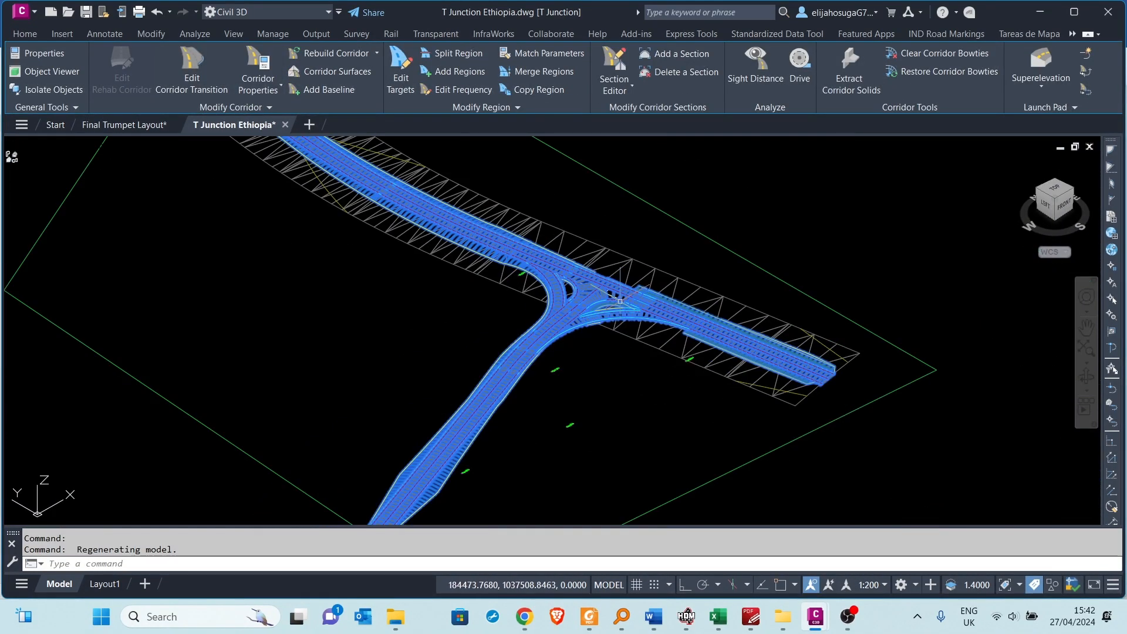
pyautogui.press('Escape')
pyautogui.scroll(-4, 420, 304)
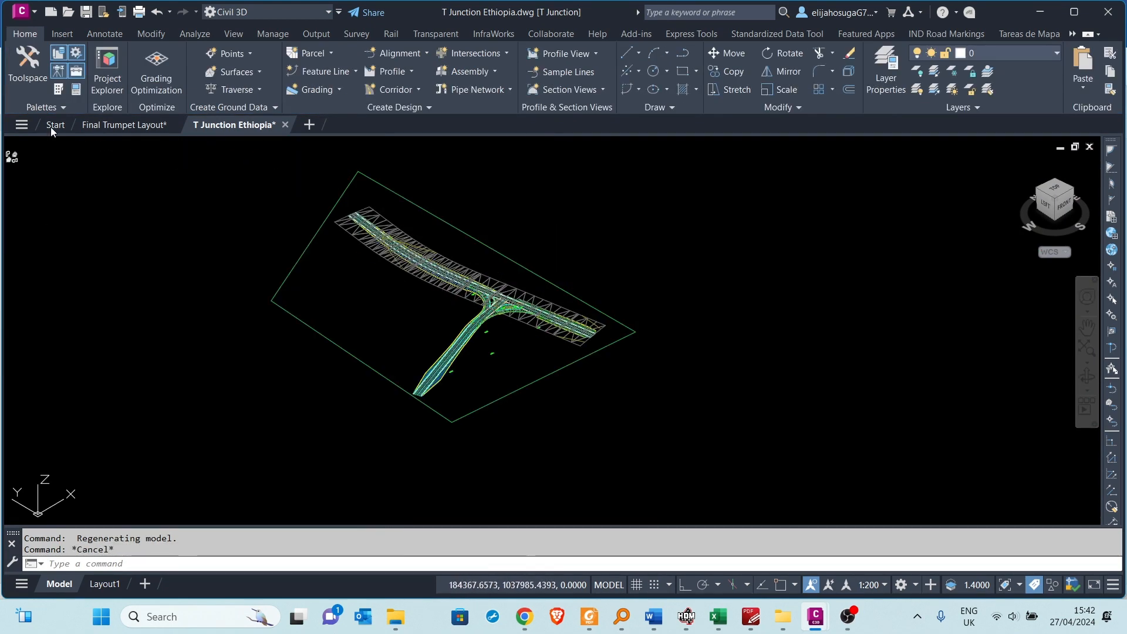
pyautogui.click(1054, 189)
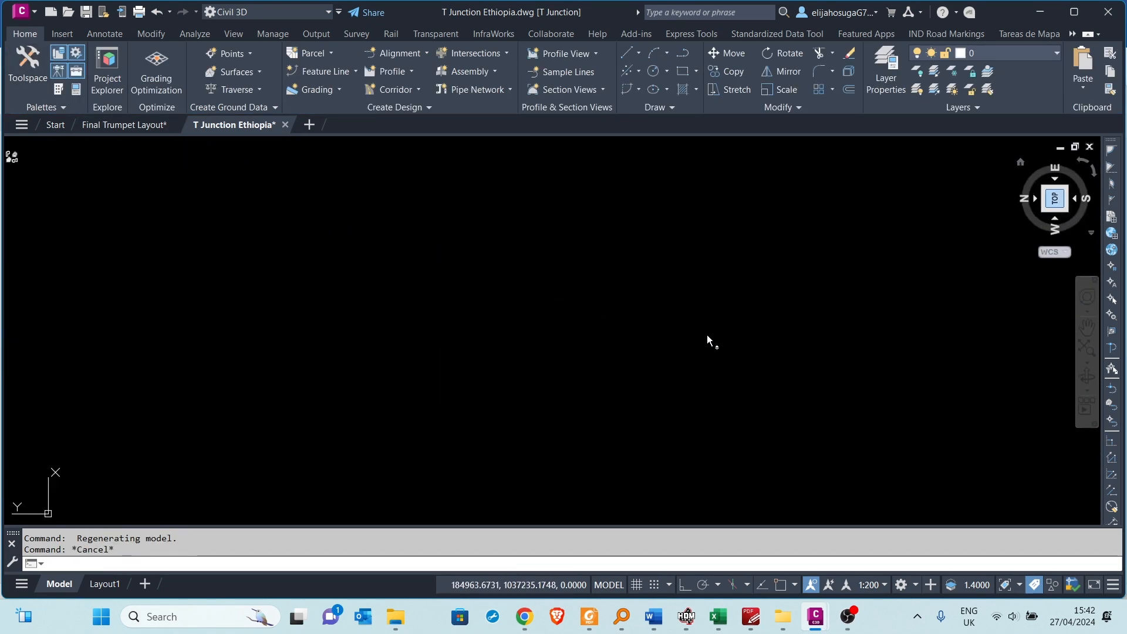
pyautogui.click(1067, 211)
pyautogui.click(1054, 189)
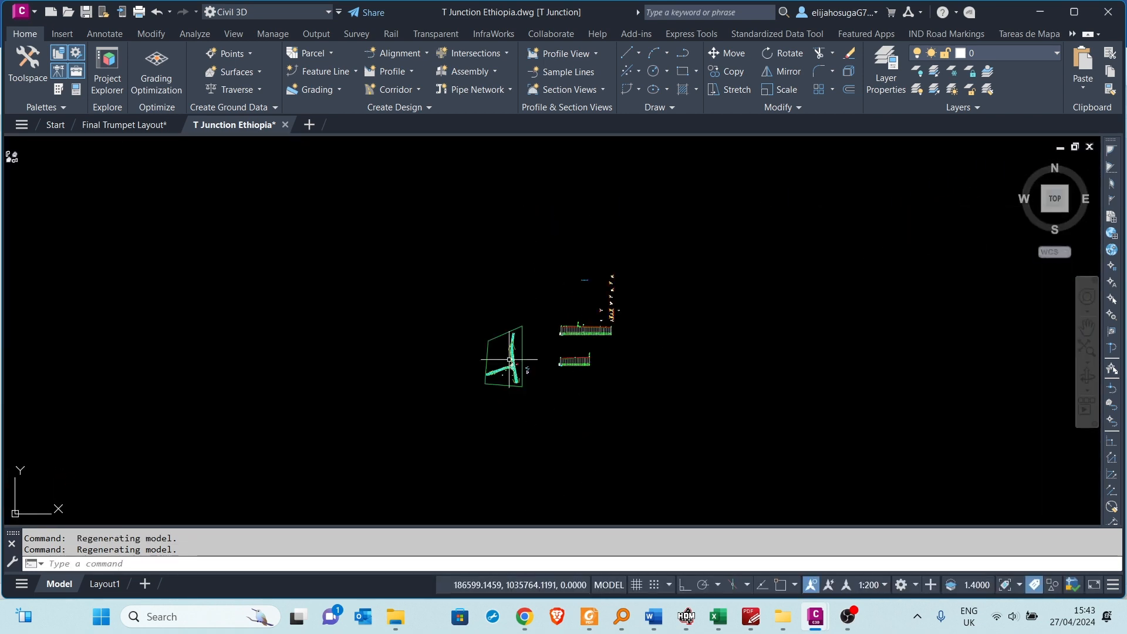
# - Show the corridor in the Object Viewer from the southwest isometric direction
pyautogui.scroll(12, 510, 359)
pyautogui.moveTo(511, 384); pyautogui.dragTo(522, 310, button='middle')
pyautogui.click(532, 402)
pyautogui.rightClick(531, 404)
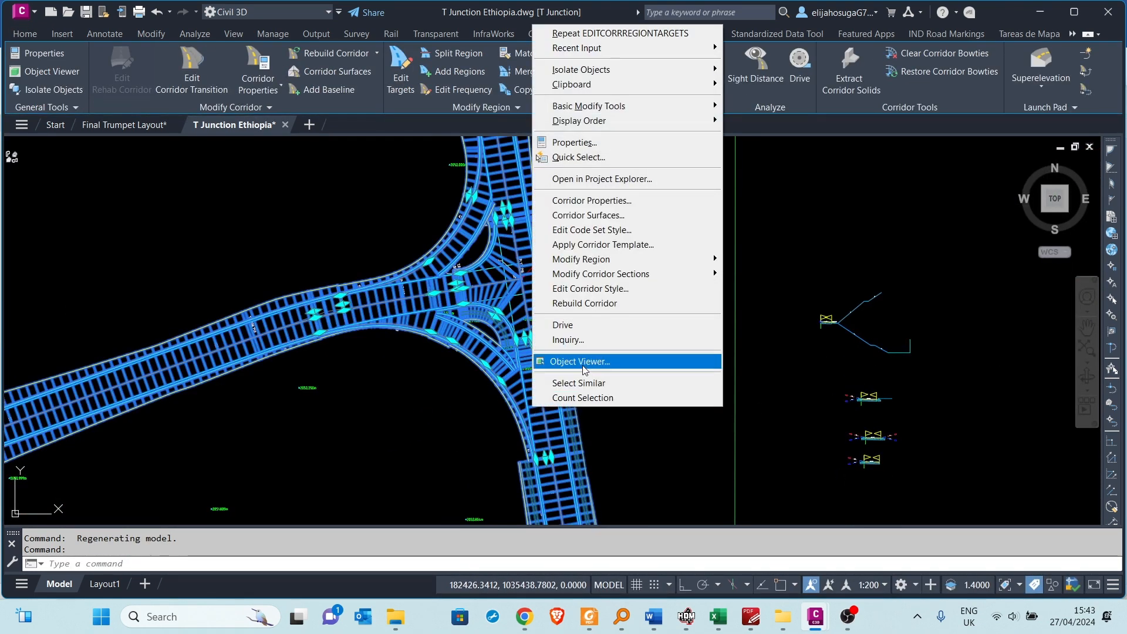
pyautogui.click(581, 362)
pyautogui.click(1047, 158)
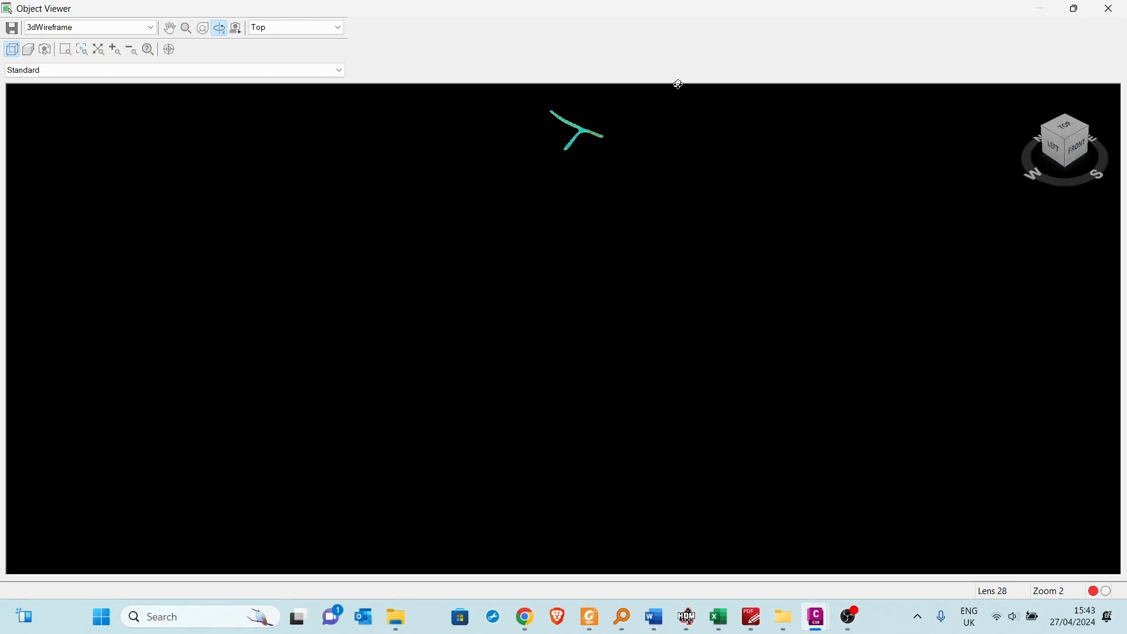
# - Examine the corridor wireframe around the traffic islands and where their regions meet the main road
pyautogui.moveTo(543, 429); pyautogui.dragTo(530, 464, button='middle')
pyautogui.scroll(3, 619, 156)
pyautogui.moveTo(619, 156); pyautogui.dragTo(508, 303, button='middle')
pyautogui.scroll(6, 548, 259)
pyautogui.moveTo(548, 259); pyautogui.dragTo(555, 367, button='middle')
pyautogui.scroll(4, 558, 270)
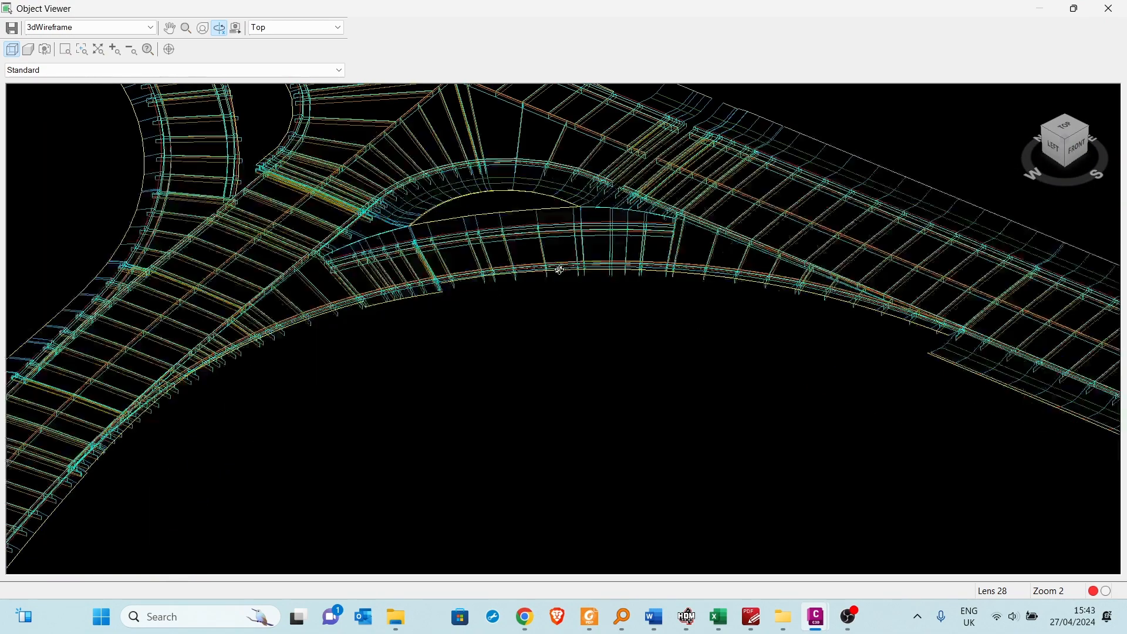
pyautogui.moveTo(549, 218); pyautogui.dragTo(568, 277, button='middle')
pyautogui.scroll(4, 568, 277)
pyautogui.moveTo(624, 239); pyautogui.dragTo(600, 295, button='middle')
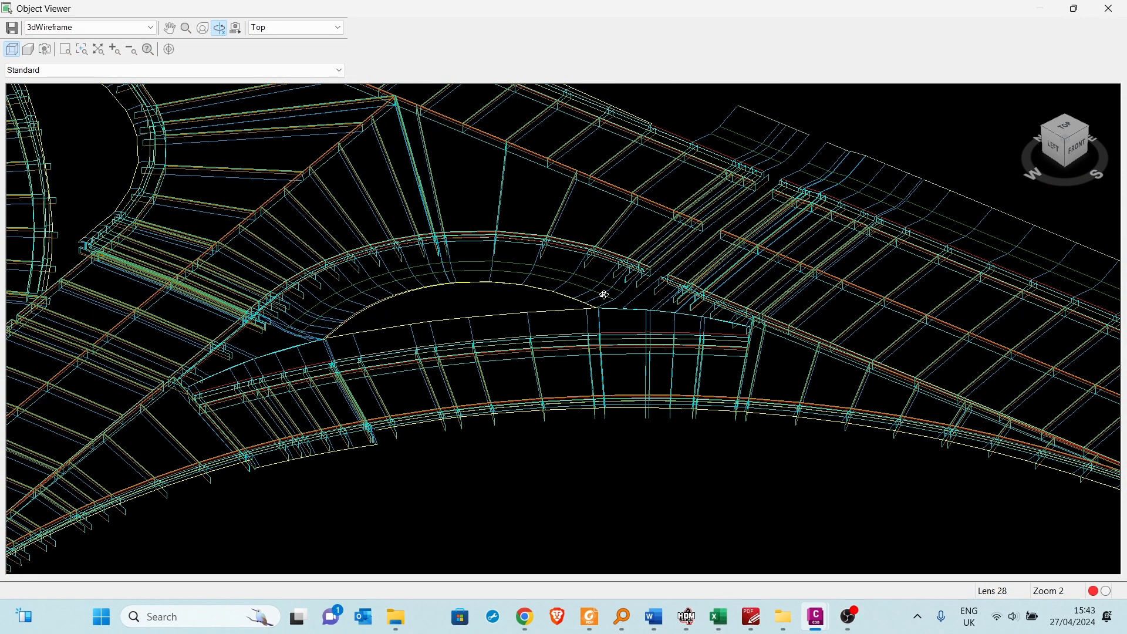
pyautogui.scroll(-2, 632, 278)
# - Preview the corridor with the Realistic, Shades of Gray and Conceptual visual styles and close the Object Viewer
pyautogui.click(79, 27)
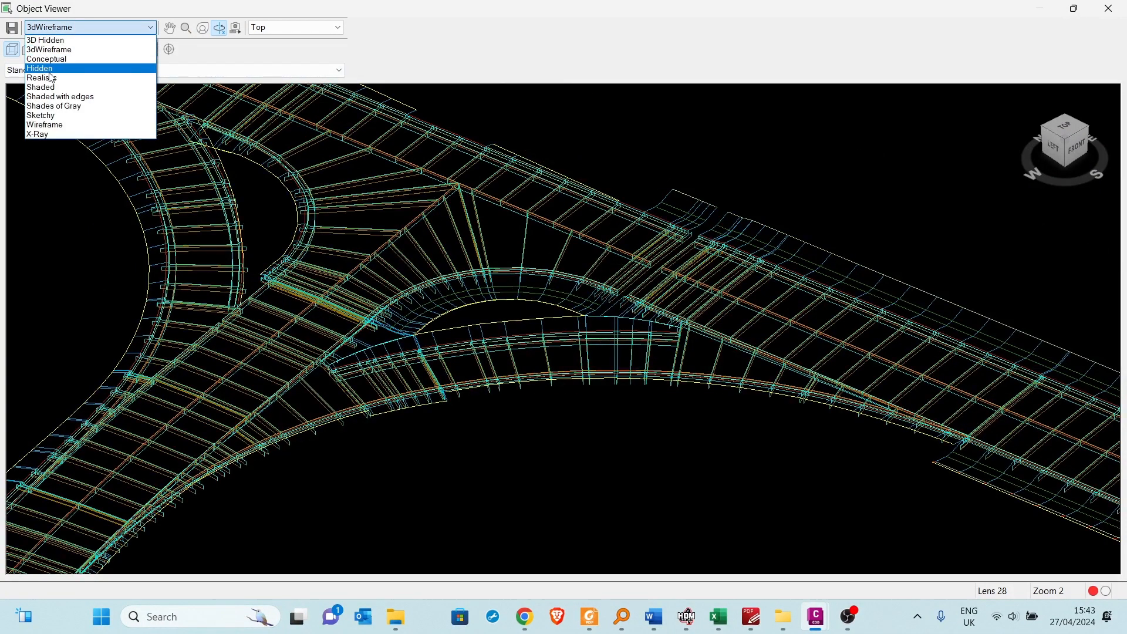
pyautogui.click(64, 78)
pyautogui.click(61, 26)
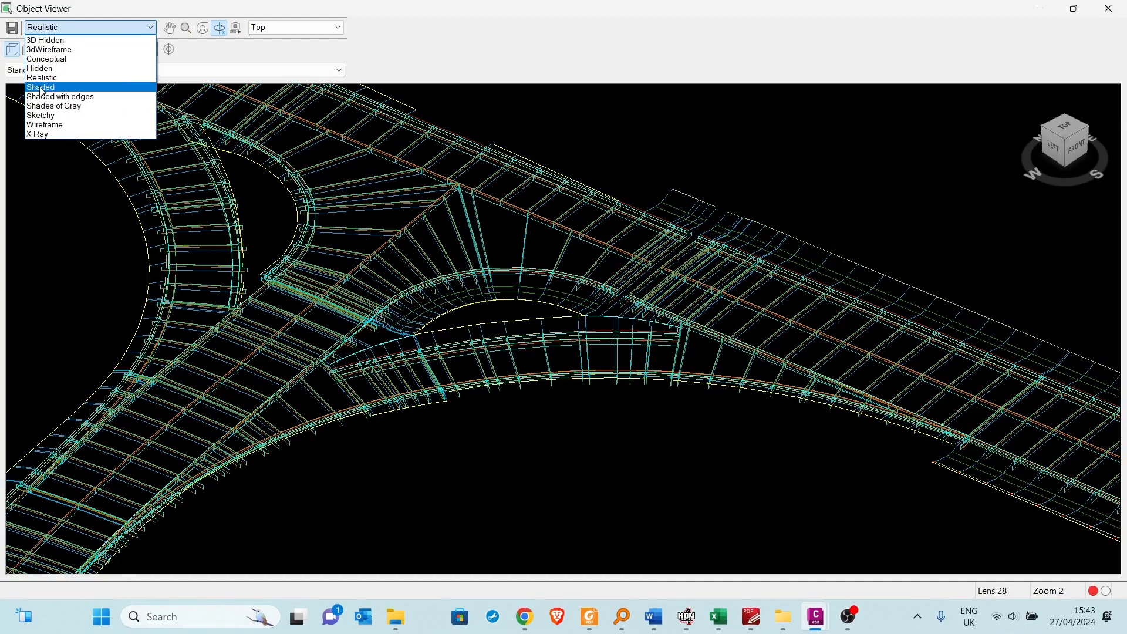
pyautogui.click(53, 106)
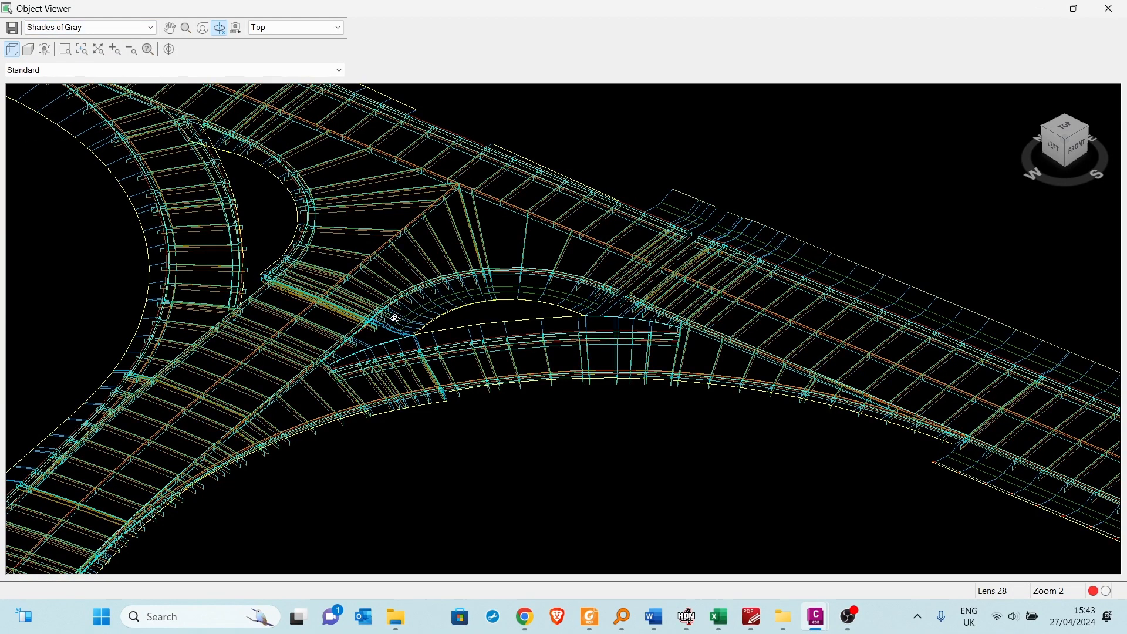
pyautogui.moveTo(285, 269); pyautogui.dragTo(624, 189)
pyautogui.click(52, 34)
pyautogui.click(47, 49)
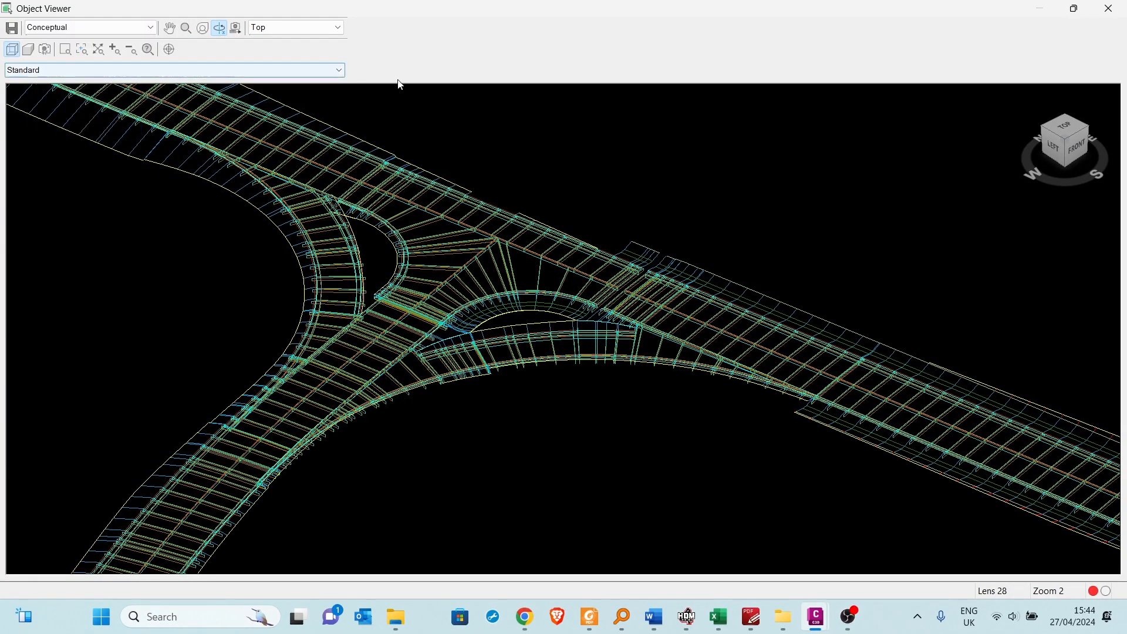
pyautogui.click(1113, 6)
pyautogui.scroll(5, 551, 377)
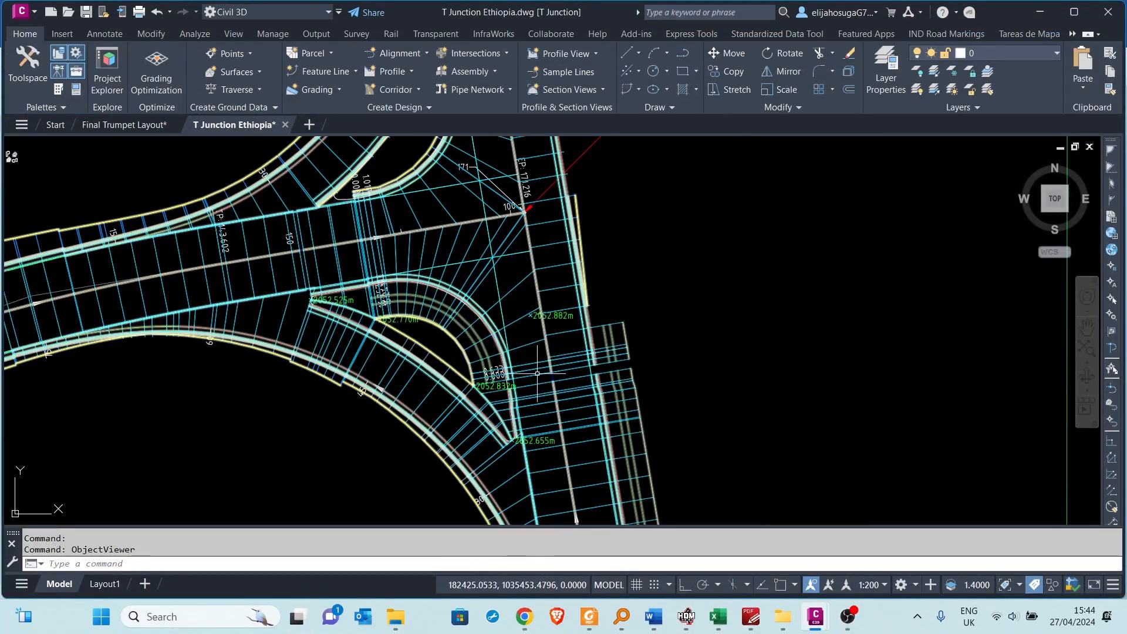
pyautogui.scroll(3, 550, 377)
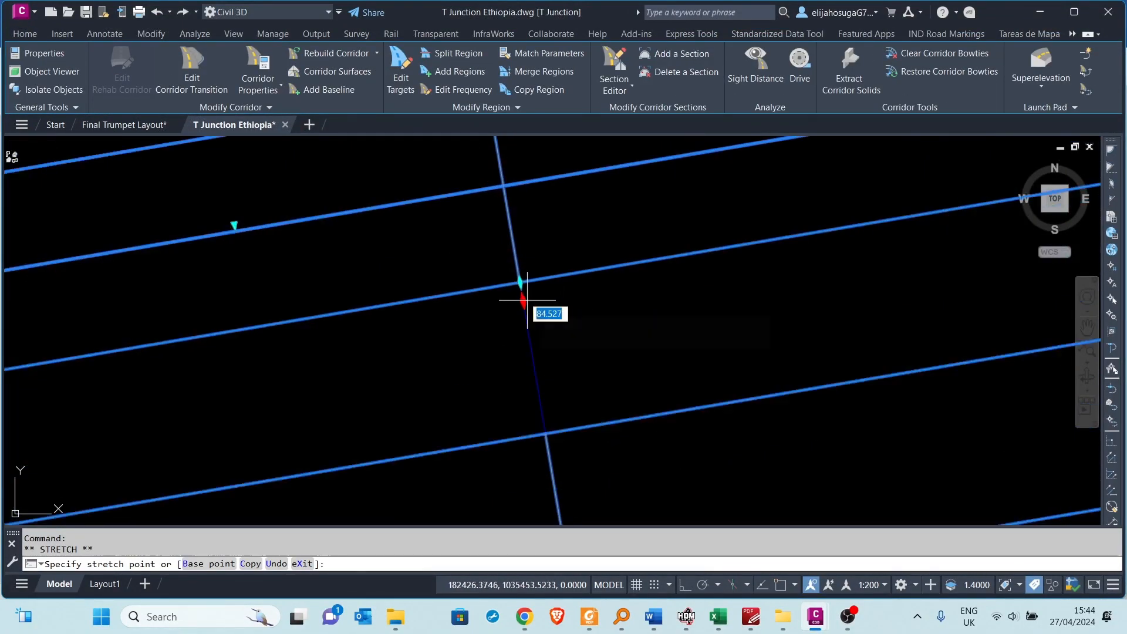
pyautogui.press('Escape')
pyautogui.press('Escape')
pyautogui.scroll(-5, 636, 378)
pyautogui.scroll(-2, 637, 379)
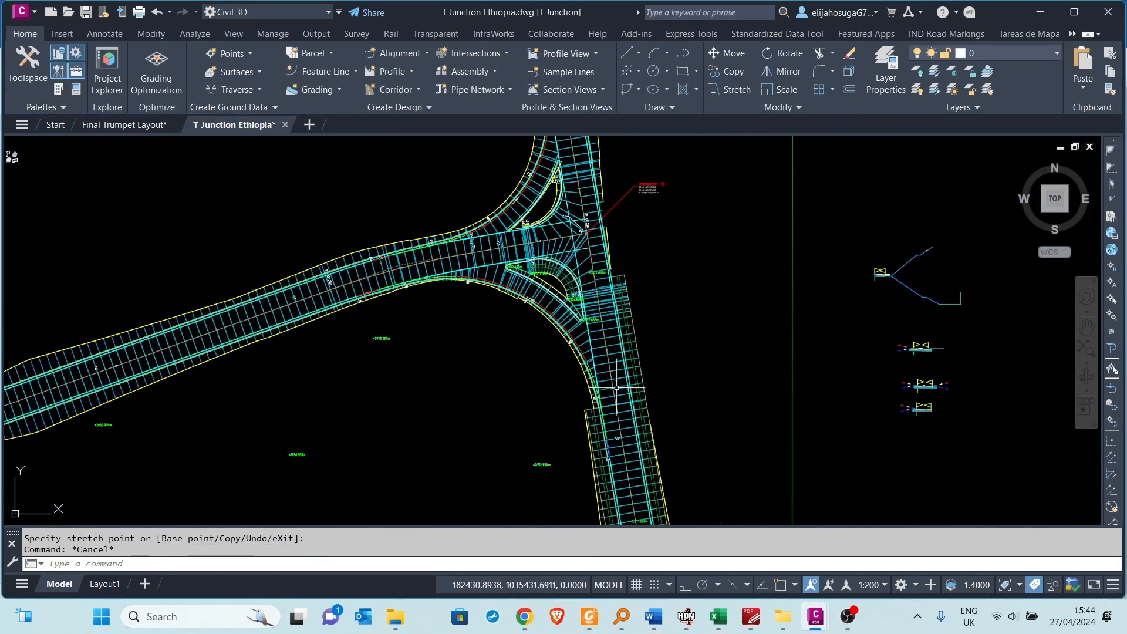
# - Reopen the corridor in the Object Viewer and turn it to the southwest isometric view
pyautogui.click(620, 389)
pyautogui.rightClick(620, 389)
pyautogui.click(695, 345)
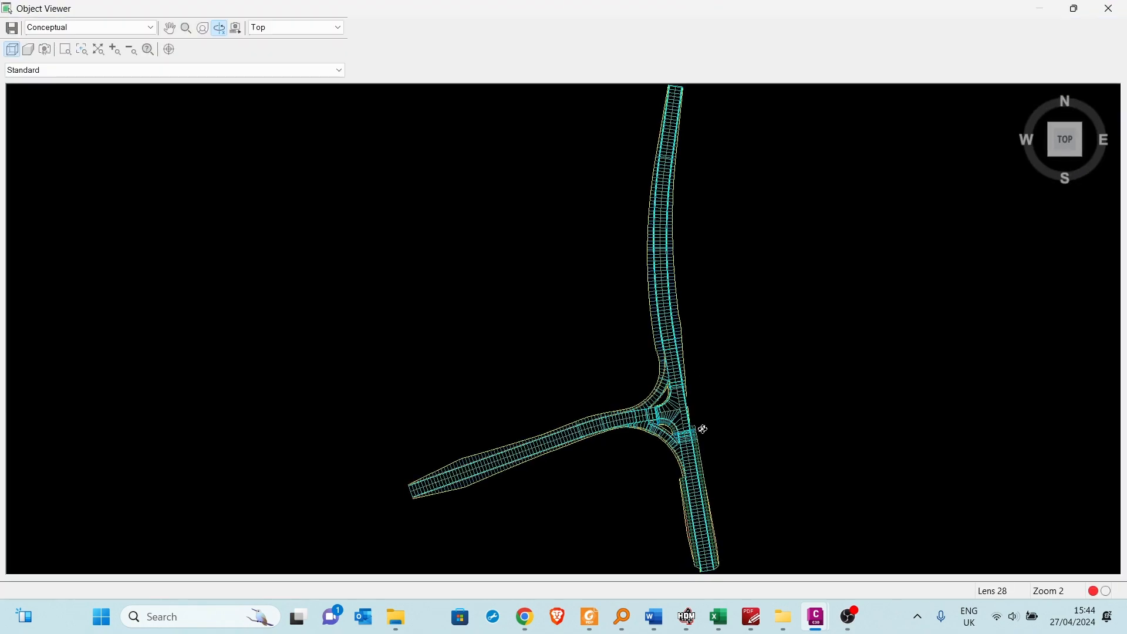
pyautogui.scroll(6, 726, 390)
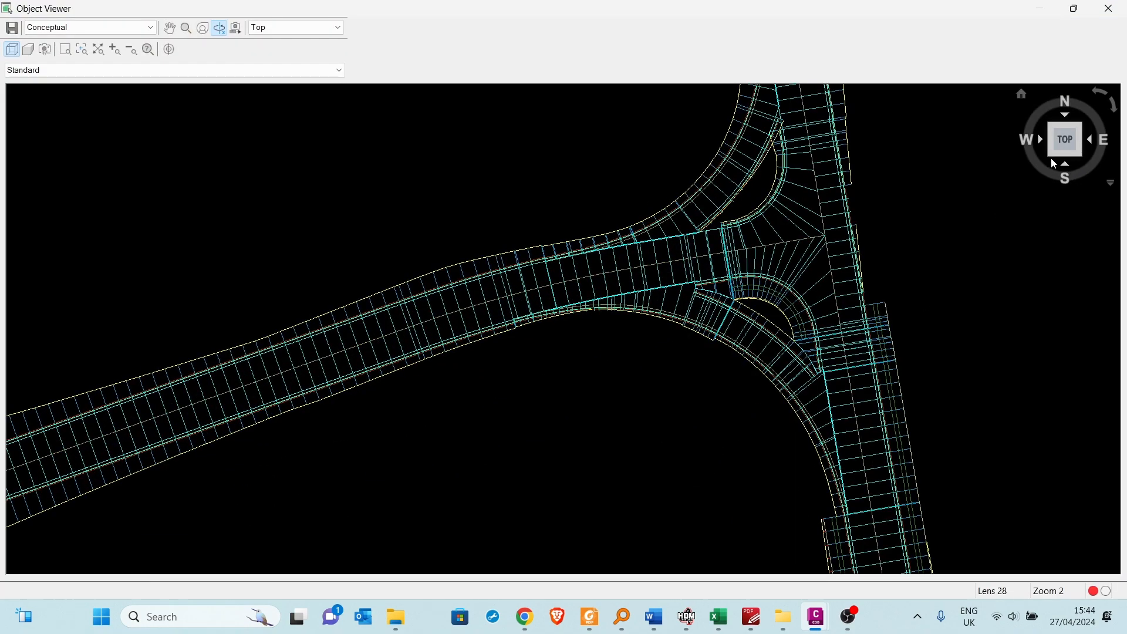
pyautogui.click(1050, 157)
# - Inspect the junction, its islands and the main road beyond them in 3D, and close the Object Viewer
pyautogui.scroll(5, 625, 306)
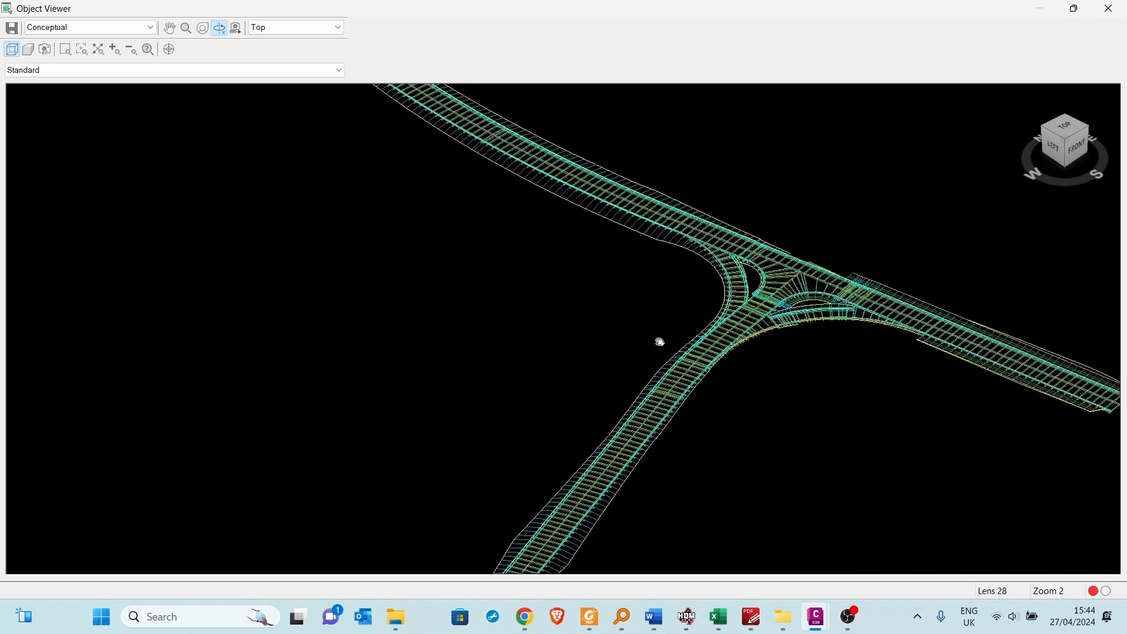
pyautogui.scroll(5, 819, 316)
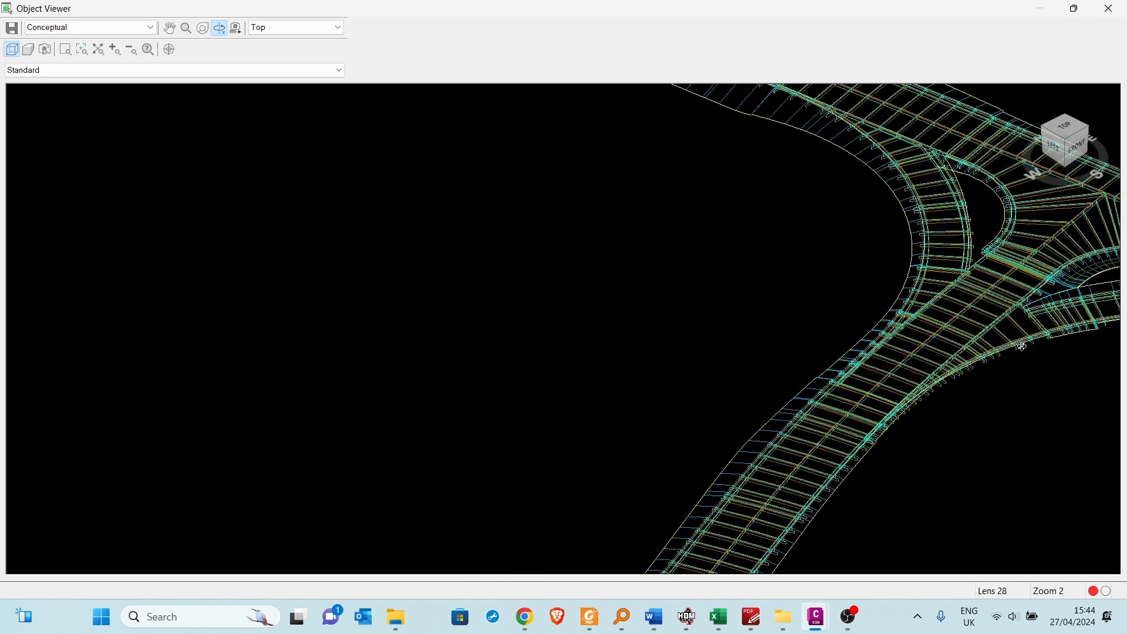
pyautogui.scroll(1, 872, 480)
pyautogui.moveTo(872, 480); pyautogui.dragTo(558, 407, button='middle')
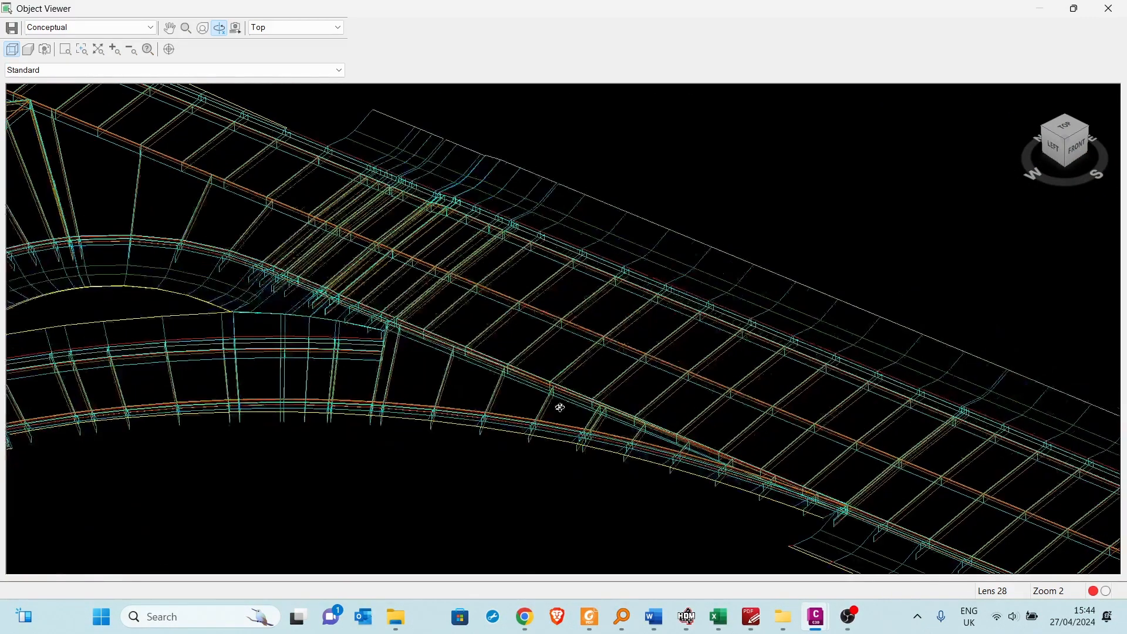
pyautogui.scroll(-3, 558, 407)
pyautogui.scroll(2, 558, 407)
pyautogui.scroll(-3, 526, 413)
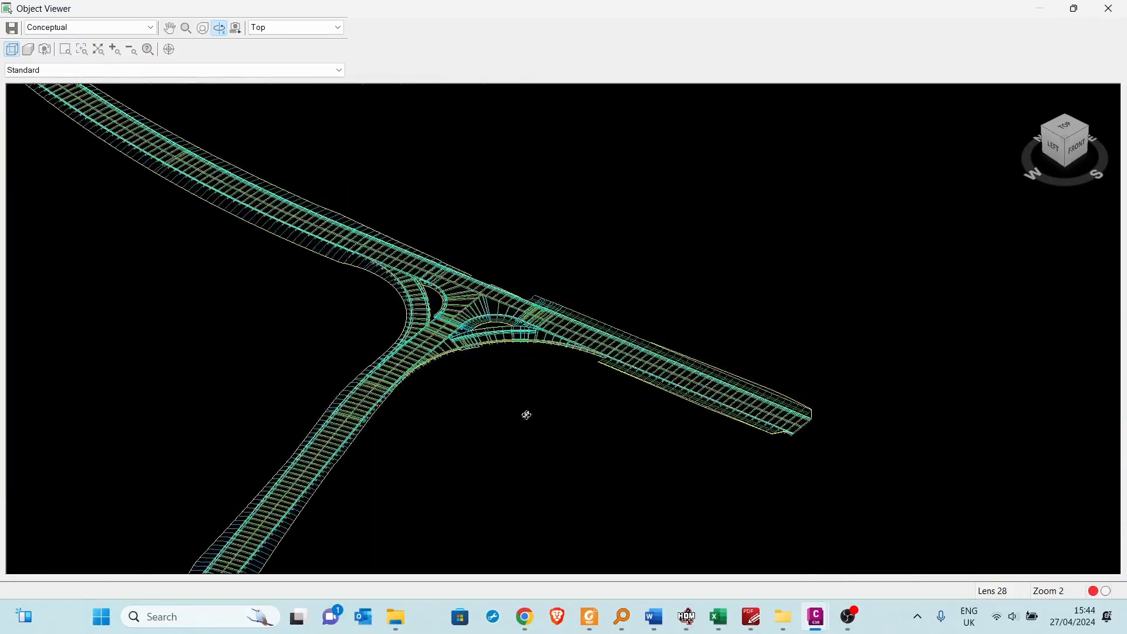
pyautogui.scroll(1, 527, 415)
pyautogui.click(1107, 8)
pyautogui.scroll(5, 517, 203)
pyautogui.scroll(-3, 514, 210)
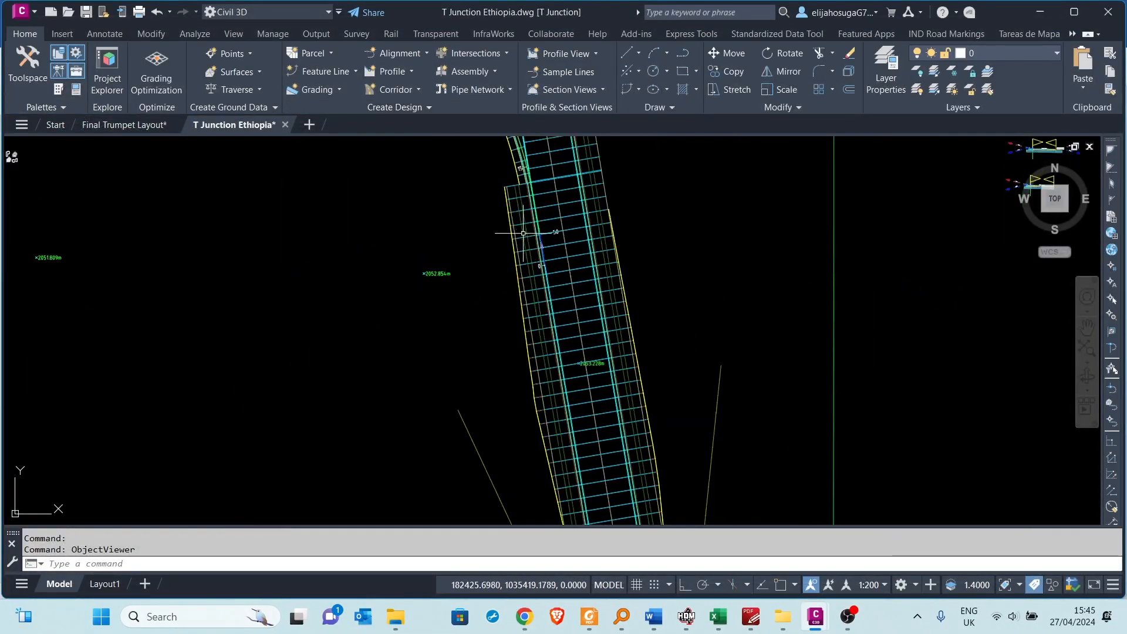
# - Adjust the corridor region boundary grips where the lower curb return meets the main road
pyautogui.scroll(3, 513, 213)
pyautogui.scroll(-6, 511, 215)
pyautogui.scroll(7, 509, 220)
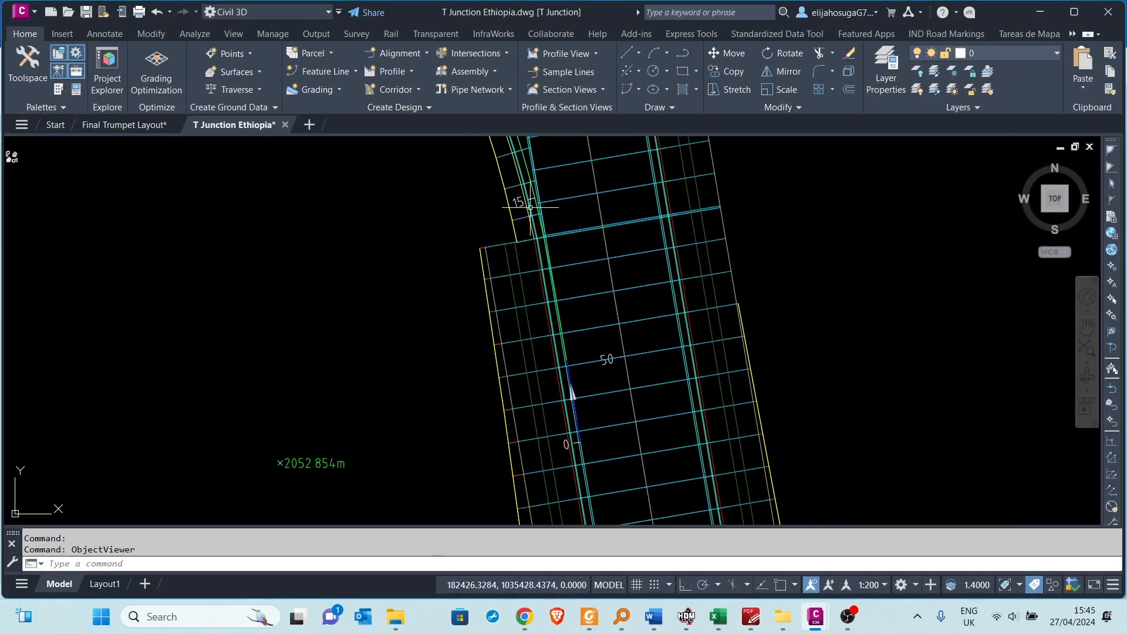
pyautogui.moveTo(530, 207); pyautogui.dragTo(536, 353, button='middle')
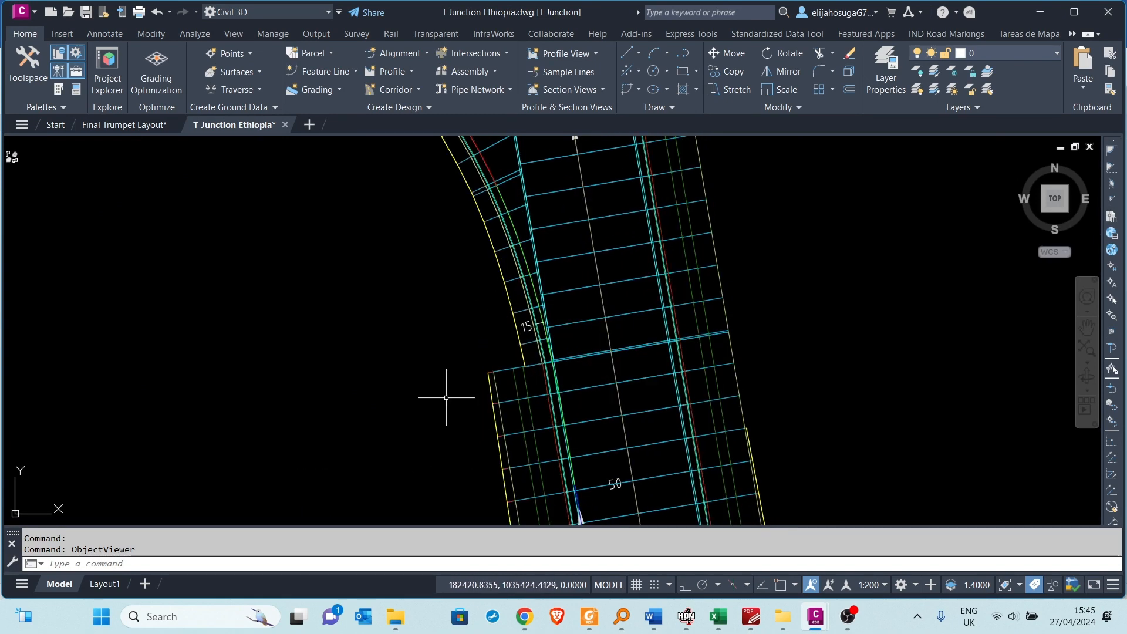
pyautogui.scroll(4, 504, 346)
pyautogui.click(649, 327)
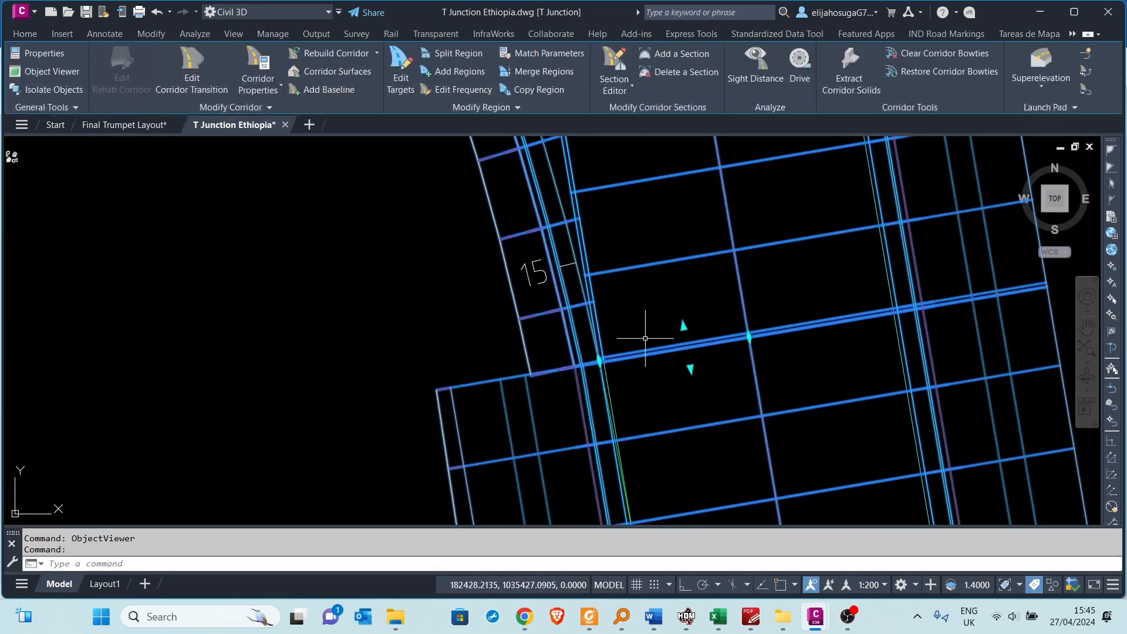
pyautogui.scroll(3, 627, 314)
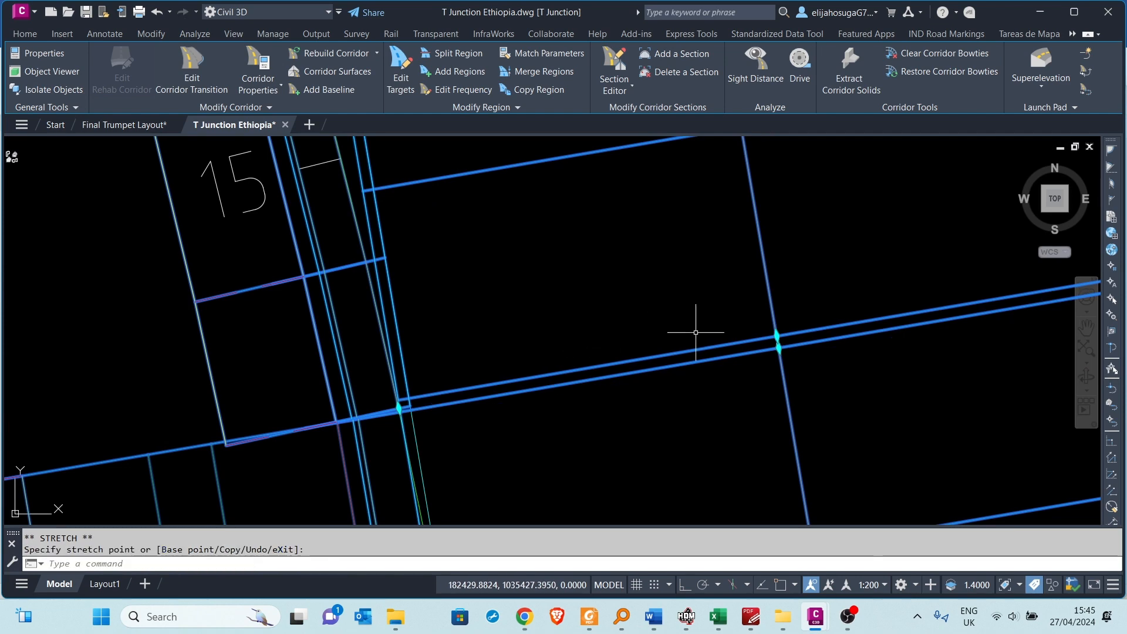
pyautogui.scroll(2, 755, 334)
pyautogui.scroll(-2, 754, 335)
pyautogui.scroll(2, 391, 416)
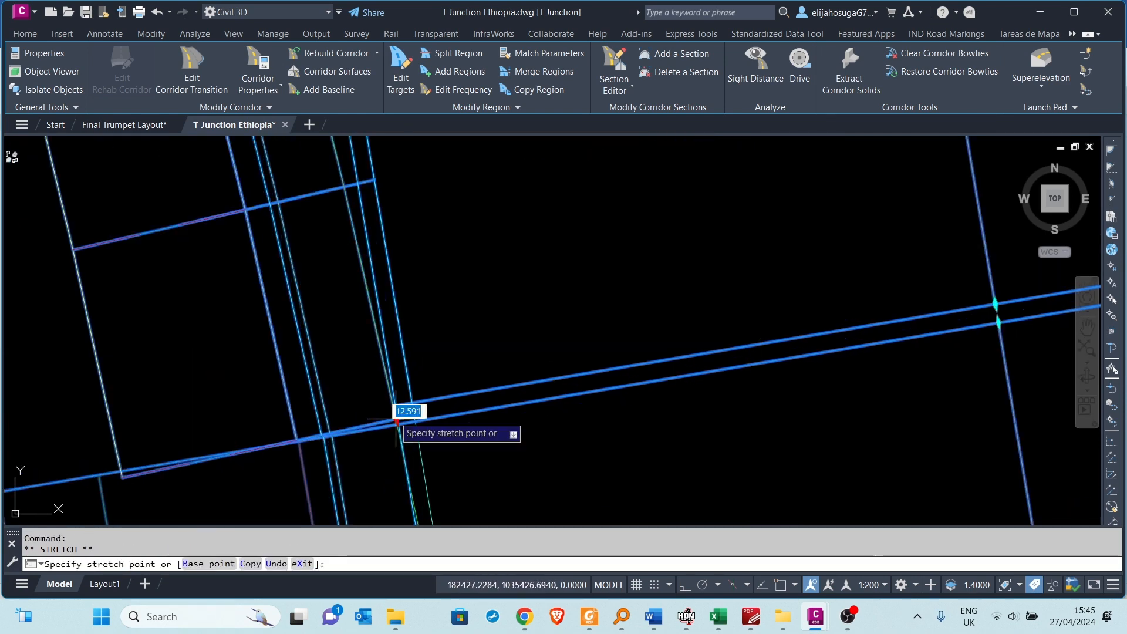
pyautogui.scroll(-8, 393, 407)
pyautogui.press('Escape')
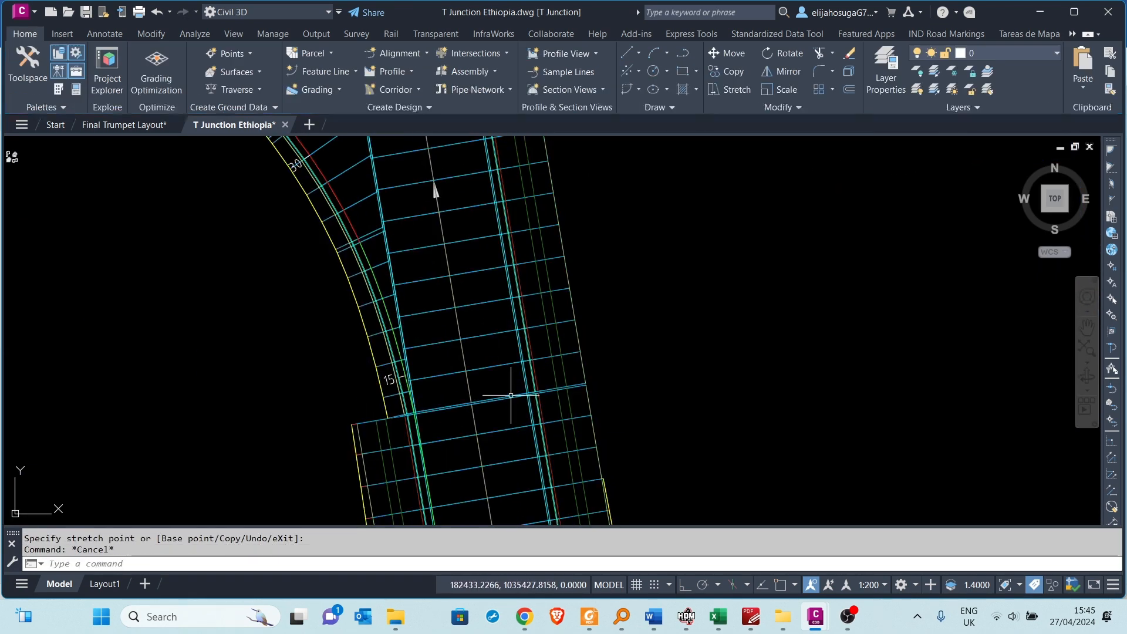
# - Examine the whole corridor layout together with the profile views and the assemblies drawn beside it
pyautogui.scroll(6, 437, 317)
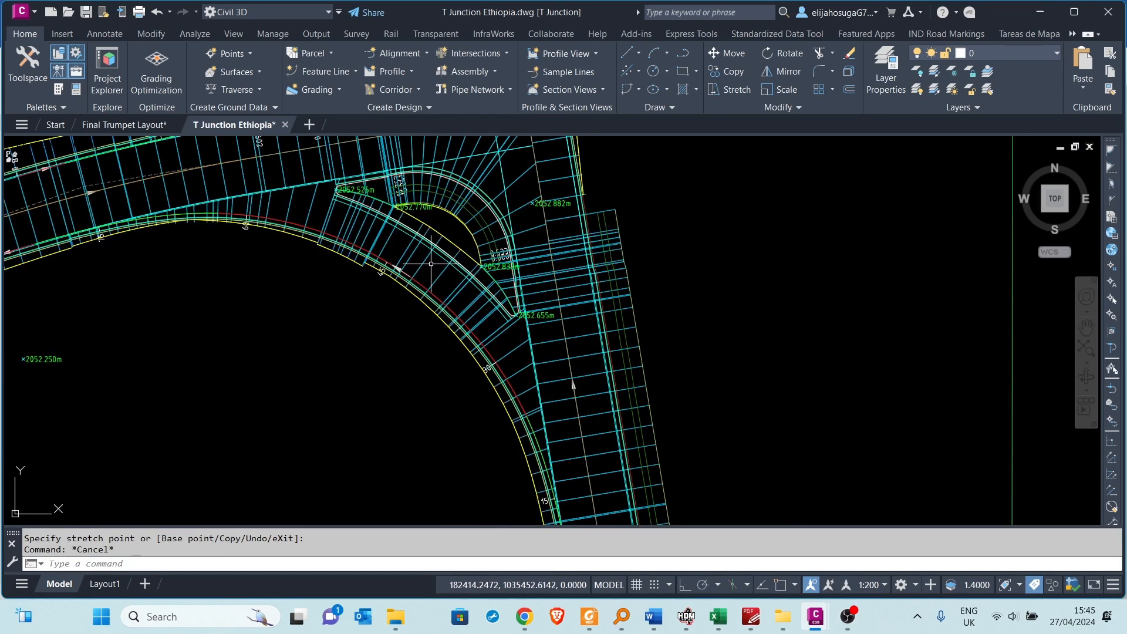
pyautogui.click(422, 261)
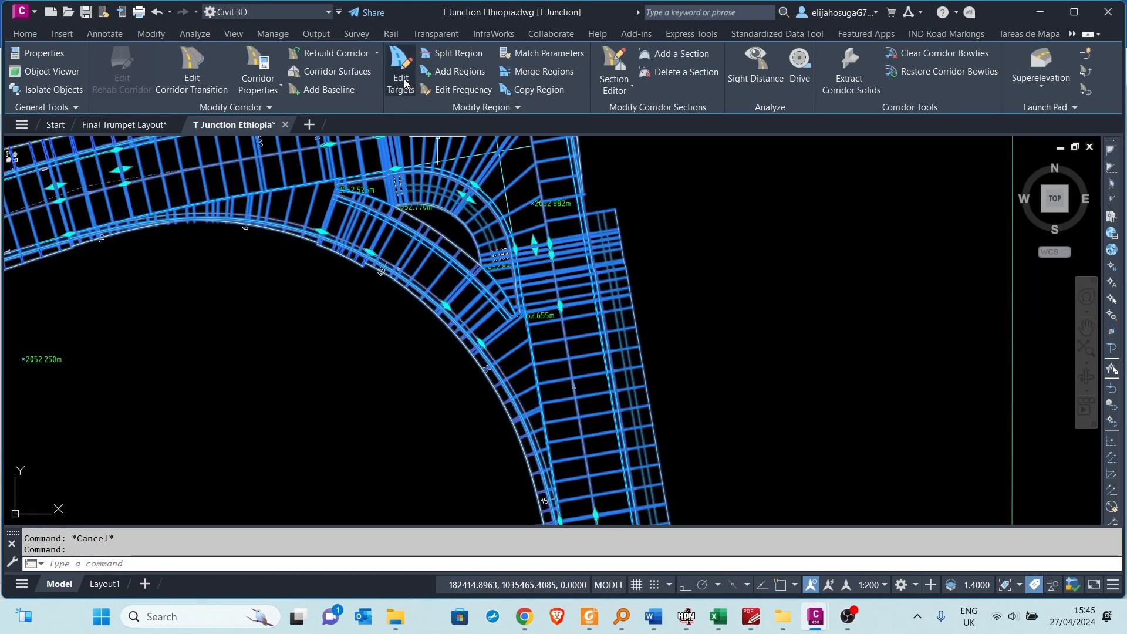
pyautogui.scroll(-6, 470, 228)
pyautogui.moveTo(775, 336); pyautogui.dragTo(564, 369, button='middle')
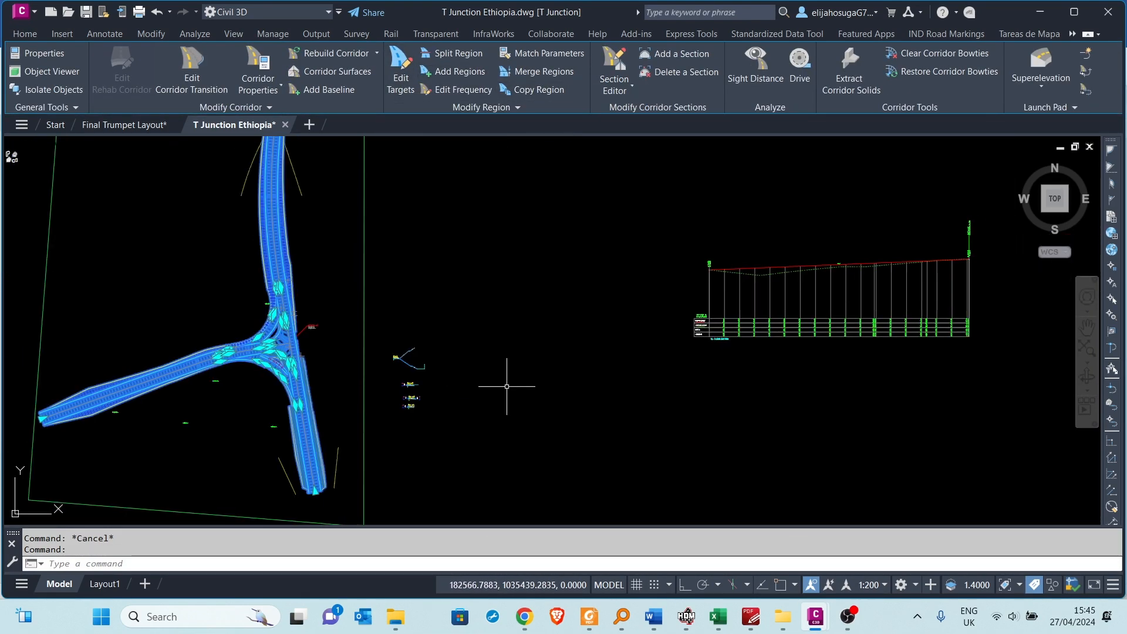
pyautogui.scroll(-2, 607, 377)
pyautogui.moveTo(861, 267); pyautogui.dragTo(496, 431, button='middle')
pyautogui.moveTo(597, 267); pyautogui.dragTo(603, 279, button='middle')
pyautogui.scroll(-4, 602, 279)
pyautogui.scroll(7, 440, 411)
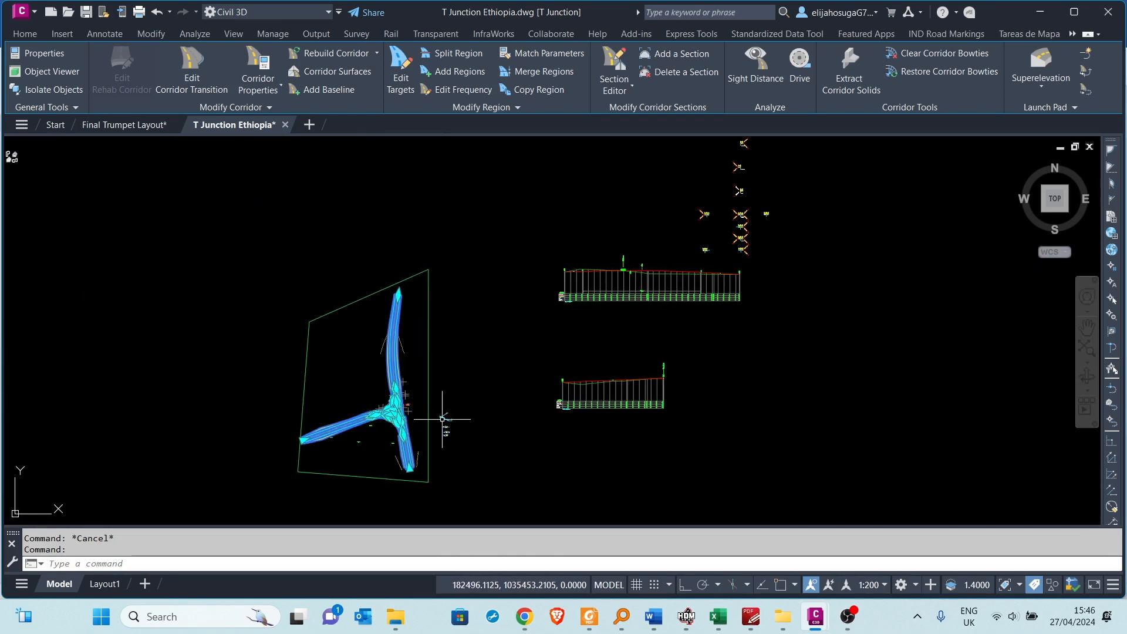
pyautogui.scroll(4, 621, 423)
pyautogui.scroll(-5, 621, 423)
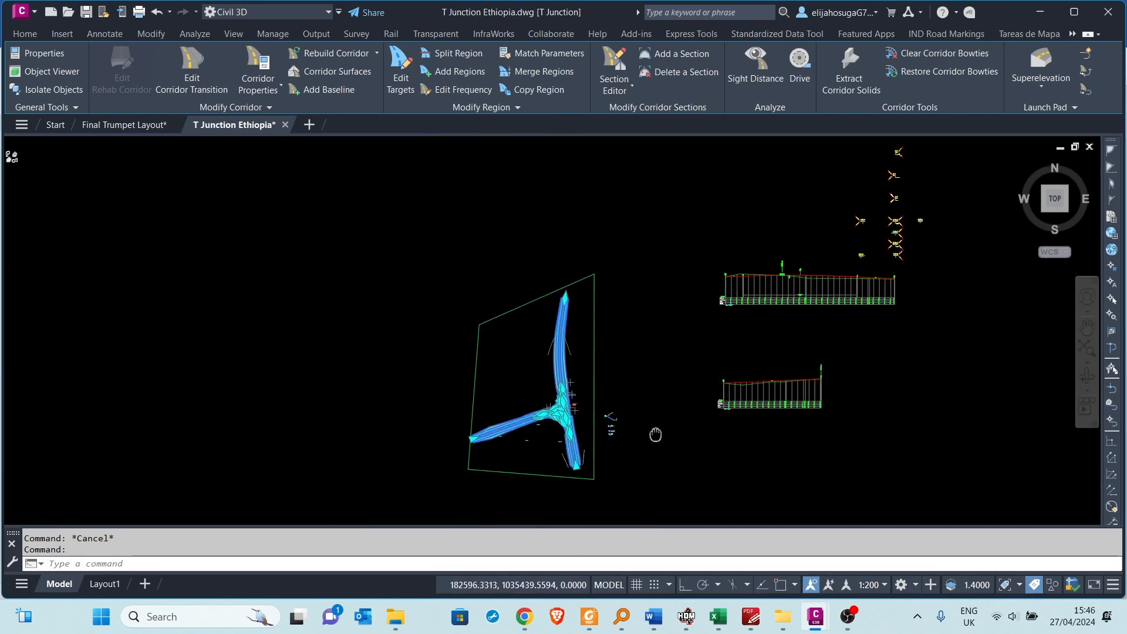
pyautogui.scroll(4, 573, 448)
pyautogui.scroll(2, 493, 379)
pyautogui.press('Escape')
# - Check the corridor region properties of the curb-return region beside the lower traffic island and close them
pyautogui.scroll(3, 493, 379)
pyautogui.click(500, 360)
pyautogui.rightClick(500, 360)
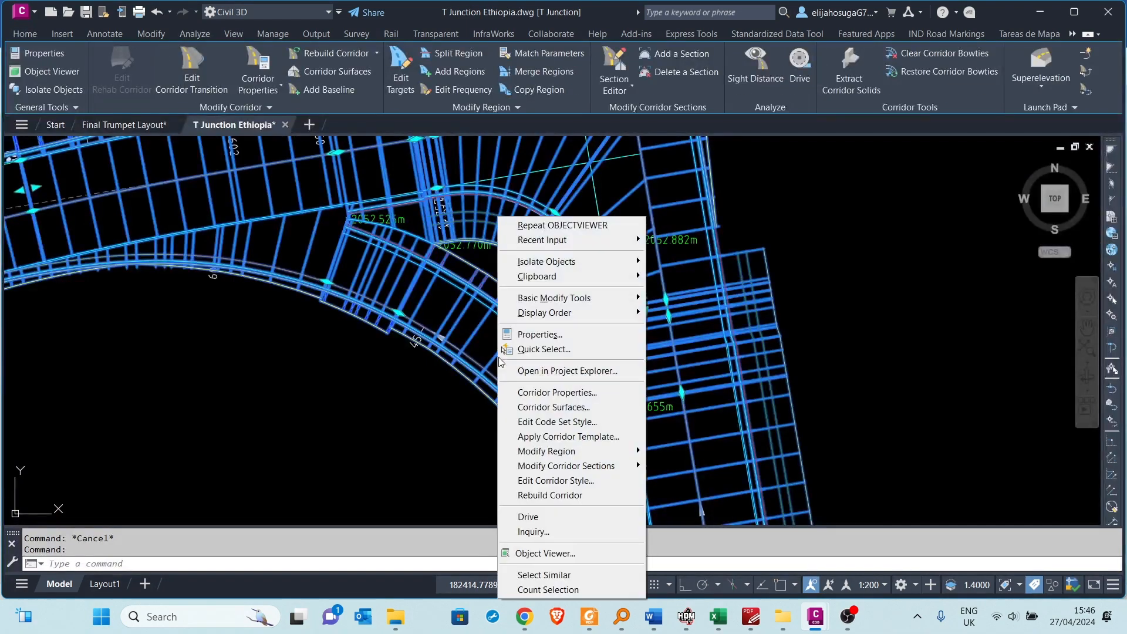
pyautogui.click(534, 394)
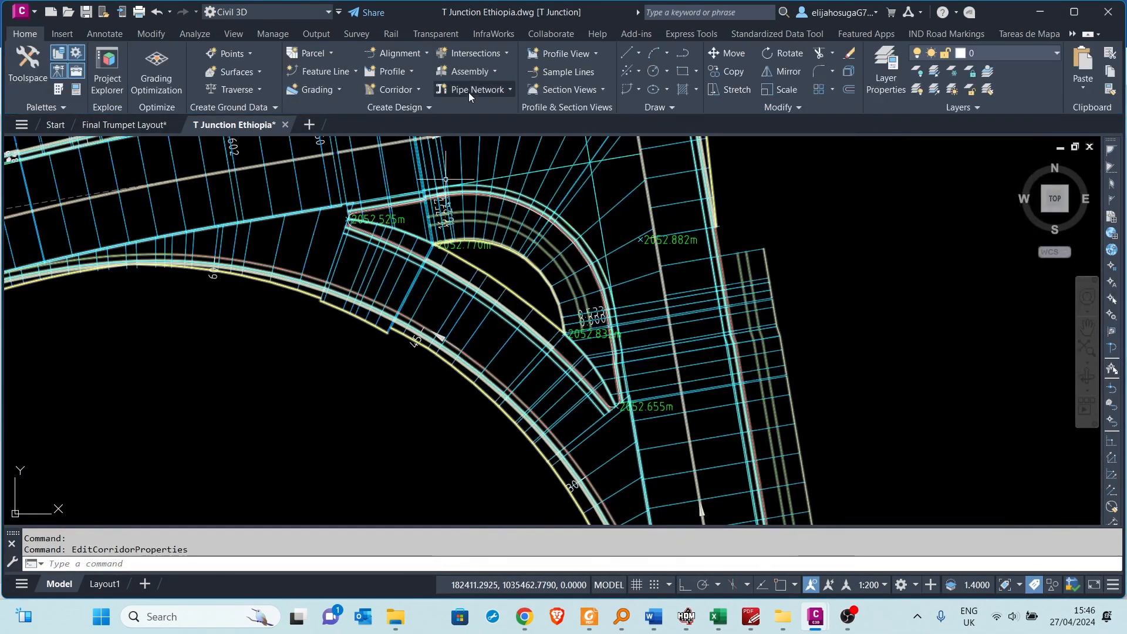
pyautogui.click(409, 106)
pyautogui.press('Escape')
pyautogui.click(424, 307)
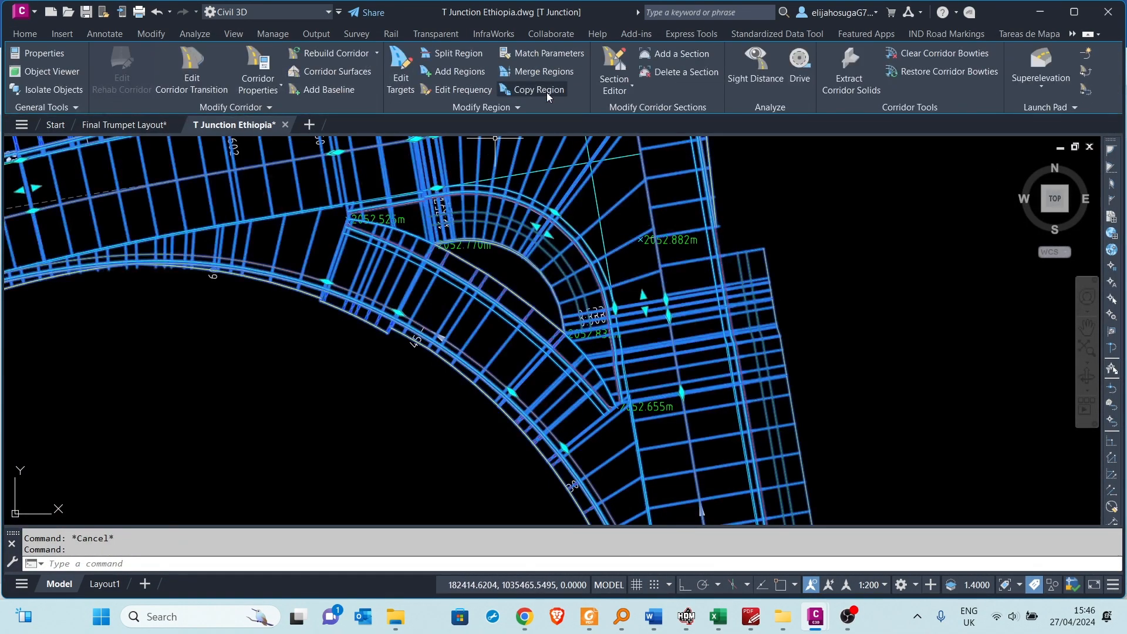
pyautogui.click(499, 107)
pyautogui.click(523, 330)
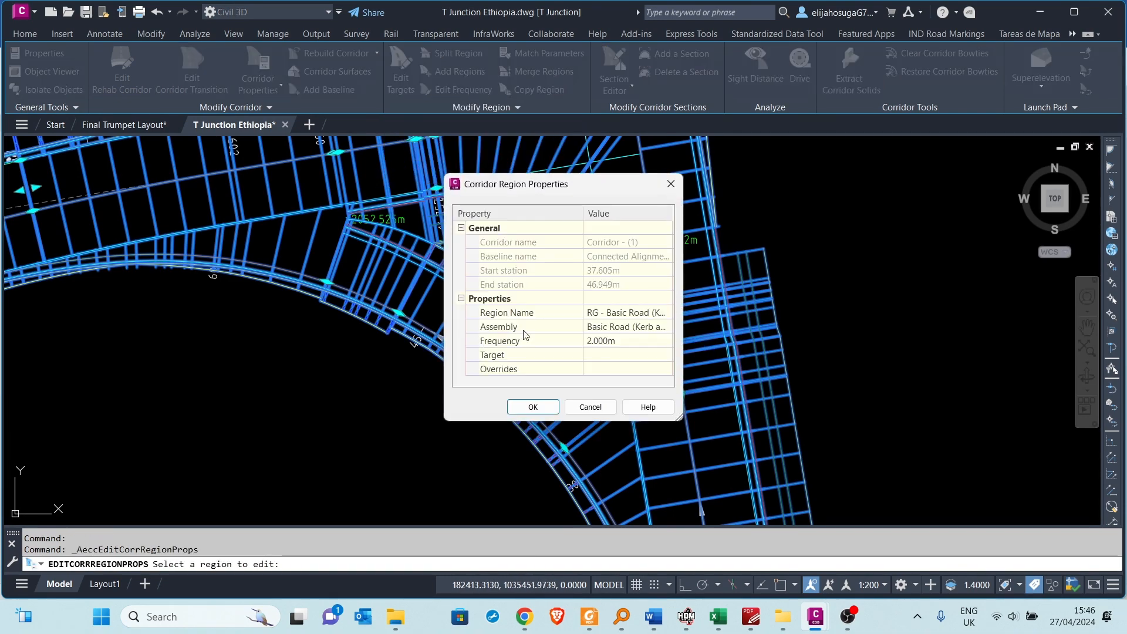
pyautogui.press('Escape')
# - Delete the left cut and fill slope subassembly from the uppermost of the three single-lane kerbed assemblies
pyautogui.scroll(-8, 868, 309)
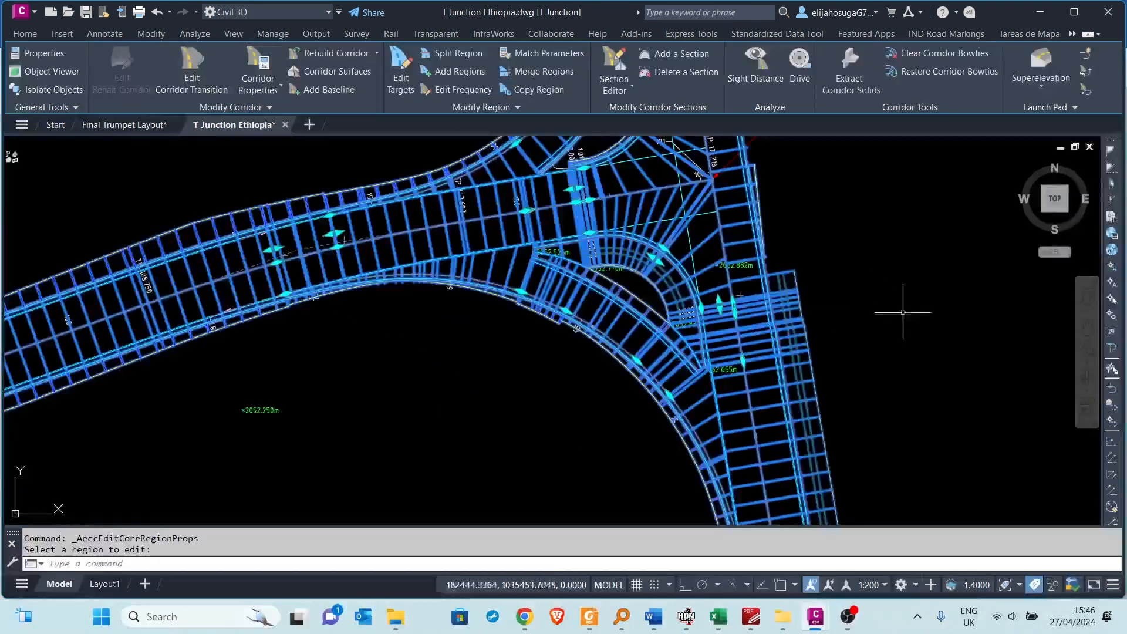
pyautogui.moveTo(925, 329); pyautogui.dragTo(690, 340, button='middle')
pyautogui.scroll(8, 702, 347)
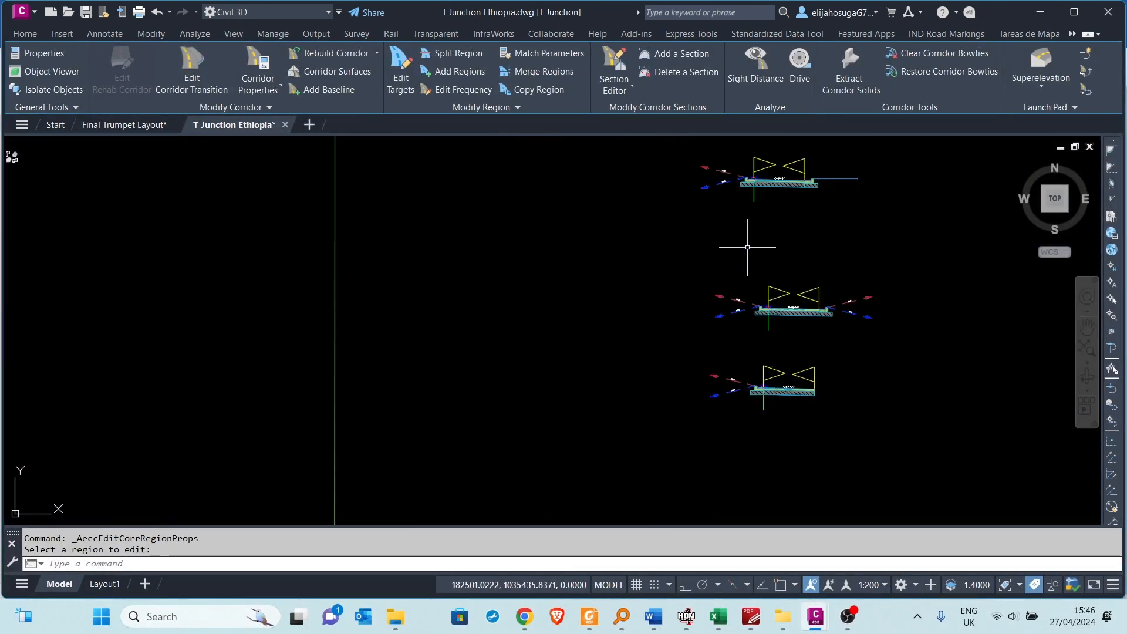
pyautogui.moveTo(747, 247); pyautogui.dragTo(763, 268, button='middle')
pyautogui.scroll(-6, 780, 300)
pyautogui.scroll(12, 774, 293)
pyautogui.scroll(-6, 745, 366)
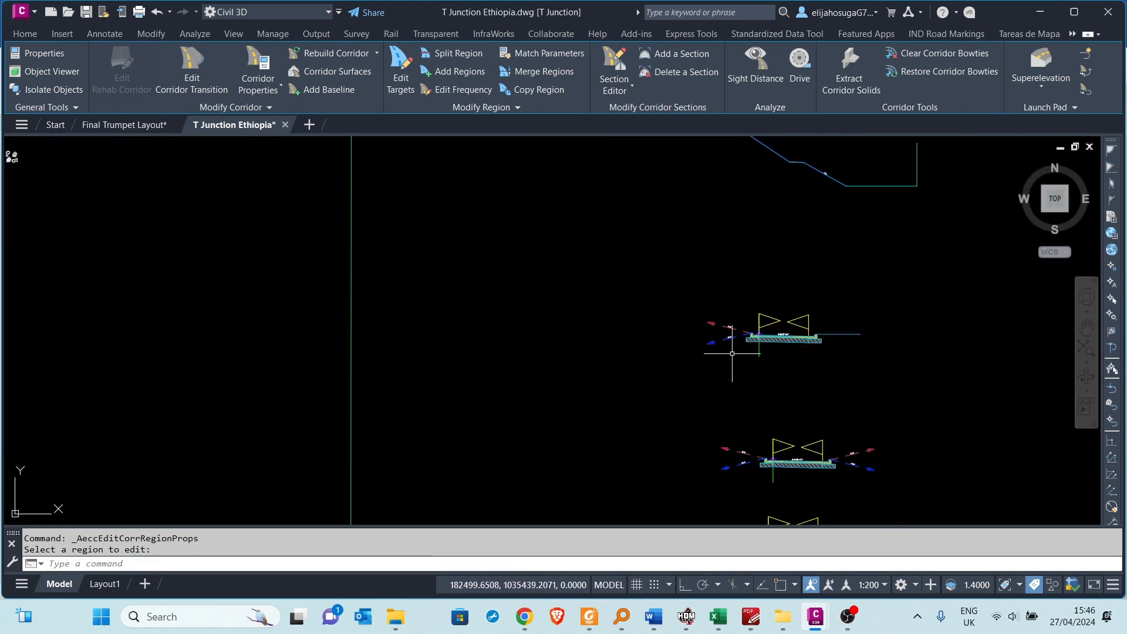
pyautogui.press('Delete')
# - Copy the left daylight slope subassembly of the Primary Road Full Section assembly to the left kerb of the uppermost single-lane assembly
pyautogui.scroll(-6, 704, 306)
pyautogui.scroll(8, 915, 292)
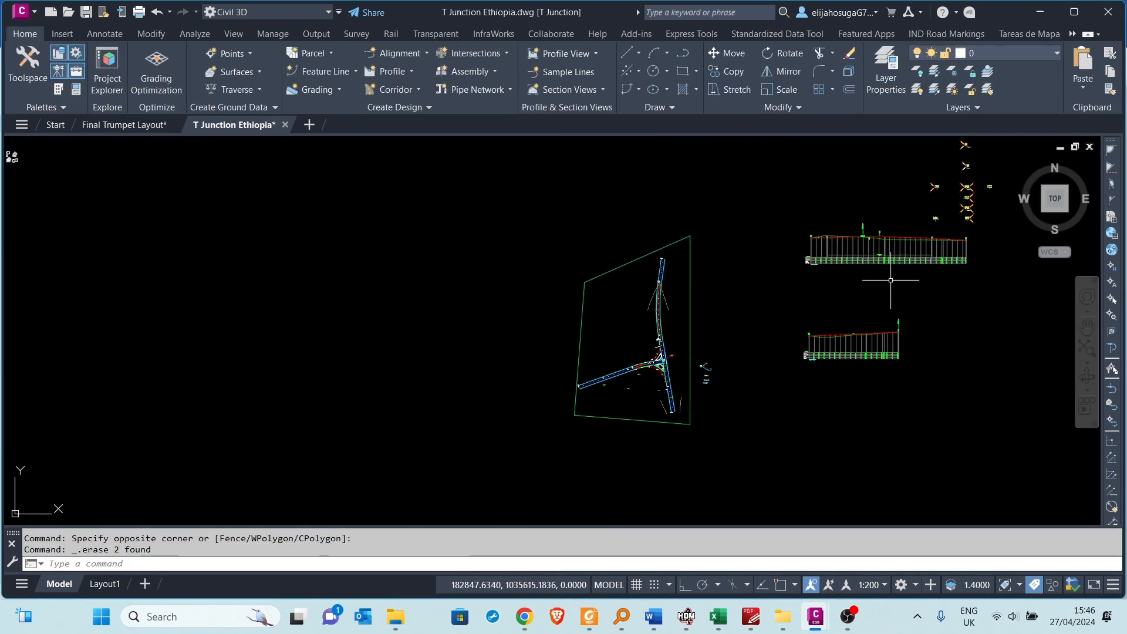
pyautogui.scroll(-3, 914, 292)
pyautogui.click(790, 289)
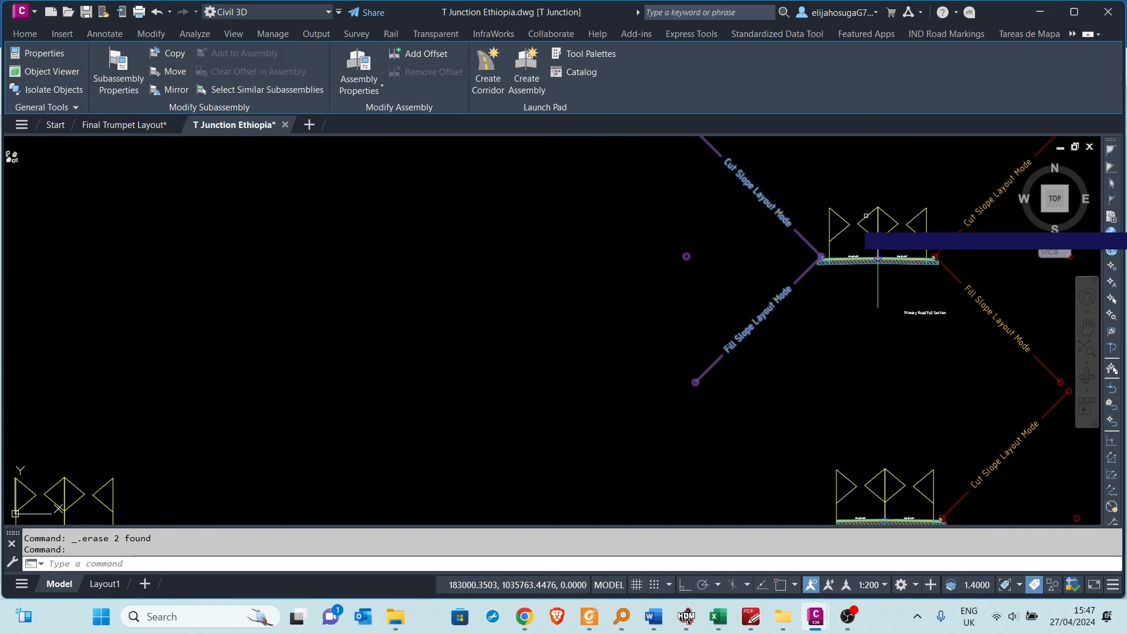
pyautogui.scroll(5, 837, 237)
pyautogui.scroll(-12, 801, 295)
pyautogui.moveTo(610, 380); pyautogui.dragTo(743, 342, button='middle')
pyautogui.scroll(10, 542, 465)
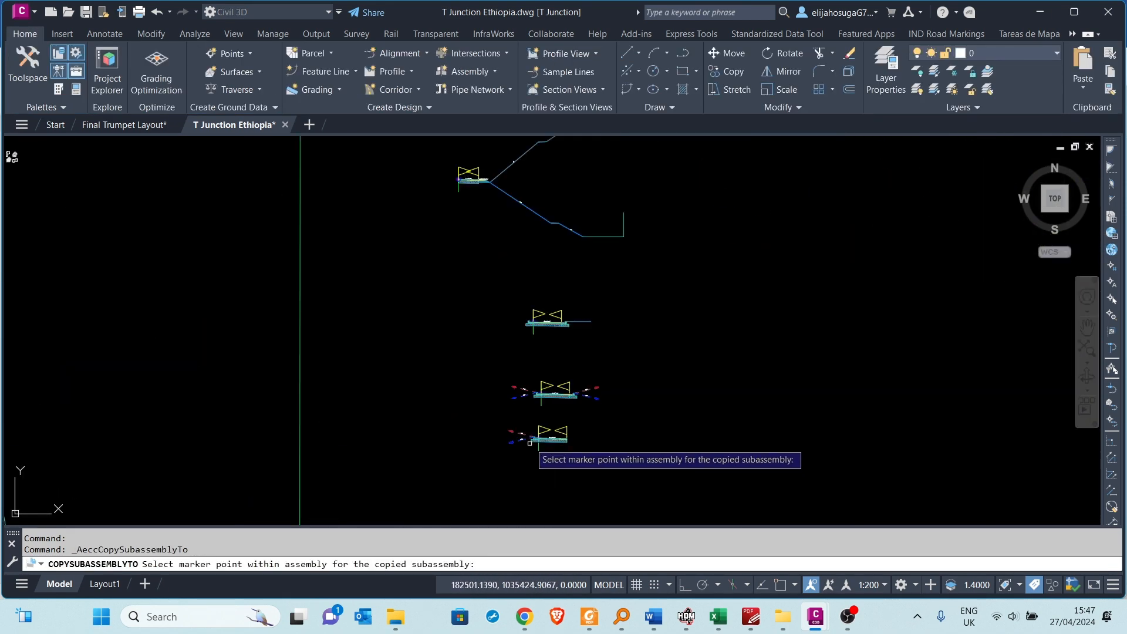
pyautogui.scroll(5, 532, 438)
pyautogui.moveTo(521, 314); pyautogui.dragTo(533, 435, button='middle')
pyautogui.scroll(-3, 533, 435)
pyautogui.scroll(12, 532, 323)
pyautogui.click(537, 229)
pyautogui.scroll(-10, 622, 282)
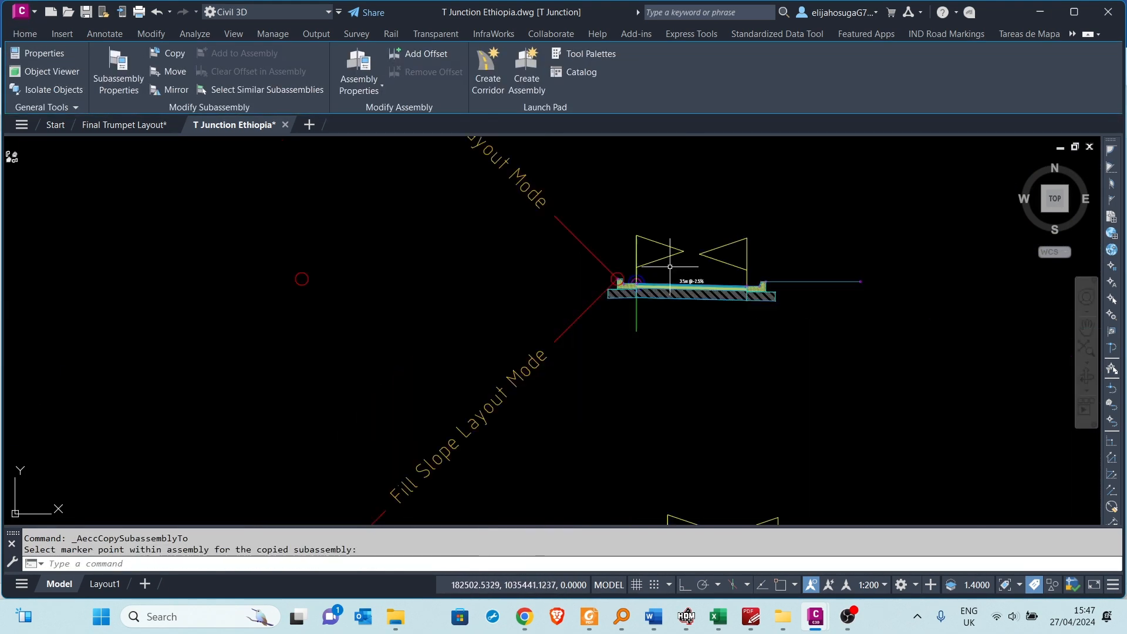
pyautogui.scroll(-5, 683, 395)
pyautogui.scroll(-5, 610, 329)
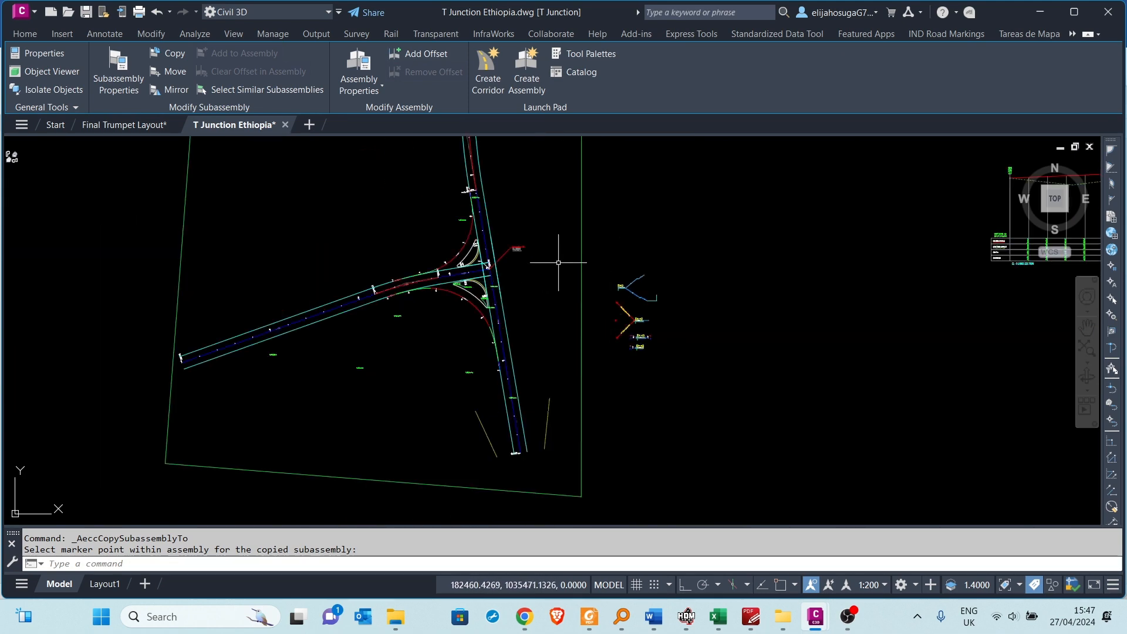
pyautogui.press('Escape')
# - Open the Toolspace and try to rebuild all corridors
pyautogui.click(27, 65)
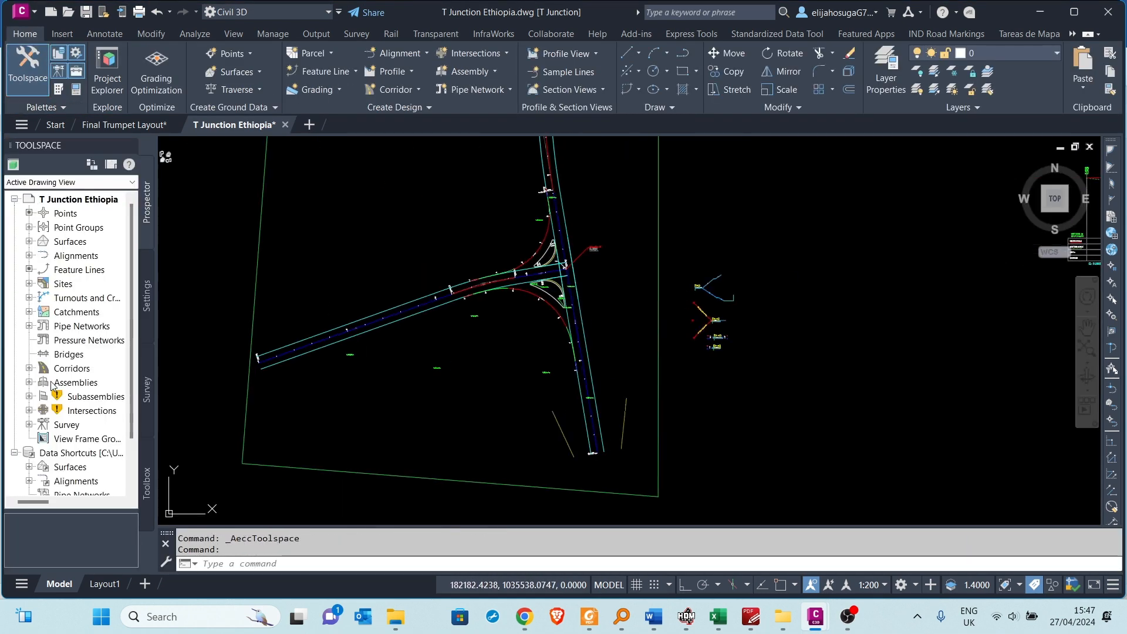
pyautogui.rightClick(82, 368)
pyautogui.click(108, 395)
# - Undo the subassembly copy and the erase before it
pyautogui.hotkey('ctrl', 'z')
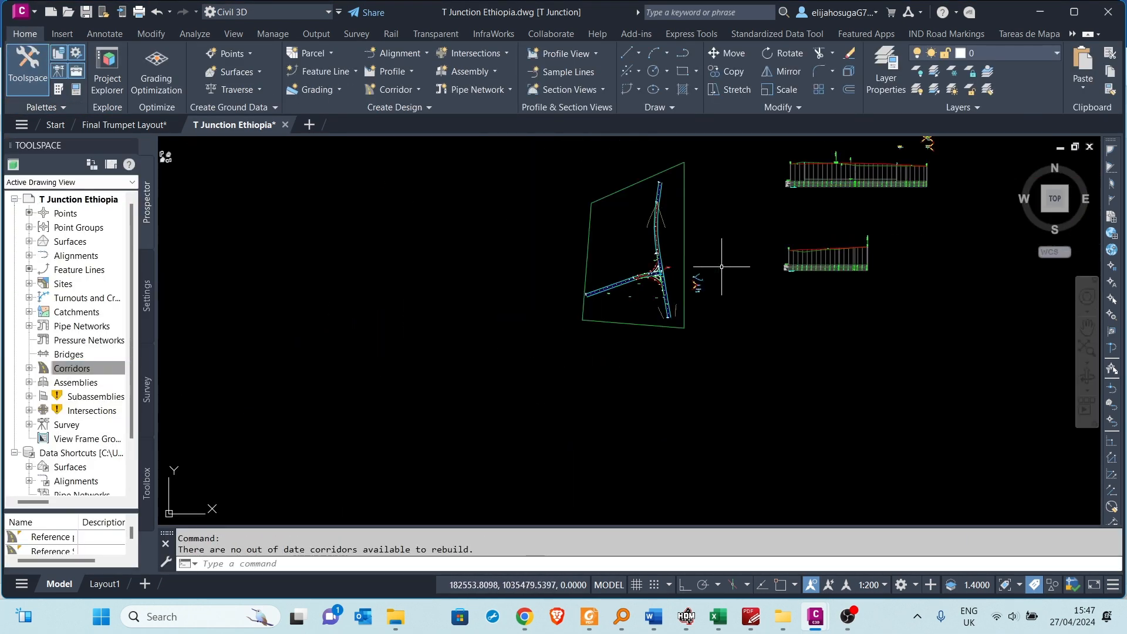
pyautogui.hotkey('ctrl', 'z')
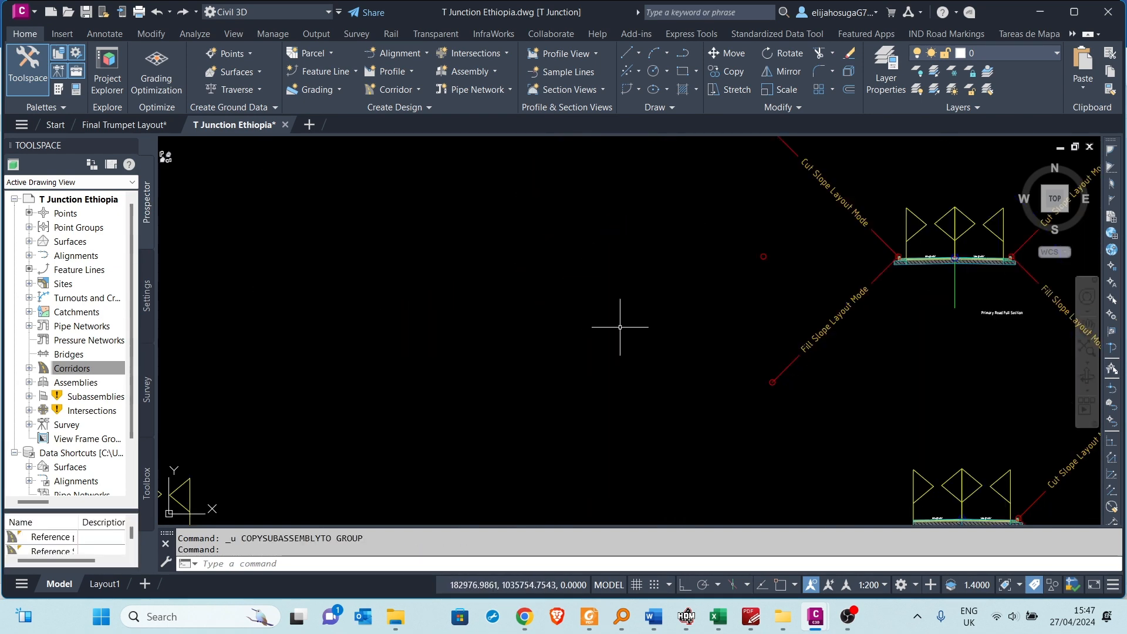
pyautogui.hotkey('ctrl', 'z')
# - Delete only the left slope subassembly from the uppermost single-lane assembly
pyautogui.scroll(5, 691, 329)
pyautogui.moveTo(691, 330); pyautogui.dragTo(689, 348, button='middle')
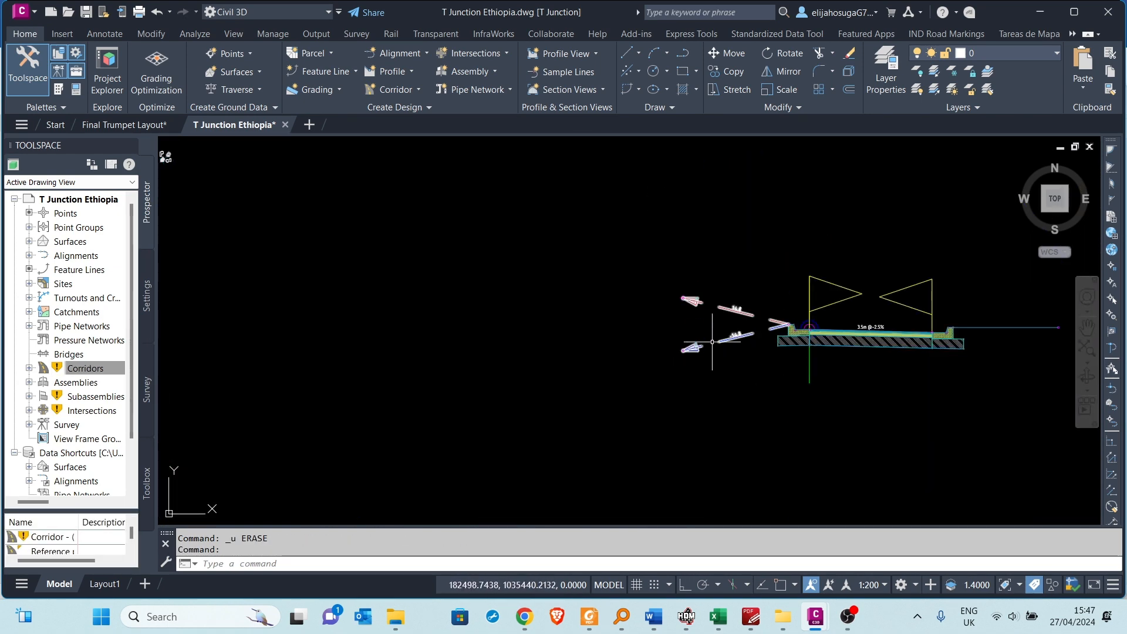
pyautogui.click(712, 341)
pyautogui.press('Delete')
# - Copy the Primary Road Full Section's left daylight slope subassembly to the outer top point of the uppermost single-lane assembly's left kerb
pyautogui.scroll(-10, 692, 358)
pyautogui.scroll(-5, 752, 317)
pyautogui.moveTo(873, 256); pyautogui.dragTo(666, 405, button='middle')
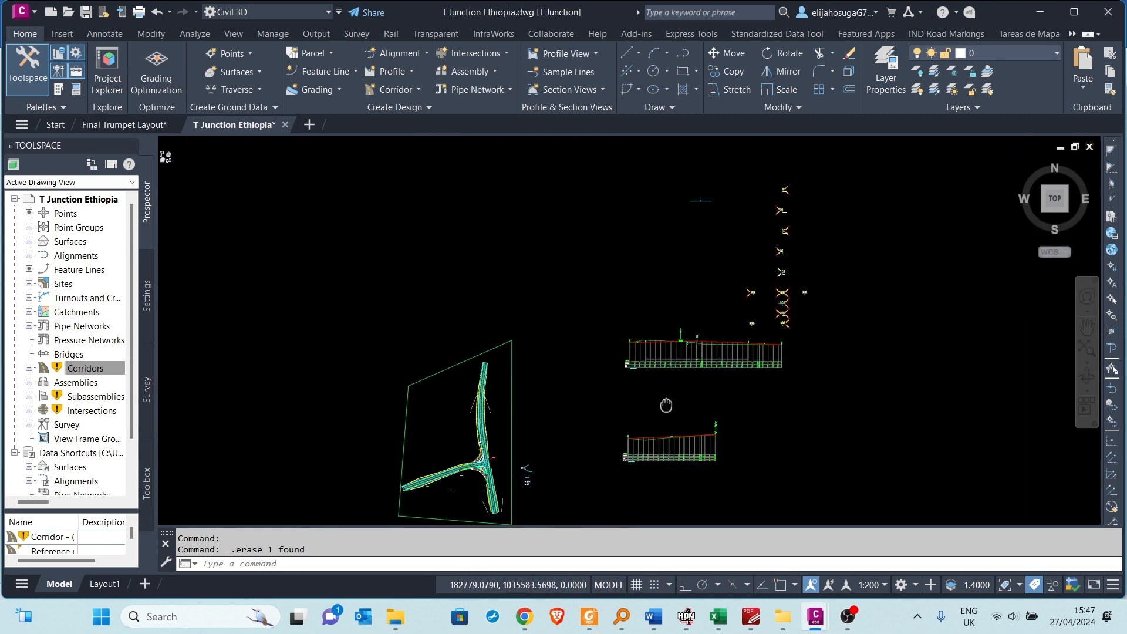
pyautogui.scroll(8, 786, 297)
pyautogui.scroll(-2, 796, 301)
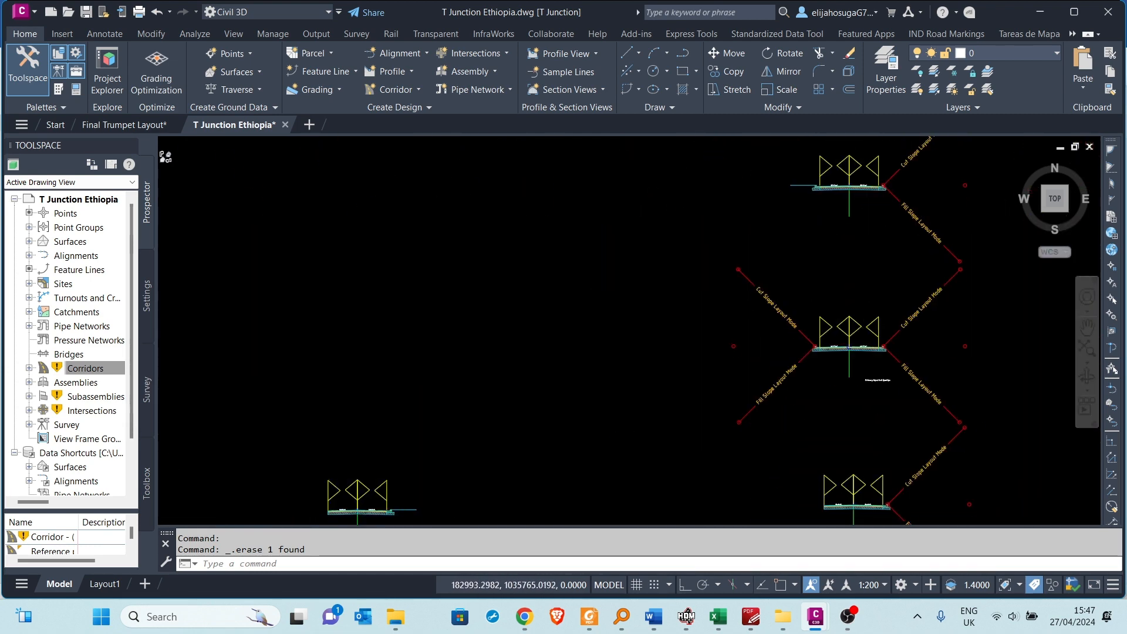
pyautogui.scroll(4, 777, 326)
pyautogui.click(839, 355)
pyautogui.click(174, 58)
pyautogui.scroll(-12, 520, 203)
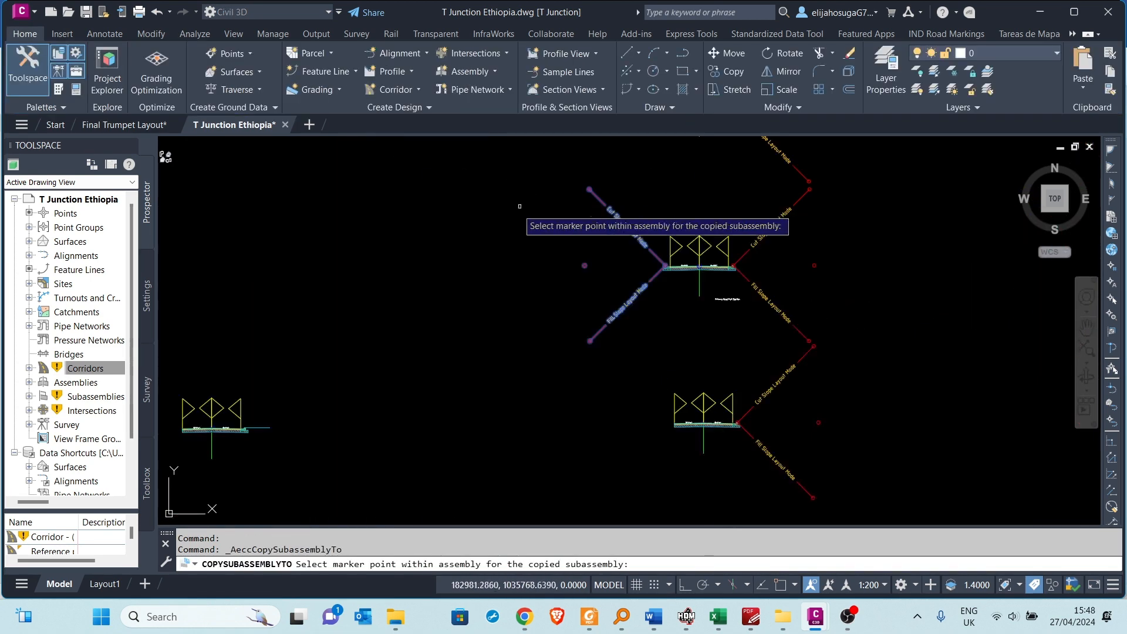
pyautogui.scroll(6, 376, 358)
pyautogui.scroll(9, 503, 315)
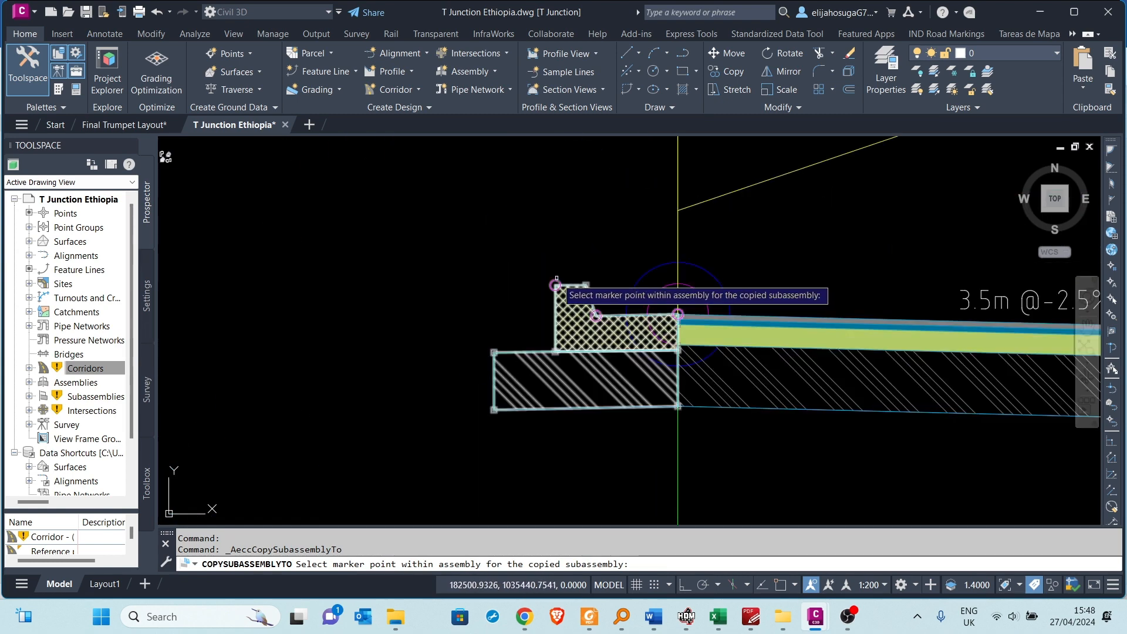
pyautogui.click(549, 283)
# - Delete the left slope subassembly from the middle single-lane assembly
pyautogui.scroll(-6, 728, 355)
pyautogui.scroll(-4, 757, 393)
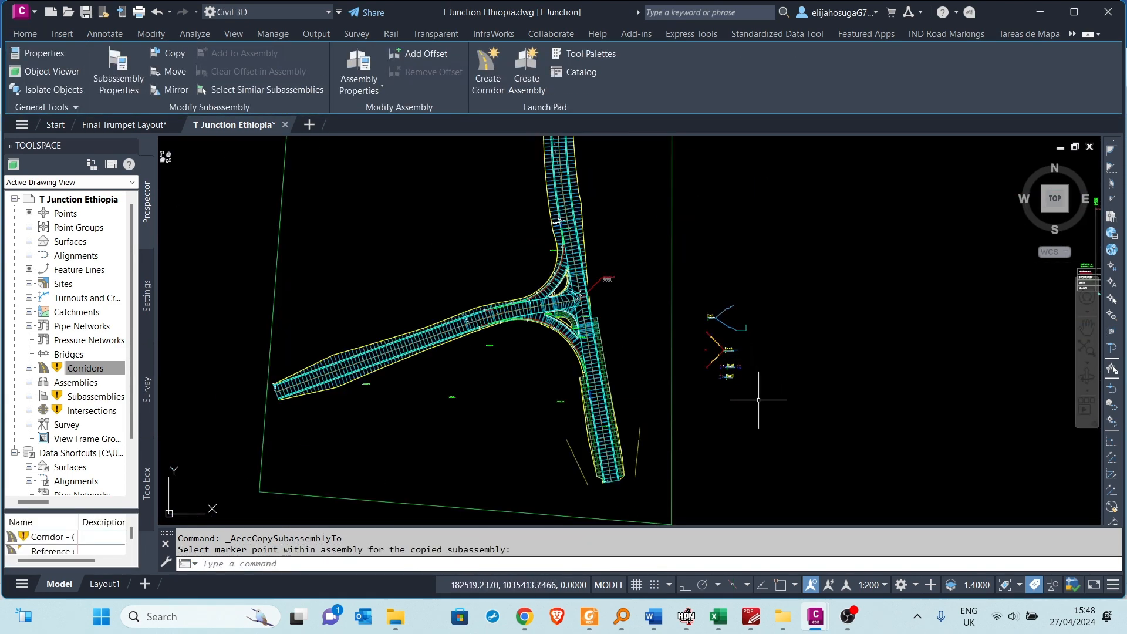
pyautogui.scroll(3, 745, 387)
pyautogui.scroll(-3, 741, 379)
pyautogui.scroll(7, 738, 376)
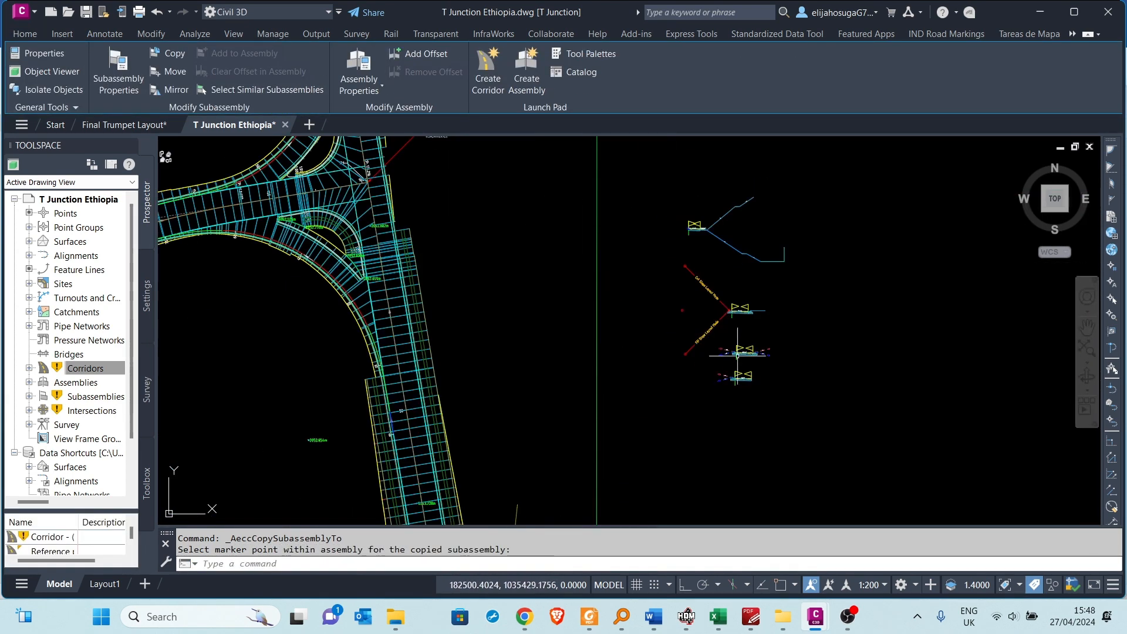
pyautogui.scroll(-5, 746, 401)
pyautogui.scroll(5, 748, 397)
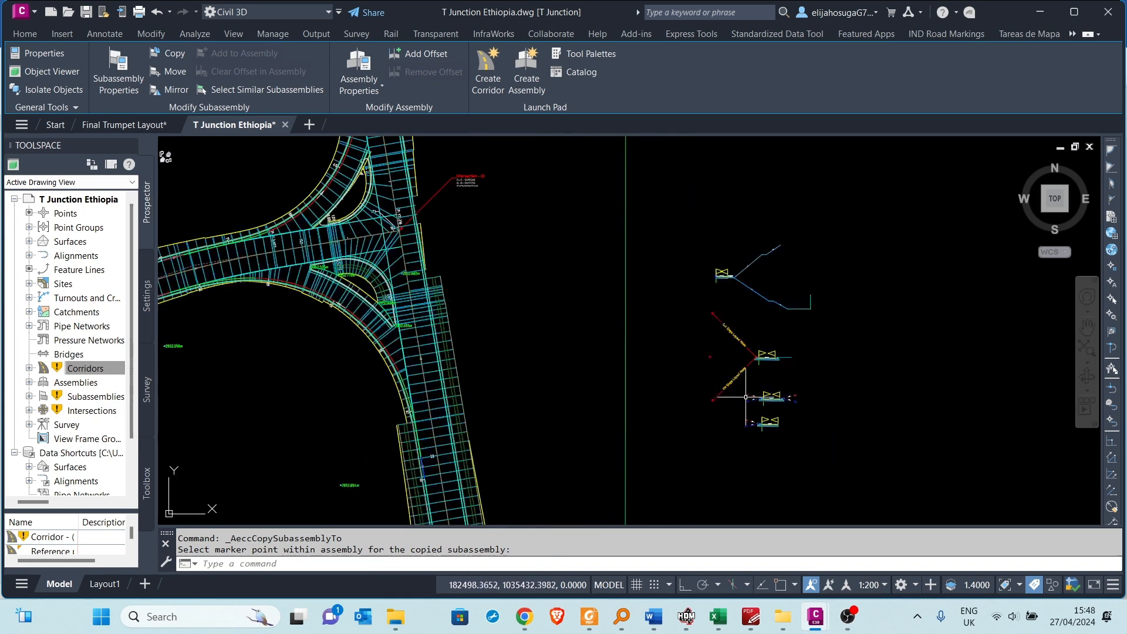
pyautogui.click(748, 401)
pyautogui.press('Delete')
# - Delete the left slope subassembly from the lowest single-lane assembly
pyautogui.scroll(-5, 787, 392)
pyautogui.moveTo(752, 459)
pyautogui.mouseDown(button='middle')
pyautogui.moveTo(786, 391)
pyautogui.moveTo(763, 372)
pyautogui.mouseUp(button='middle')
pyautogui.scroll(7, 785, 391)
pyautogui.click(754, 398)
pyautogui.press('Delete')
# - Copy the daylight slope subassembly to the outer top point of the middle single-lane assembly's left kerb
pyautogui.scroll(-4, 756, 404)
pyautogui.click(753, 311)
pyautogui.click(171, 53)
pyautogui.scroll(9, 766, 364)
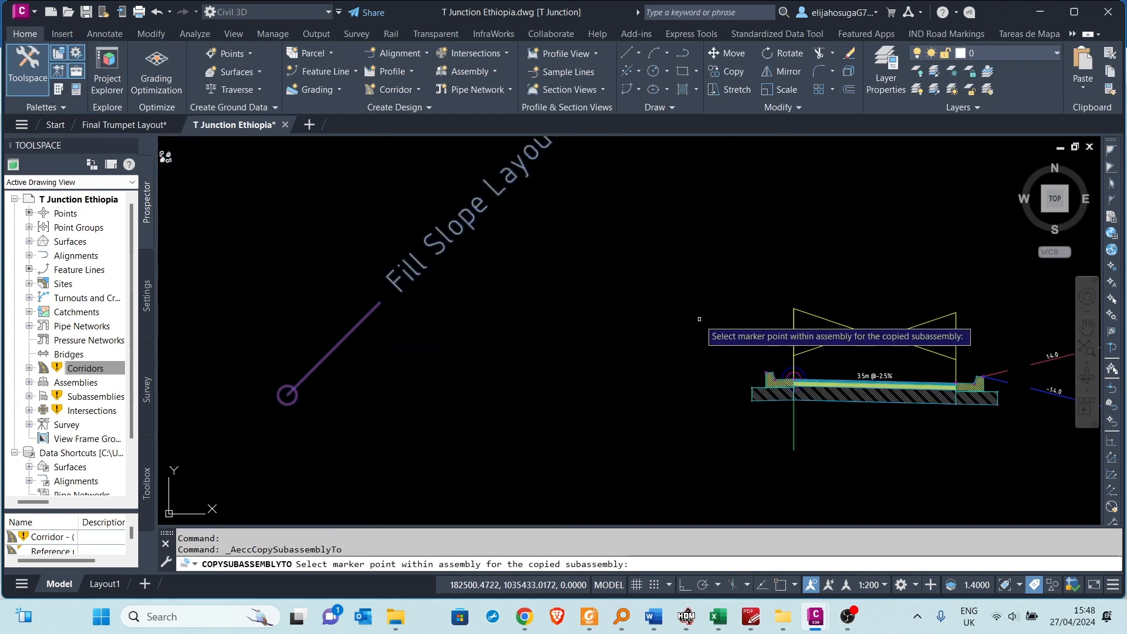
pyautogui.scroll(-6, 739, 413)
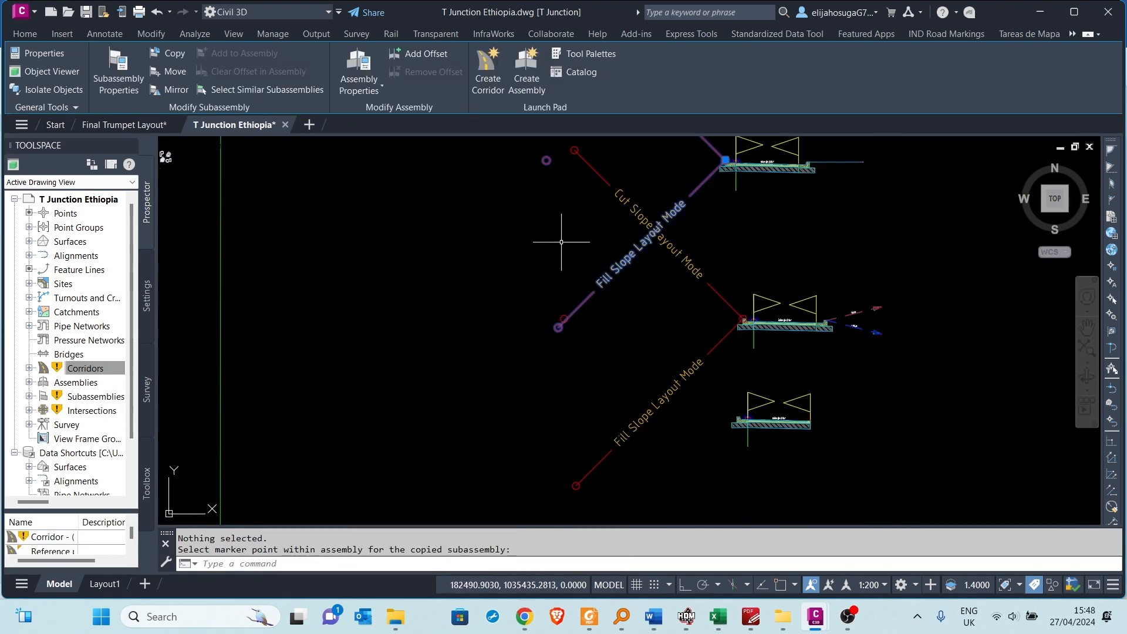
# - Copy the daylight slope subassembly to the outer top point of the lowest single-lane assembly's left kerb
pyautogui.scroll(7, 737, 399)
pyautogui.click(748, 390)
pyautogui.scroll(-13, 775, 370)
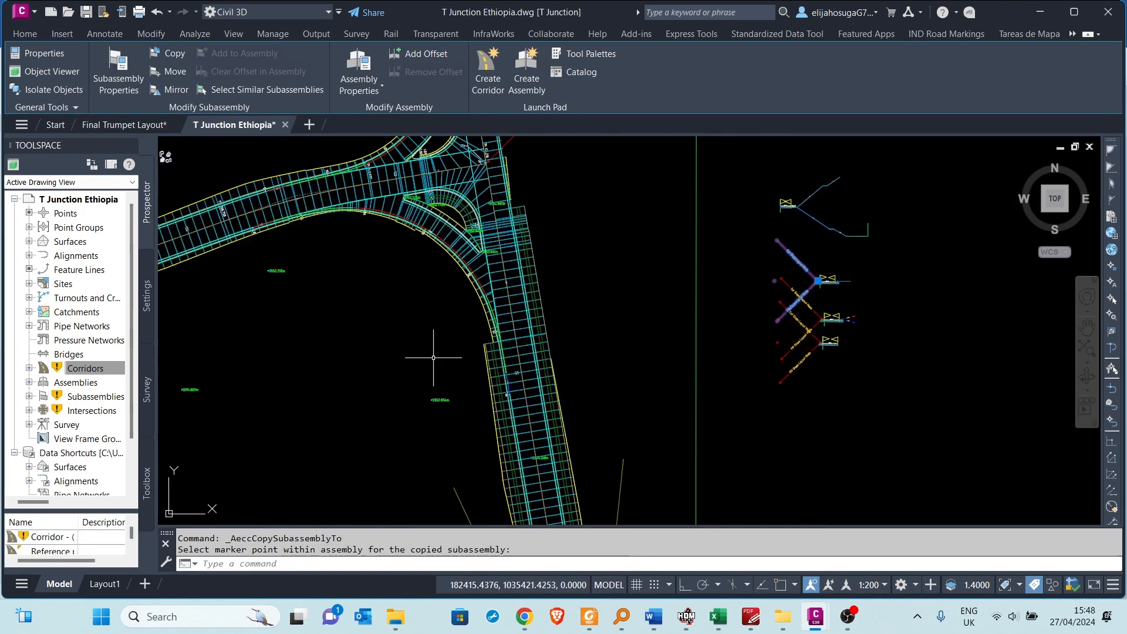
pyautogui.press('Escape')
# - Rebuild the junction corridor with the replaced side-slope subassemblies and inspect the traffic islands
pyautogui.scroll(-4, 433, 329)
pyautogui.scroll(2, 335, 293)
pyautogui.click(287, 317)
pyautogui.rightClick(288, 329)
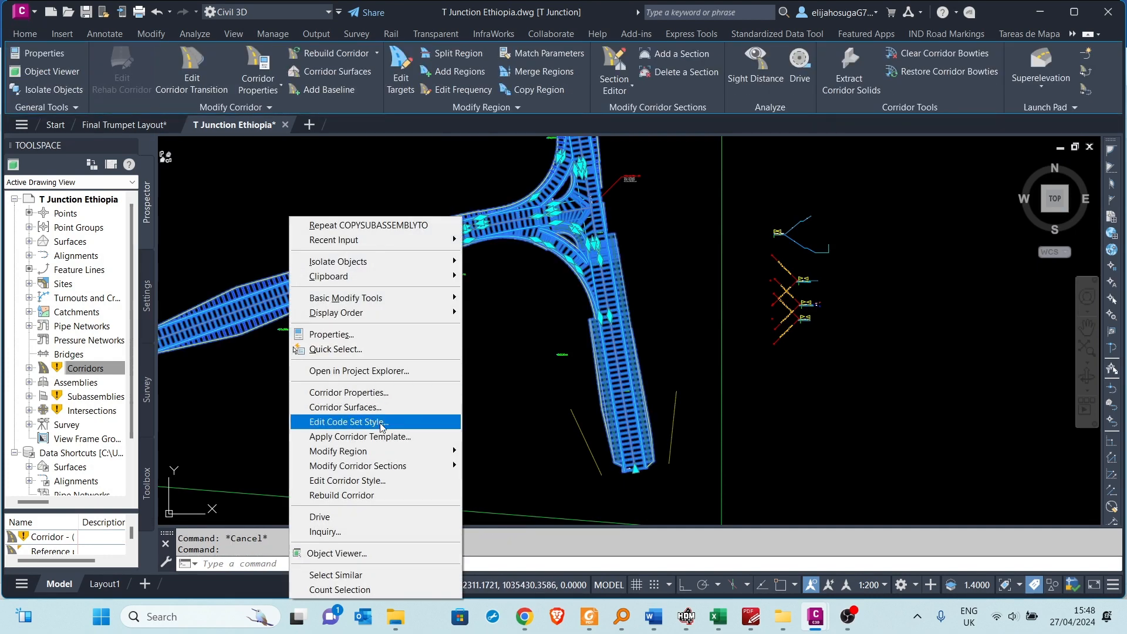
pyautogui.click(374, 493)
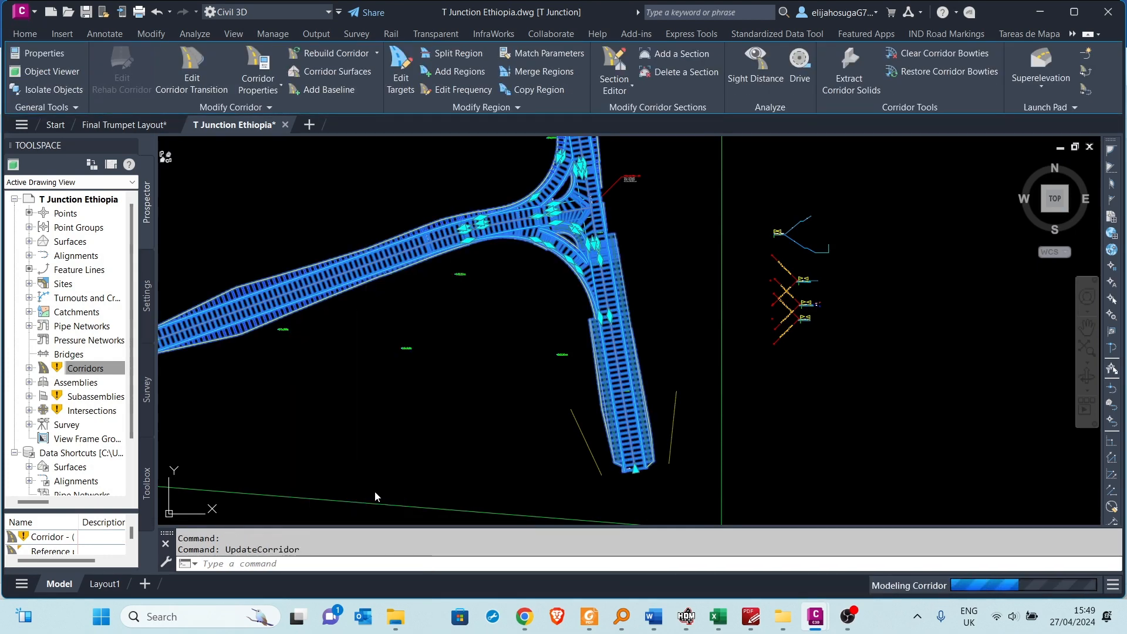
pyautogui.scroll(8, 561, 233)
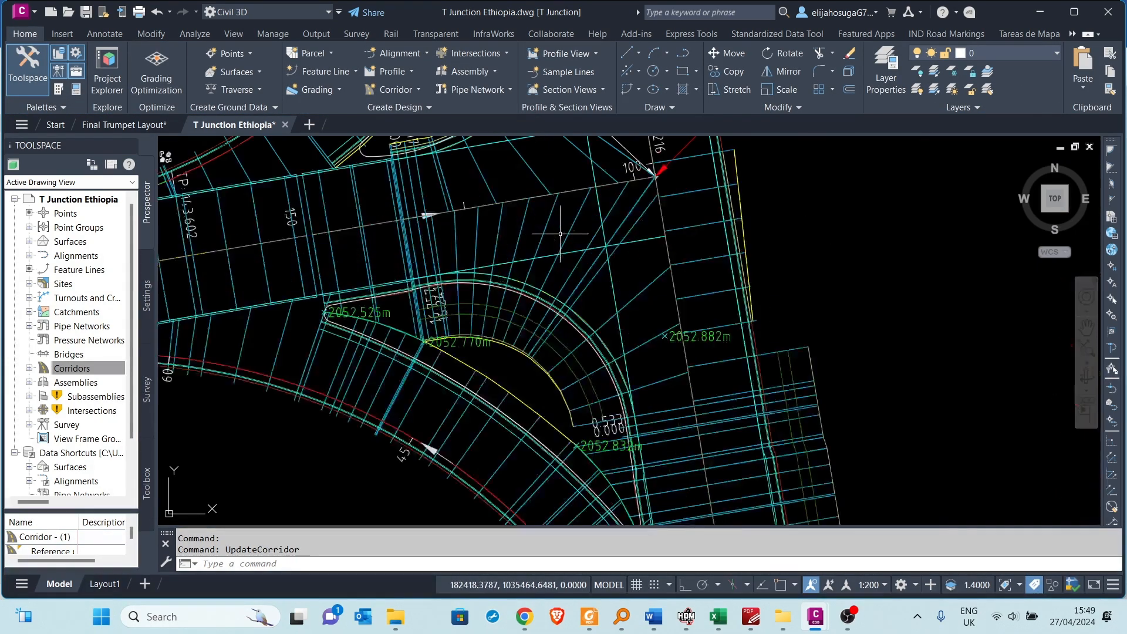
pyautogui.scroll(-8, 558, 244)
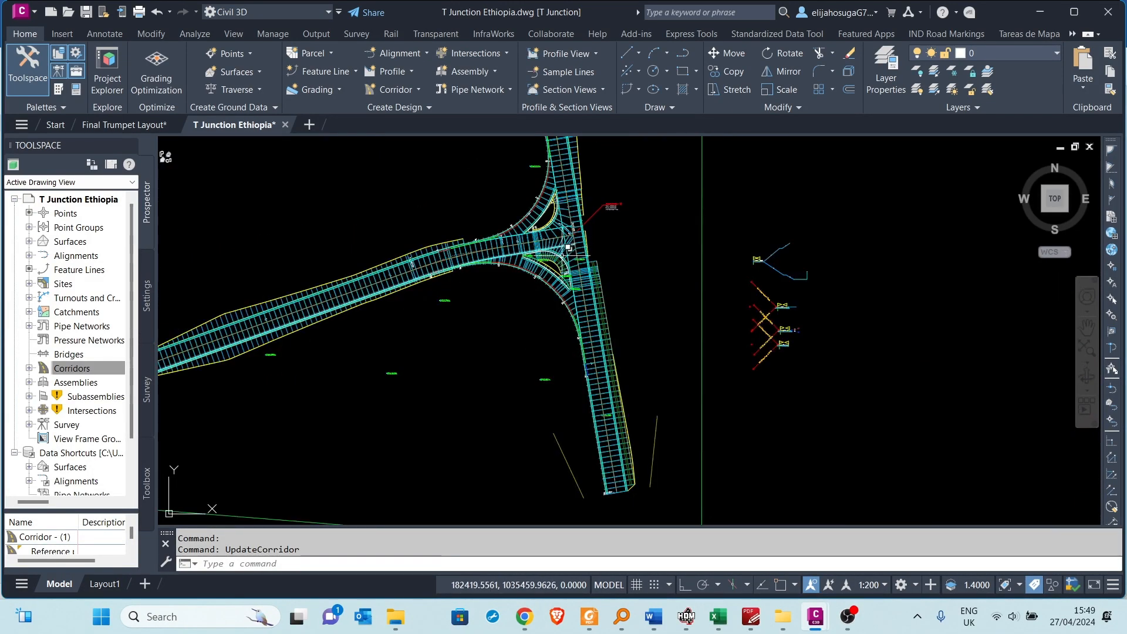
# - Check the surface targets of all side slopes in the corridor's target mapping and apply the corridor properties
pyautogui.scroll(2, 340, 285)
pyautogui.click(332, 297)
pyautogui.rightClick(331, 297)
pyautogui.click(409, 421)
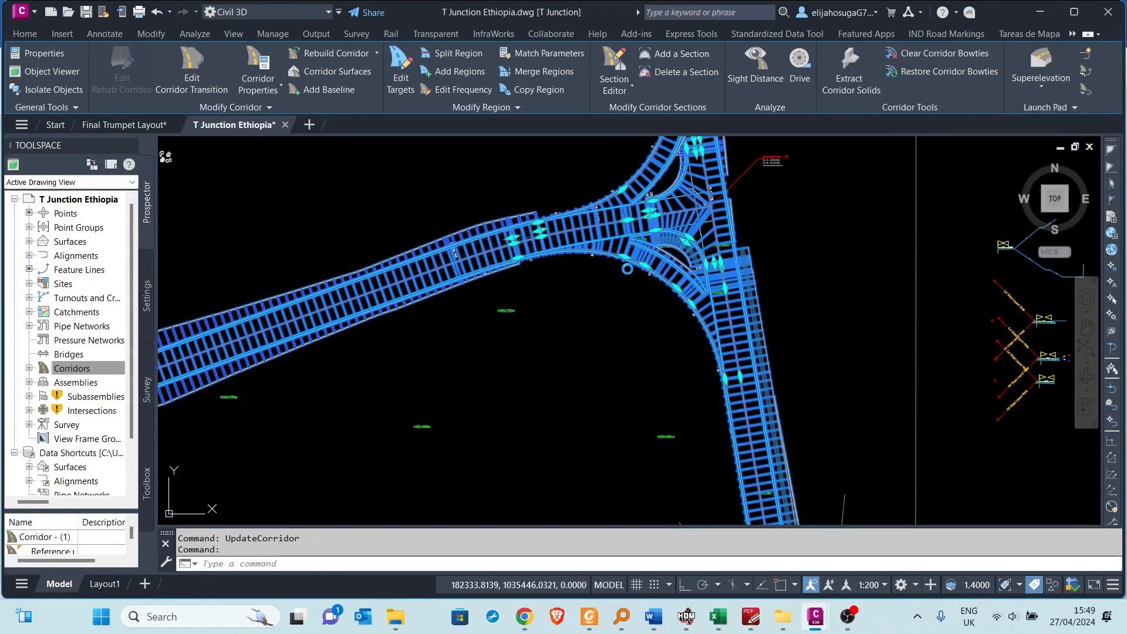
pyautogui.click(956, 188)
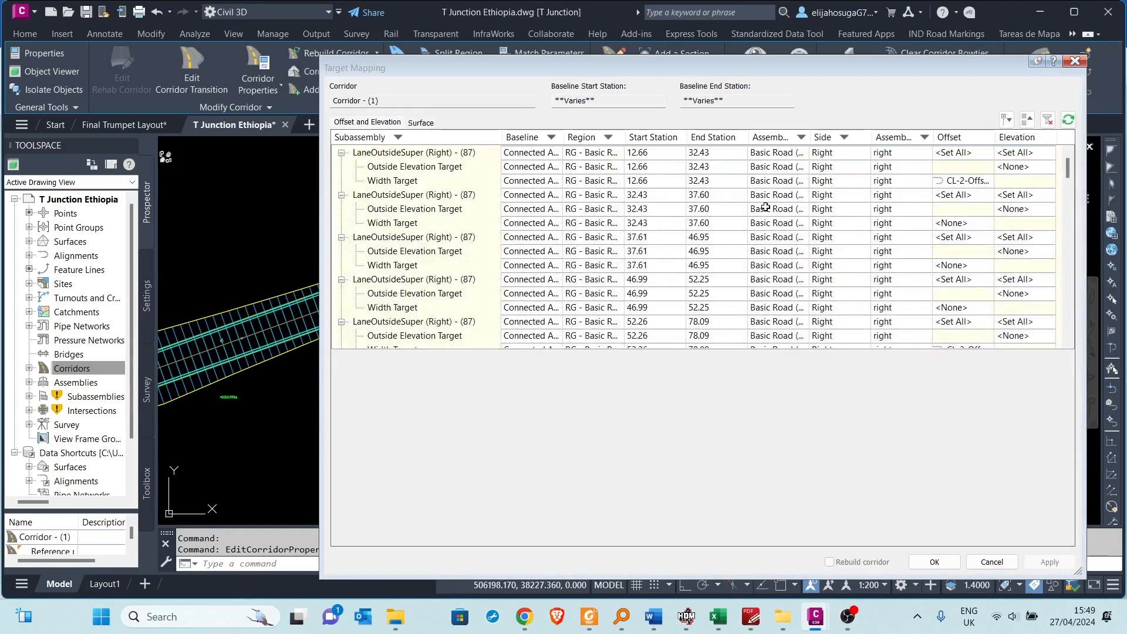
pyautogui.click(421, 123)
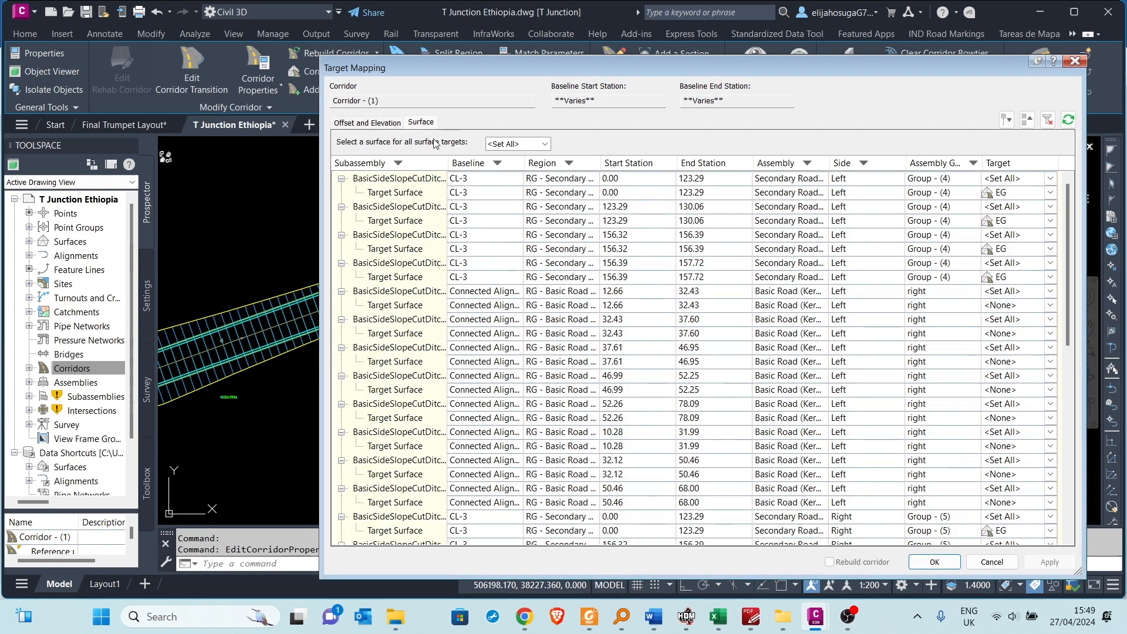
pyautogui.click(954, 566)
pyautogui.click(946, 529)
pyautogui.click(833, 530)
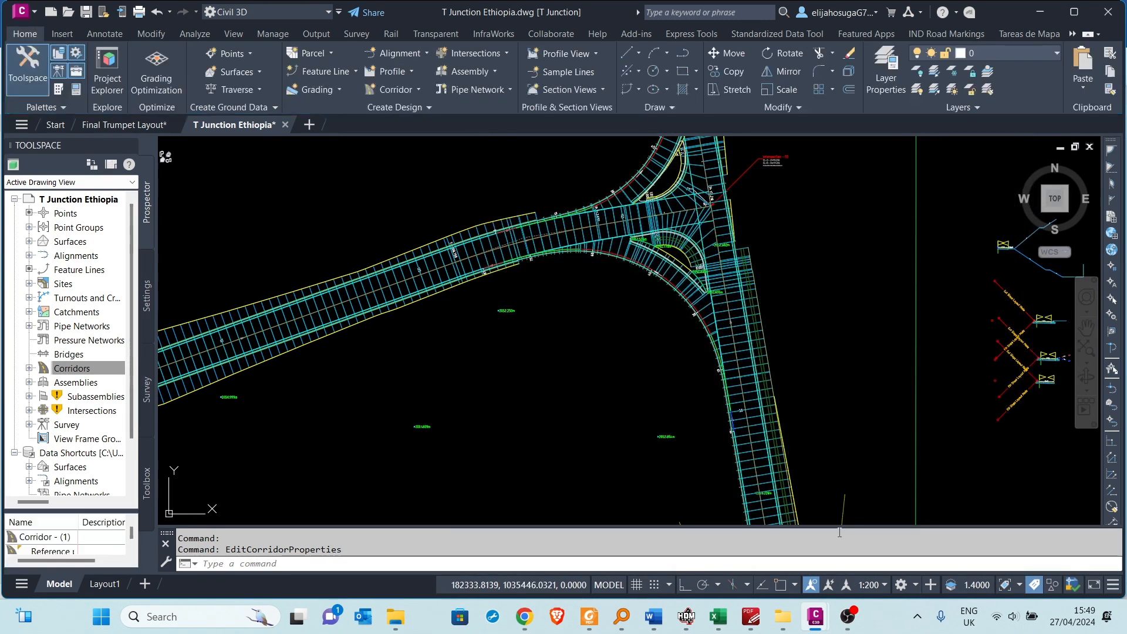
# - Try to rebuild all out-of-date corridors and examine the side slopes along the kerb-return curves and both roads
pyautogui.click(77, 371)
pyautogui.click(120, 397)
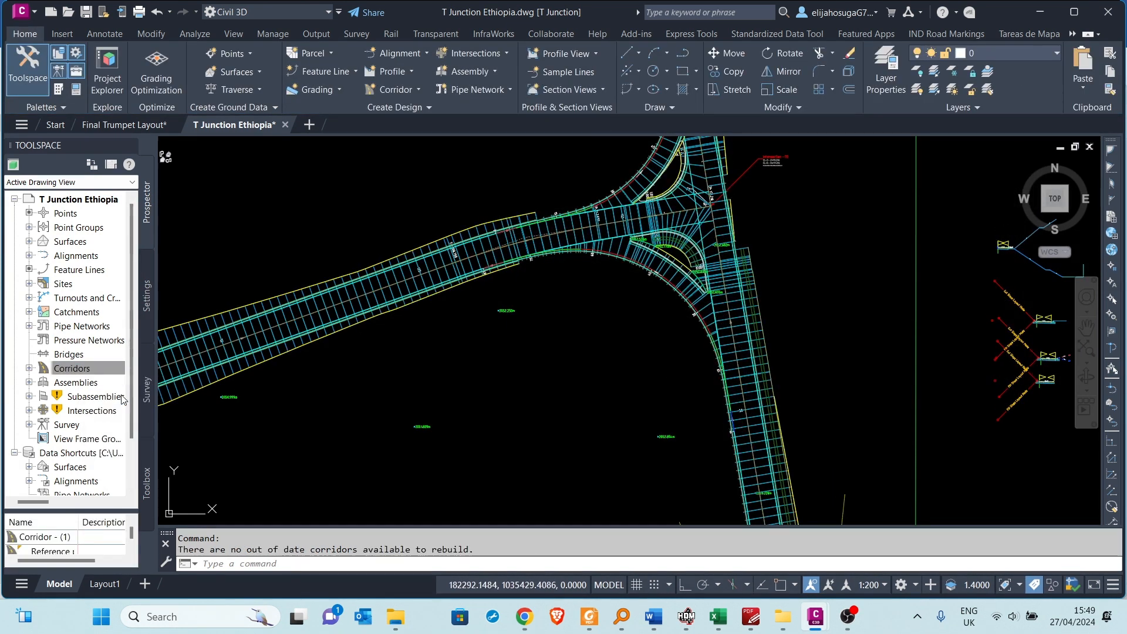
pyautogui.scroll(-4, 690, 324)
pyautogui.scroll(7, 658, 299)
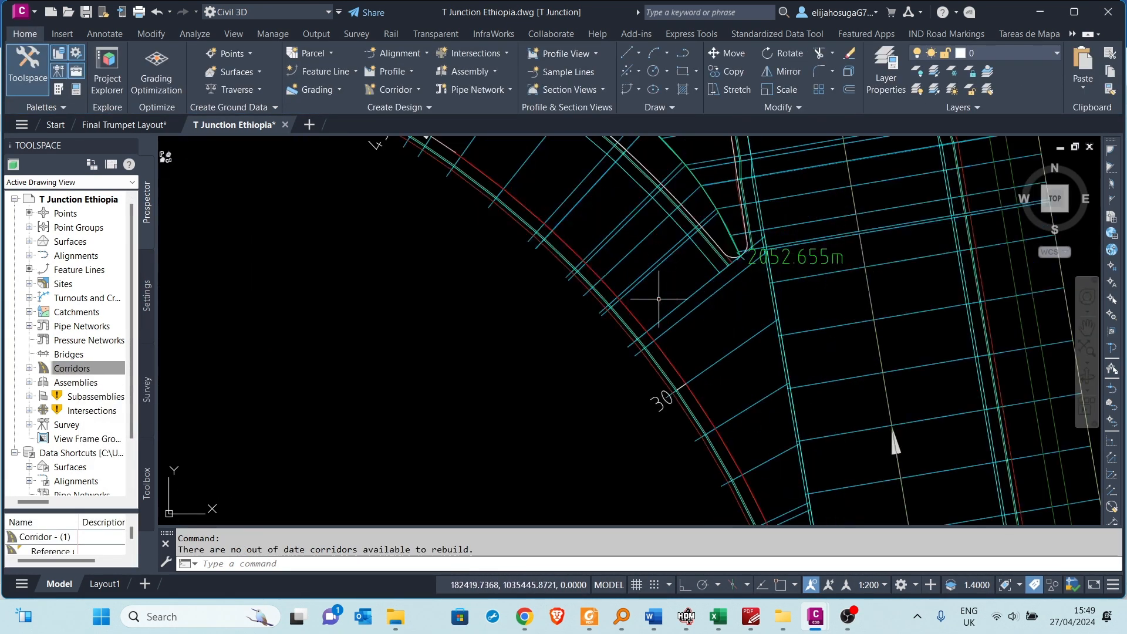
pyautogui.scroll(-4, 658, 299)
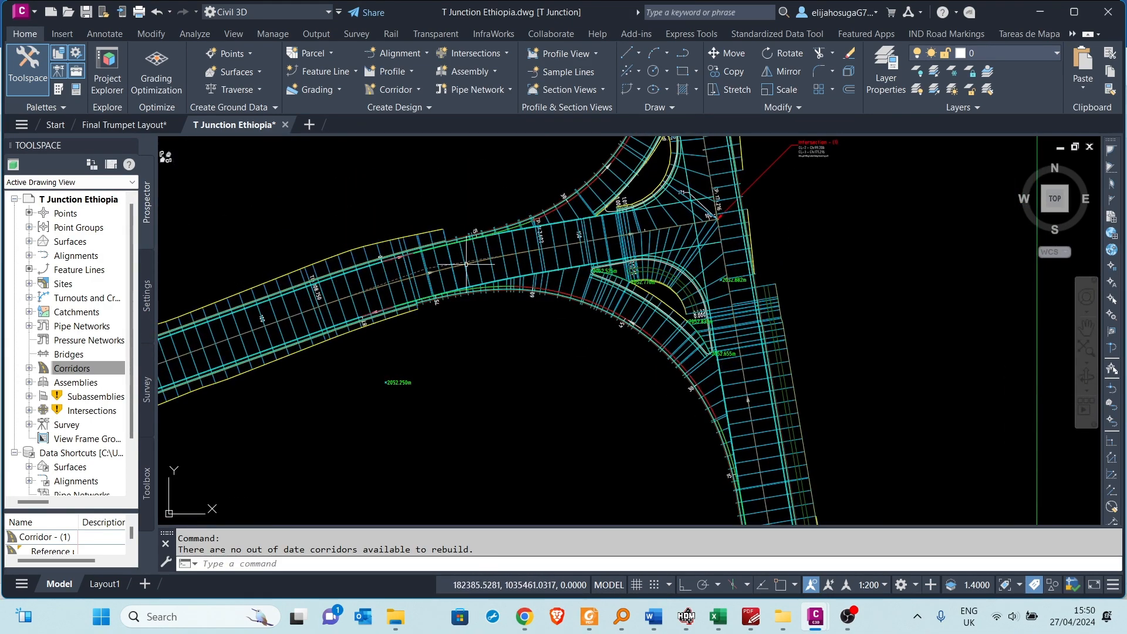
pyautogui.scroll(5, 481, 268)
pyautogui.scroll(2, 356, 360)
pyautogui.scroll(-4, 355, 360)
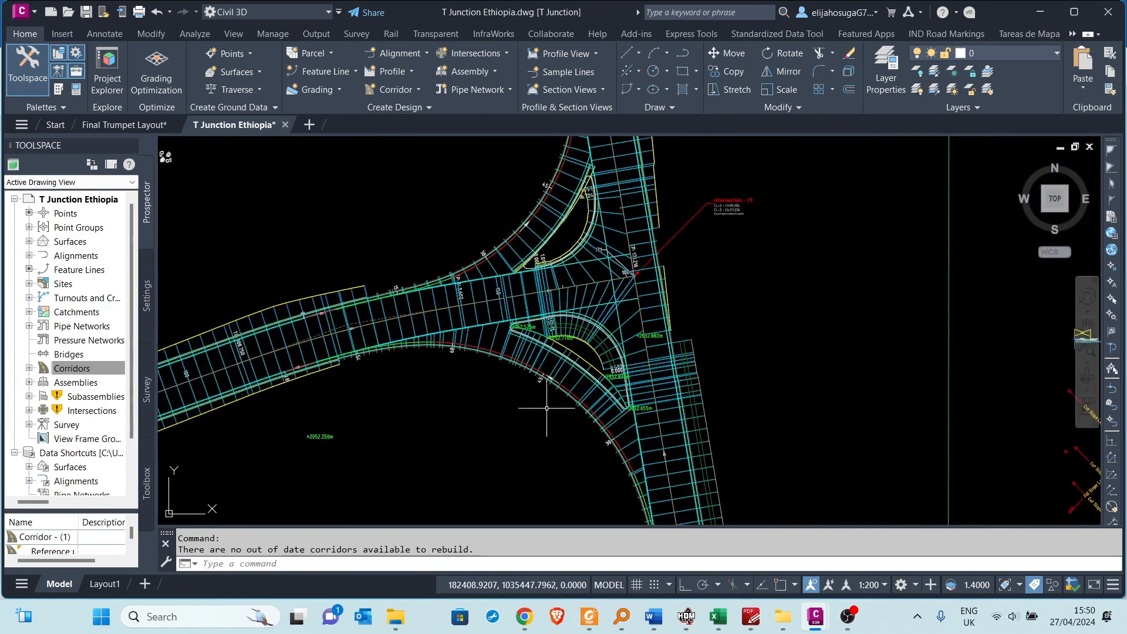
pyautogui.moveTo(637, 440); pyautogui.dragTo(647, 324, button='middle')
pyautogui.scroll(1, 647, 323)
pyautogui.scroll(-4, 647, 324)
pyautogui.scroll(4, 649, 335)
pyautogui.scroll(-5, 704, 311)
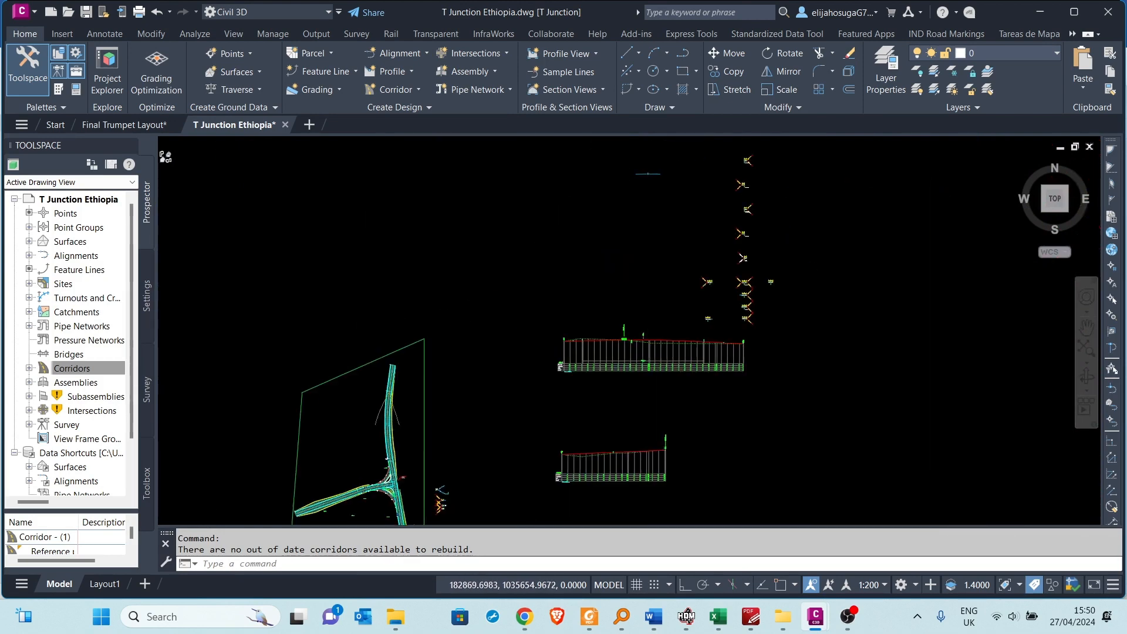
pyautogui.scroll(4, 740, 294)
pyautogui.scroll(-5, 675, 231)
pyautogui.scroll(5, 586, 322)
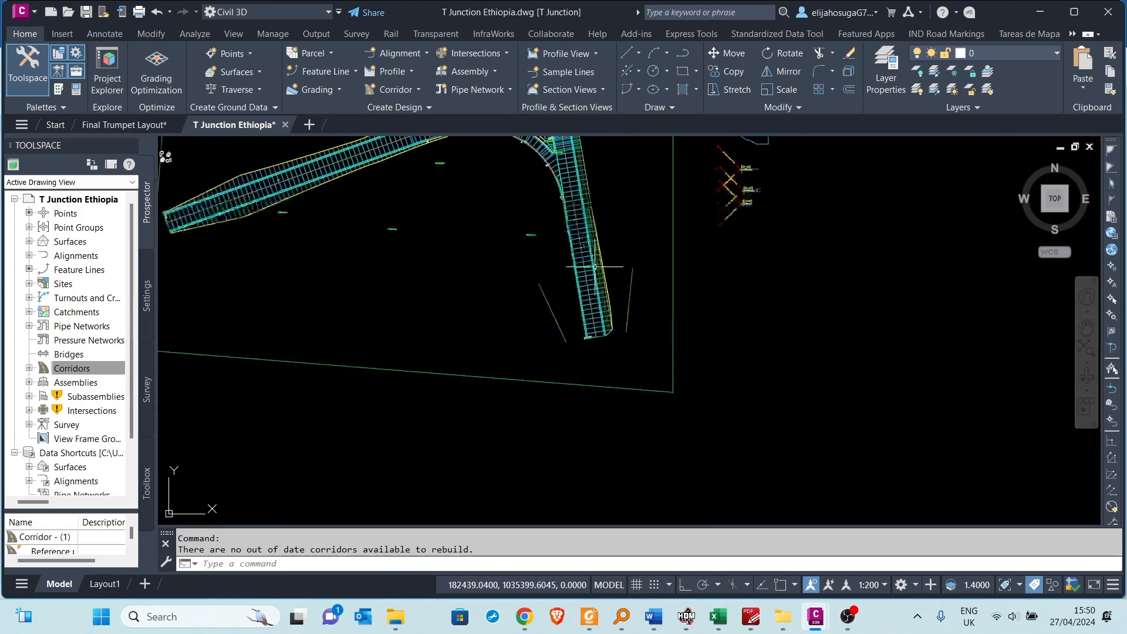
# - Refresh the drawing's Subassemblies collection
pyautogui.scroll(-4, 589, 327)
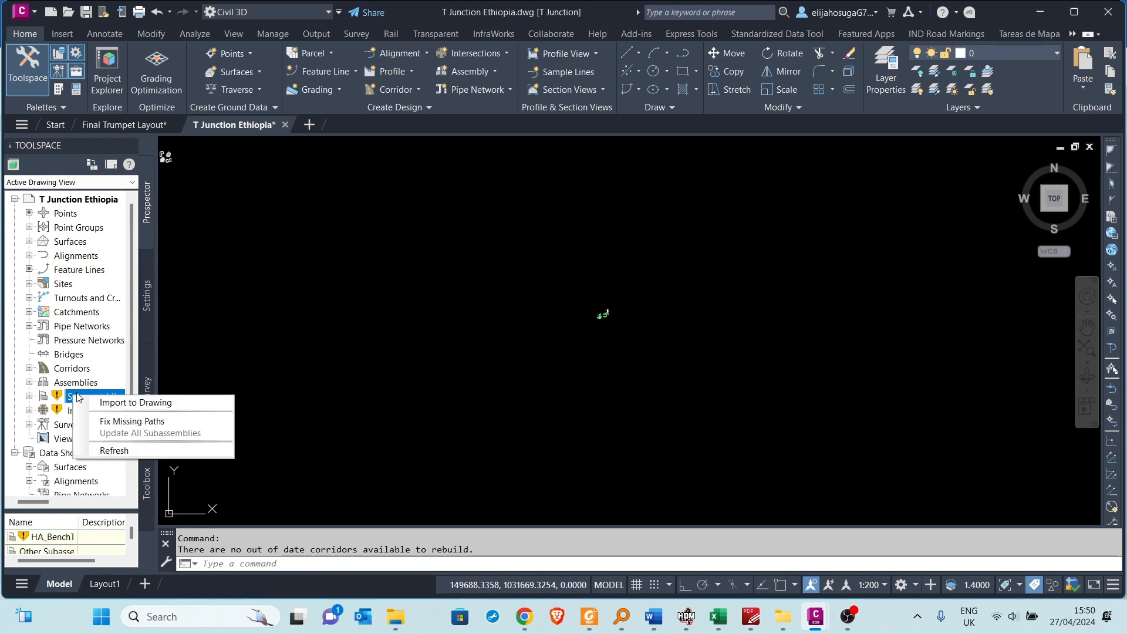
pyautogui.click(114, 450)
pyautogui.scroll(8, 599, 317)
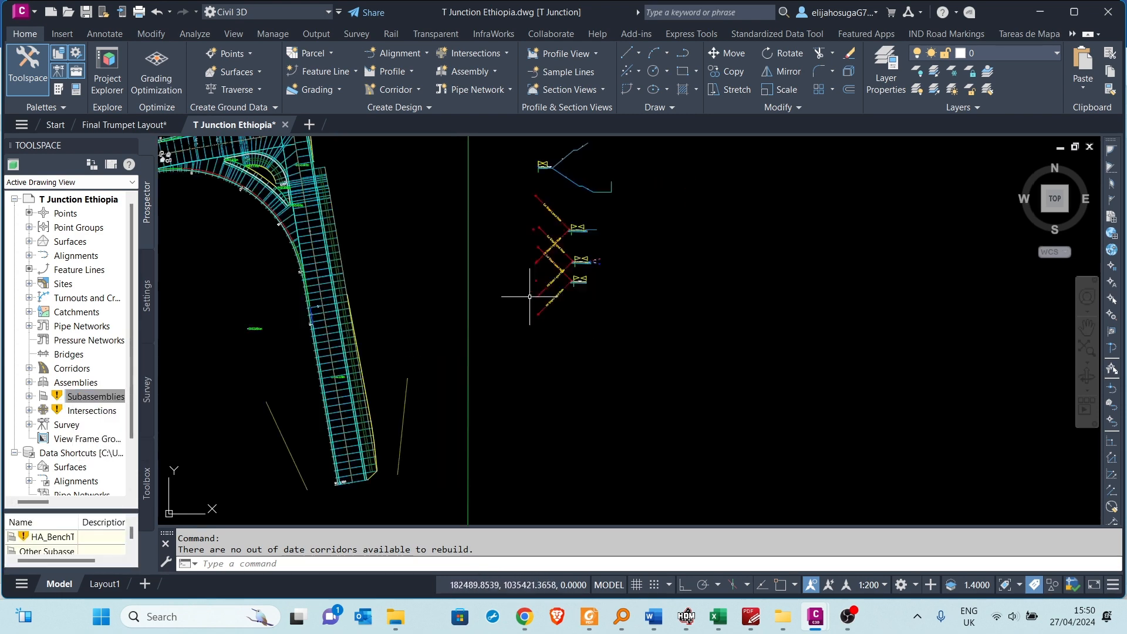
# - Move the lowest single-lane assembly with its daylight slopes downwards, clear of the other assemblies
pyautogui.scroll(-3, 630, 323)
pyautogui.scroll(-4, 629, 322)
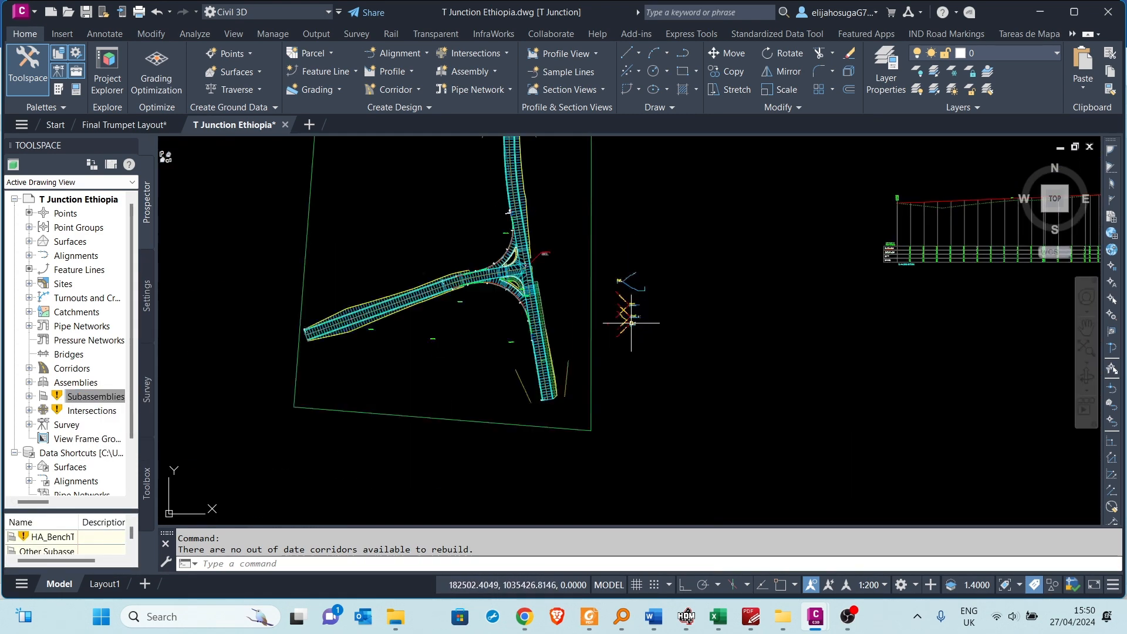
pyautogui.scroll(6, 577, 252)
pyautogui.scroll(-2, 577, 252)
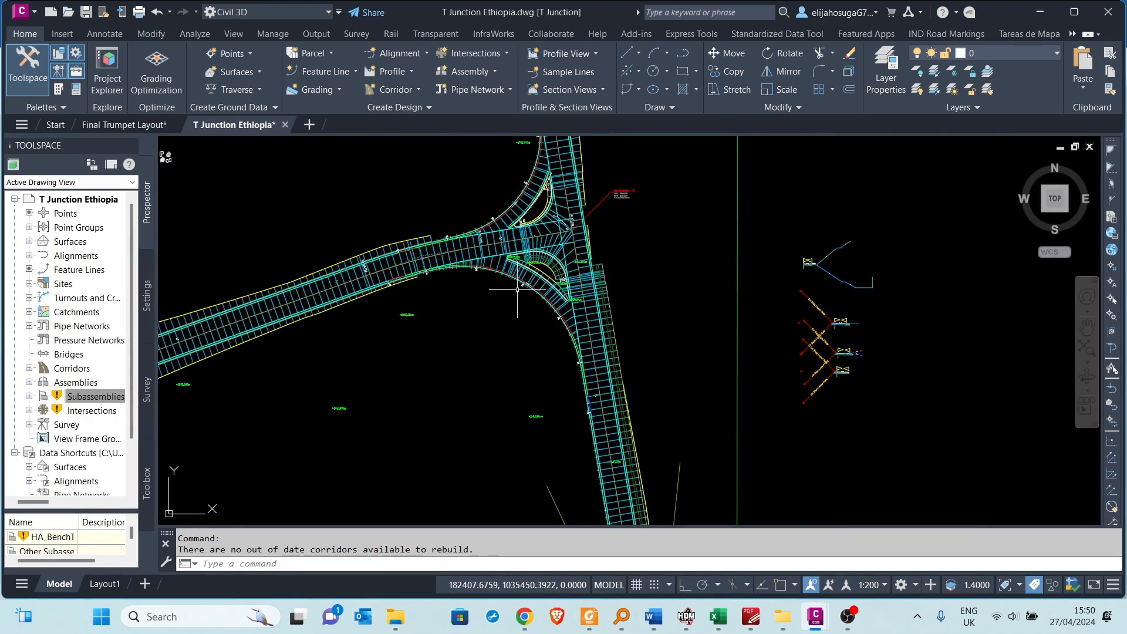
pyautogui.scroll(6, 787, 379)
pyautogui.click(782, 379)
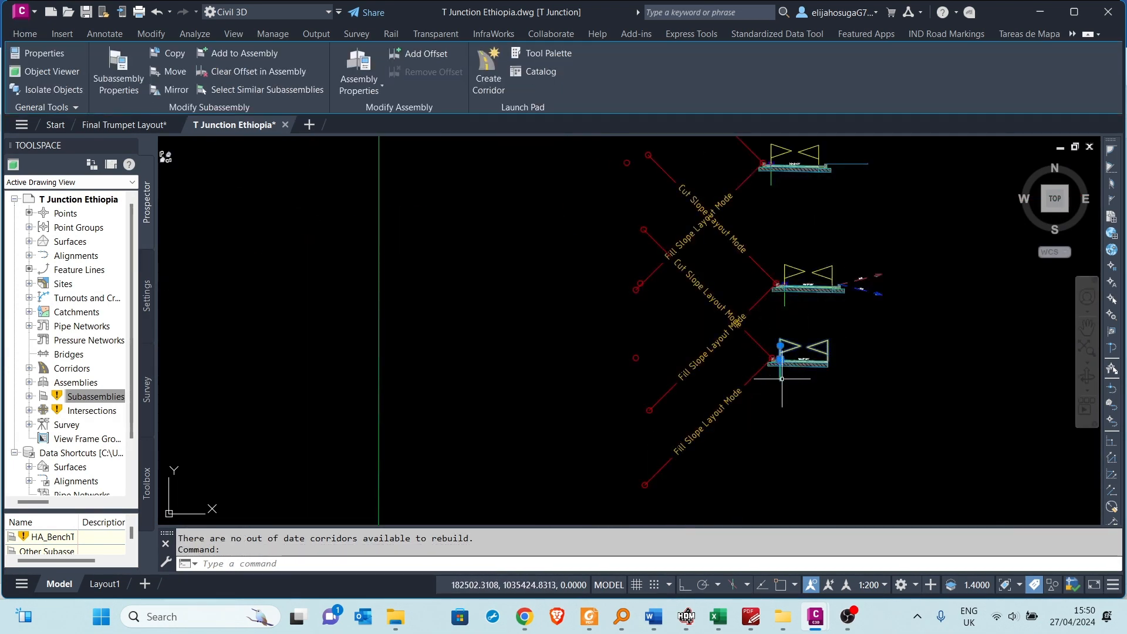
pyautogui.click(794, 392)
pyautogui.press('Escape')
pyautogui.click(809, 420)
pyautogui.click(755, 348)
pyautogui.write('m')
pyautogui.press('Return')
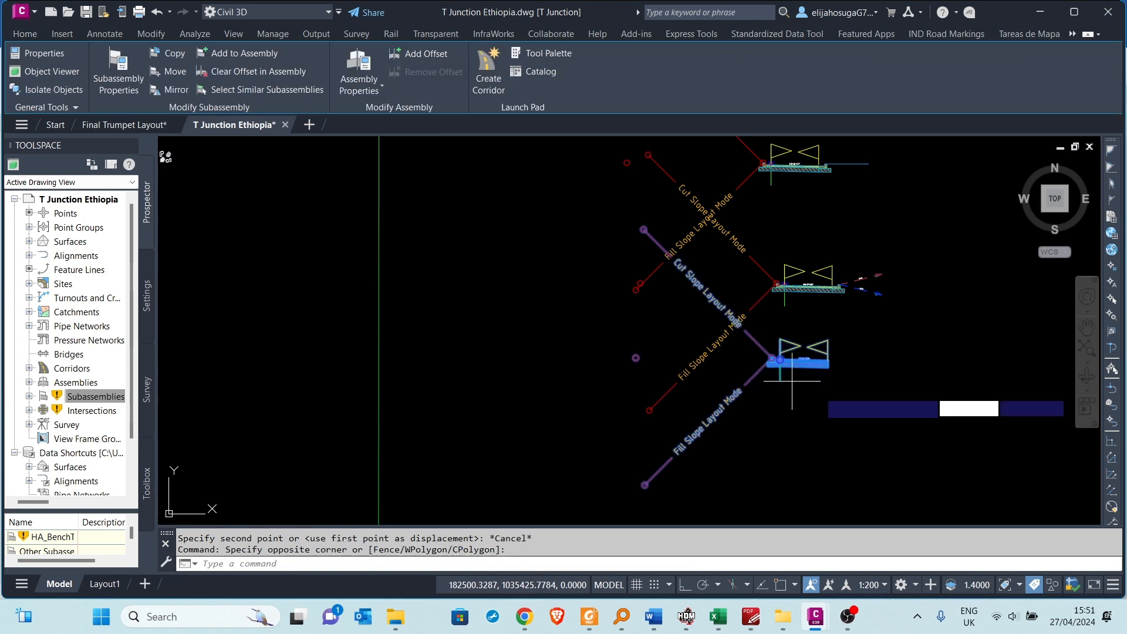
pyautogui.click(877, 402)
pyautogui.scroll(-6, 882, 379)
pyautogui.moveTo(890, 411); pyautogui.dragTo(787, 238, button='middle')
pyautogui.click(777, 320)
pyautogui.scroll(2, 773, 218)
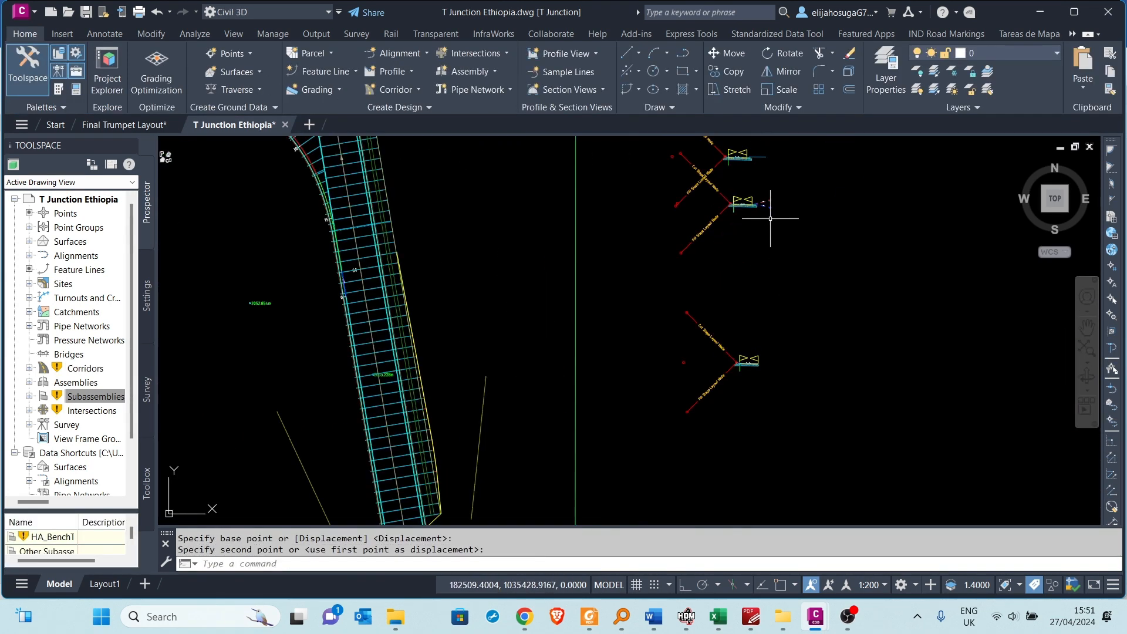
# - Move the middle single-lane assembly with its daylight slopes down to sit between the uppermost and lowest assemblies
pyautogui.write('m')
pyautogui.press('Return')
pyautogui.click(781, 227)
pyautogui.click(793, 286)
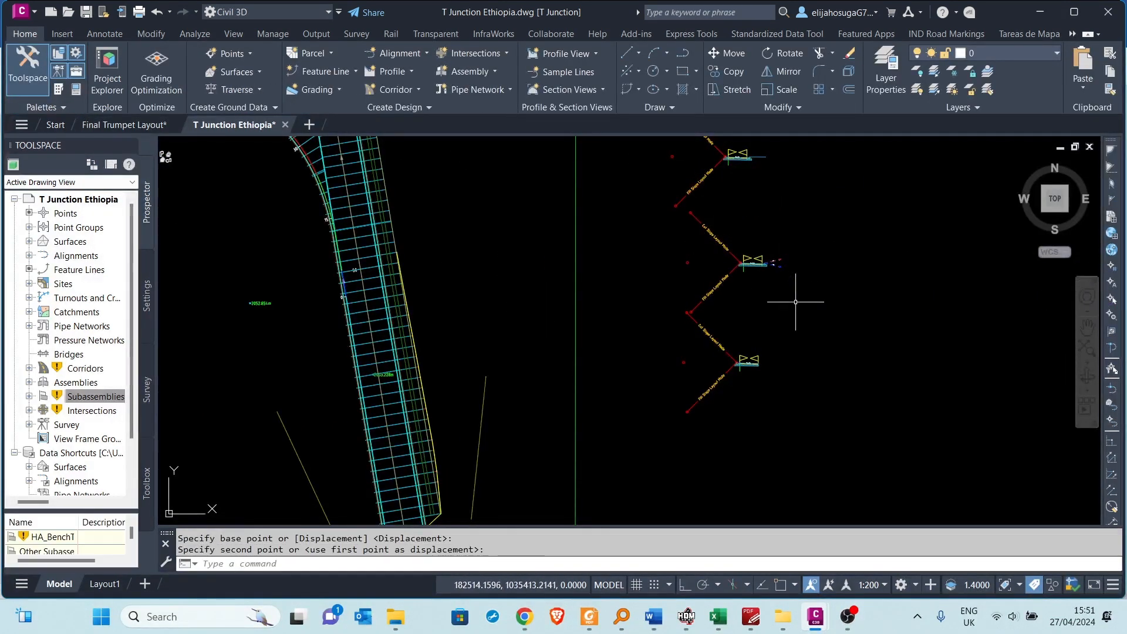
pyautogui.scroll(-5, 757, 294)
pyautogui.press('Escape')
# - Rebuild the junction corridor after relocating the single-lane assemblies
pyautogui.scroll(2, 546, 257)
pyautogui.click(517, 256)
pyautogui.rightClick(516, 258)
pyautogui.click(569, 495)
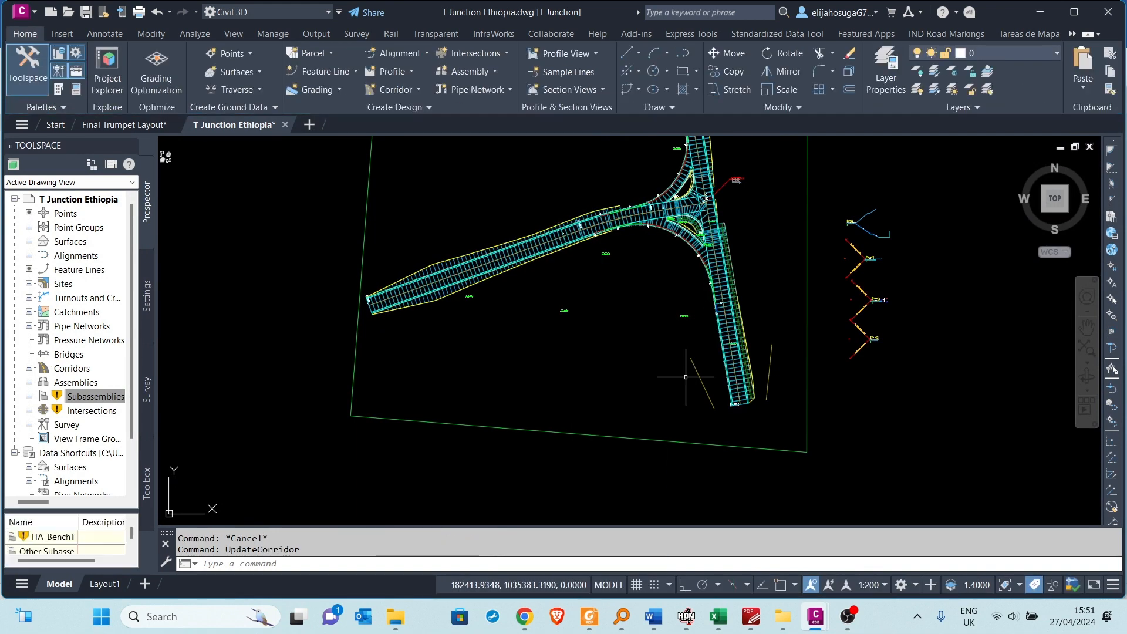
# - Set all surface targets of the corridor to the EG surface and rebuild the corridor
pyautogui.scroll(3, 587, 270)
pyautogui.click(594, 264)
pyautogui.rightClick(596, 265)
pyautogui.click(655, 408)
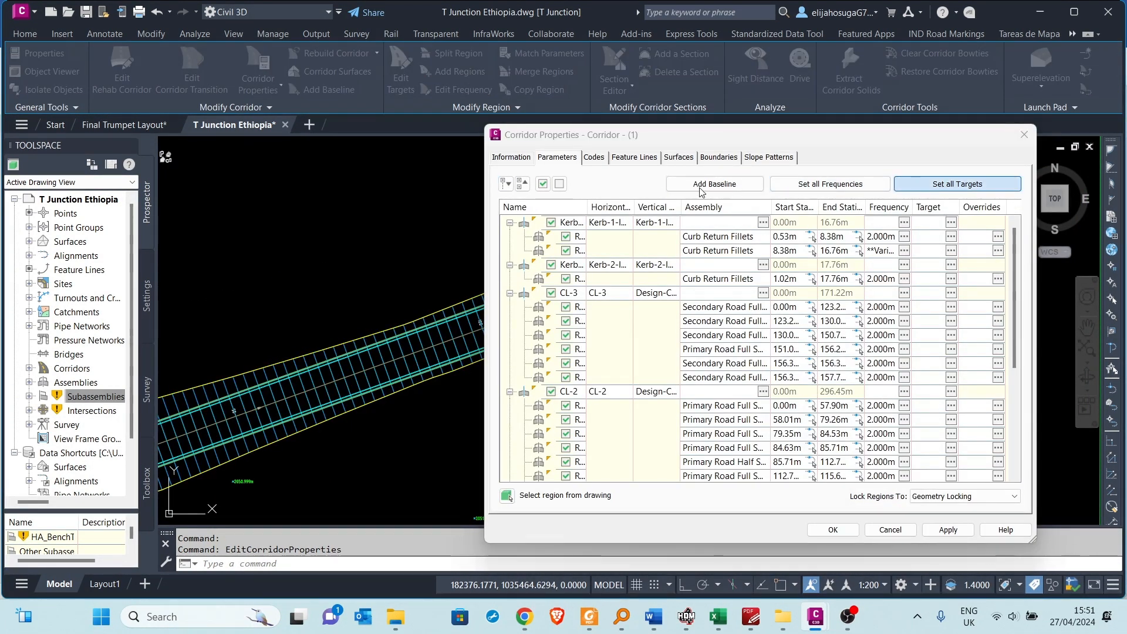
pyautogui.click(957, 183)
pyautogui.click(520, 144)
pyautogui.click(937, 561)
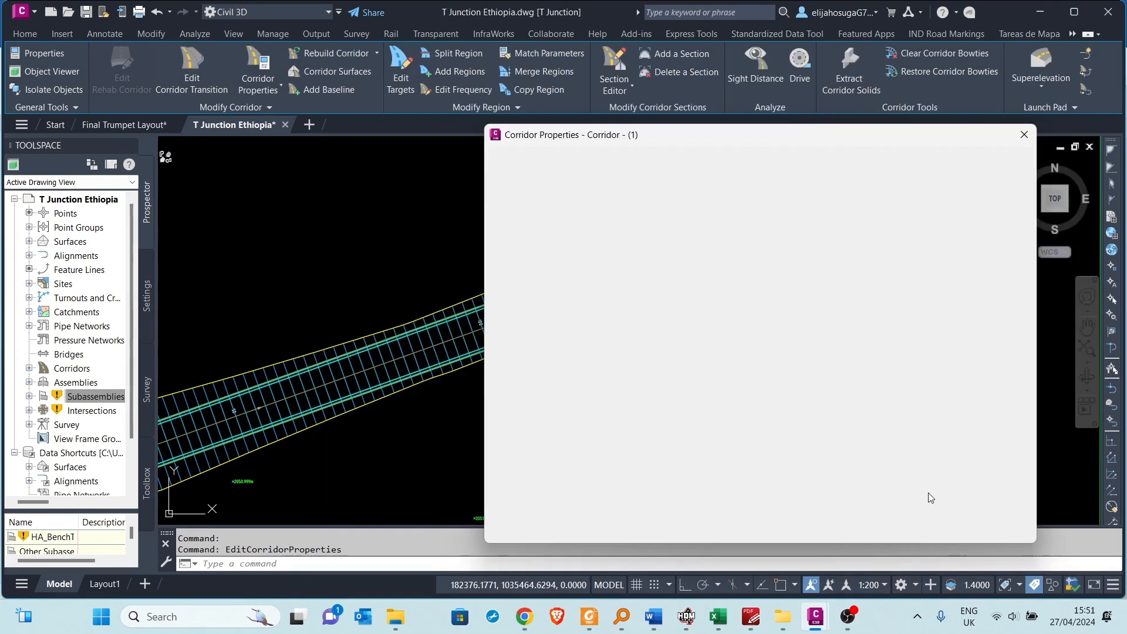
pyautogui.click(945, 529)
pyautogui.click(561, 279)
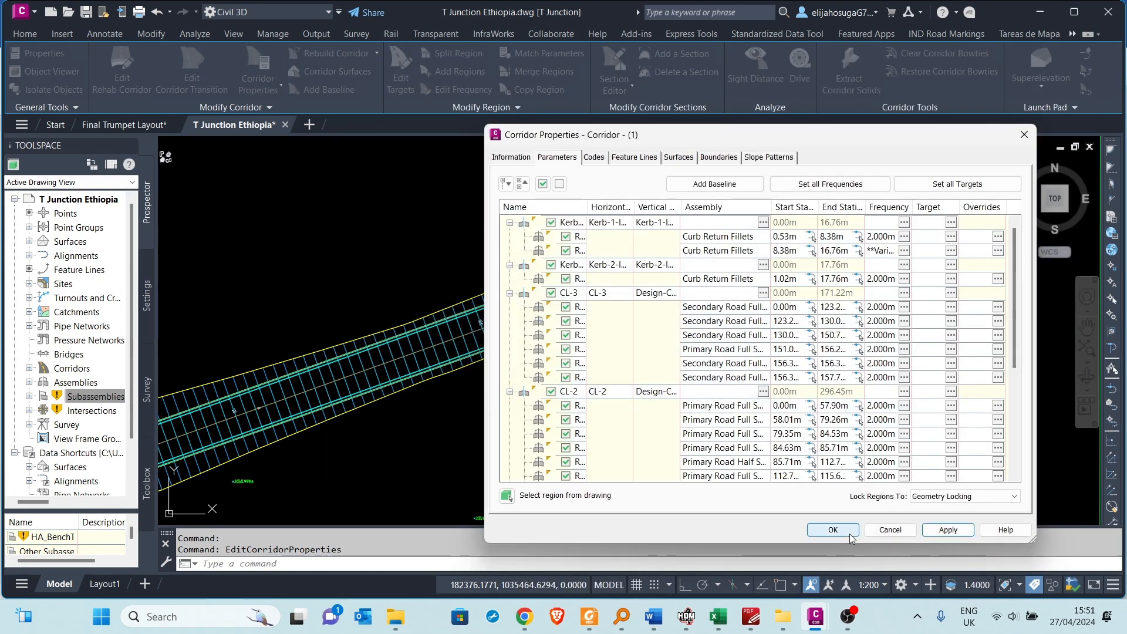
pyautogui.click(833, 530)
# - Examine the daylight slopes along both kerb-return curves and where they meet the primary and secondary roads
pyautogui.scroll(-4, 679, 298)
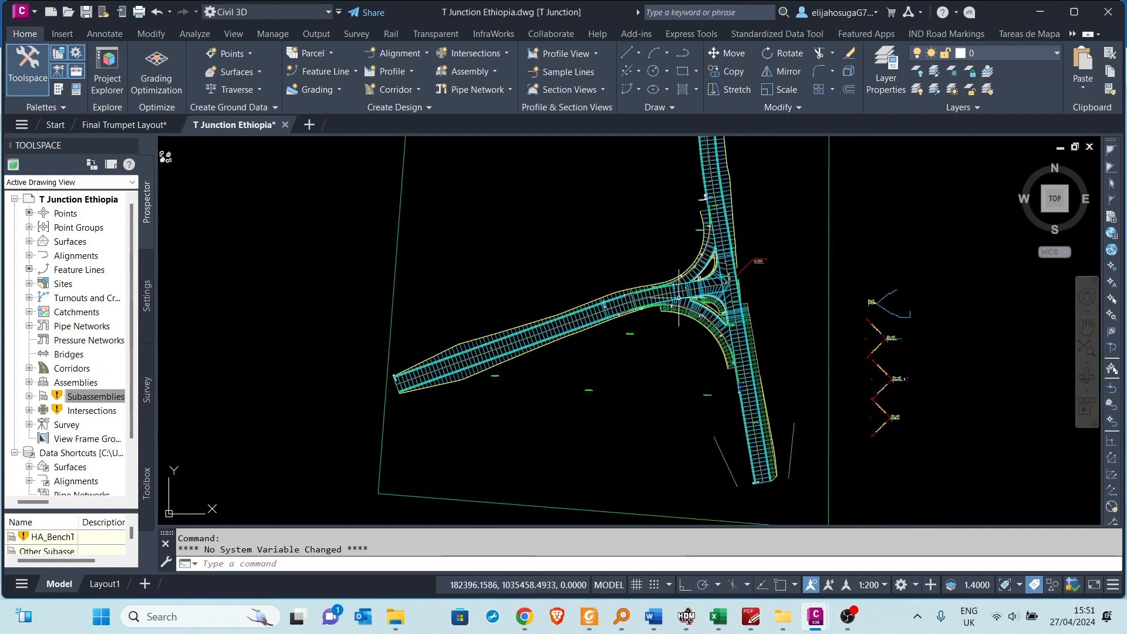
pyautogui.scroll(5, 680, 298)
pyautogui.moveTo(680, 298); pyautogui.dragTo(572, 318, button='middle')
pyautogui.scroll(-5, 558, 296)
pyautogui.scroll(4, 589, 263)
pyautogui.scroll(-4, 556, 300)
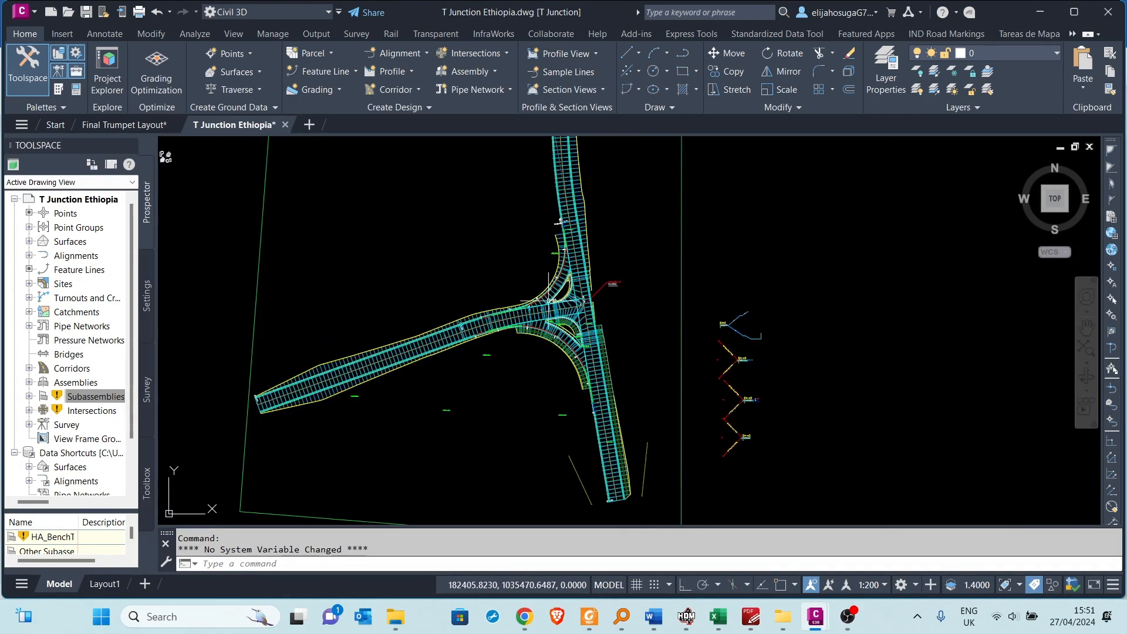
pyautogui.scroll(3, 549, 300)
pyautogui.scroll(-3, 550, 299)
pyautogui.scroll(6, 550, 295)
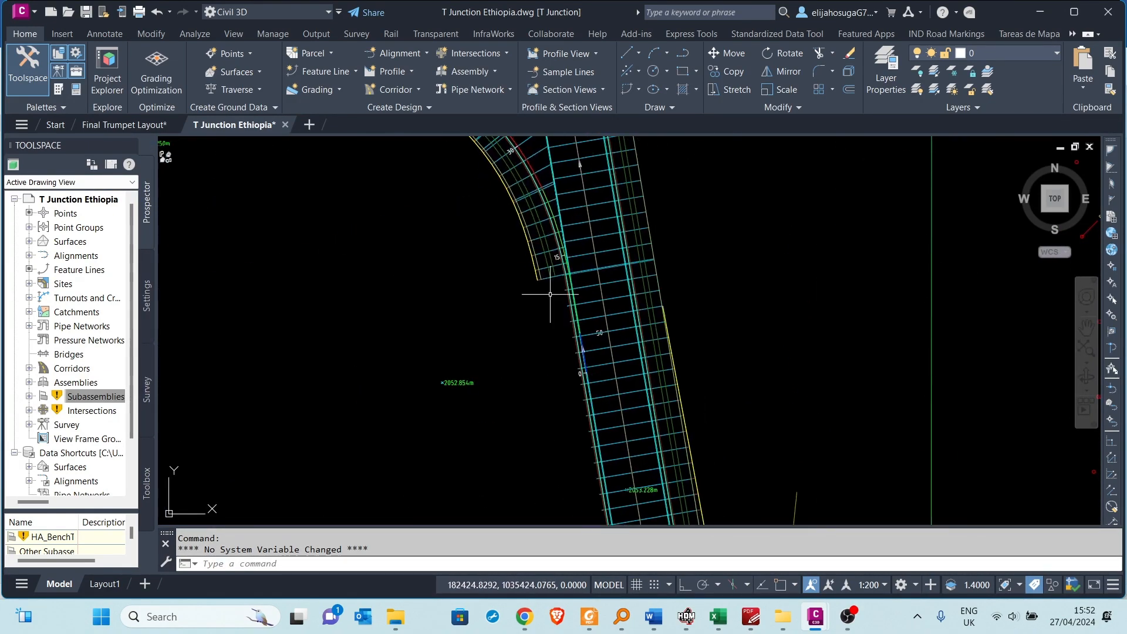
pyautogui.scroll(2, 550, 294)
pyautogui.scroll(-5, 581, 285)
pyautogui.moveTo(426, 147); pyautogui.dragTo(490, 242, button='middle')
pyautogui.scroll(5, 487, 242)
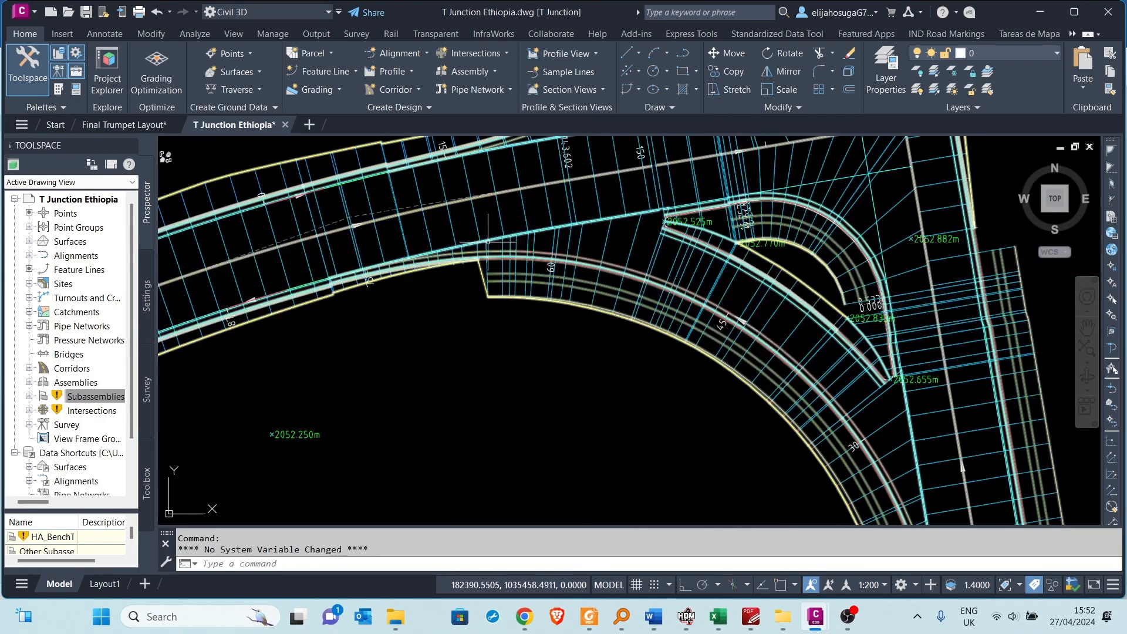
# - Review the surface target mapping of the first CL-2 region, stations 0.00 to 57.90, in the corridor properties
pyautogui.scroll(-4, 488, 242)
pyautogui.click(701, 428)
pyautogui.rightClick(700, 425)
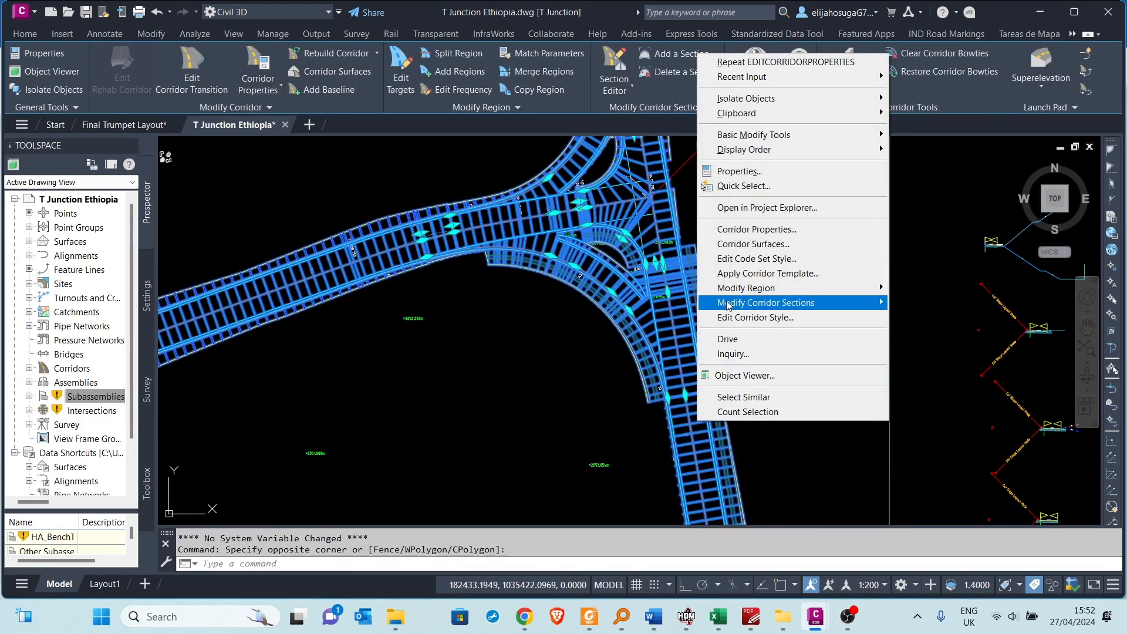
pyautogui.click(725, 246)
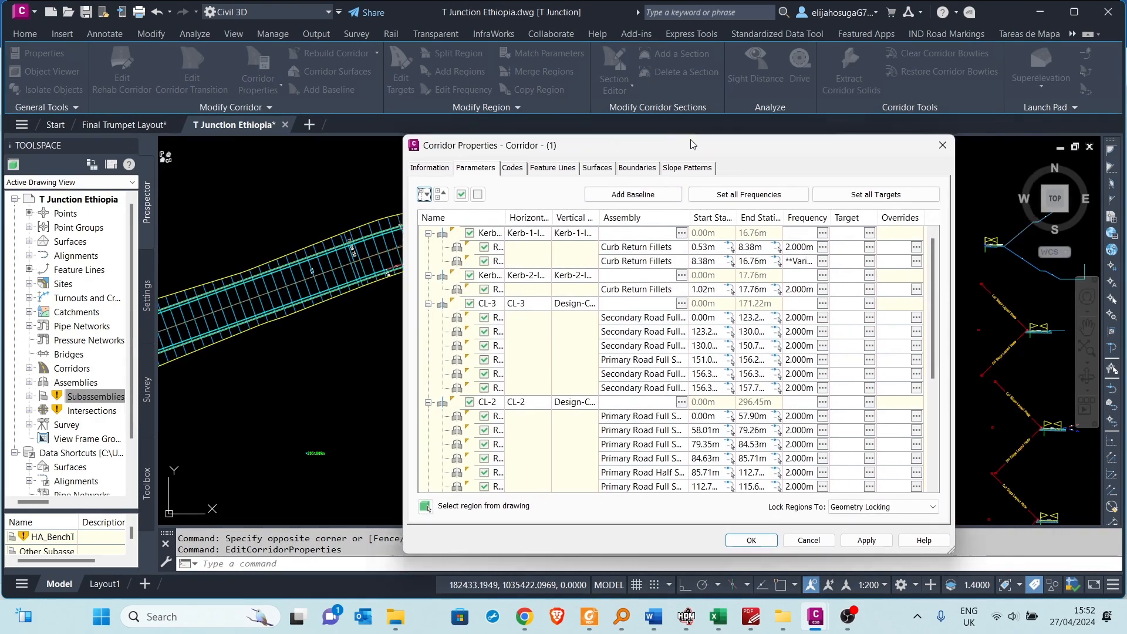
pyautogui.moveTo(644, 144)
pyautogui.mouseDown()
pyautogui.moveTo(889, 177)
pyautogui.moveTo(300, 160)
pyautogui.mouseUp()
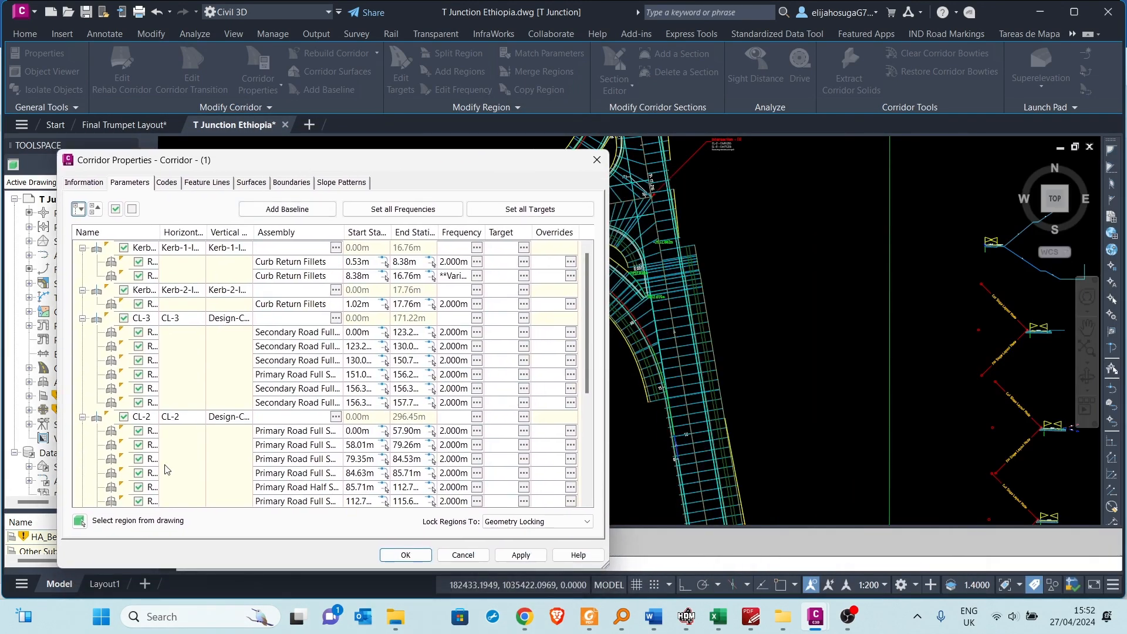
pyautogui.scroll(-3, 188, 378)
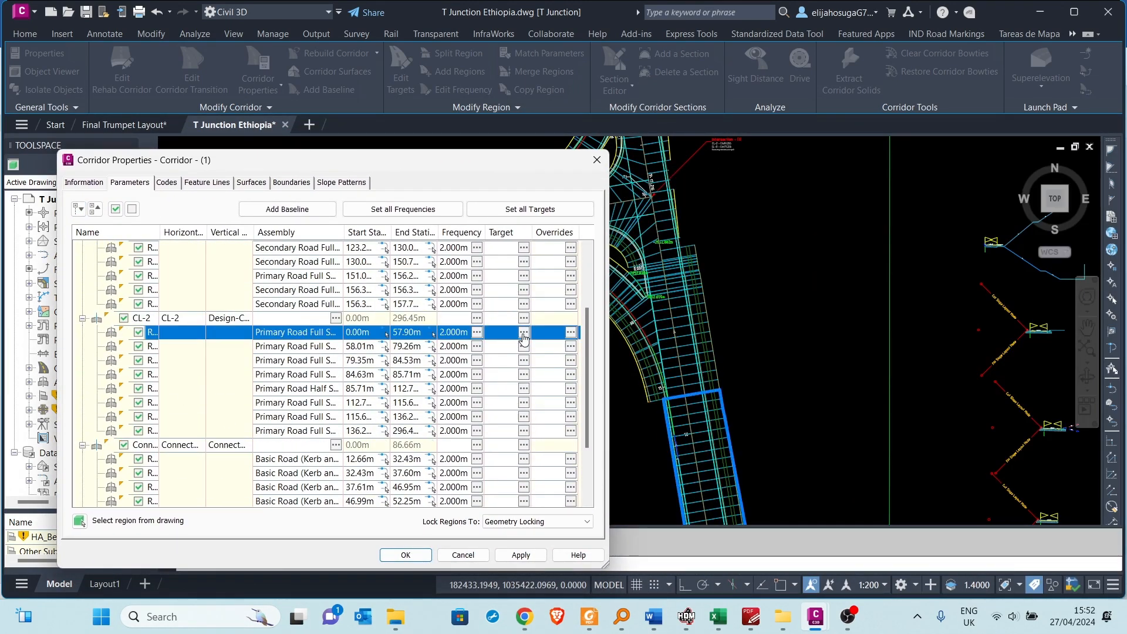
pyautogui.click(520, 329)
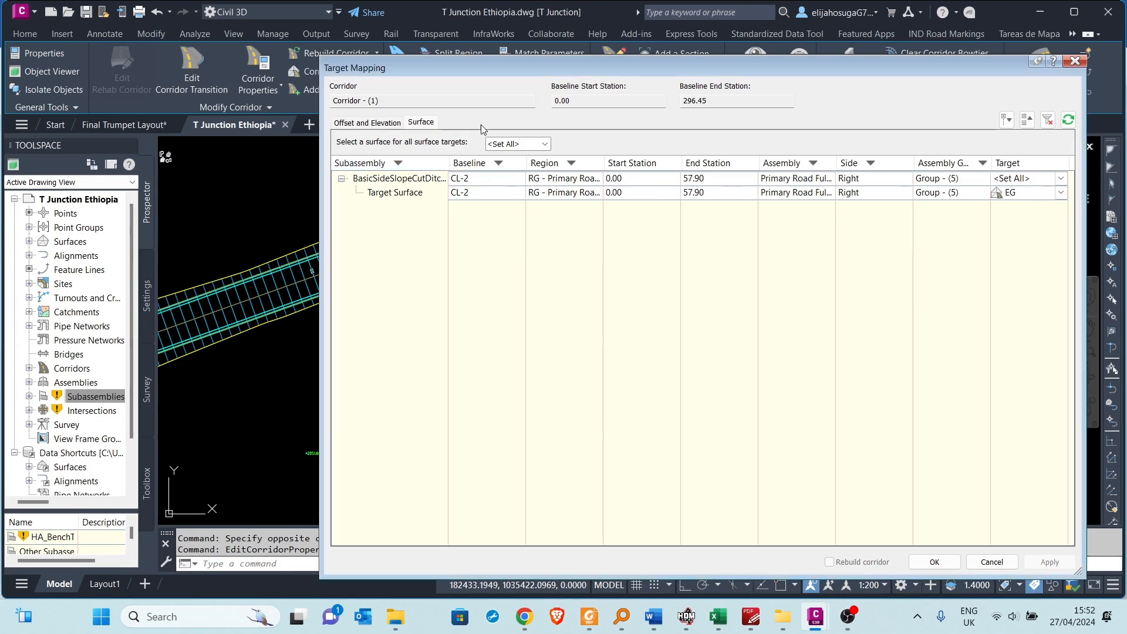
pyautogui.moveTo(609, 67)
pyautogui.mouseDown()
pyautogui.moveTo(630, 67)
pyautogui.moveTo(773, 464)
pyautogui.moveTo(597, 543)
pyautogui.moveTo(565, 234)
pyautogui.mouseUp()
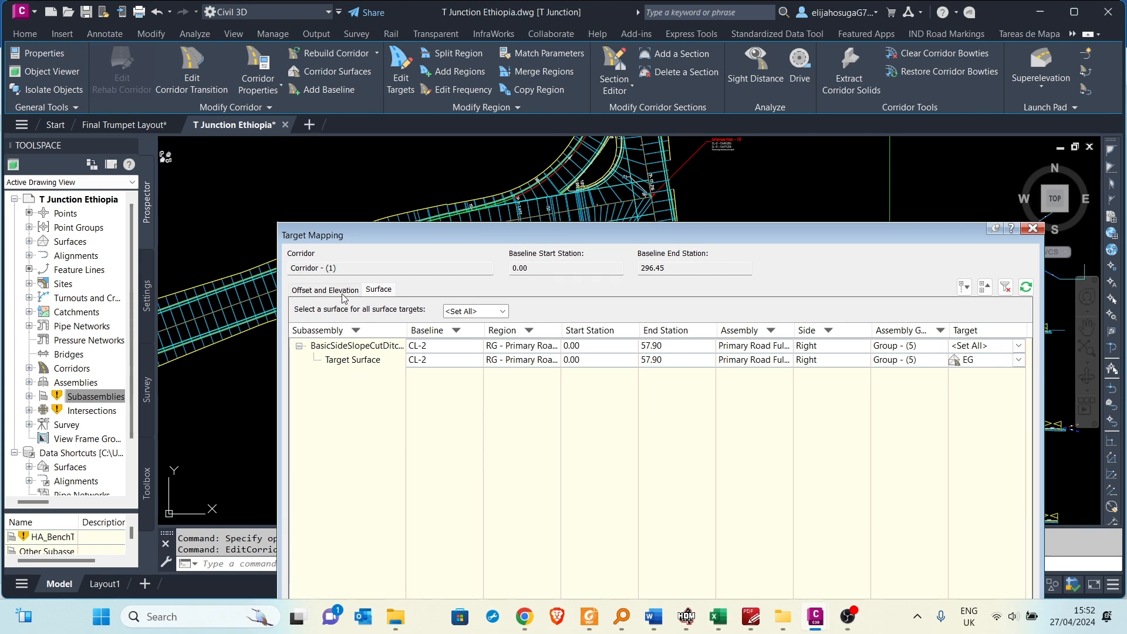
pyautogui.click(1032, 229)
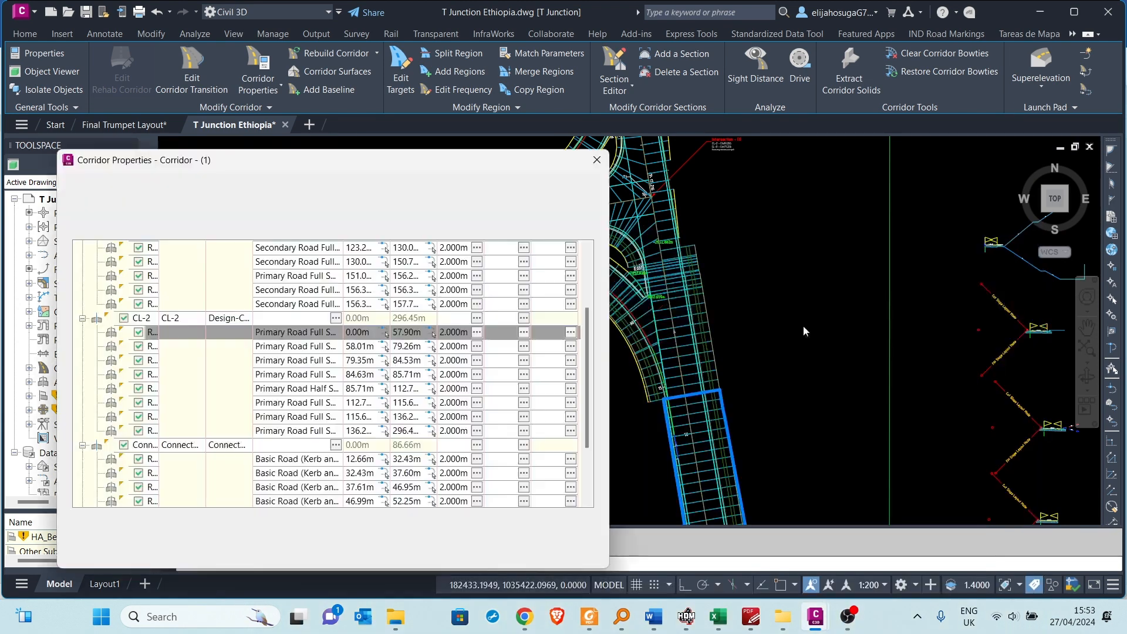
# - Check the assembly assigned to the first CL-2 region and the surface target of the region from 58.01 to 79.26
pyautogui.doubleClick(332, 335)
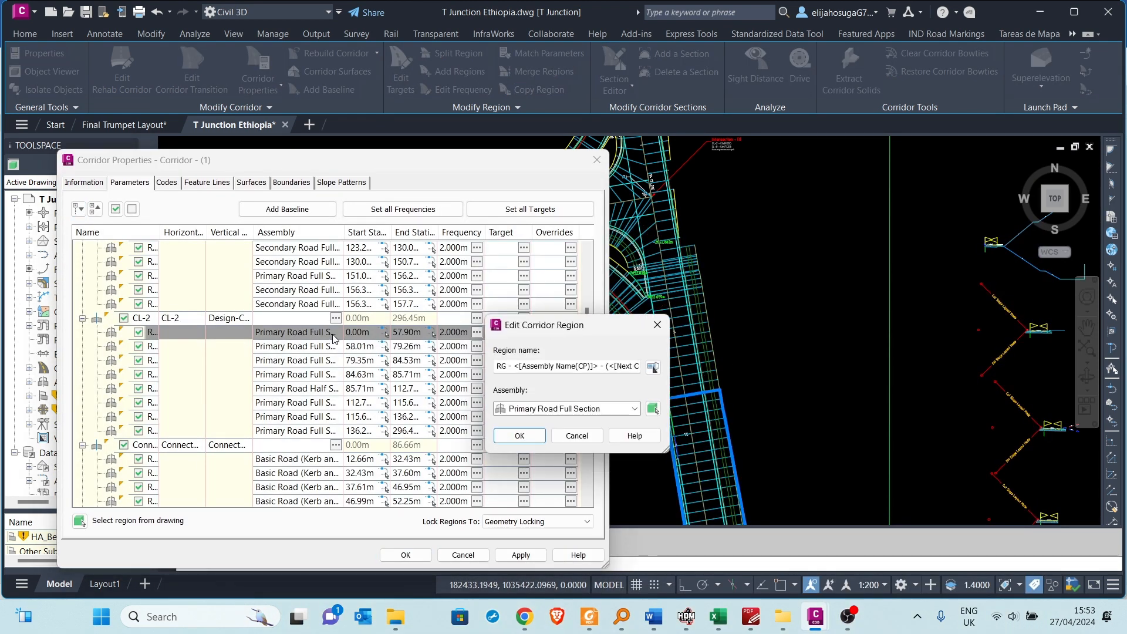
pyautogui.click(530, 436)
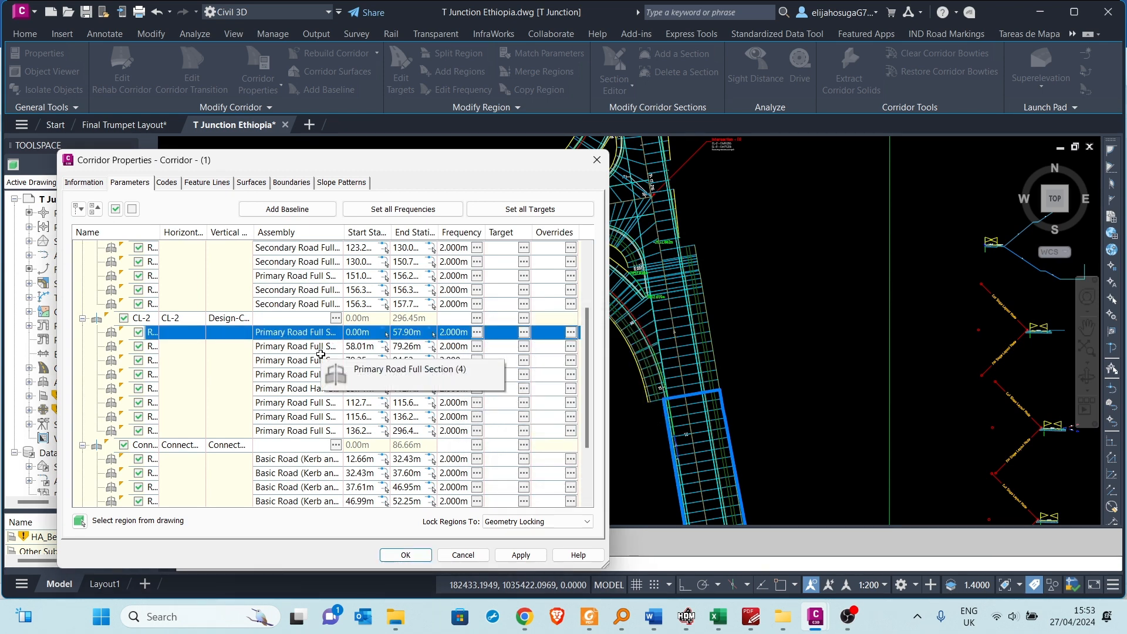
pyautogui.click(476, 346)
pyautogui.press('Escape')
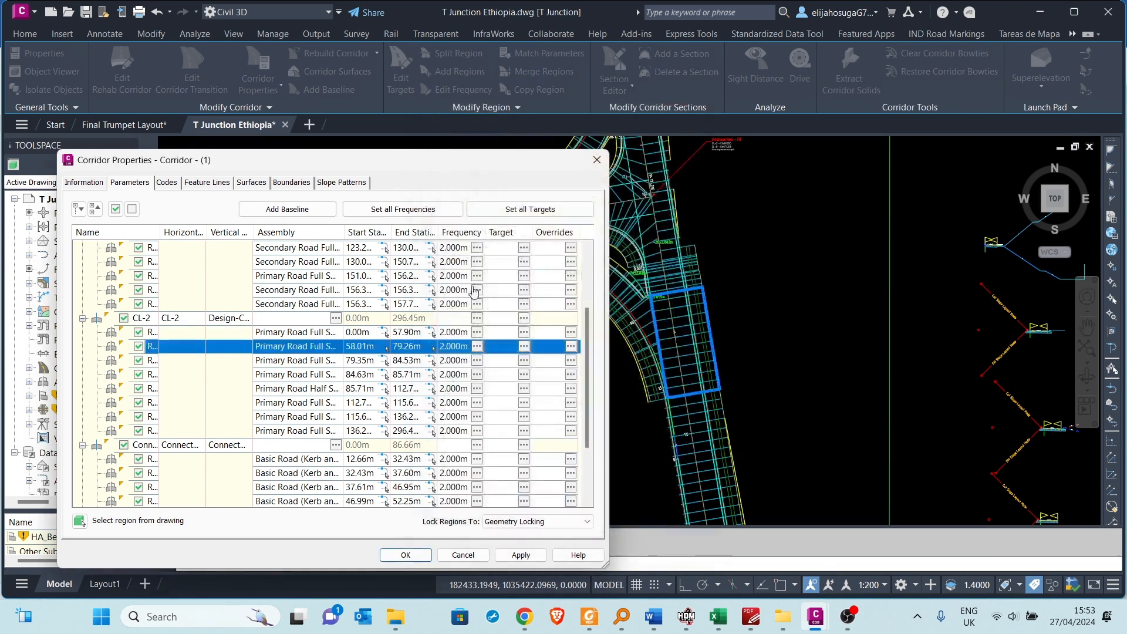
pyautogui.click(523, 351)
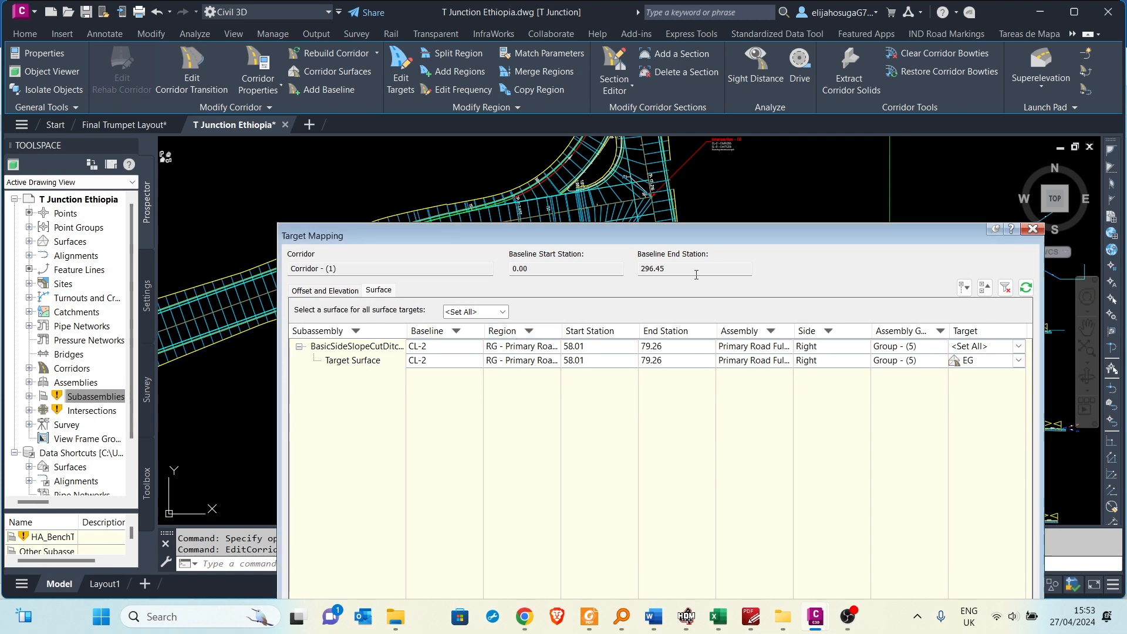
pyautogui.click(1032, 228)
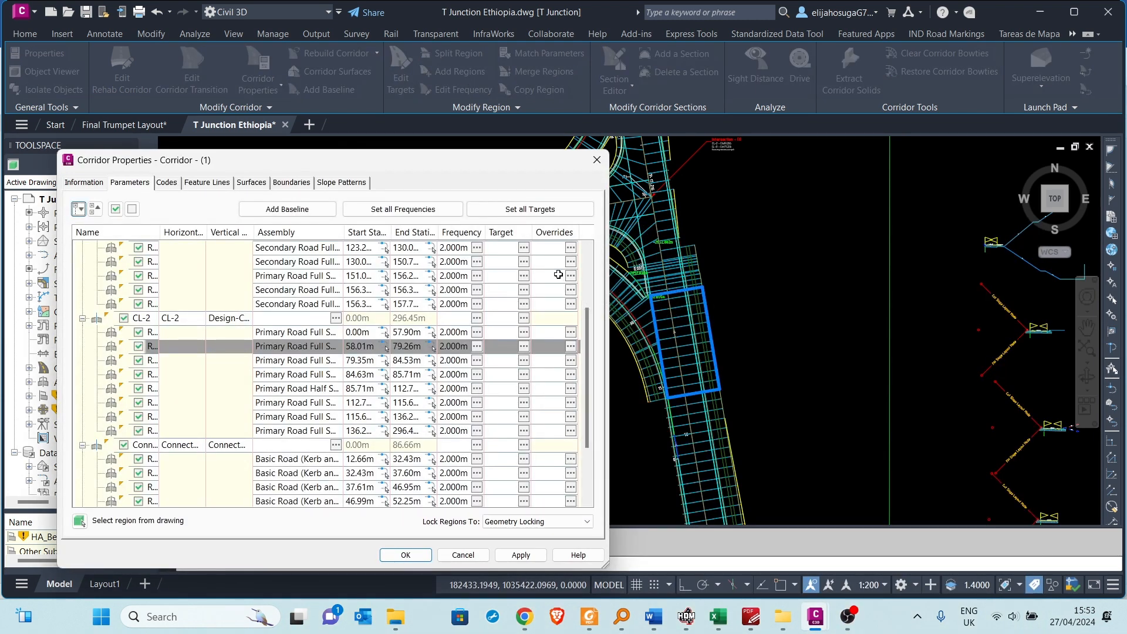
pyautogui.doubleClick(328, 333)
pyautogui.click(654, 409)
pyautogui.scroll(-3, 734, 335)
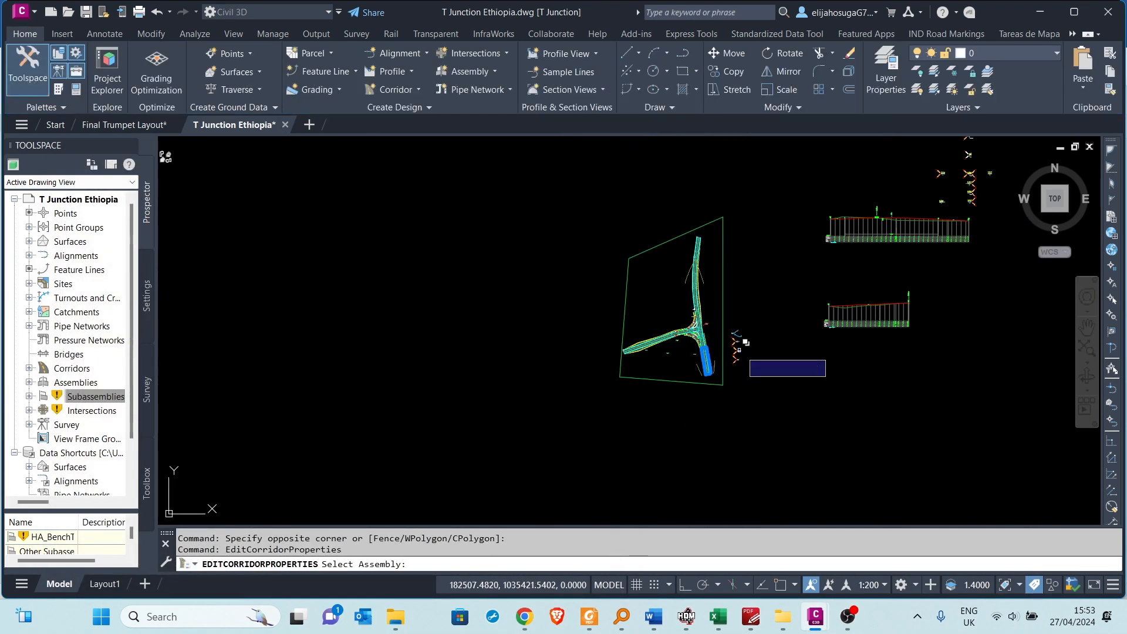
pyautogui.scroll(6, 728, 305)
pyautogui.scroll(-6, 716, 311)
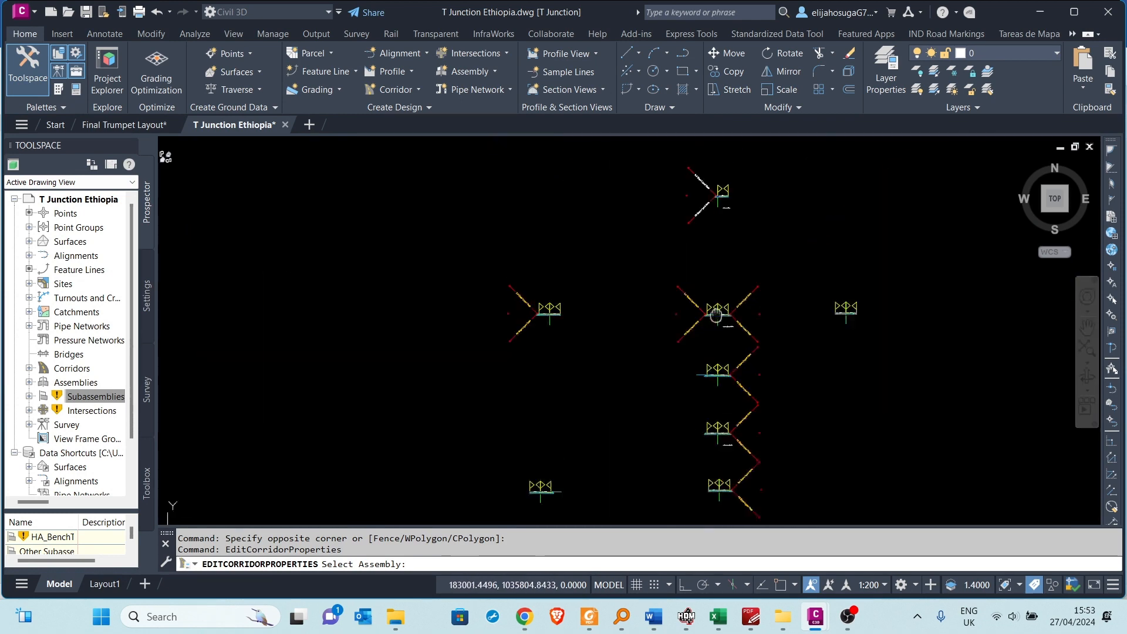
pyautogui.scroll(5, 721, 378)
pyautogui.scroll(-5, 723, 393)
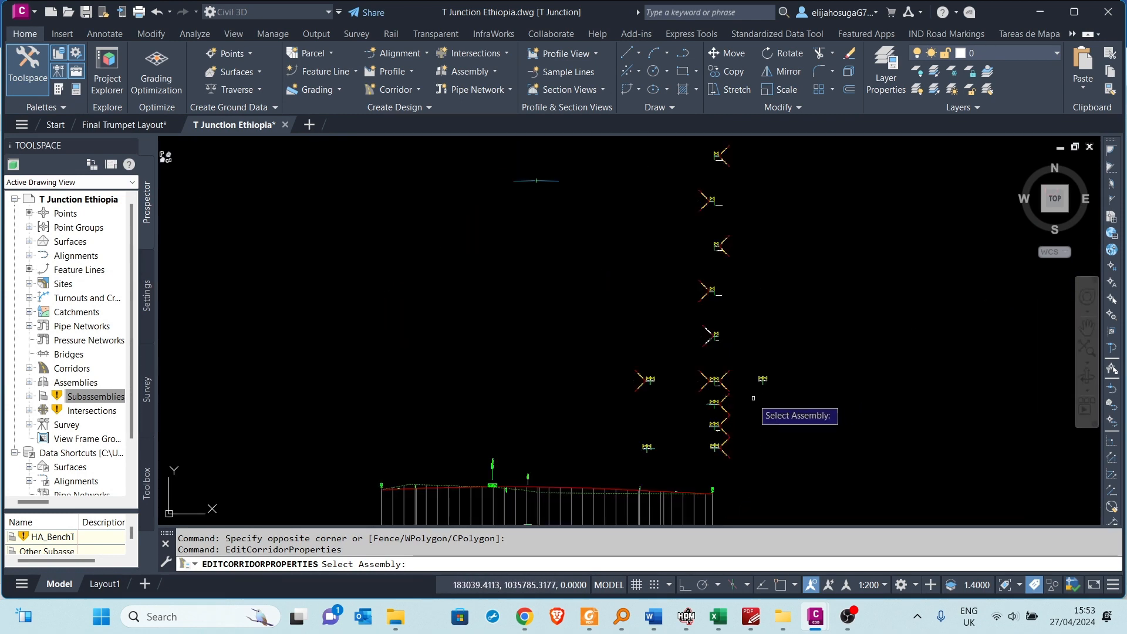
pyautogui.scroll(4, 710, 433)
pyautogui.scroll(-4, 691, 328)
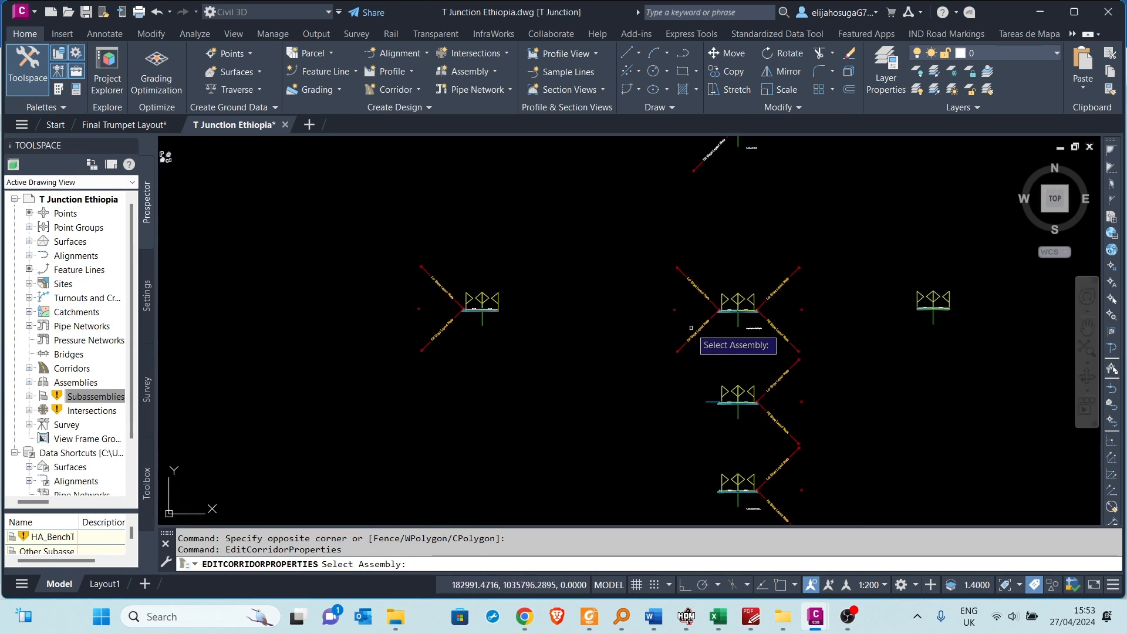
pyautogui.press('Escape')
pyautogui.press('Escape')
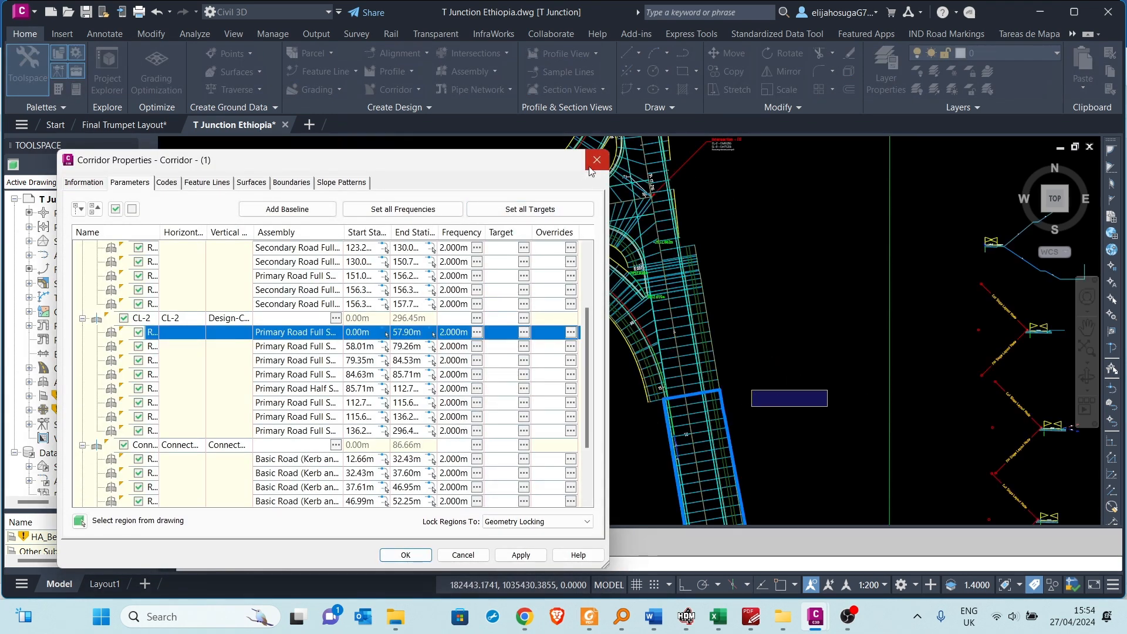
pyautogui.click(596, 160)
# - Copy the Primary Road Full Section assembly into the empty space beside the assembly column
pyautogui.scroll(-2, 829, 370)
pyautogui.scroll(5, 693, 404)
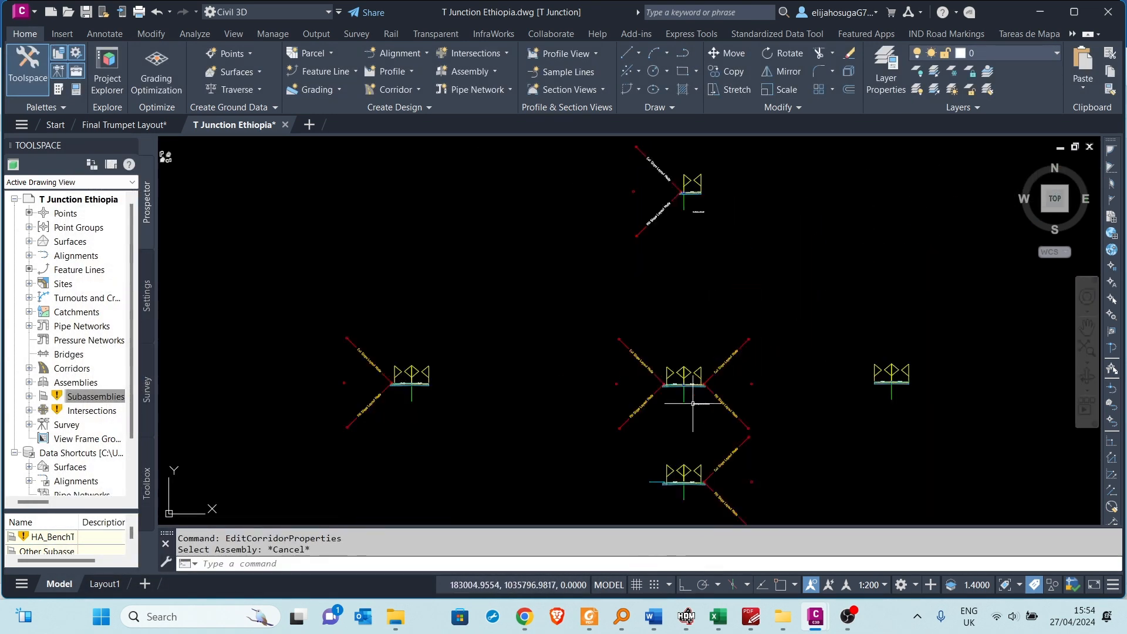
pyautogui.scroll(-4, 738, 409)
pyautogui.scroll(-2, 765, 388)
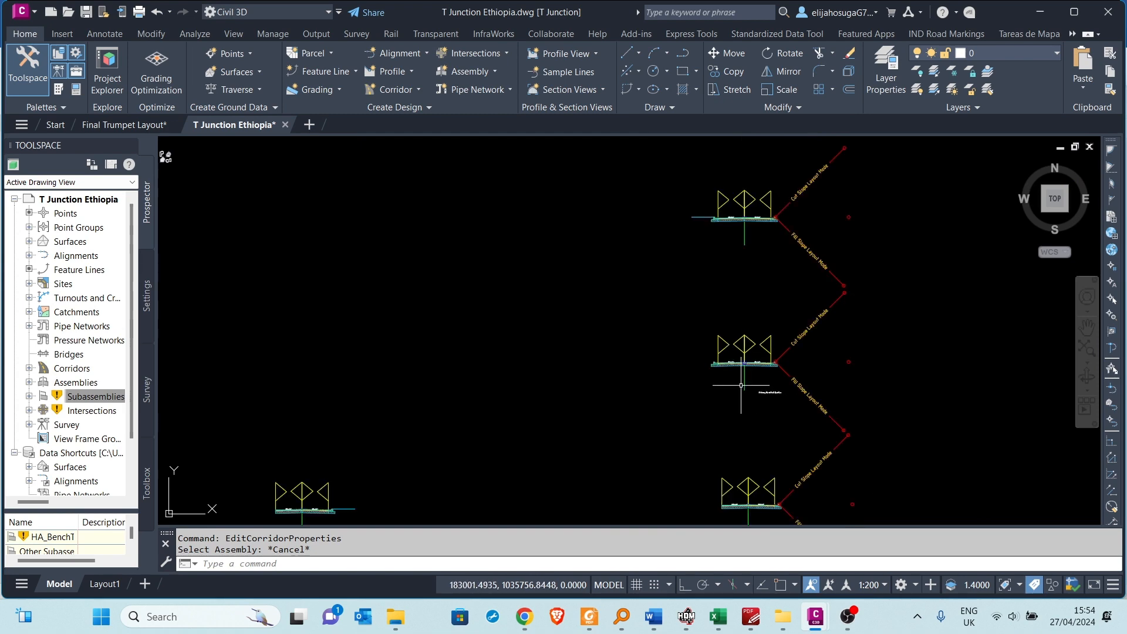
pyautogui.click(744, 381)
pyautogui.write('co')
pyautogui.press('Return')
pyautogui.click(738, 385)
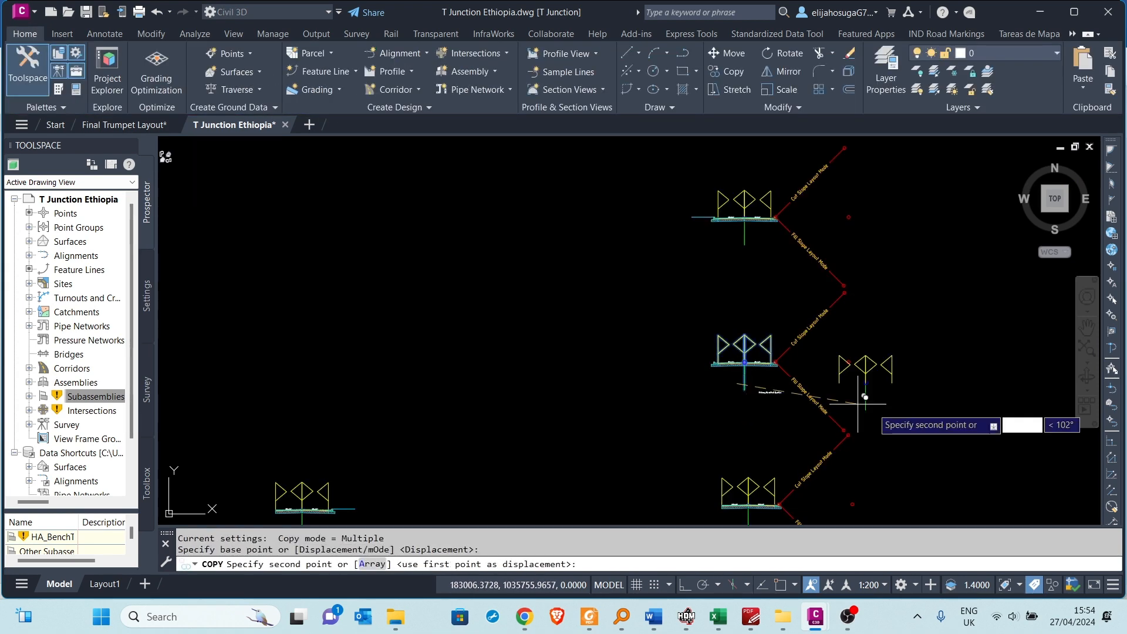
pyautogui.scroll(-3, 898, 400)
pyautogui.moveTo(933, 395); pyautogui.dragTo(779, 394, button='middle')
pyautogui.click(803, 399)
pyautogui.press('Escape')
pyautogui.scroll(2, 831, 395)
# - Mirror the daylight slope subassembly onto the outer top corner of the opposite kerb in the copied assembly
pyautogui.click(814, 397)
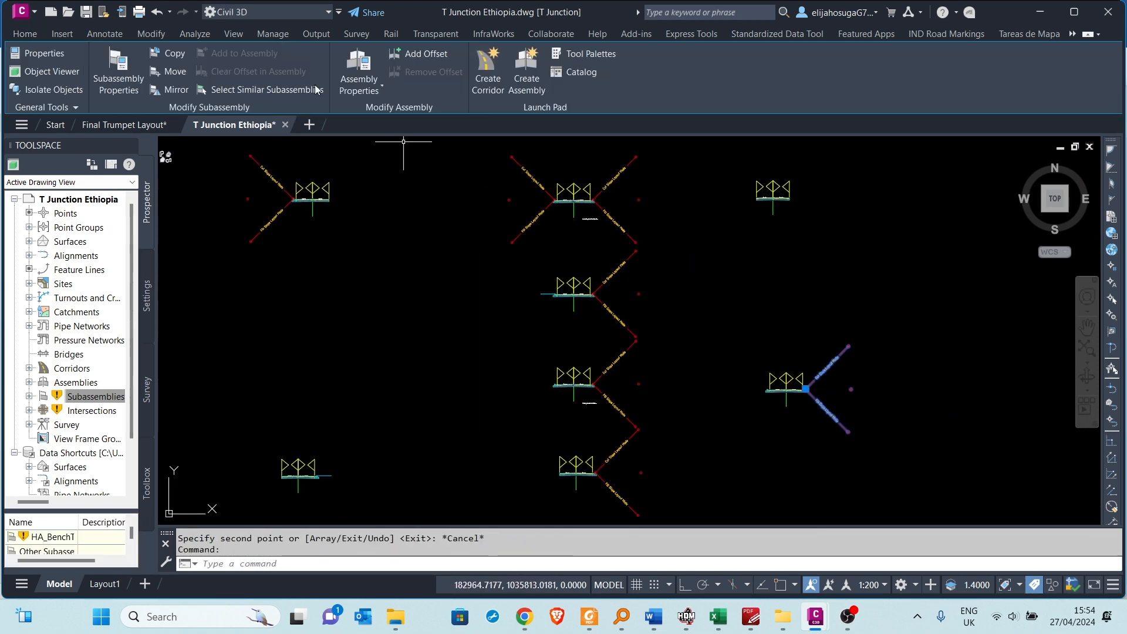
pyautogui.scroll(12, 770, 389)
pyautogui.click(656, 416)
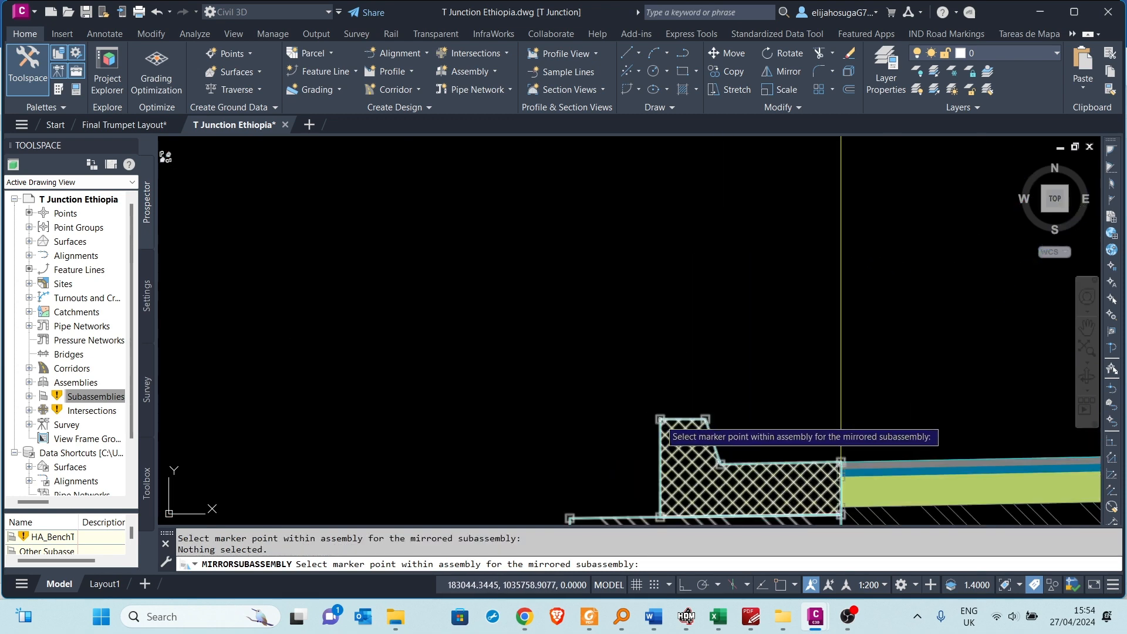
pyautogui.click(661, 419)
pyautogui.scroll(-6, 707, 223)
pyautogui.scroll(-10, 646, 343)
pyautogui.press('Escape')
# - Assign the copied assembly with daylight slopes on both sides to the first CL-2 corridor region, stations 0.00 to 57.90
pyautogui.scroll(7, 388, 502)
pyautogui.scroll(2, 518, 431)
pyautogui.click(518, 426)
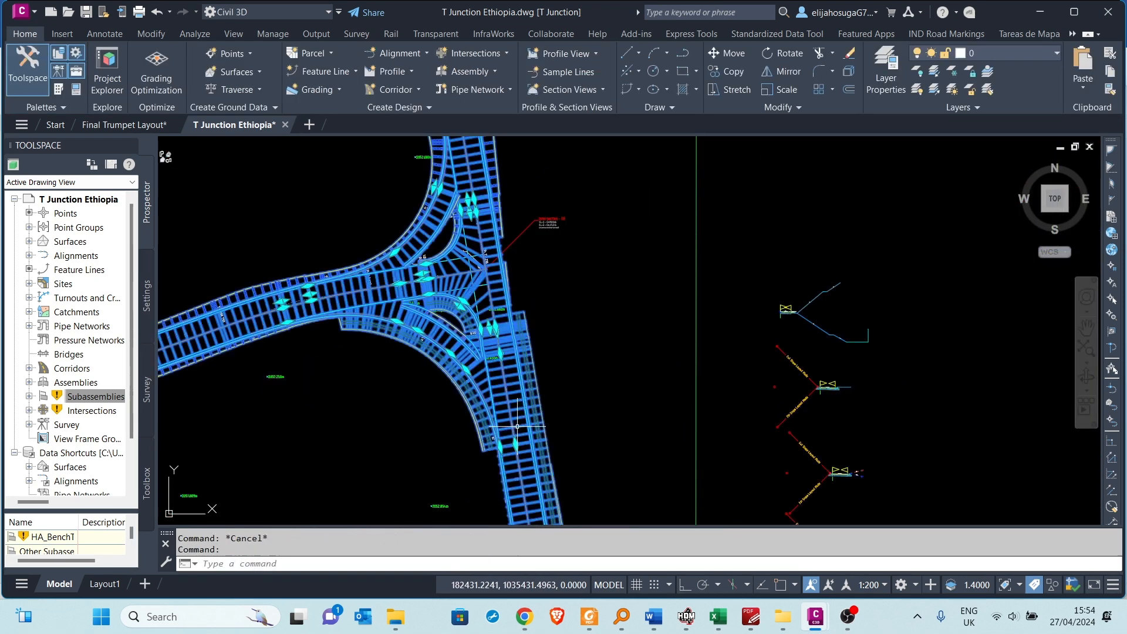
pyautogui.rightClick(518, 426)
pyautogui.click(576, 236)
pyautogui.scroll(-1, 575, 320)
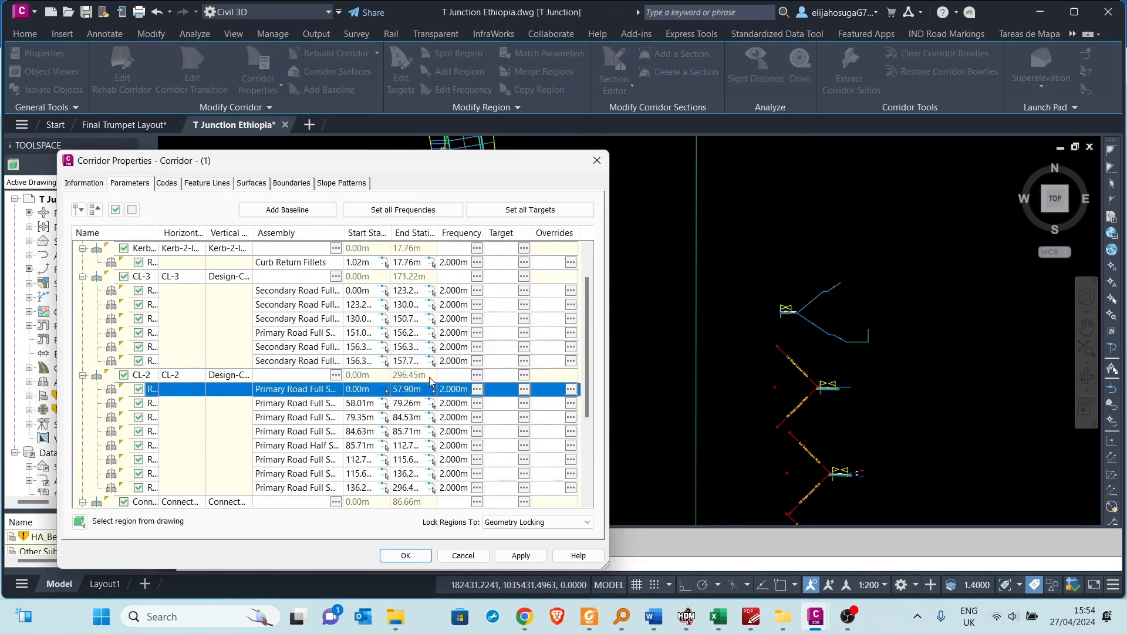
pyautogui.click(331, 388)
pyautogui.click(652, 409)
pyautogui.scroll(5, 757, 352)
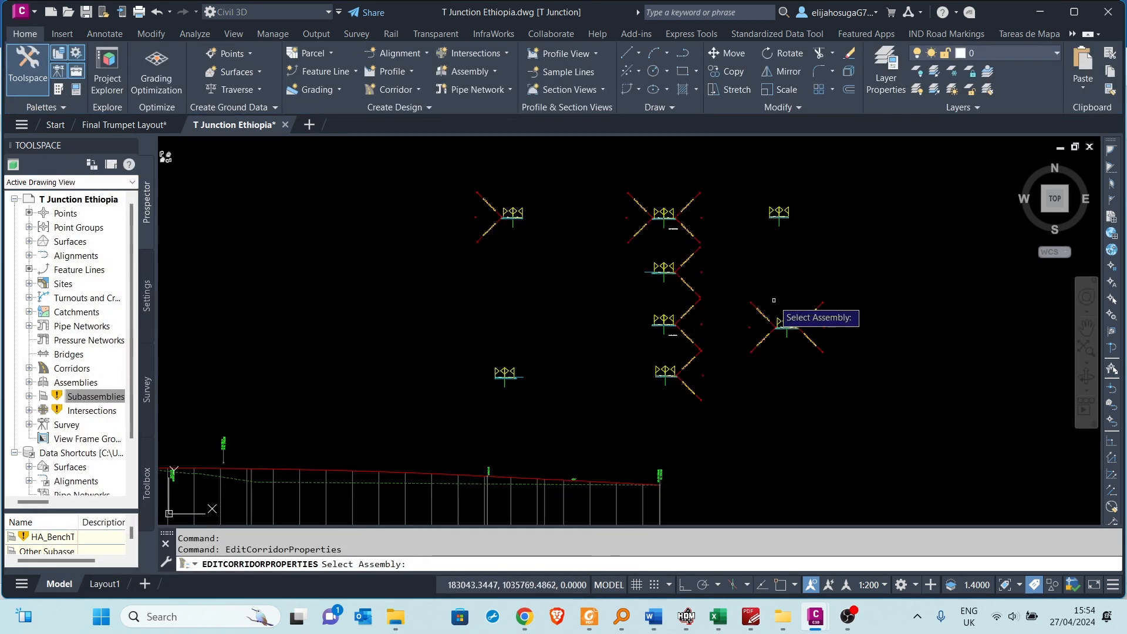
pyautogui.scroll(6, 547, 351)
pyautogui.scroll(-6, 536, 356)
pyautogui.click(782, 346)
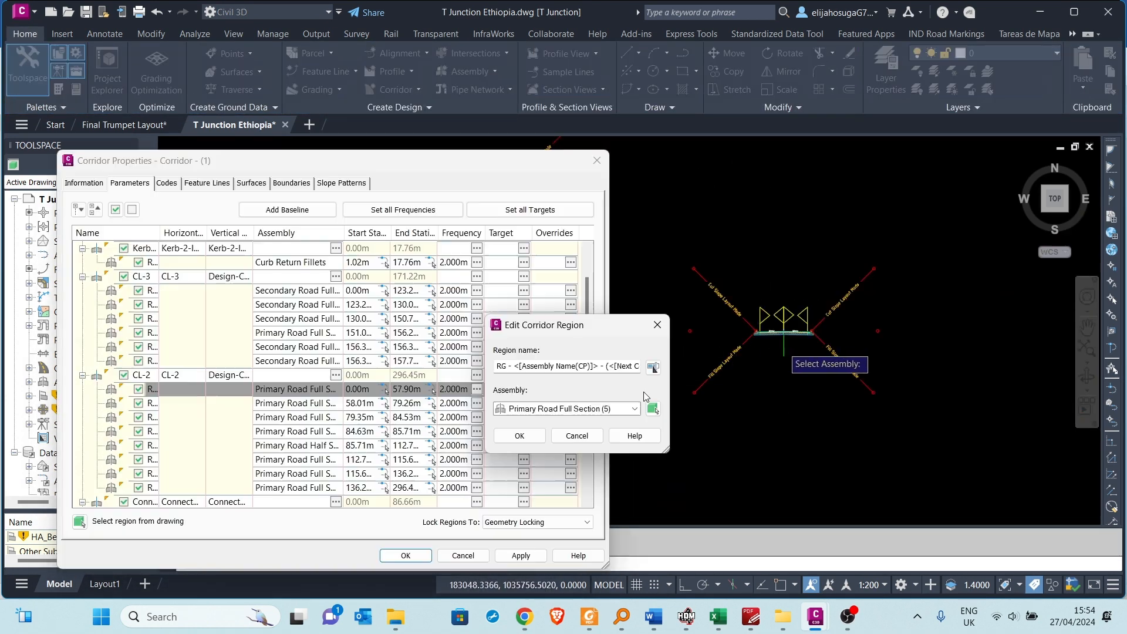
pyautogui.click(511, 440)
# - Rebuild the corridor with the new region assembly and check the daylight slopes along the primary road
pyautogui.moveTo(397, 165); pyautogui.dragTo(673, 200)
pyautogui.click(781, 591)
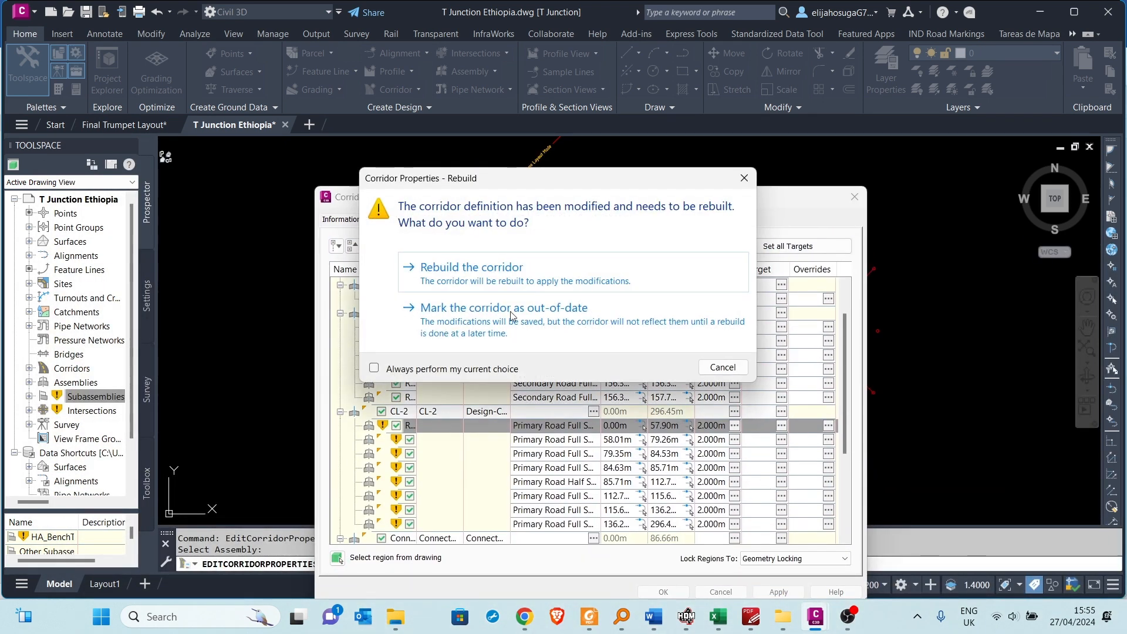
pyautogui.click(530, 268)
pyautogui.click(652, 590)
pyautogui.scroll(10, 507, 365)
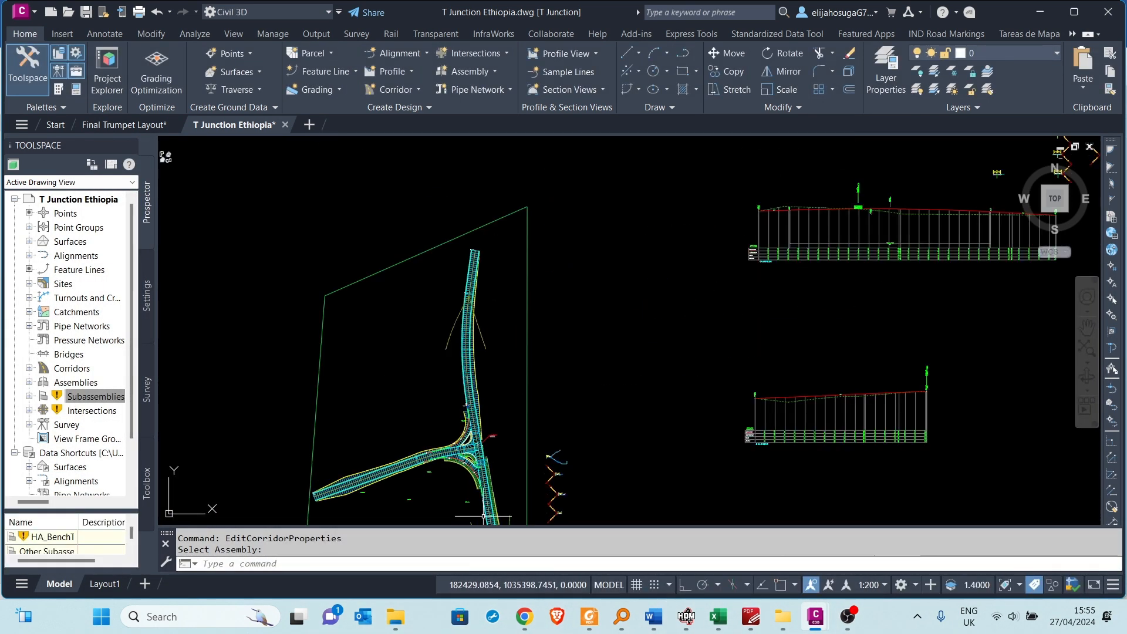
pyautogui.scroll(-10, 507, 365)
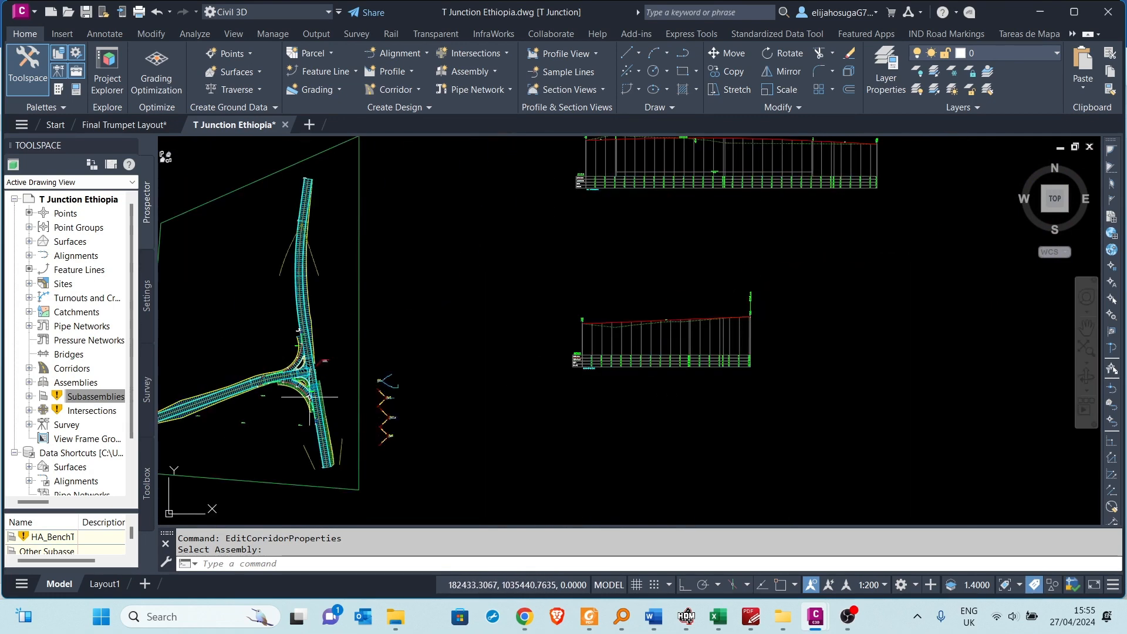
pyautogui.scroll(10, 305, 397)
pyautogui.scroll(-9, 411, 395)
pyautogui.scroll(2, 422, 394)
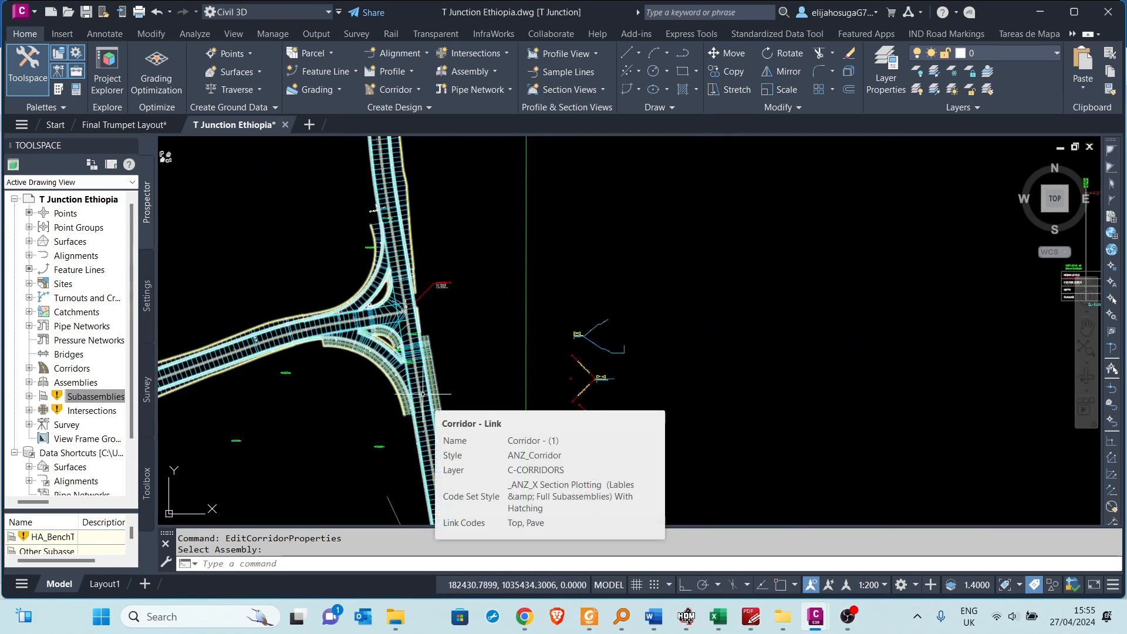
pyautogui.scroll(6, 422, 394)
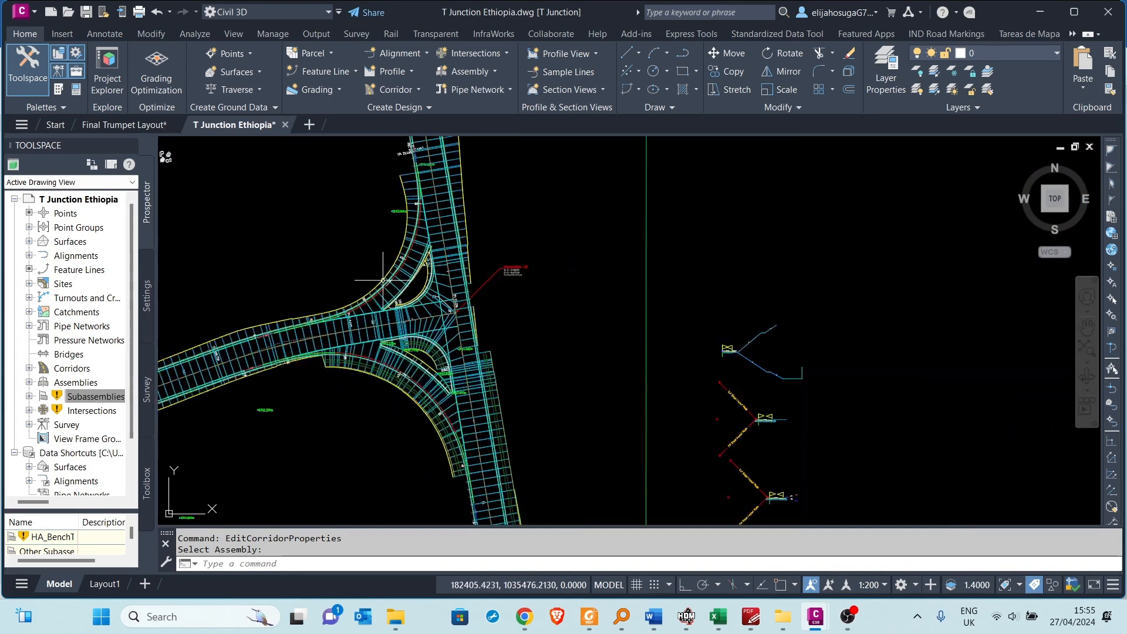
# - Assign the copied full-section assembly with daylight slopes on both sides to the last CL-2 corridor region, stations 136.26 to 296.45
pyautogui.click(400, 233)
pyautogui.rightClick(401, 233)
pyautogui.click(457, 407)
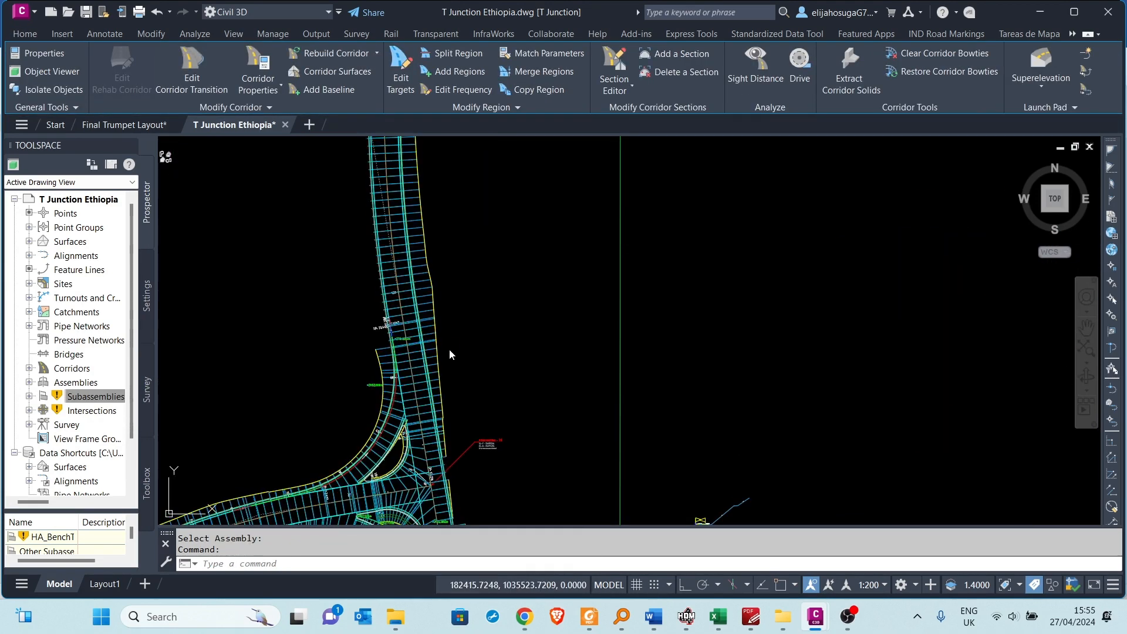
pyautogui.moveTo(598, 207); pyautogui.dragTo(733, 172)
pyautogui.scroll(-3, 667, 405)
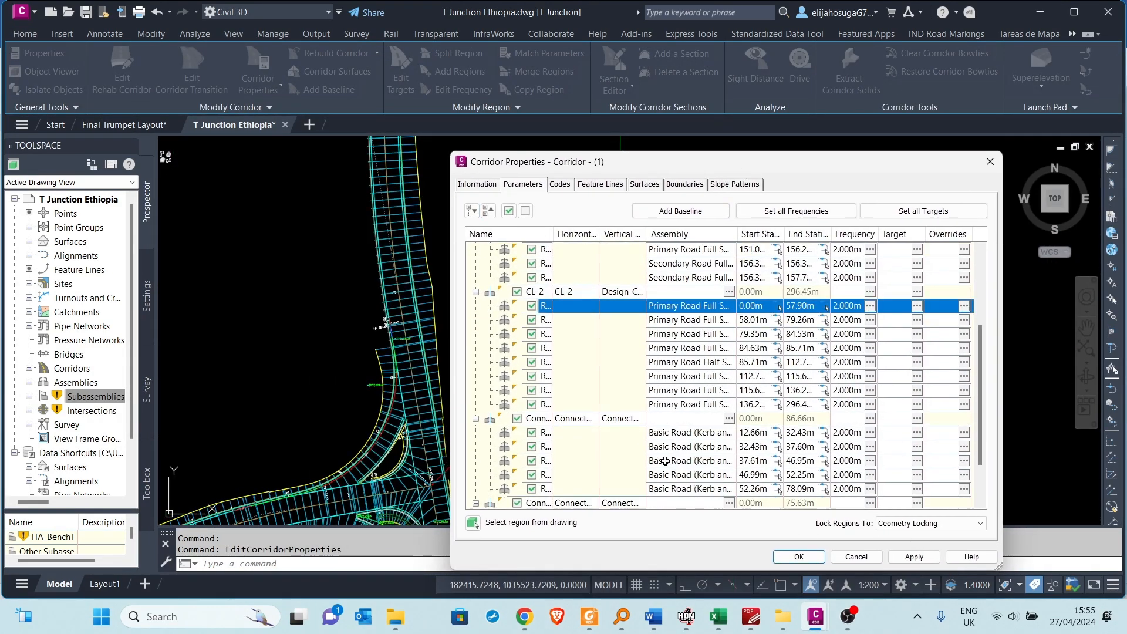
pyautogui.click(668, 405)
pyautogui.click(652, 409)
pyautogui.scroll(-5, 651, 388)
pyautogui.scroll(8, 780, 325)
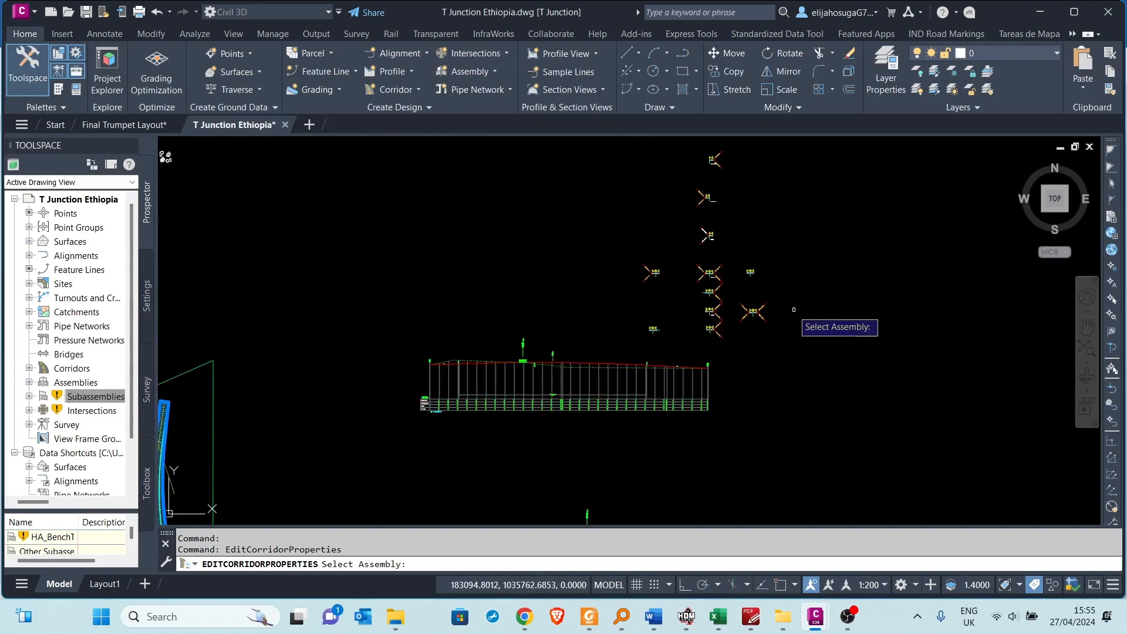
pyautogui.scroll(-4, 728, 322)
pyautogui.scroll(4, 443, 315)
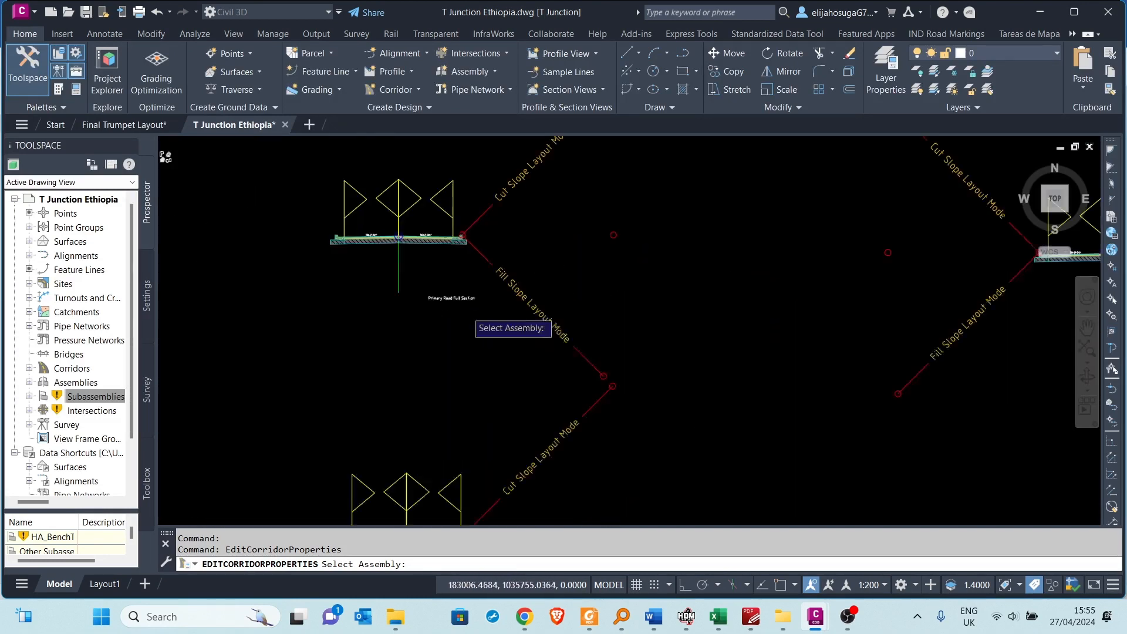
pyautogui.scroll(-2, 468, 312)
pyautogui.click(864, 295)
pyautogui.click(533, 434)
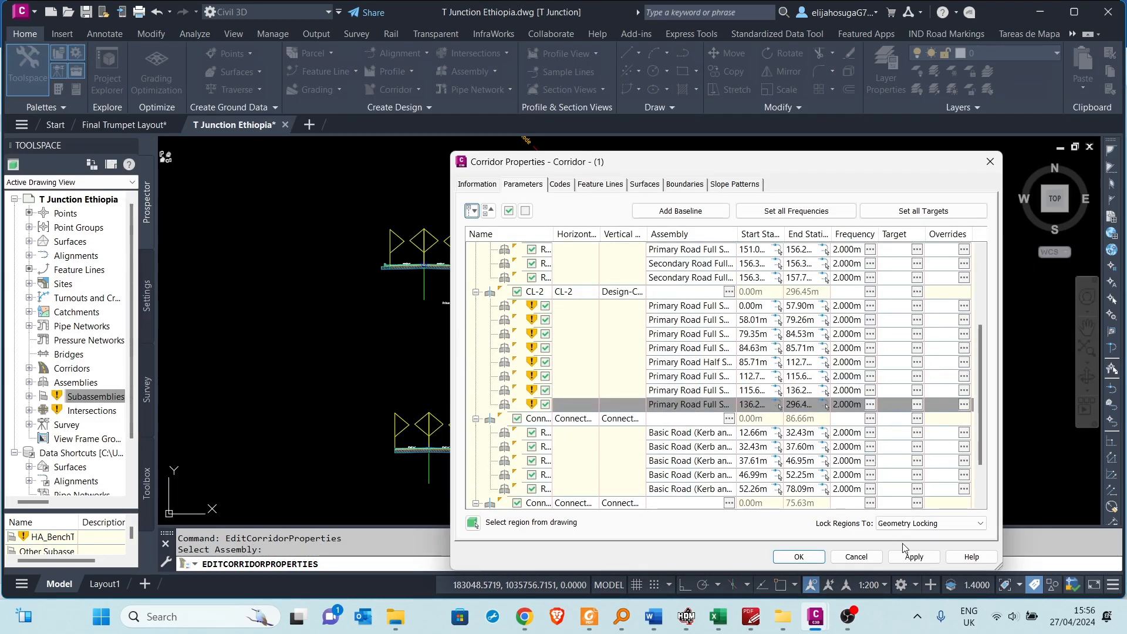
# - Try to target the left daylight slope of the first CL-2 region, stations 0.00 to 57.90, to the EG surface
pyautogui.click(917, 307)
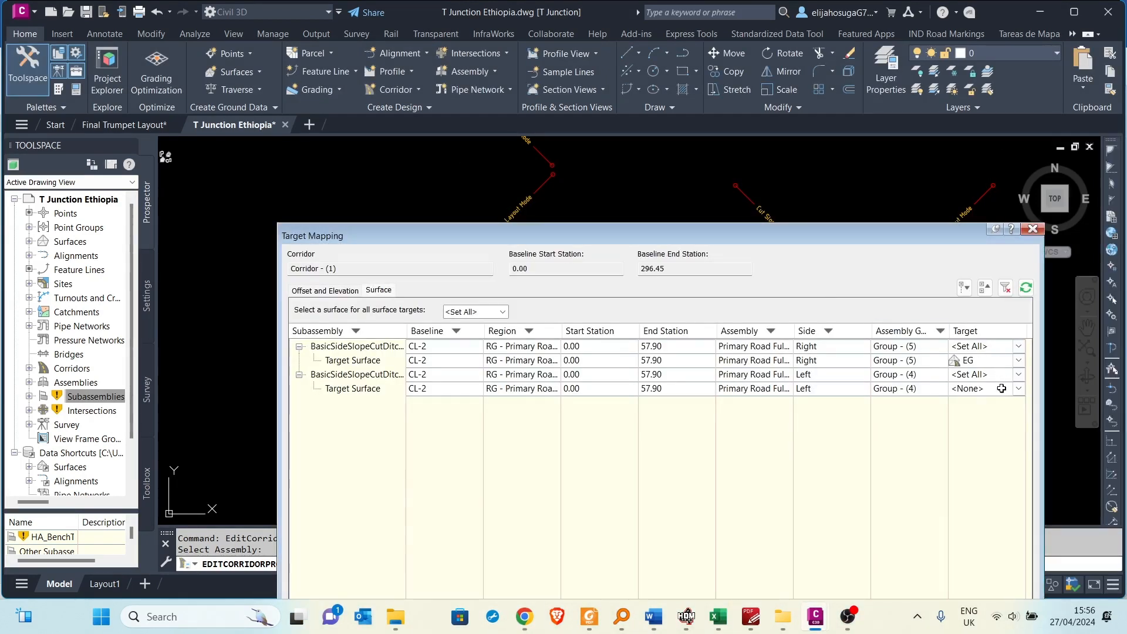
pyautogui.click(1019, 375)
pyautogui.click(968, 395)
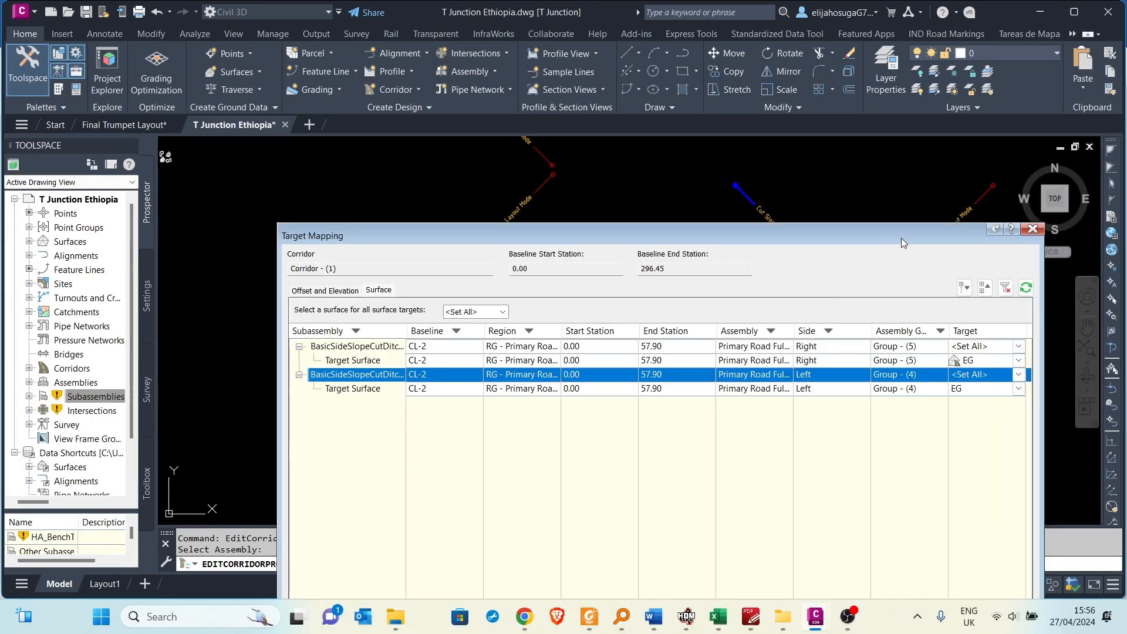
pyautogui.moveTo(831, 235); pyautogui.dragTo(745, 165)
pyautogui.click(949, 157)
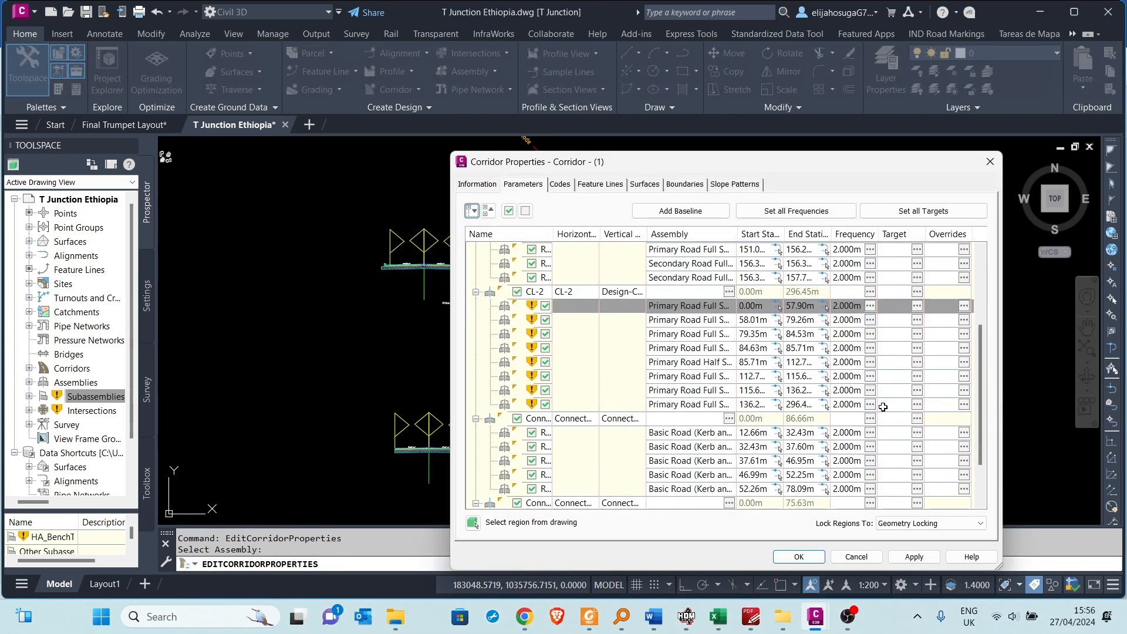
# - Target the left daylight slope of the last CL-2 region, stations 136.26 to 296.45, to the EG surface
pyautogui.click(917, 404)
pyautogui.click(936, 319)
pyautogui.click(883, 342)
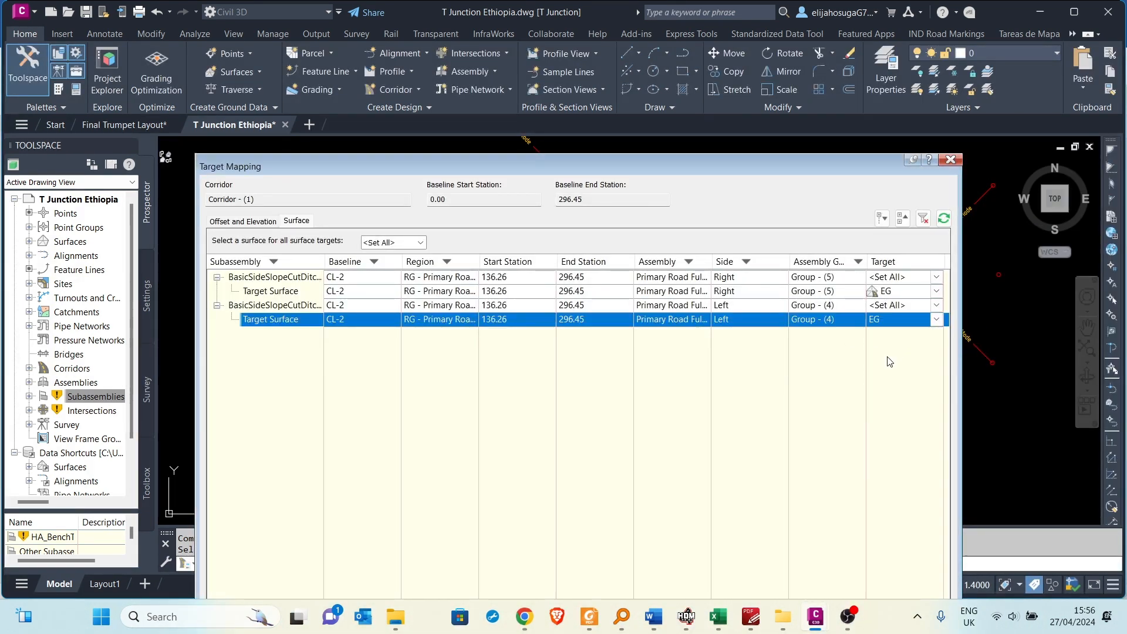
pyautogui.moveTo(810, 167); pyautogui.dragTo(810, 80)
pyautogui.click(804, 572)
# - Apply the corridor changes, rebuild the corridor and check the daylight slopes around the junction
pyautogui.click(913, 557)
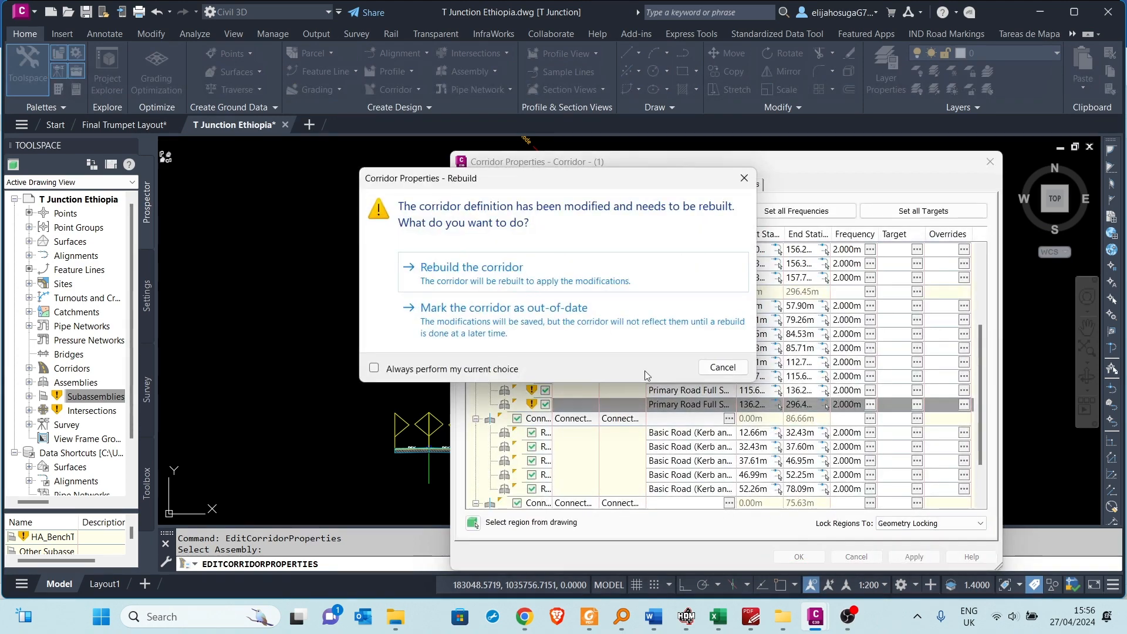
pyautogui.click(549, 277)
pyautogui.click(815, 562)
pyautogui.scroll(-12, 820, 354)
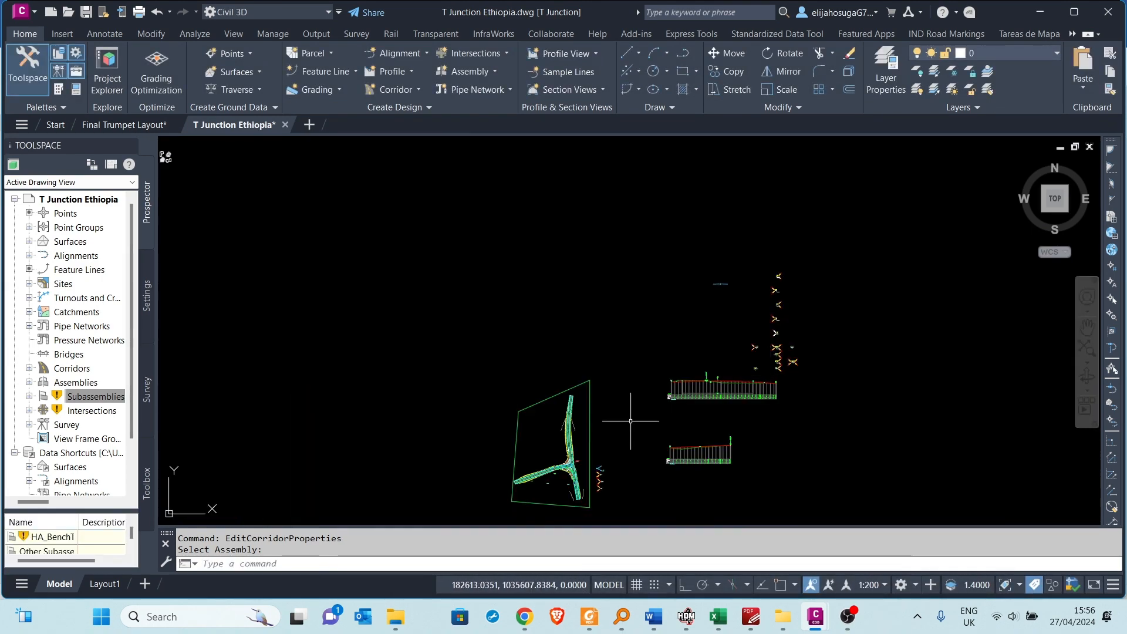
pyautogui.scroll(12, 576, 473)
pyautogui.scroll(-5, 621, 412)
pyautogui.scroll(5, 626, 405)
pyautogui.scroll(-3, 622, 388)
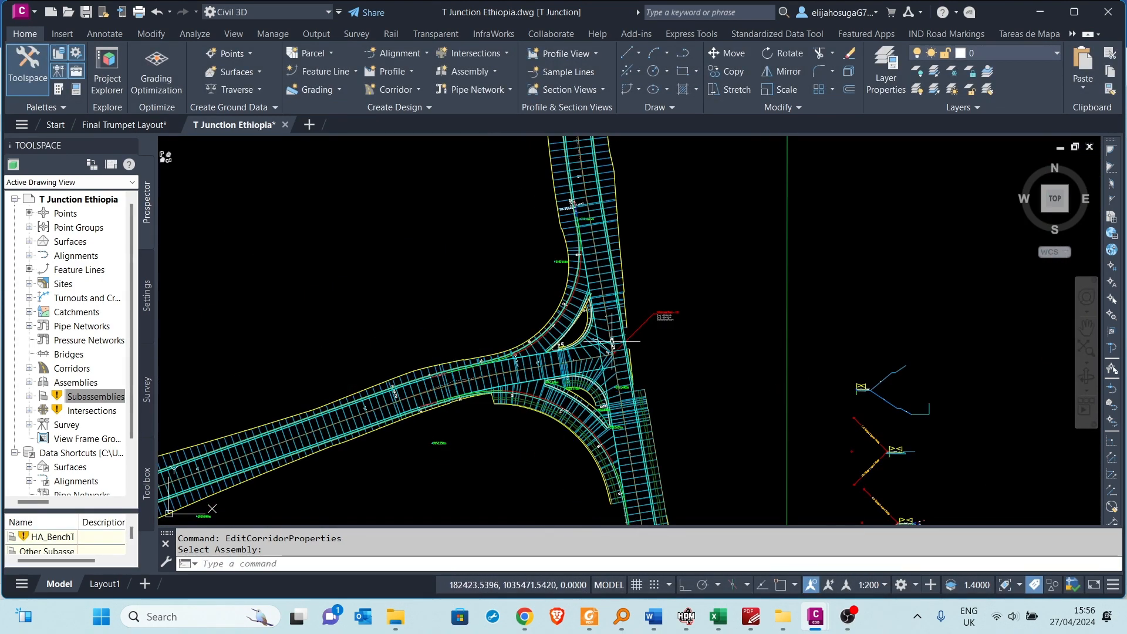
pyautogui.scroll(4, 615, 361)
pyautogui.scroll(-4, 615, 361)
pyautogui.scroll(4, 563, 328)
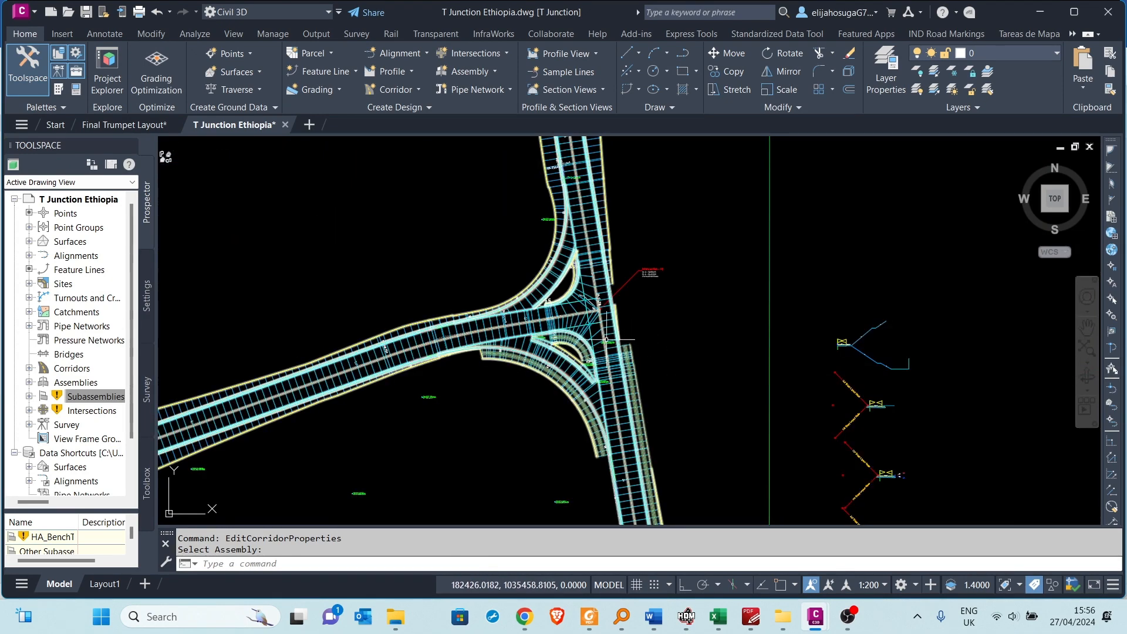
# - Inspect the region properties of the primary road half-section region at the junction, then look over the assemblies in the drawing
pyautogui.click(548, 307)
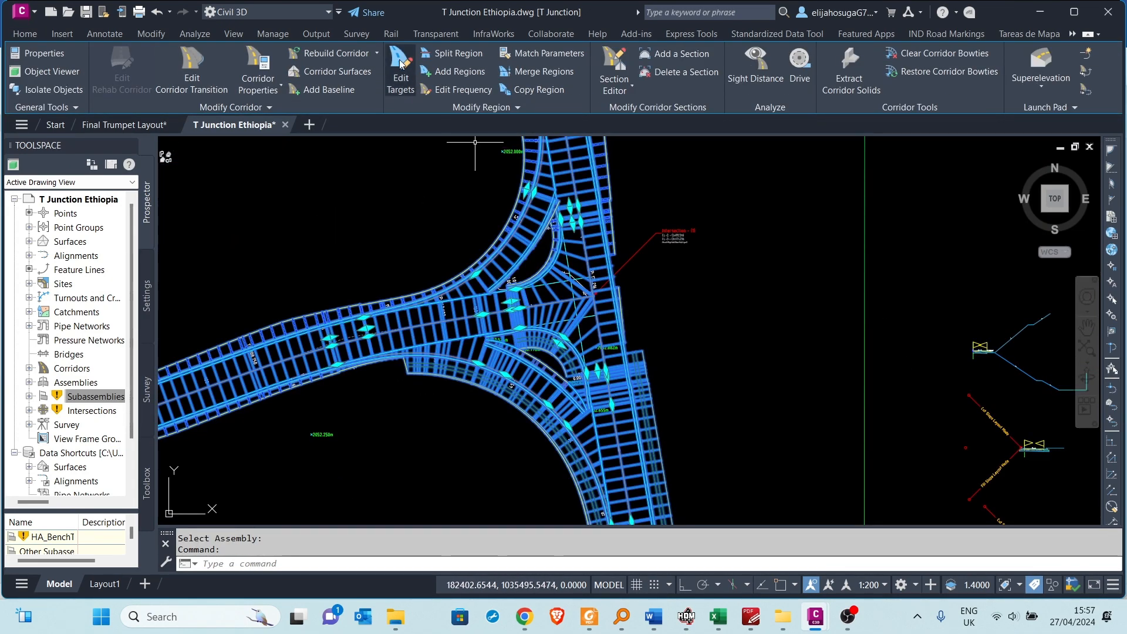
pyautogui.click(486, 107)
pyautogui.click(525, 151)
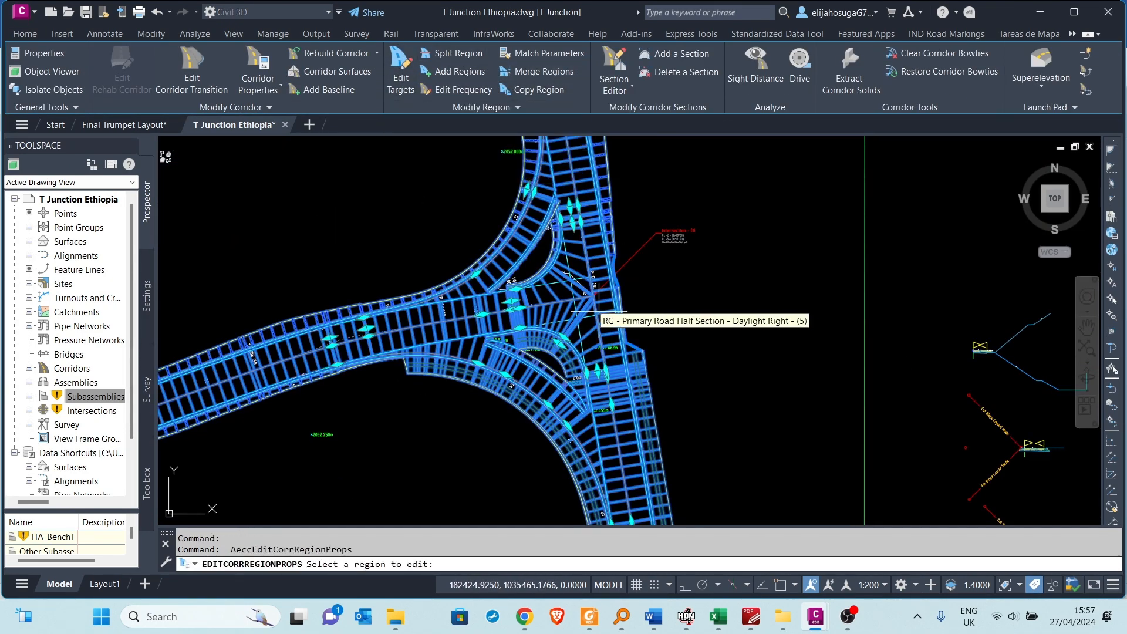
pyautogui.click(597, 312)
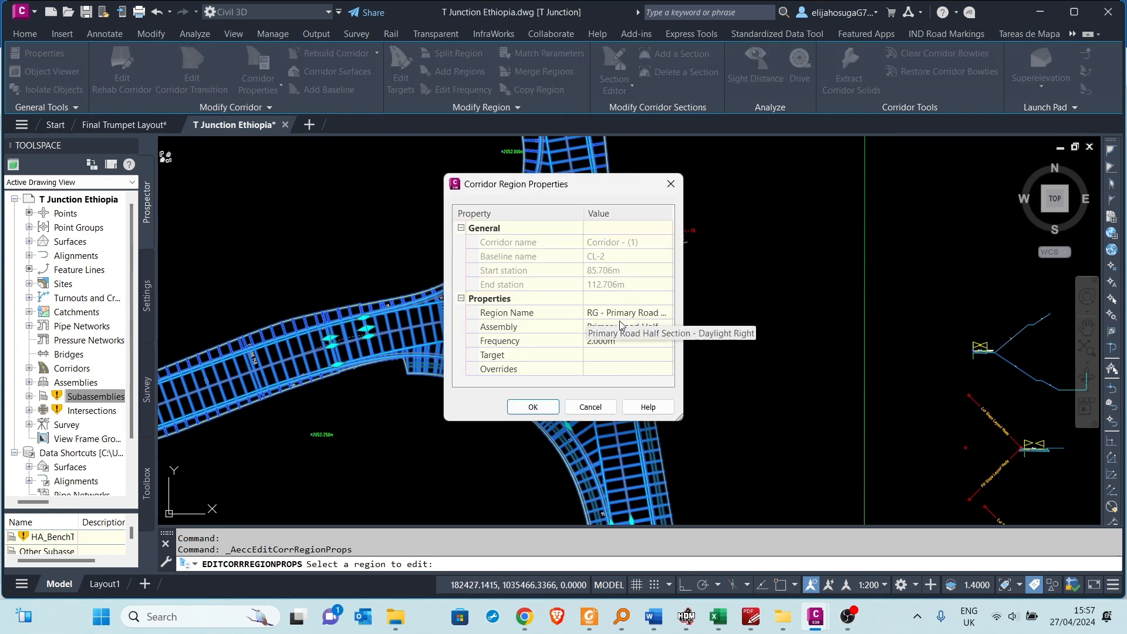
pyautogui.click(670, 184)
pyautogui.scroll(-8, 628, 316)
pyautogui.scroll(6, 662, 257)
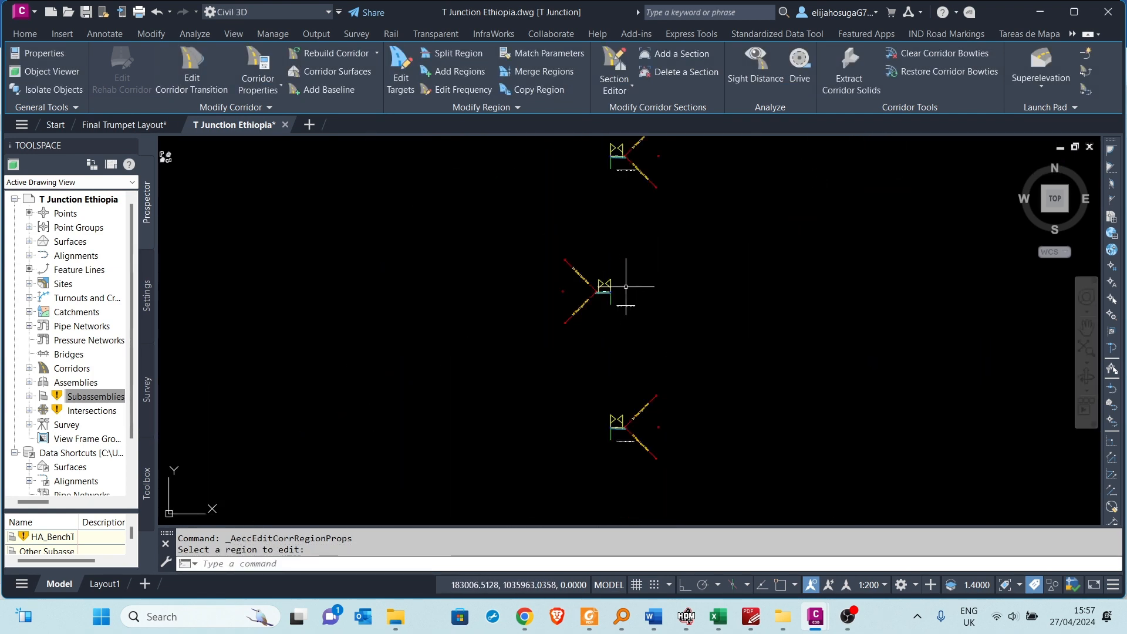
pyautogui.scroll(-8, 627, 233)
pyautogui.scroll(-4, 614, 315)
pyautogui.moveTo(614, 315); pyautogui.dragTo(707, 254, button='middle')
pyautogui.moveTo(492, 434); pyautogui.dragTo(662, 253, button='middle')
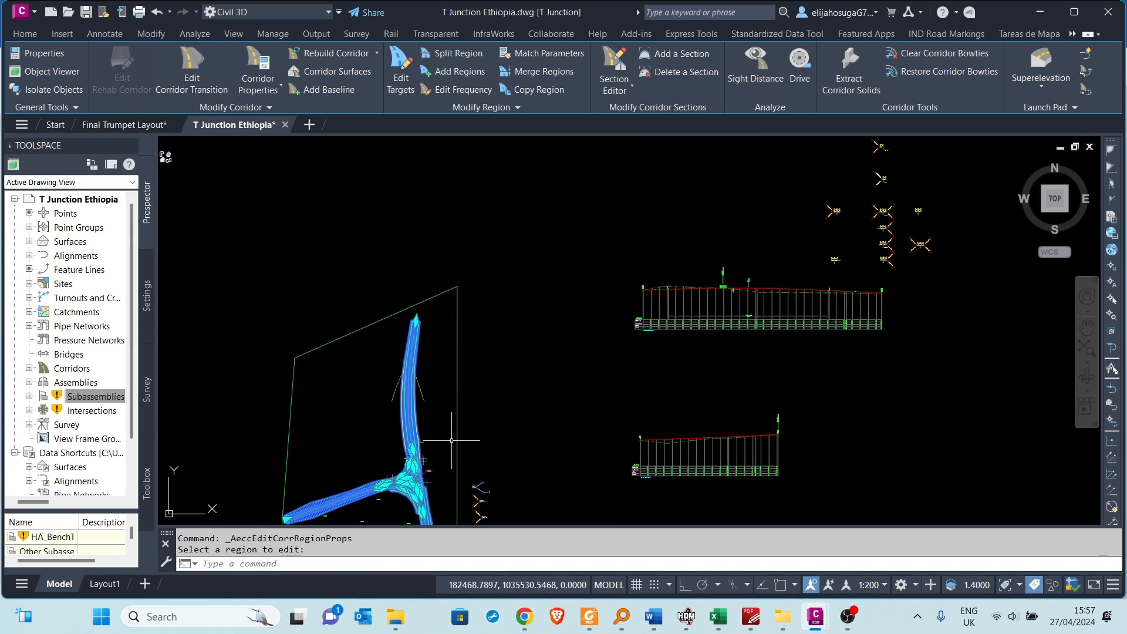
# - Examine the daylight edges where the primary road regions meet at the junction
pyautogui.scroll(10, 420, 452)
pyautogui.scroll(4, 420, 451)
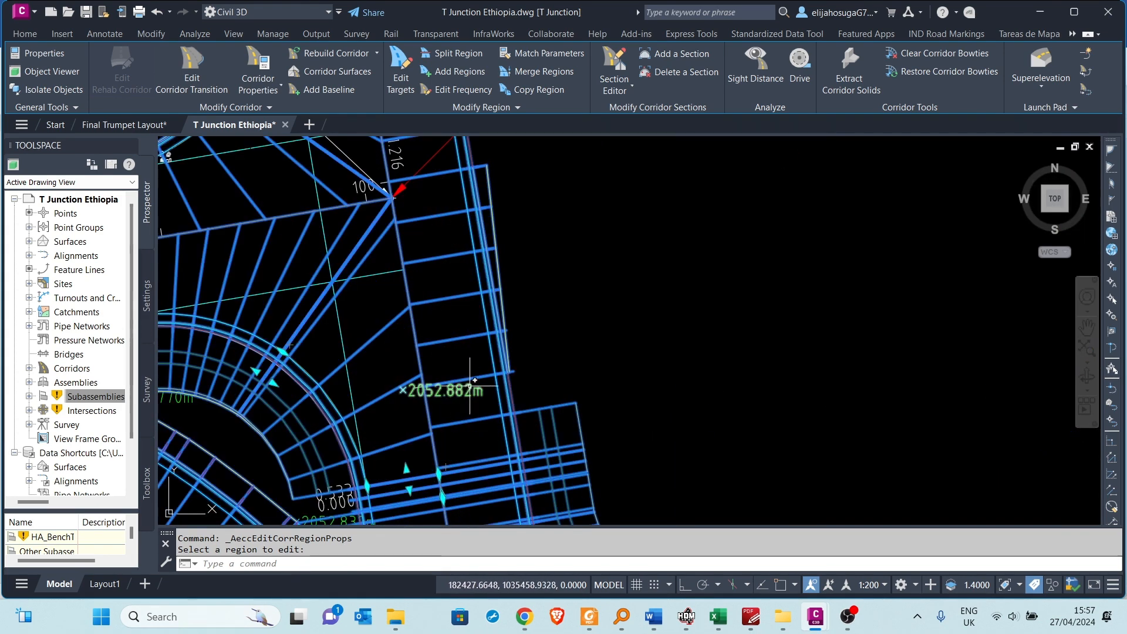
pyautogui.scroll(-5, 474, 381)
pyautogui.scroll(3, 472, 385)
pyautogui.scroll(-4, 470, 391)
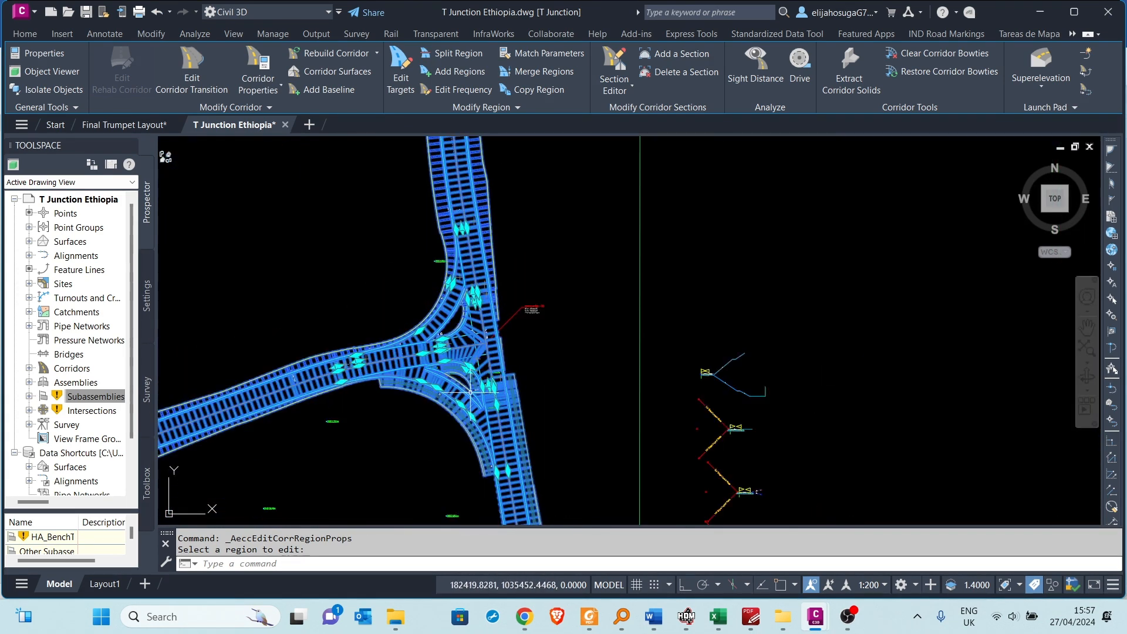
pyautogui.scroll(-2, 473, 375)
pyautogui.scroll(5, 485, 334)
pyautogui.scroll(-6, 487, 331)
pyautogui.scroll(3, 490, 329)
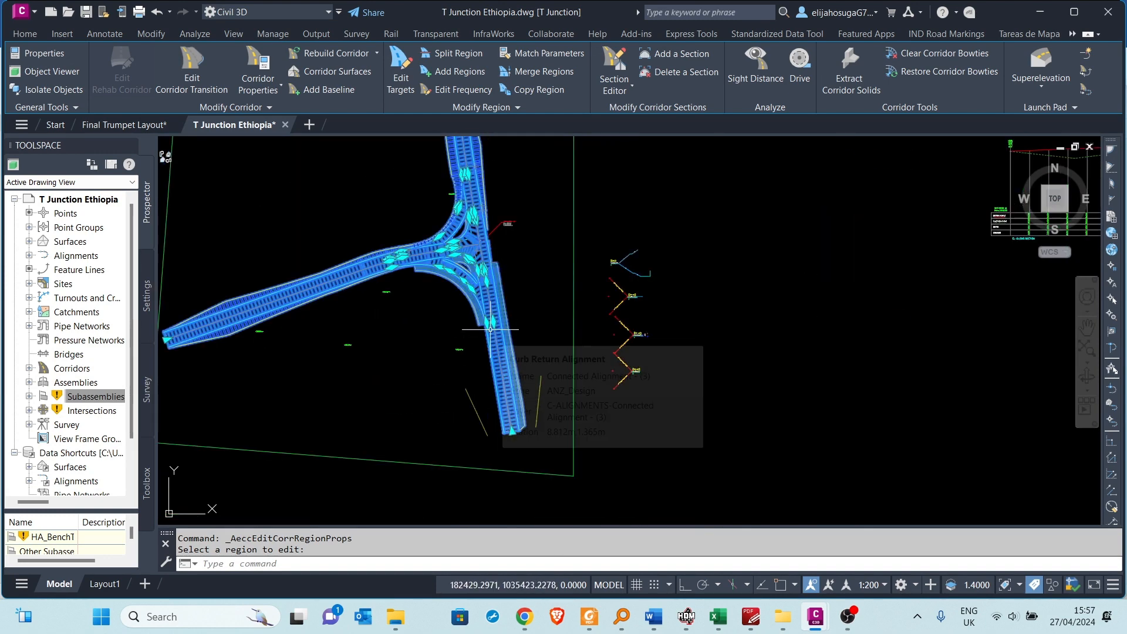
# - Keep Primary Road Full Section (5) on the first CL-2 region and target its left daylight slope to the EG surface
pyautogui.scroll(3, 490, 329)
pyautogui.scroll(-3, 490, 329)
pyautogui.moveTo(490, 339); pyautogui.dragTo(501, 387, button='middle')
pyautogui.rightClick(506, 348)
pyautogui.click(543, 406)
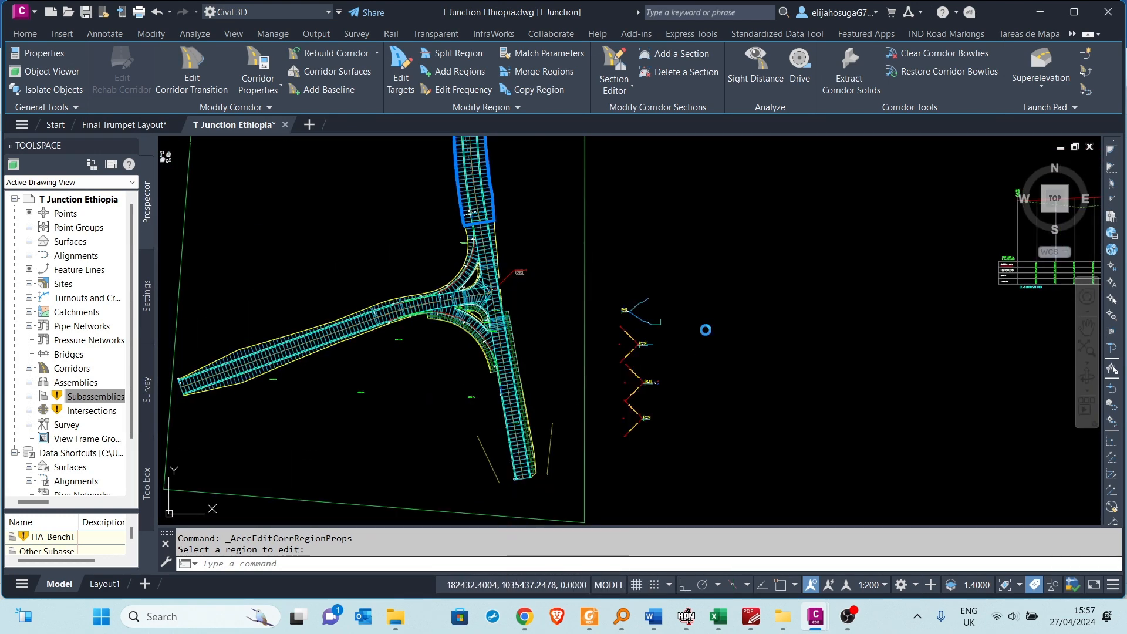
pyautogui.click(719, 334)
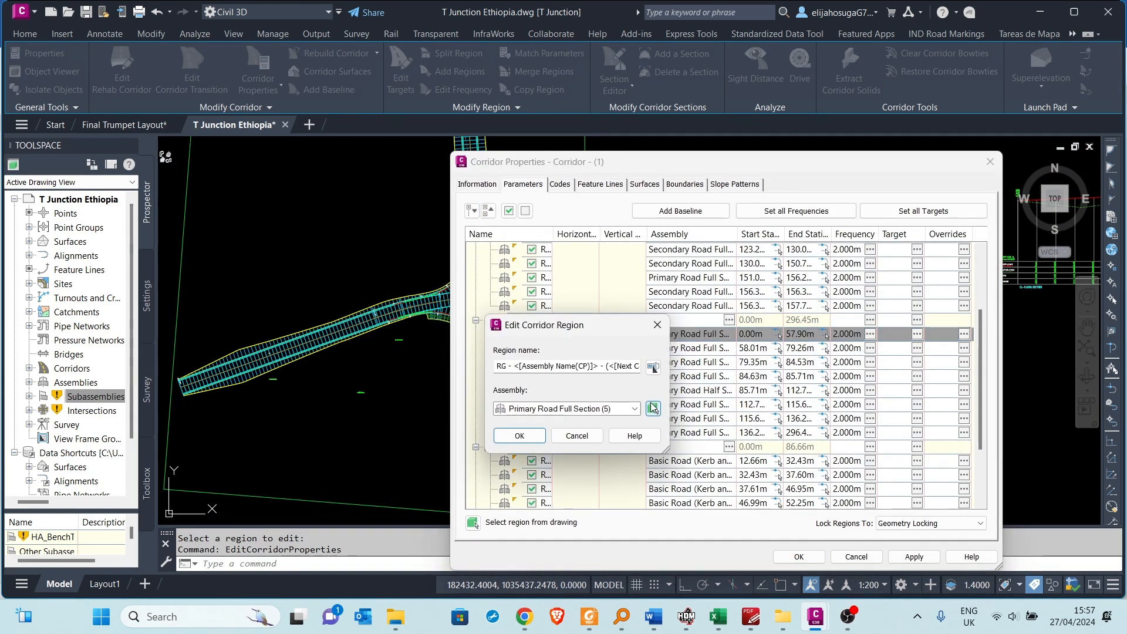
pyautogui.press('Return')
pyautogui.click(870, 333)
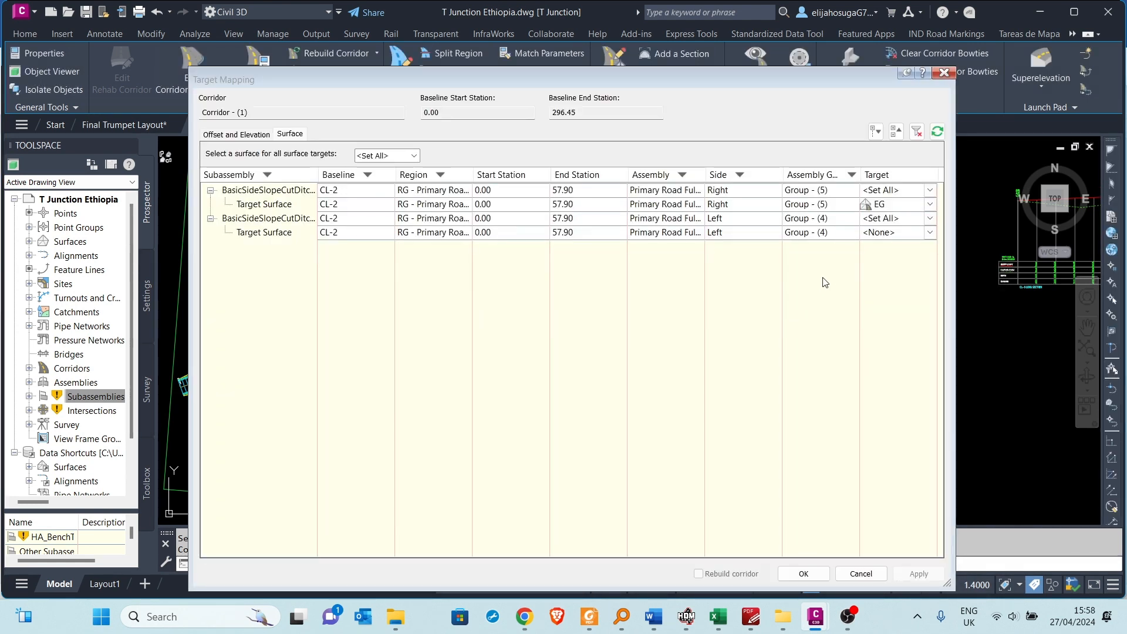
pyautogui.click(900, 234)
pyautogui.click(886, 259)
pyautogui.click(803, 574)
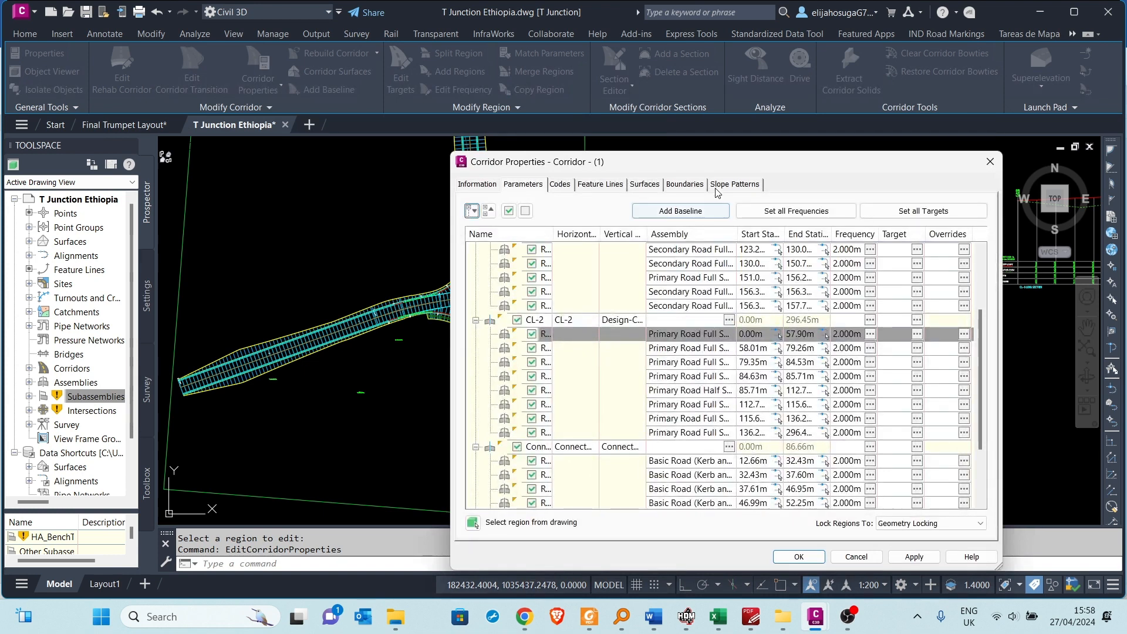
# - Apply the new surface target in the corridor properties and rebuild the corridor
pyautogui.scroll(-5, 706, 375)
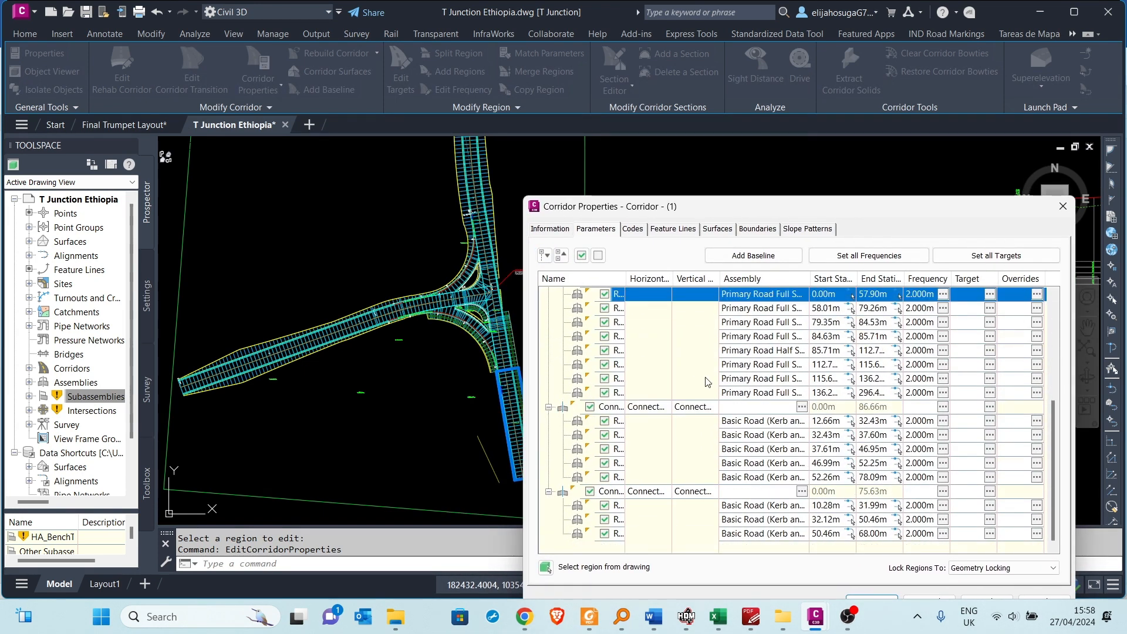
pyautogui.scroll(5, 695, 483)
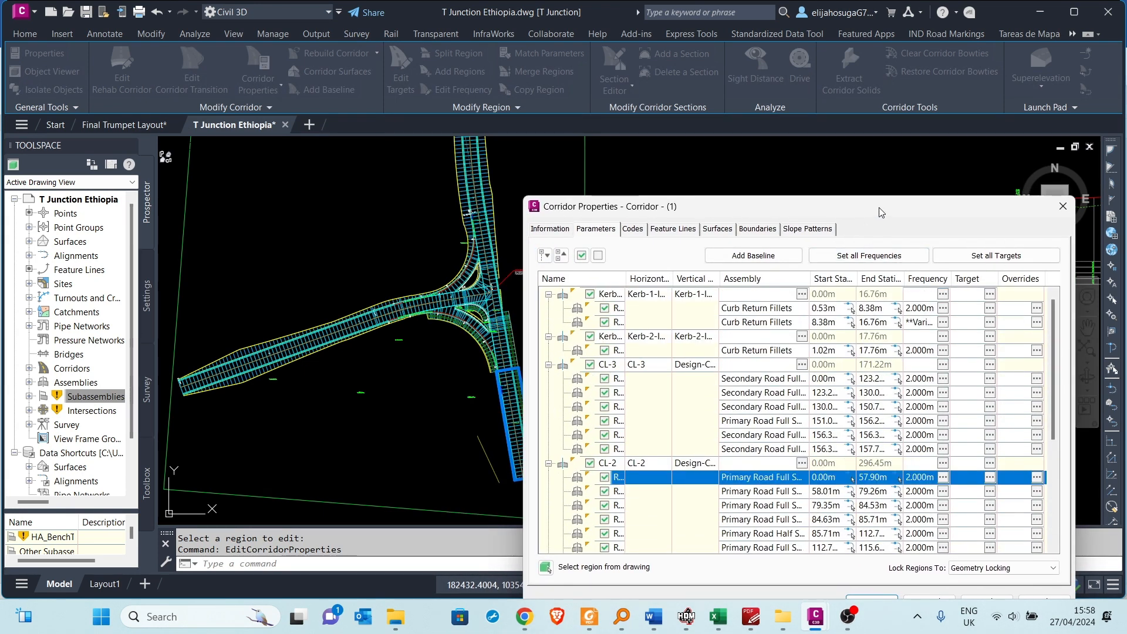
pyautogui.moveTo(879, 212); pyautogui.dragTo(871, 136)
pyautogui.click(978, 526)
pyautogui.click(469, 272)
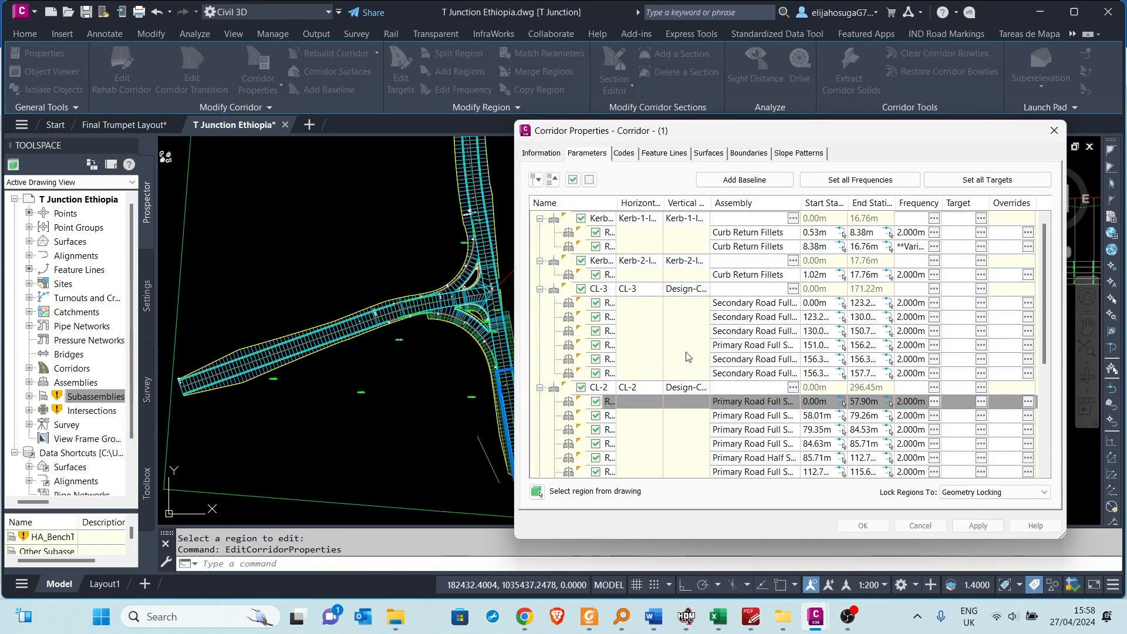
pyautogui.click(860, 525)
# - Check the rebuilt corridor's daylight slopes along the primary road and around the T-junction
pyautogui.scroll(3, 467, 372)
pyautogui.scroll(-4, 466, 373)
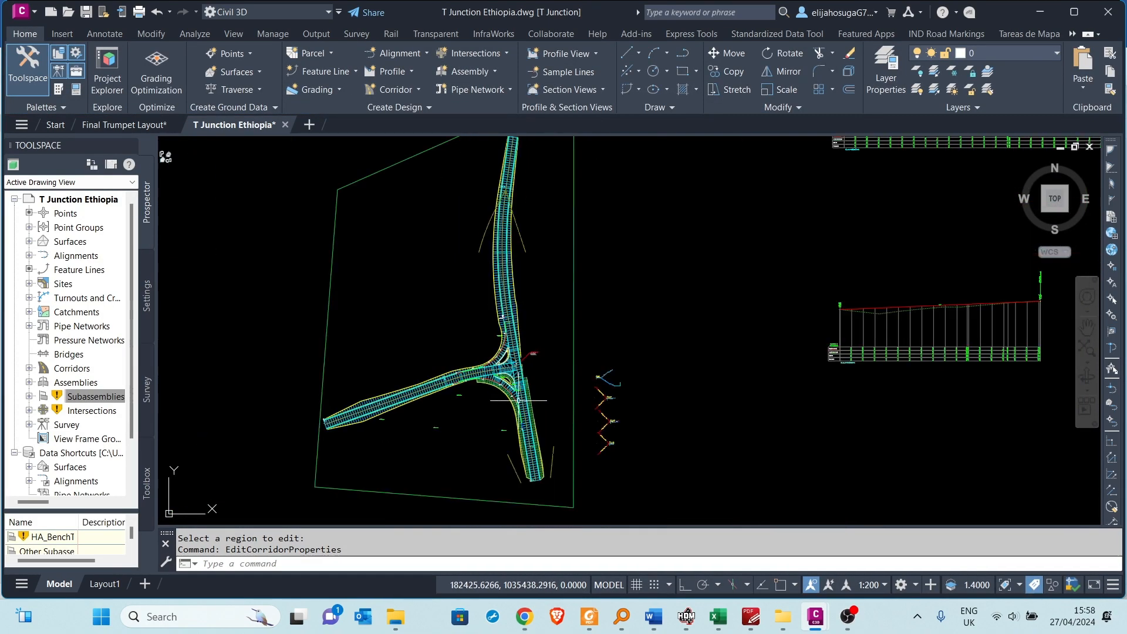
pyautogui.scroll(2, 466, 372)
pyautogui.scroll(3, 466, 373)
pyautogui.scroll(-3, 466, 372)
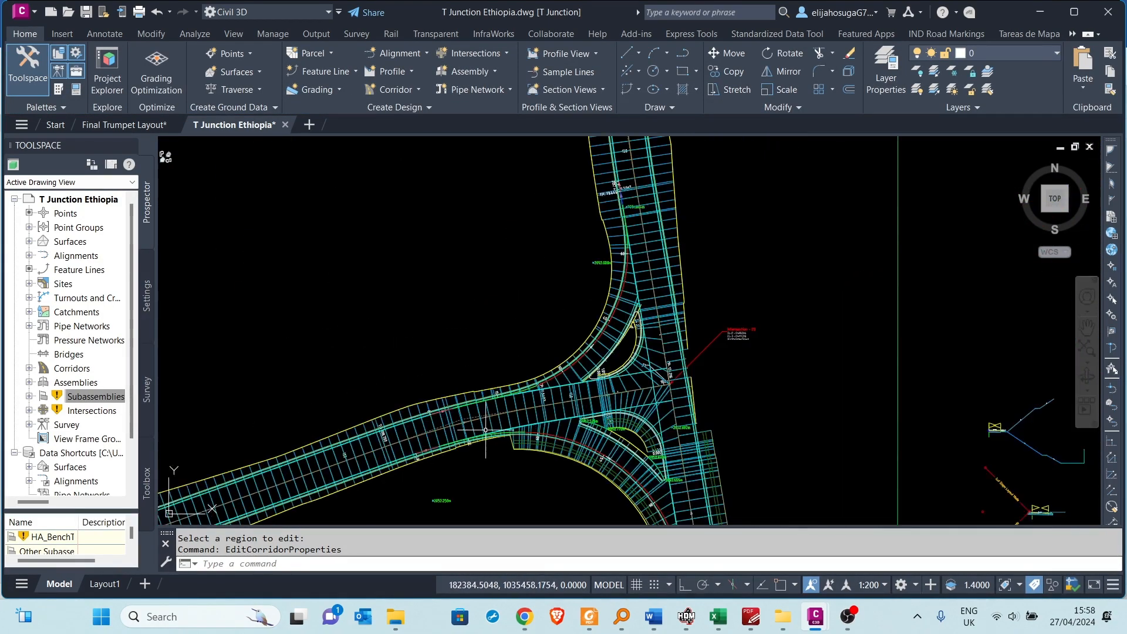
pyautogui.scroll(1, 467, 373)
pyautogui.scroll(2, 572, 393)
pyautogui.scroll(-1, 573, 387)
pyautogui.scroll(1, 572, 379)
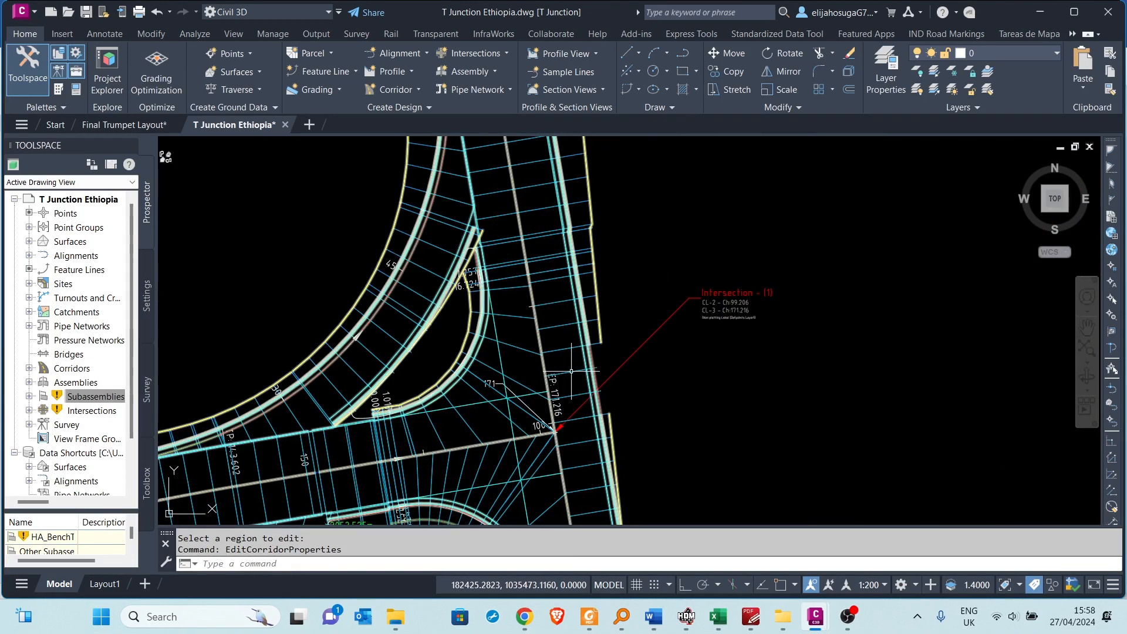
# - Examine the kerb return and CL-3 regions in the corridor properties, highlighting each one in the drawing
pyautogui.click(571, 371)
pyautogui.rightClick(571, 371)
pyautogui.click(645, 206)
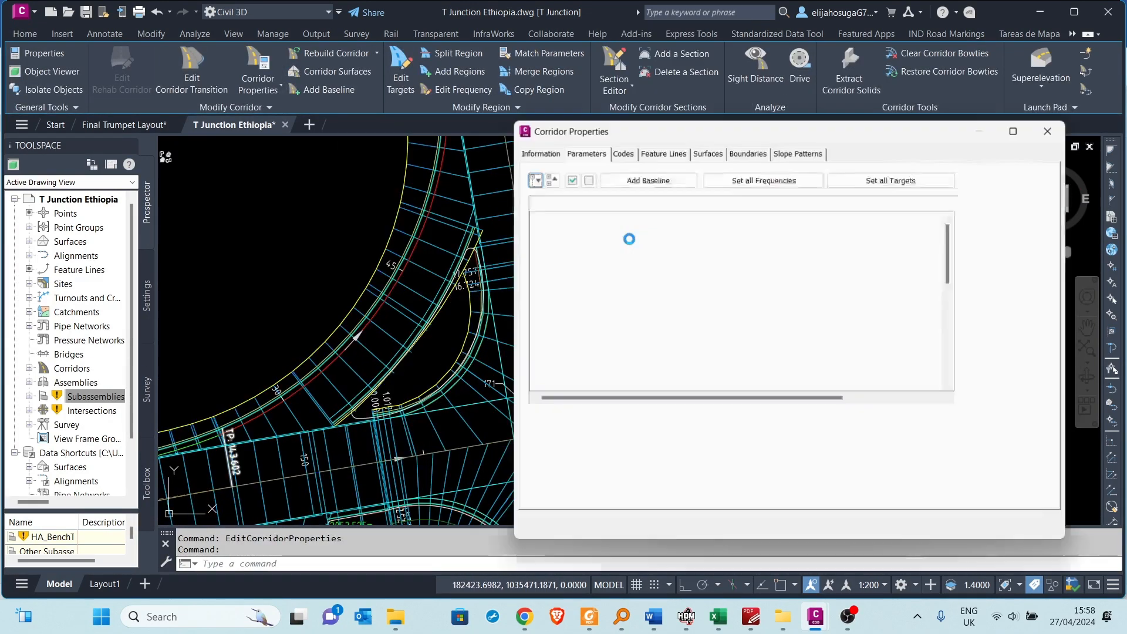
pyautogui.click(629, 305)
pyautogui.moveTo(700, 134); pyautogui.dragTo(825, 132)
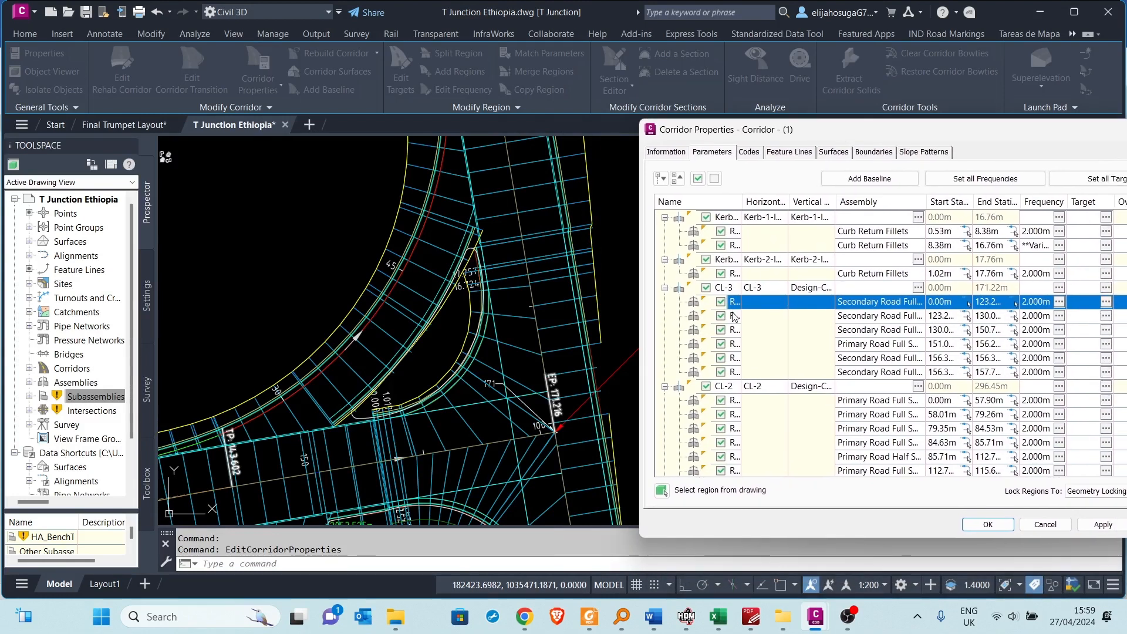
pyautogui.click(732, 315)
pyautogui.click(733, 329)
pyautogui.click(734, 344)
pyautogui.click(732, 358)
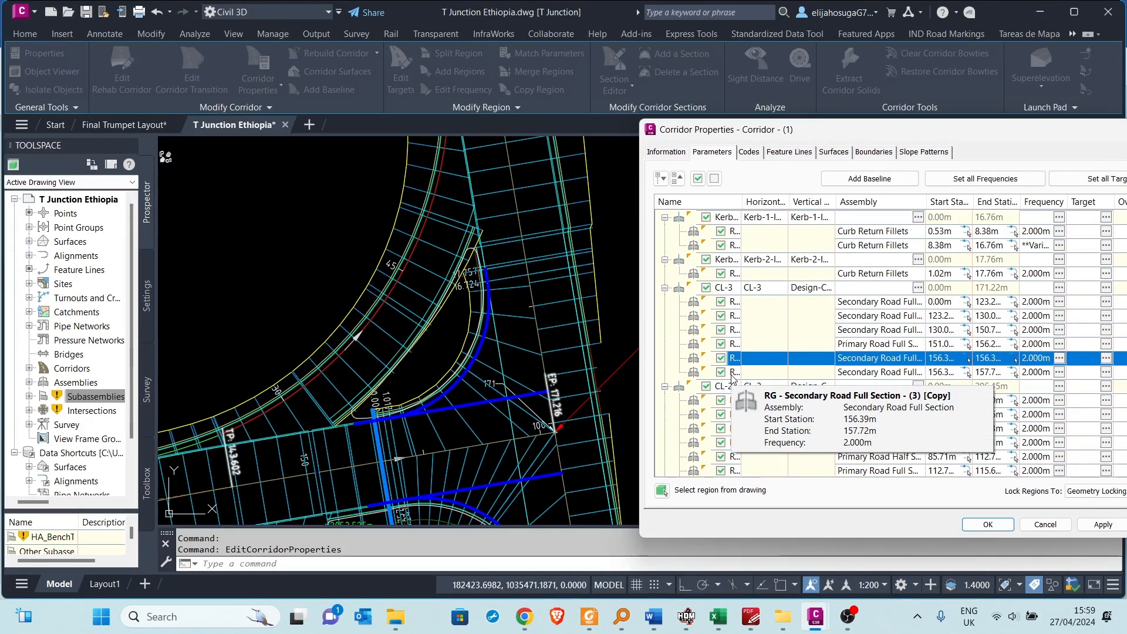
pyautogui.click(731, 372)
pyautogui.click(770, 274)
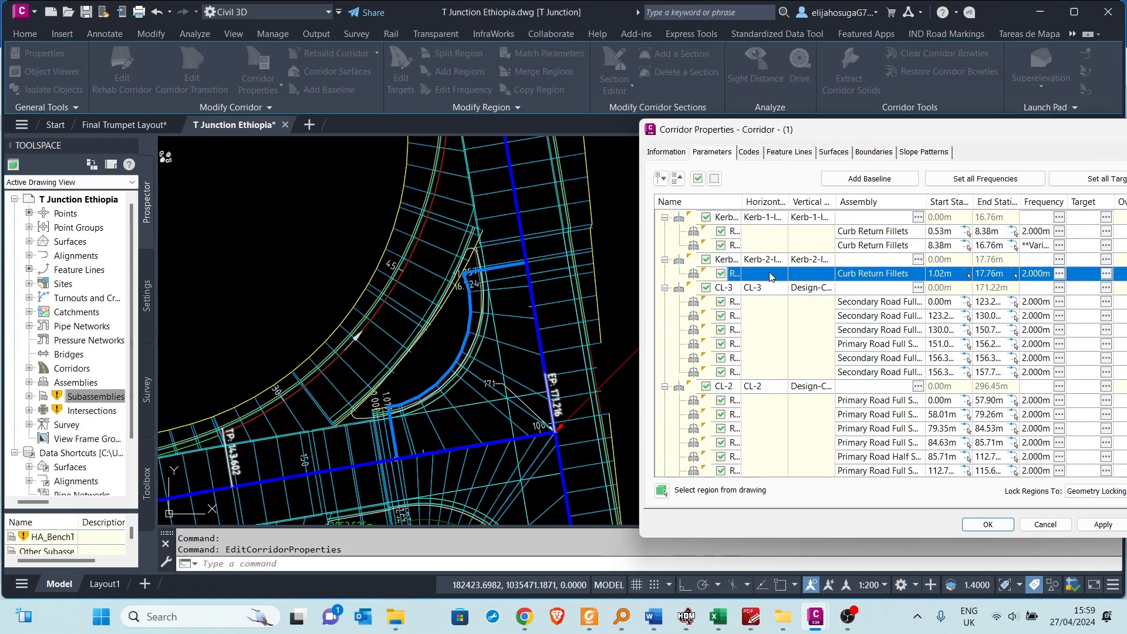
pyautogui.click(754, 256)
pyautogui.click(994, 228)
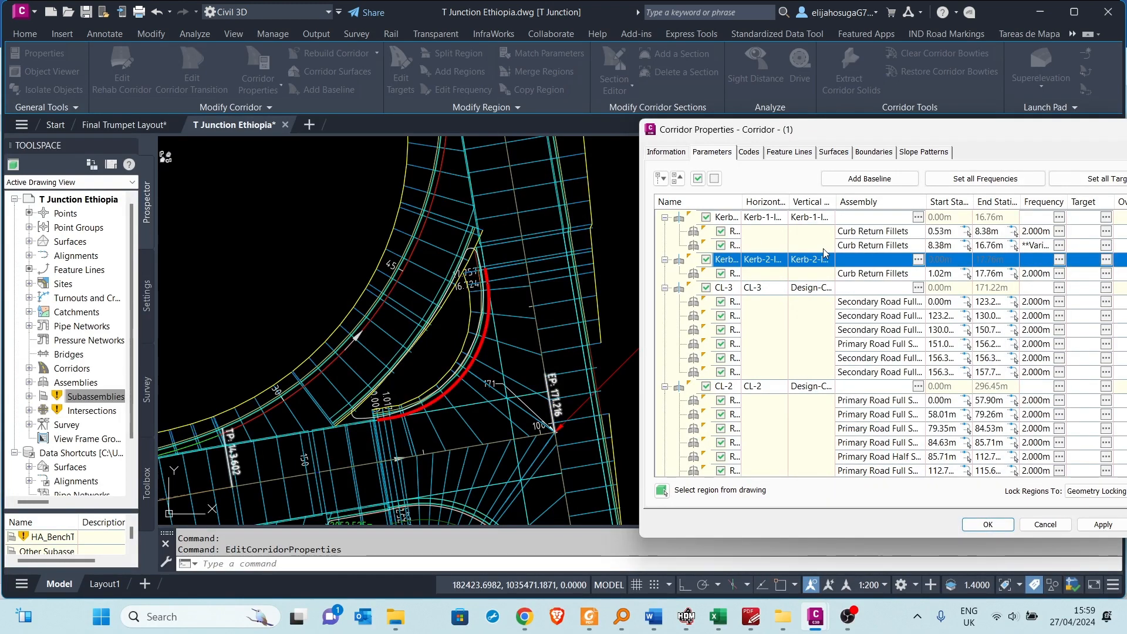
pyautogui.scroll(-3, 824, 251)
pyautogui.scroll(3, 819, 261)
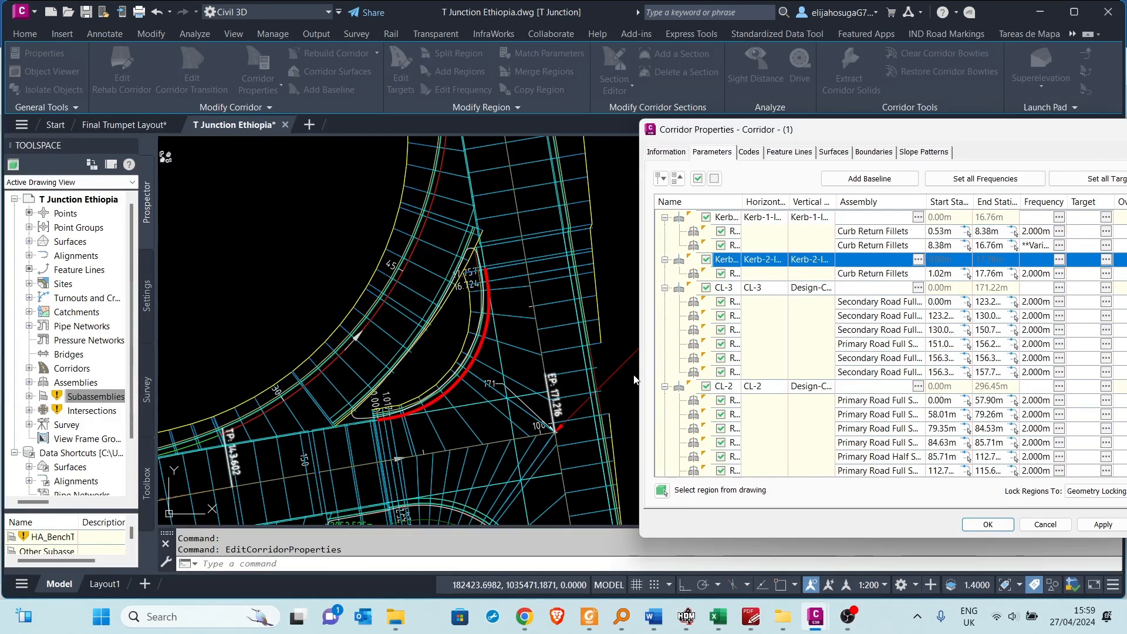
# - Set all corridor frequencies to 1 m, including tangents, curves, spirals, vertical curves and offset target curves, and rebuild the corridor
pyautogui.click(985, 178)
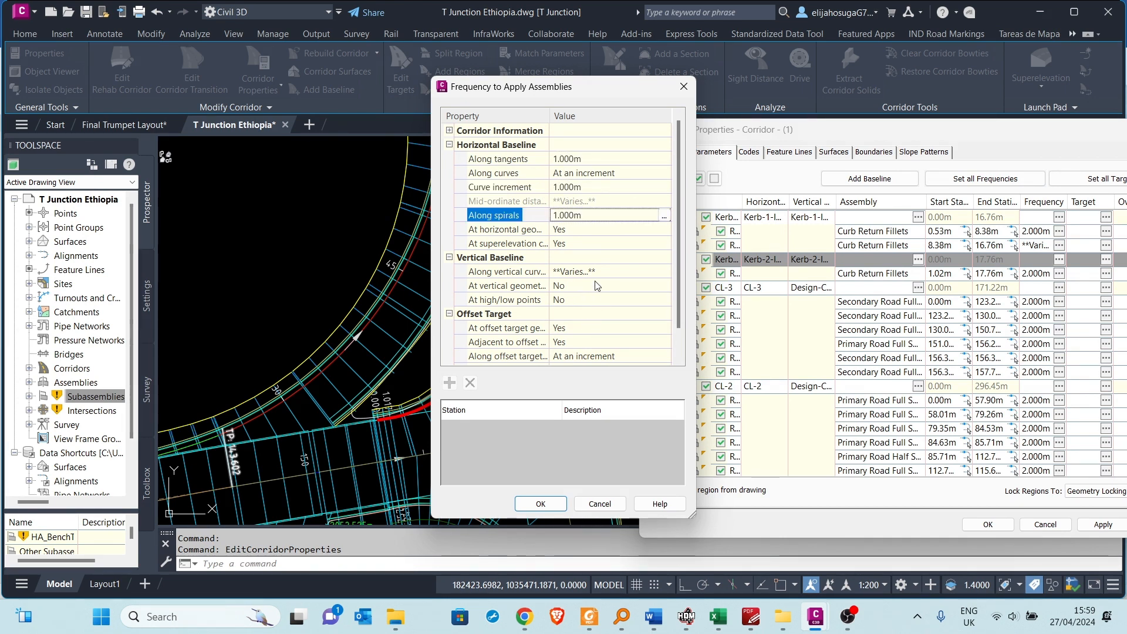
pyautogui.scroll(-1, 592, 332)
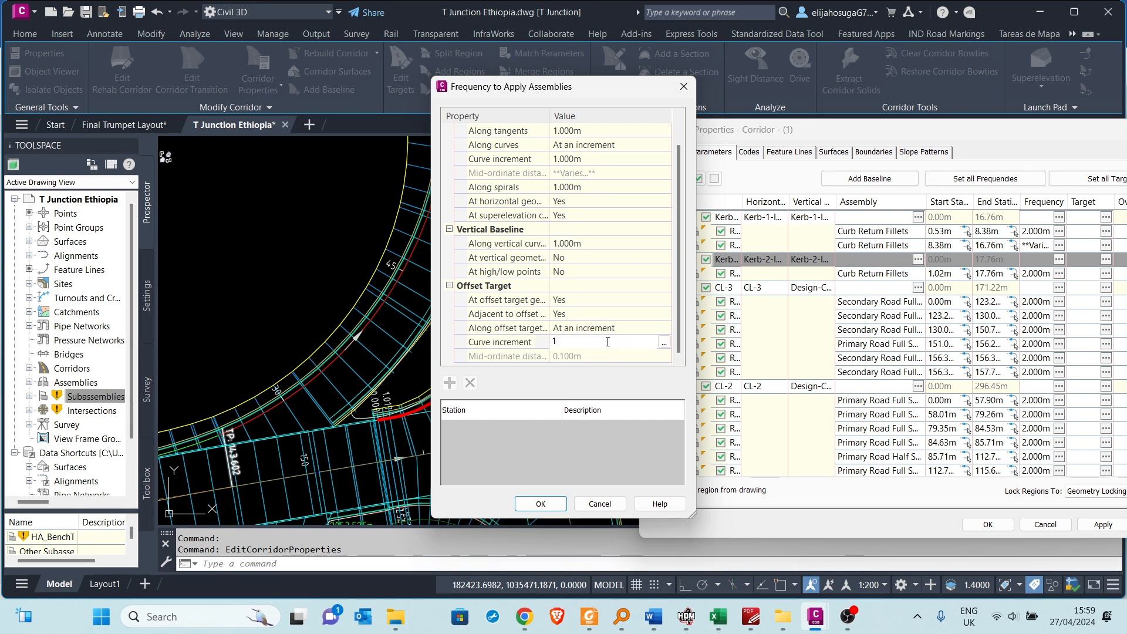
pyautogui.click(541, 504)
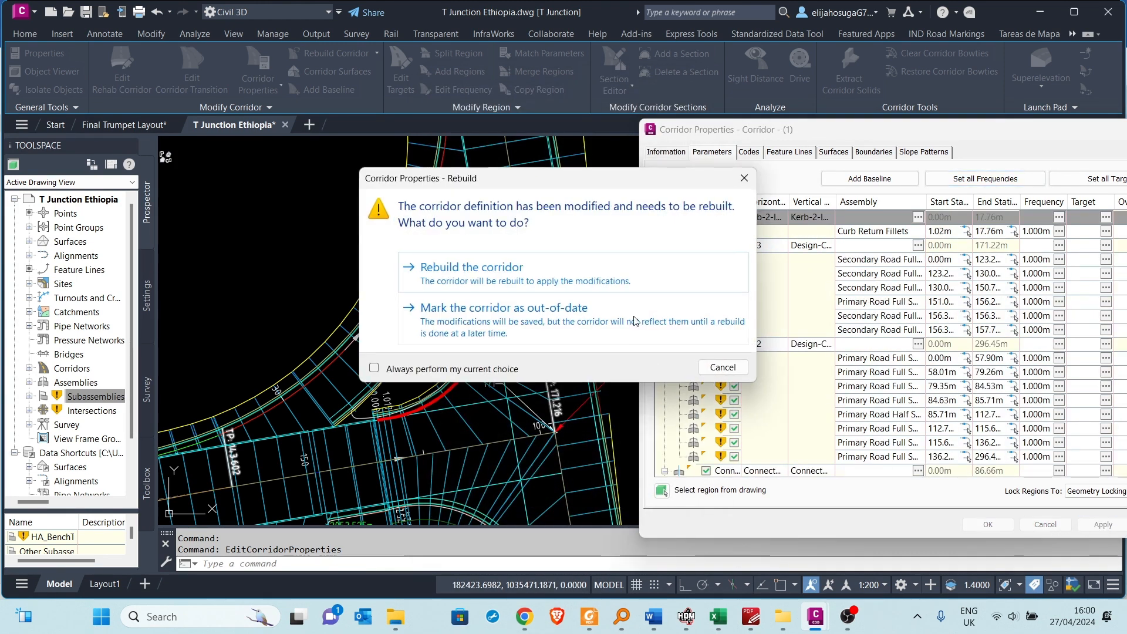
pyautogui.click(578, 280)
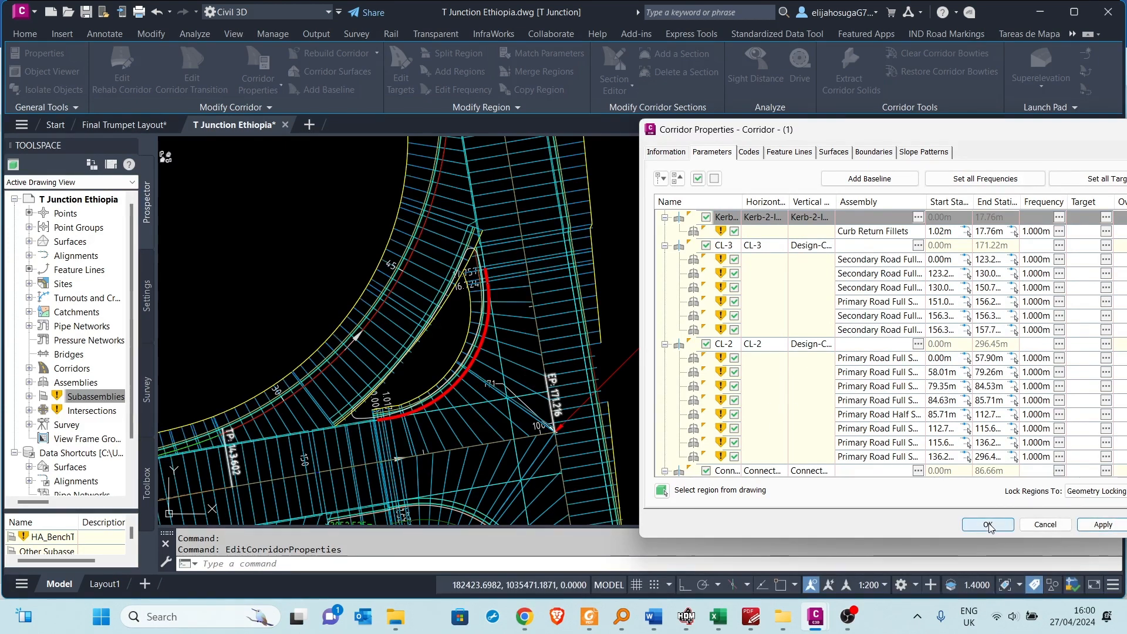
pyautogui.click(987, 524)
# - Check the surface target of the short CL-2 primary road region just south of the junction's kerb return
pyautogui.scroll(-5, 644, 374)
pyautogui.scroll(3, 644, 374)
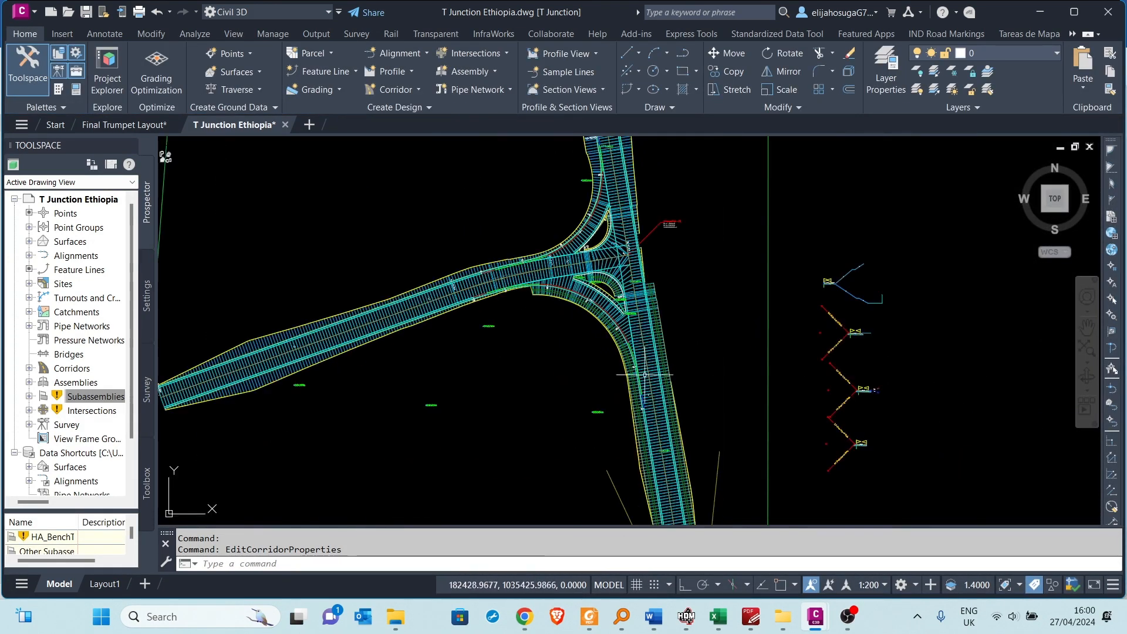
pyautogui.scroll(3, 612, 324)
pyautogui.click(612, 324)
pyautogui.scroll(4, 612, 325)
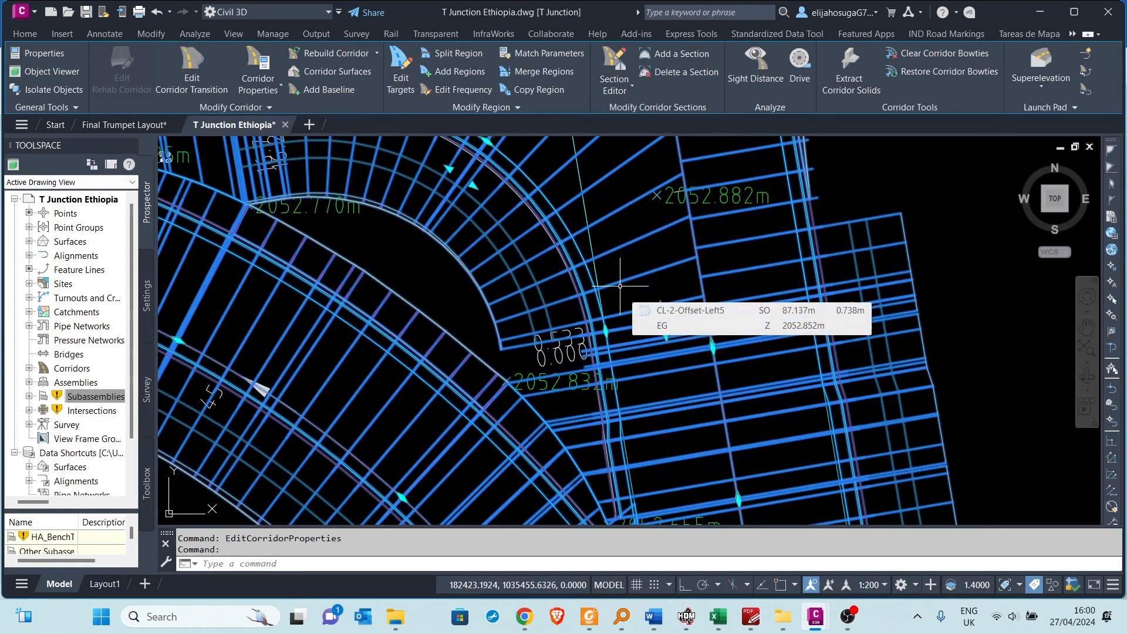
pyautogui.scroll(2, 676, 320)
pyautogui.scroll(-2, 717, 312)
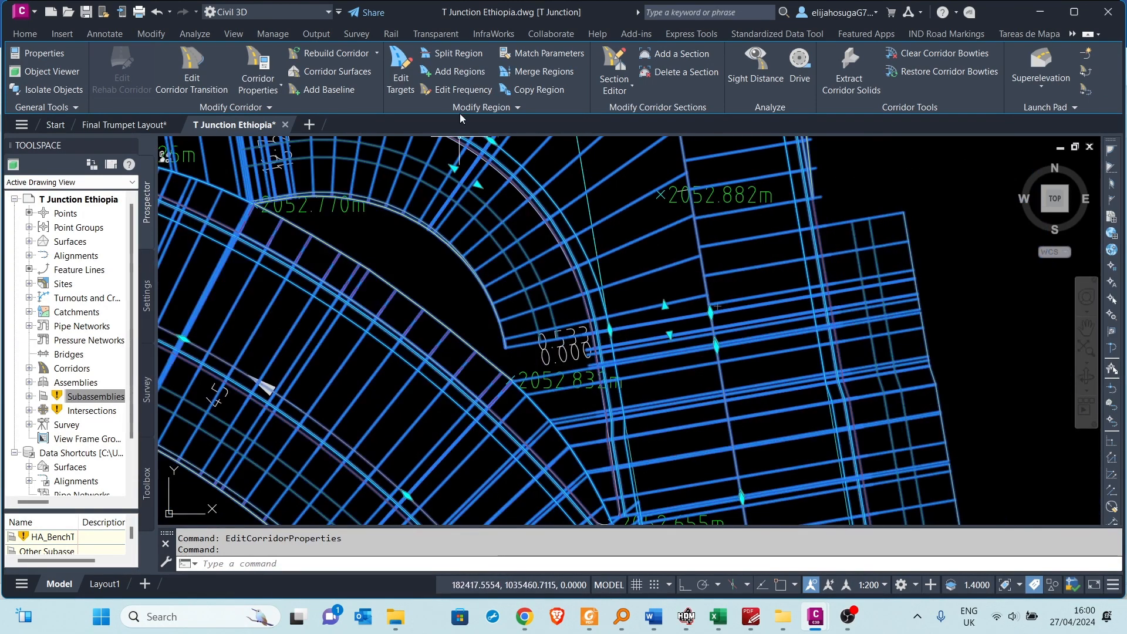
pyautogui.click(482, 107)
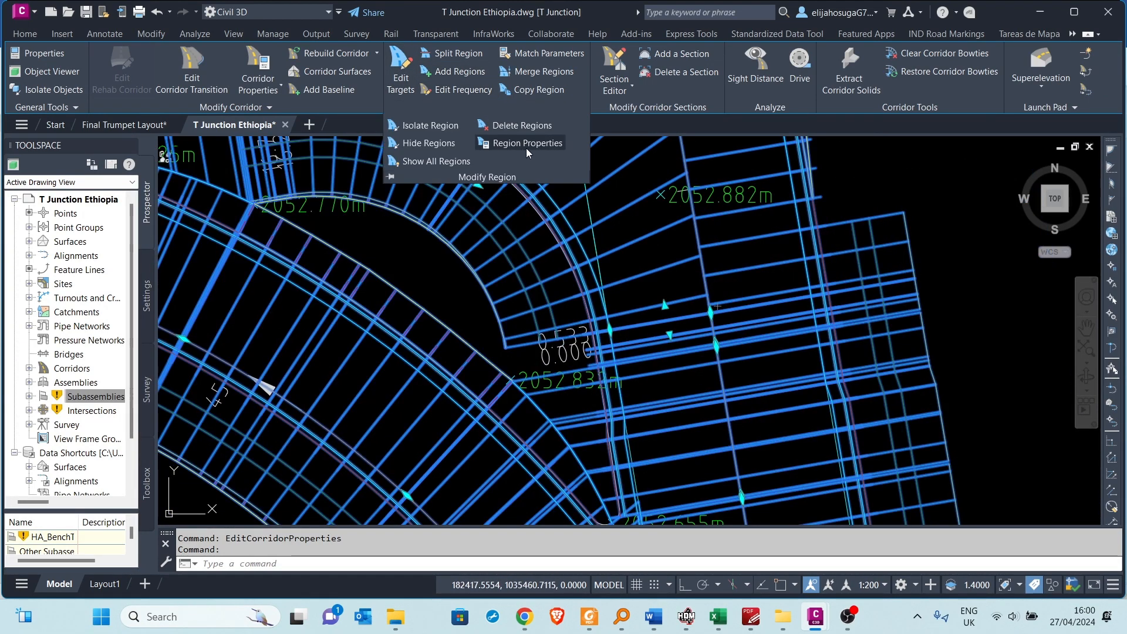
pyautogui.click(413, 80)
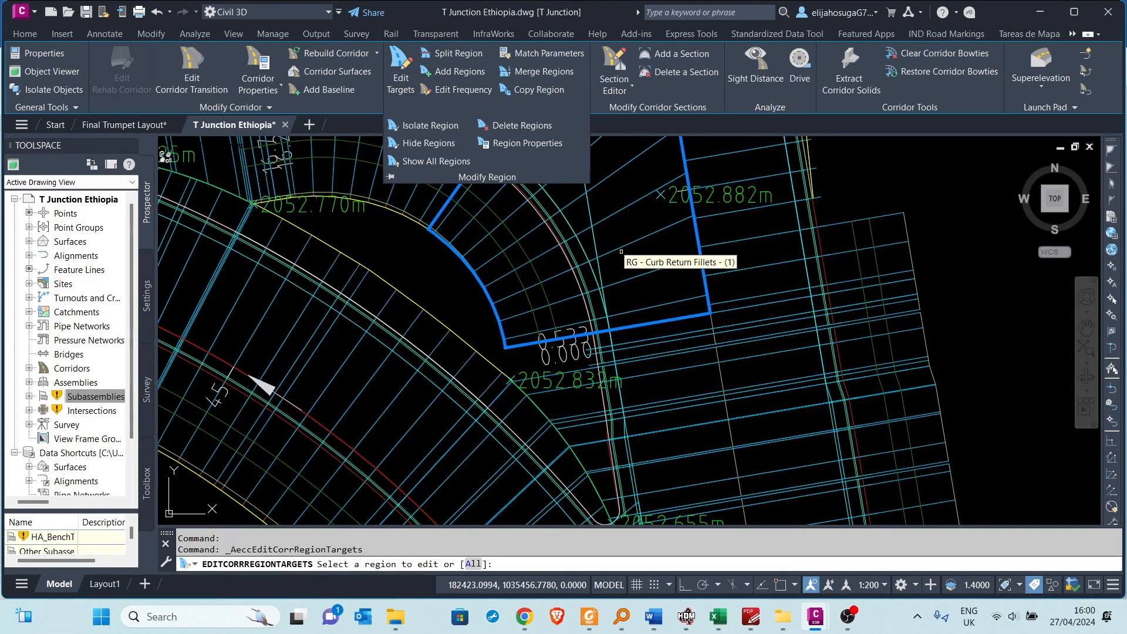
pyautogui.click(664, 336)
pyautogui.press('Return')
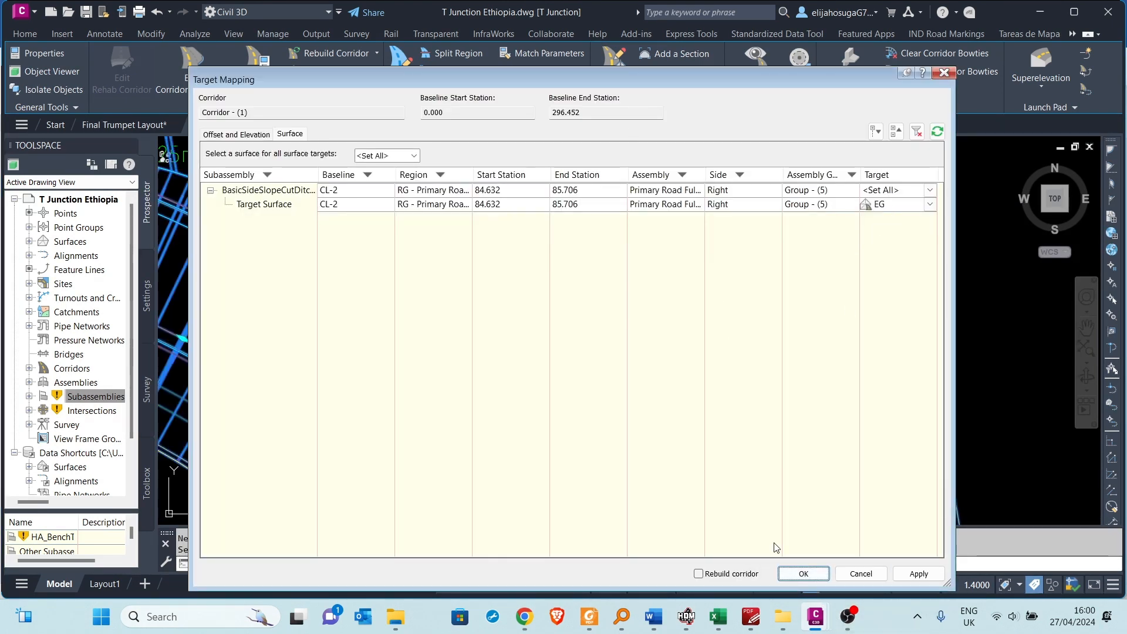
pyautogui.click(822, 573)
# - Delete the short Primary Road Full Section (4) [Copy] region between stations 84.63 and 85.71 on CL-2
pyautogui.scroll(2, 732, 330)
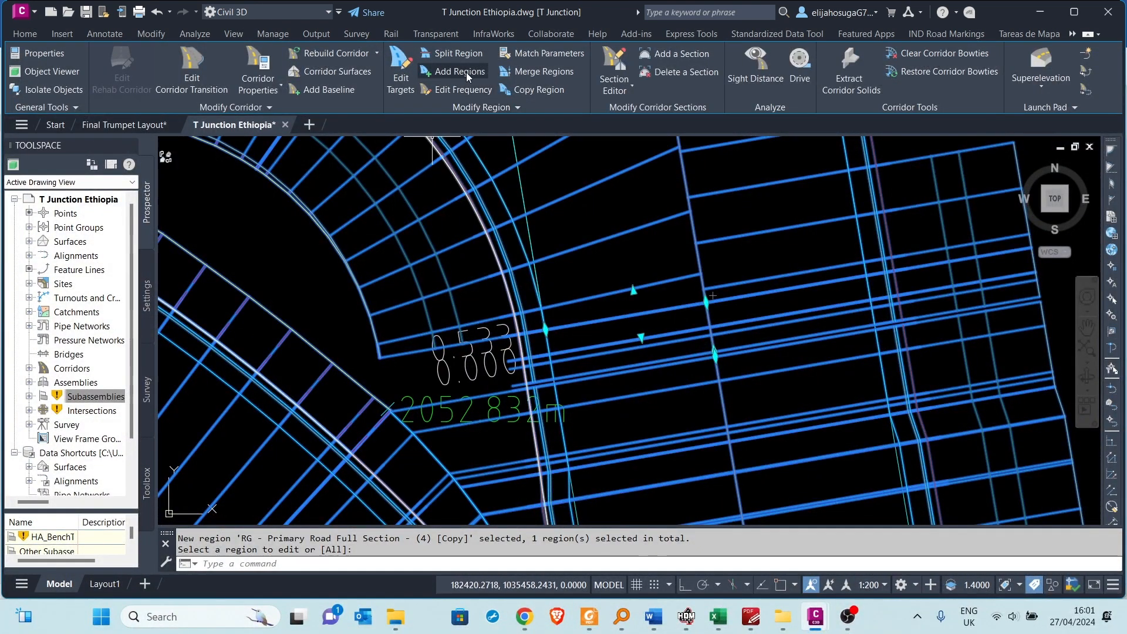
pyautogui.click(441, 106)
pyautogui.click(514, 122)
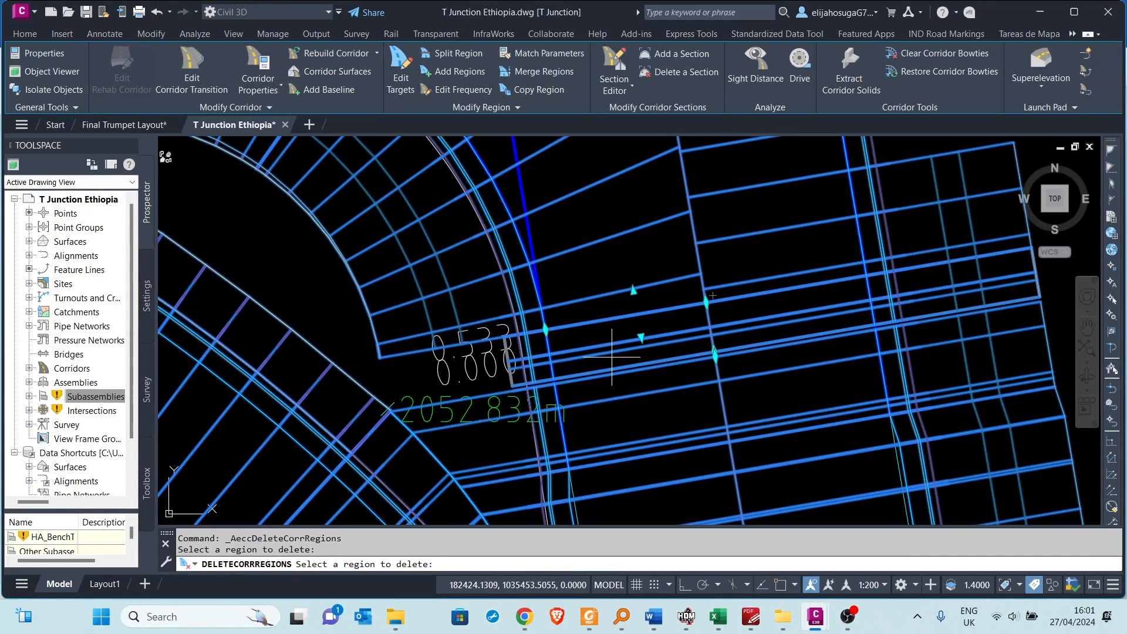
pyautogui.click(612, 356)
# - Stretch the start of the CL-2 half-section region back into the gap and the curb return fillet region to the kerb's start
pyautogui.click(706, 303)
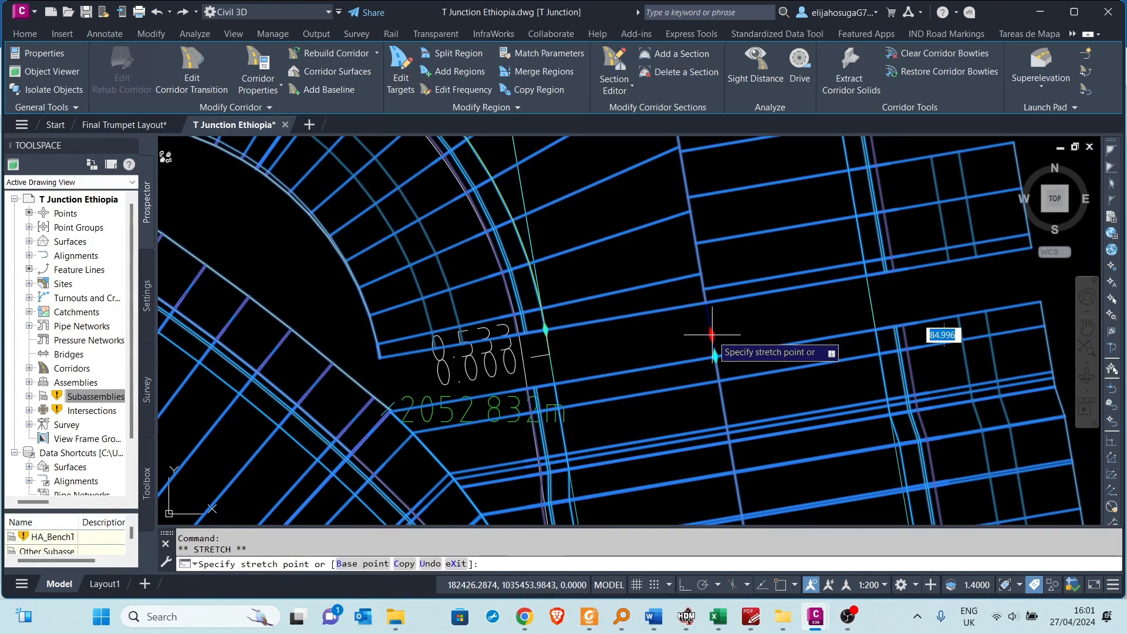
pyautogui.click(545, 329)
pyautogui.scroll(4, 568, 370)
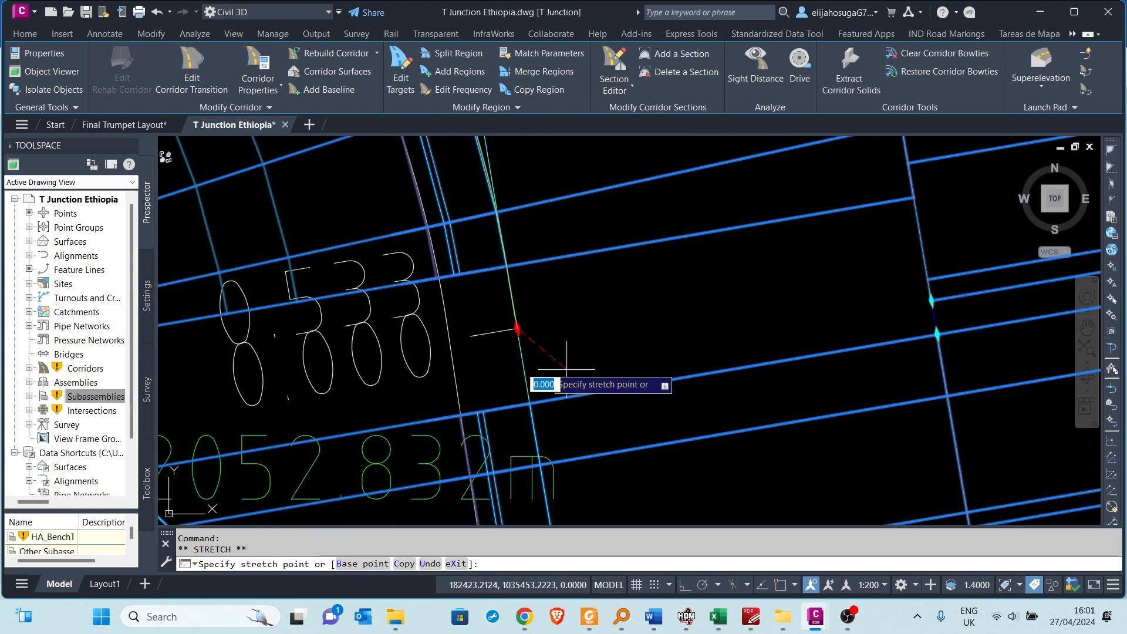
pyautogui.click(520, 346)
pyautogui.scroll(-2, 544, 333)
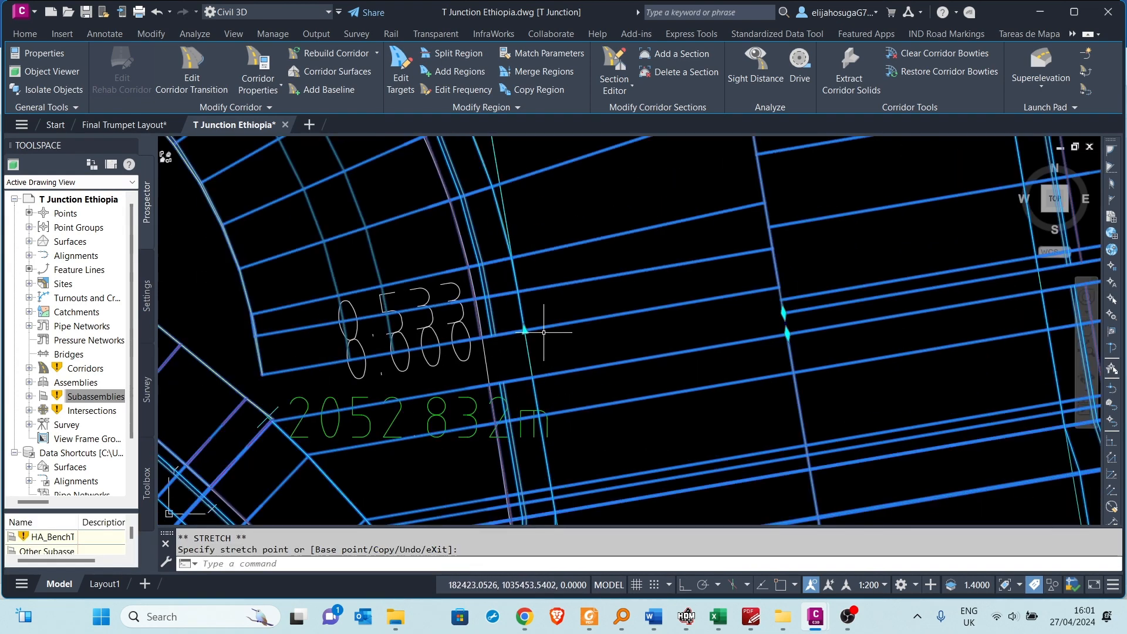
pyautogui.press('Escape')
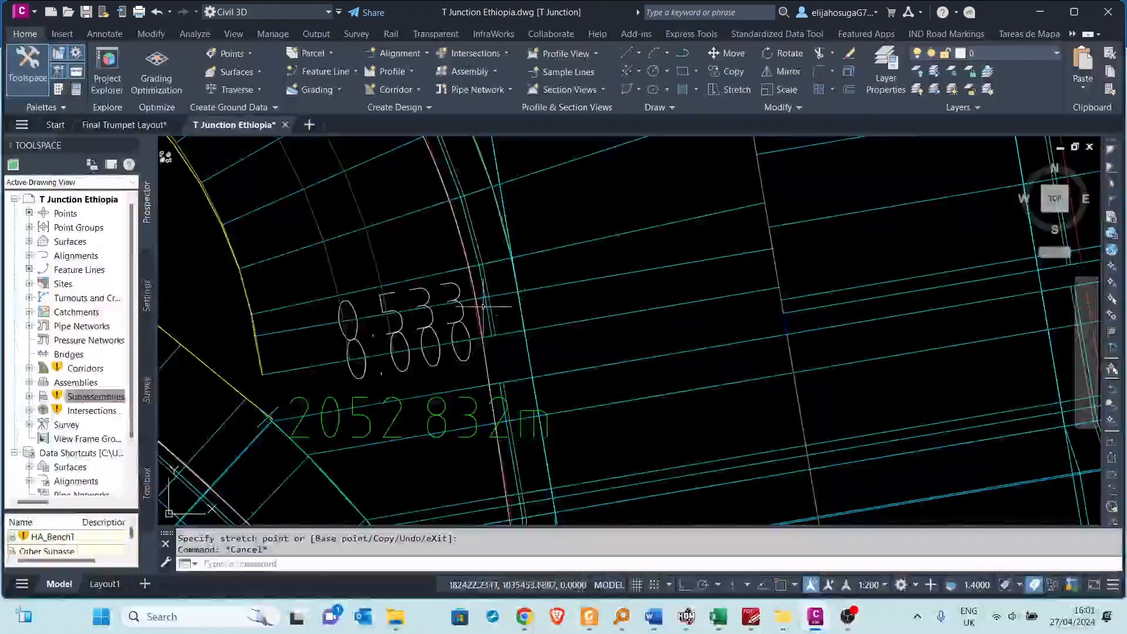
pyautogui.click(329, 277)
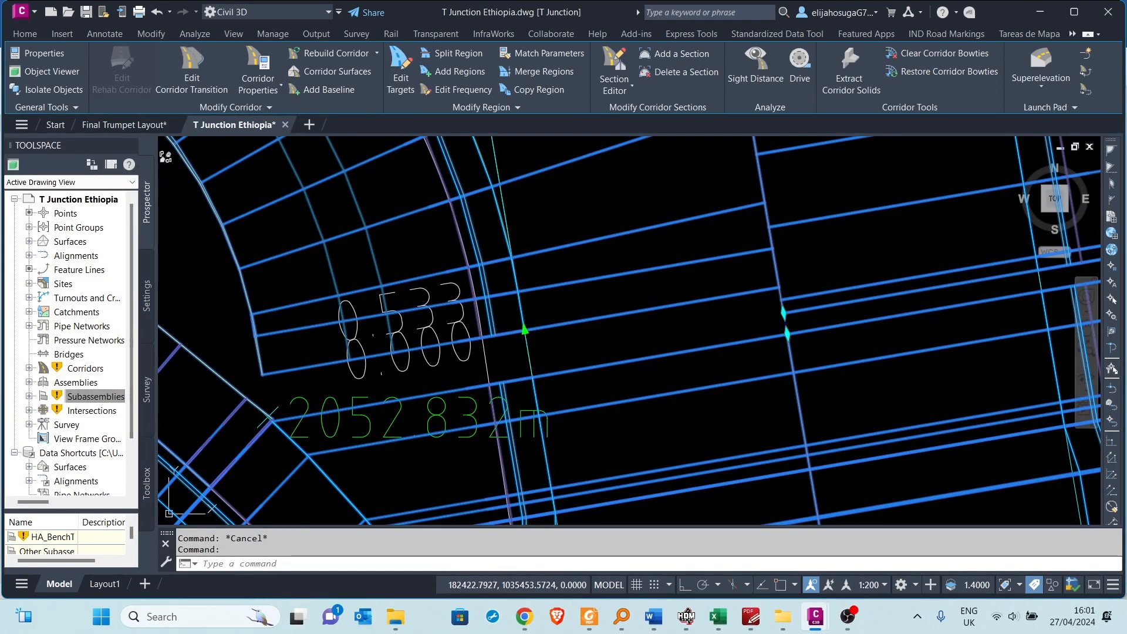
pyautogui.click(525, 328)
pyautogui.press('Escape')
pyautogui.scroll(-5, 491, 292)
pyautogui.press('Escape')
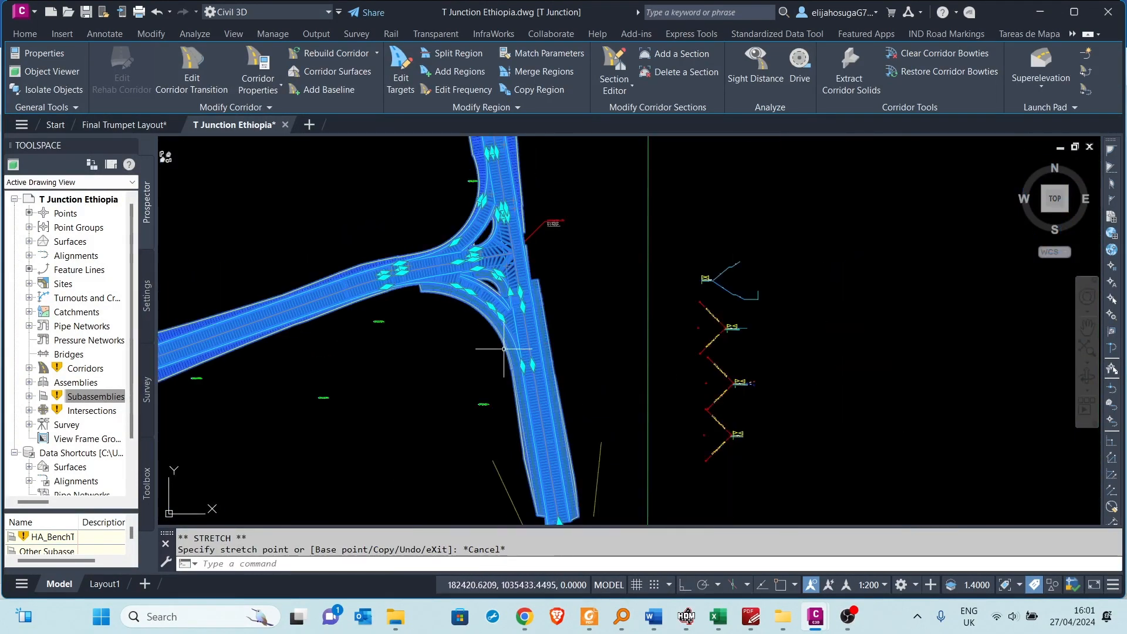